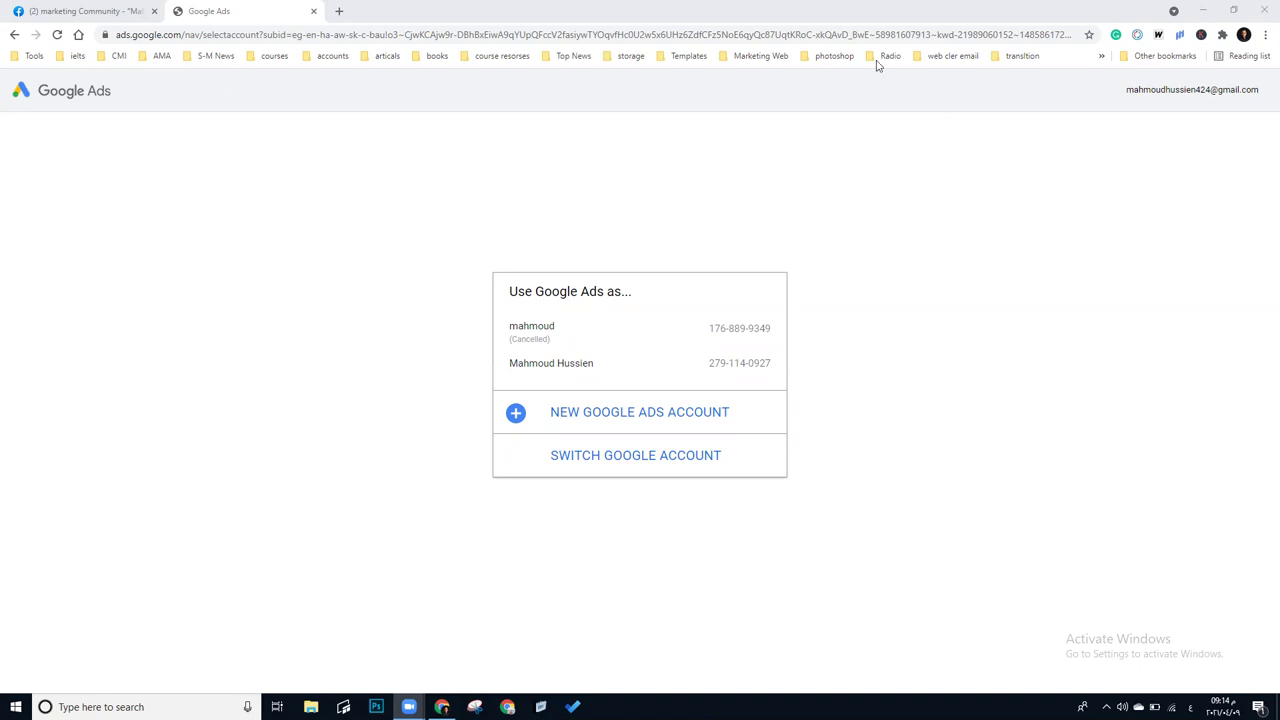
- Open a new blank Chrome tab showing the Google search page
{"action": "left_click", "coordinate": [338, 11]}
{"action": "left_click", "coordinate": [338, 11]}
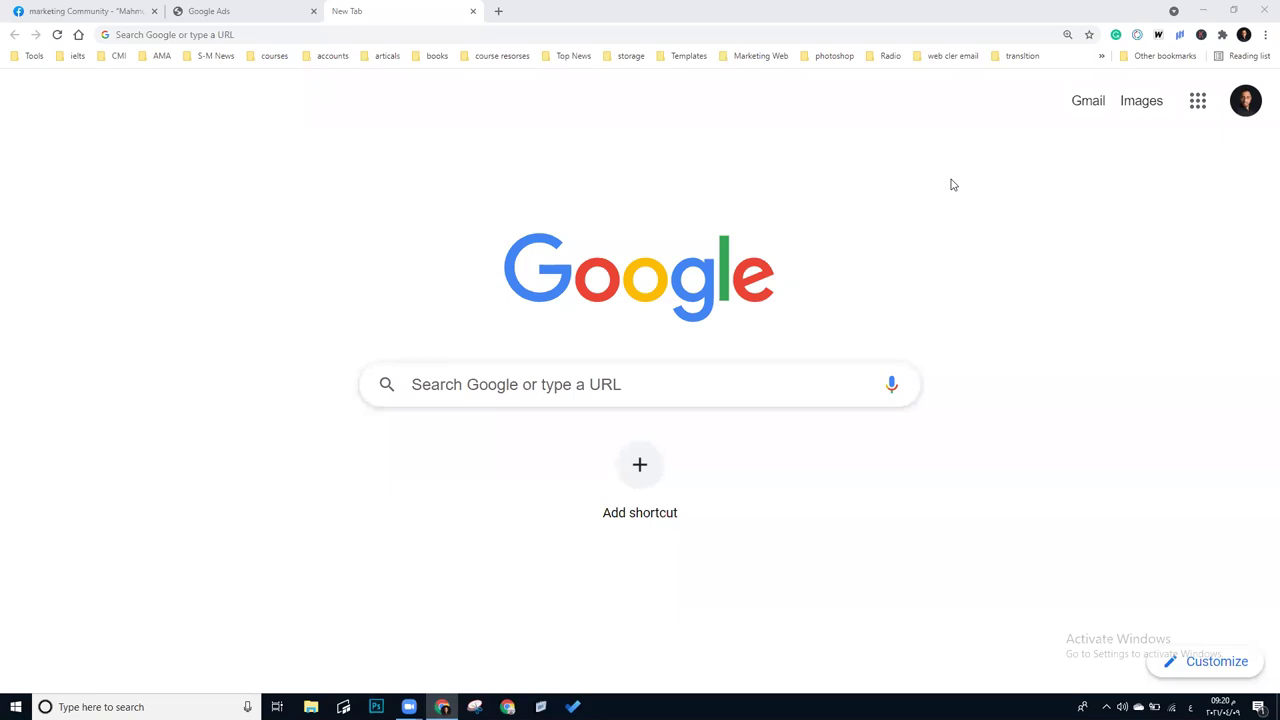
- Return to the Google Ads tab and sign in as the second listed ads account
{"action": "left_click", "coordinate": [274, 10]}
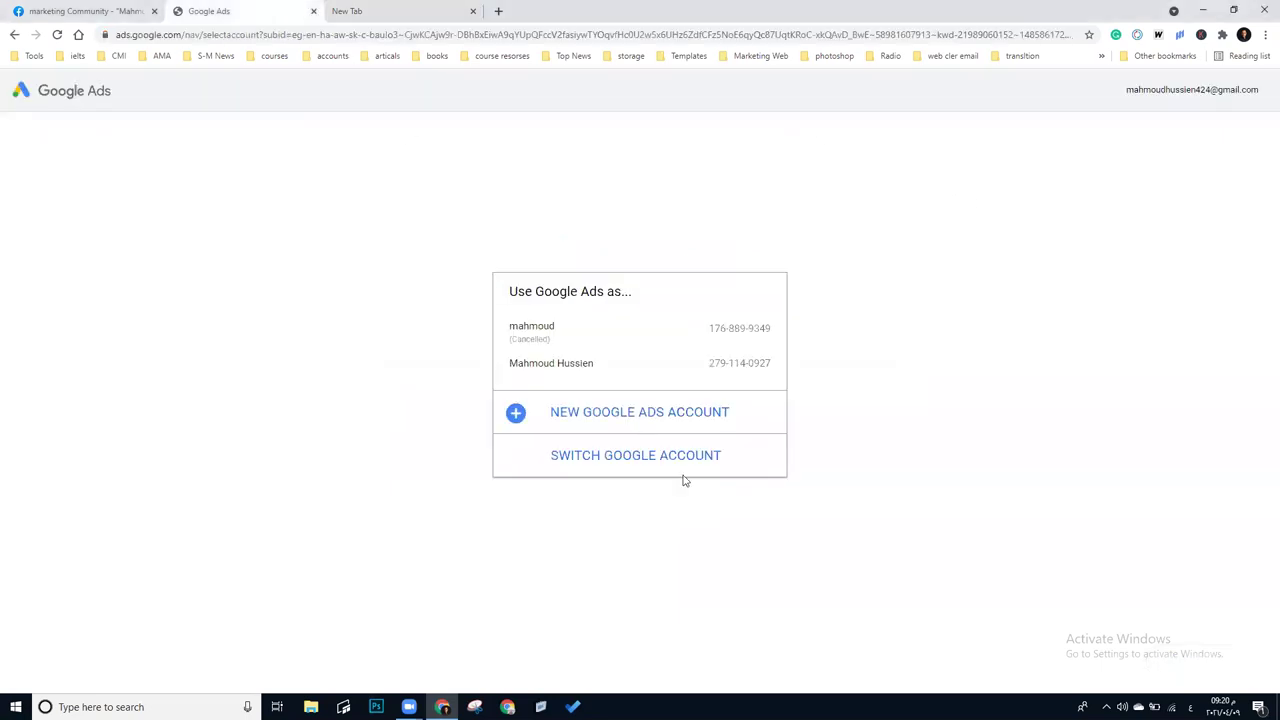
{"action": "left_click", "coordinate": [680, 372]}
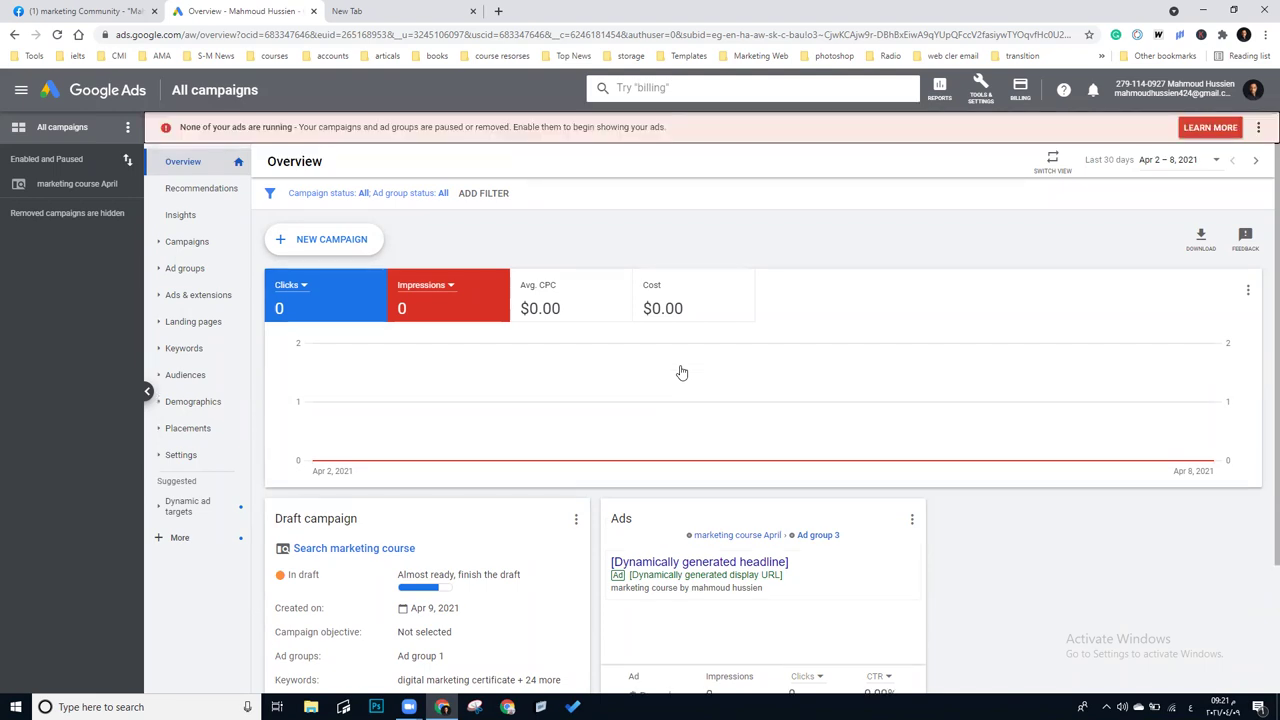
- Dismiss the 'None of your ads are running' banner and show the Wi-Fi network list
{"action": "left_click", "coordinate": [1257, 130]}
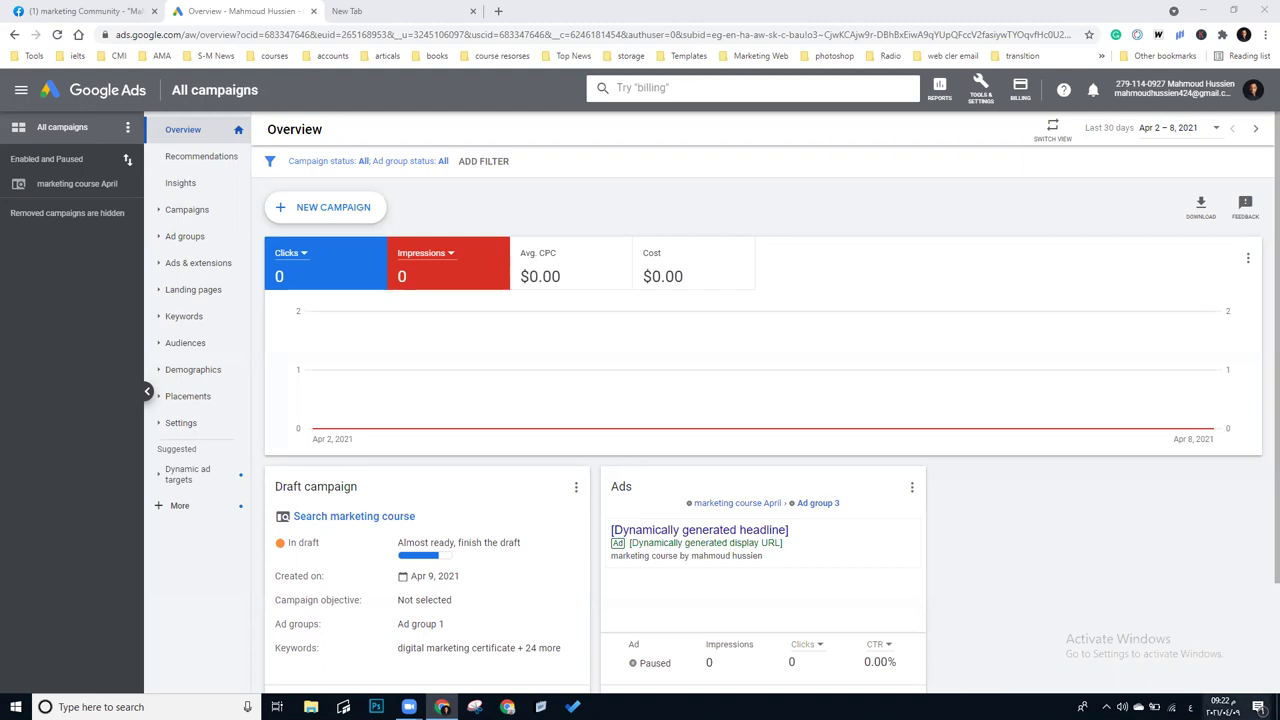
{"action": "left_click", "coordinate": [1171, 706]}
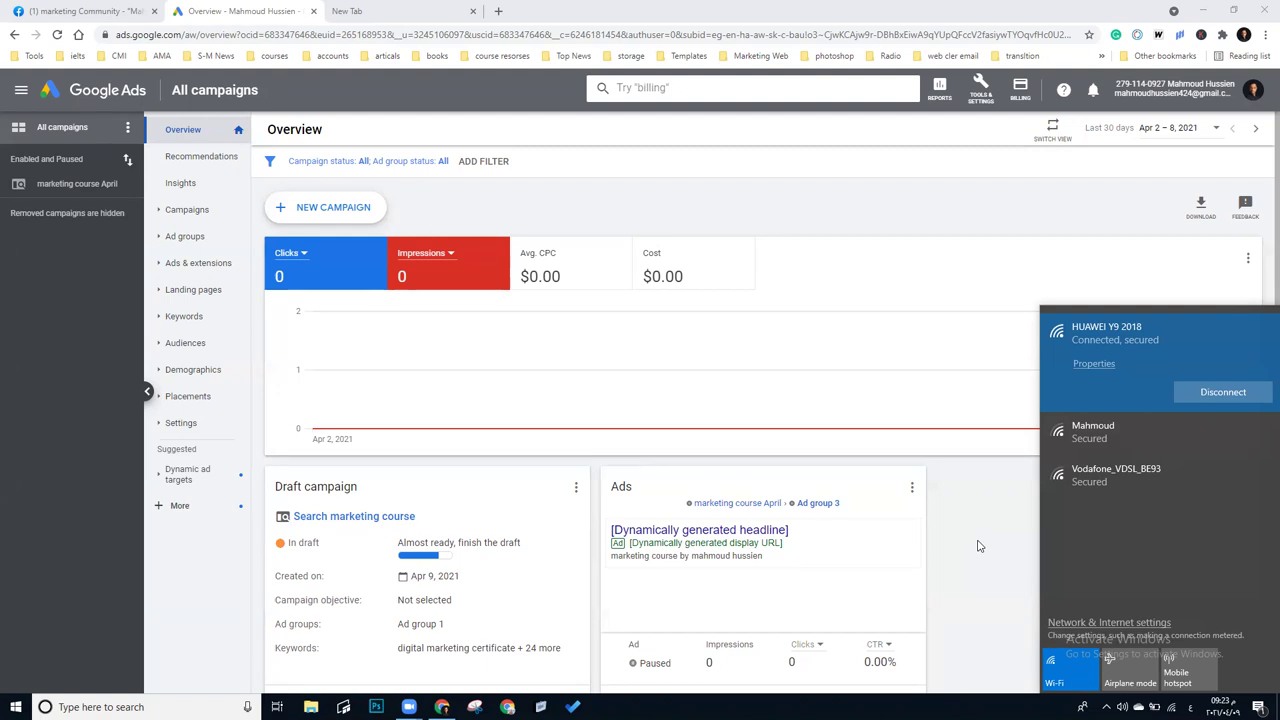
- Dismiss the Wi-Fi flyout to reveal the Apr 2–8, 2021 campaigns overview
{"action": "left_click", "coordinate": [1012, 597]}
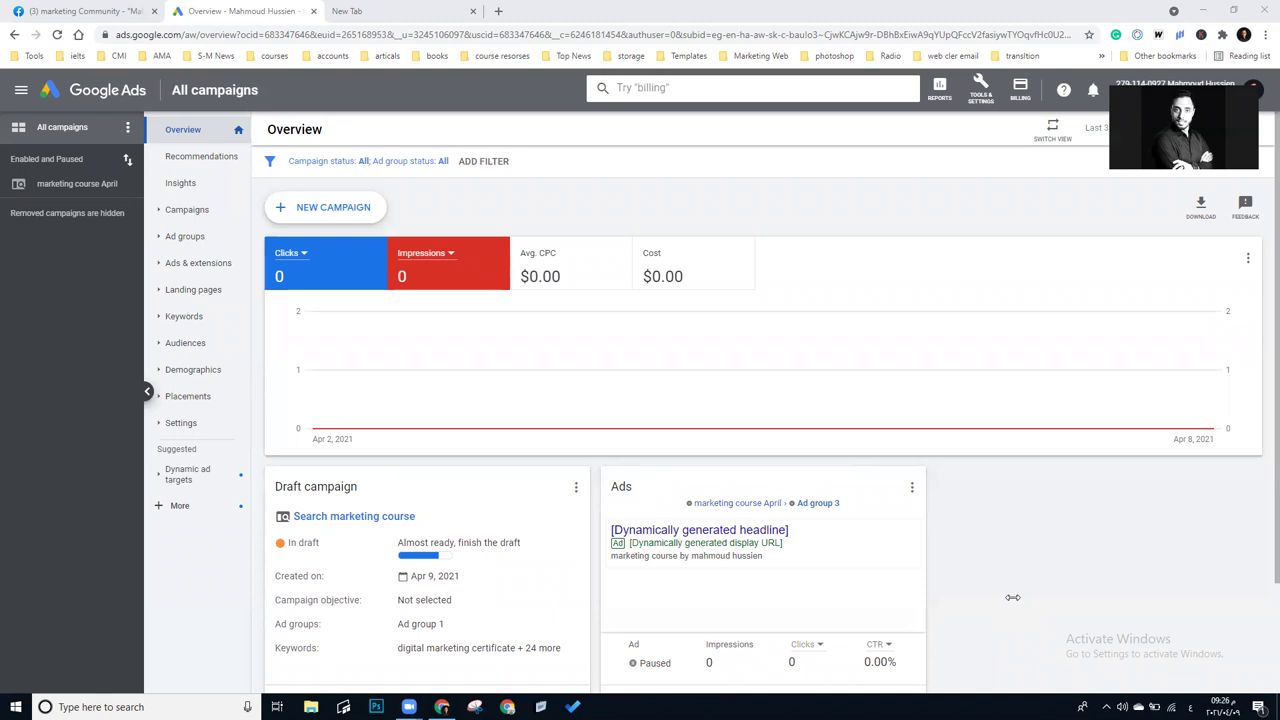
- Glance at the Clicks card's metric list unchanged, then show the Tools & Settings menu
{"action": "left_click", "coordinate": [305, 257]}
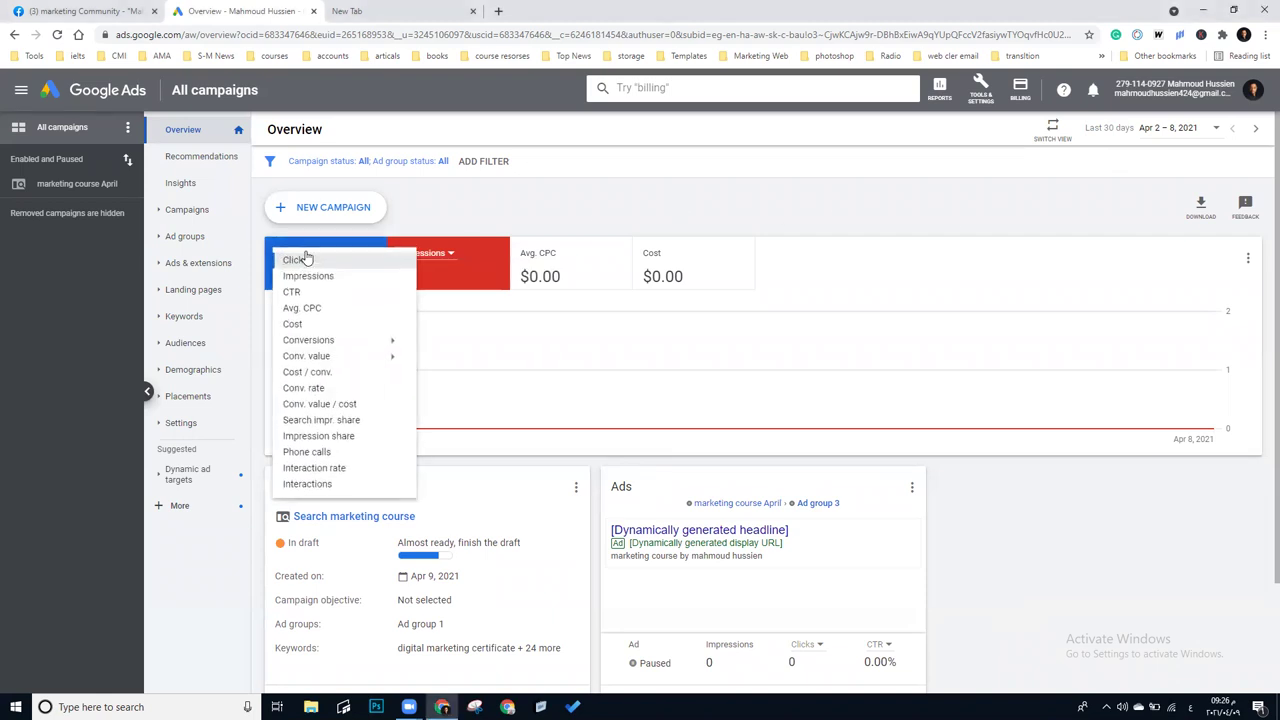
{"action": "left_click", "coordinate": [454, 227]}
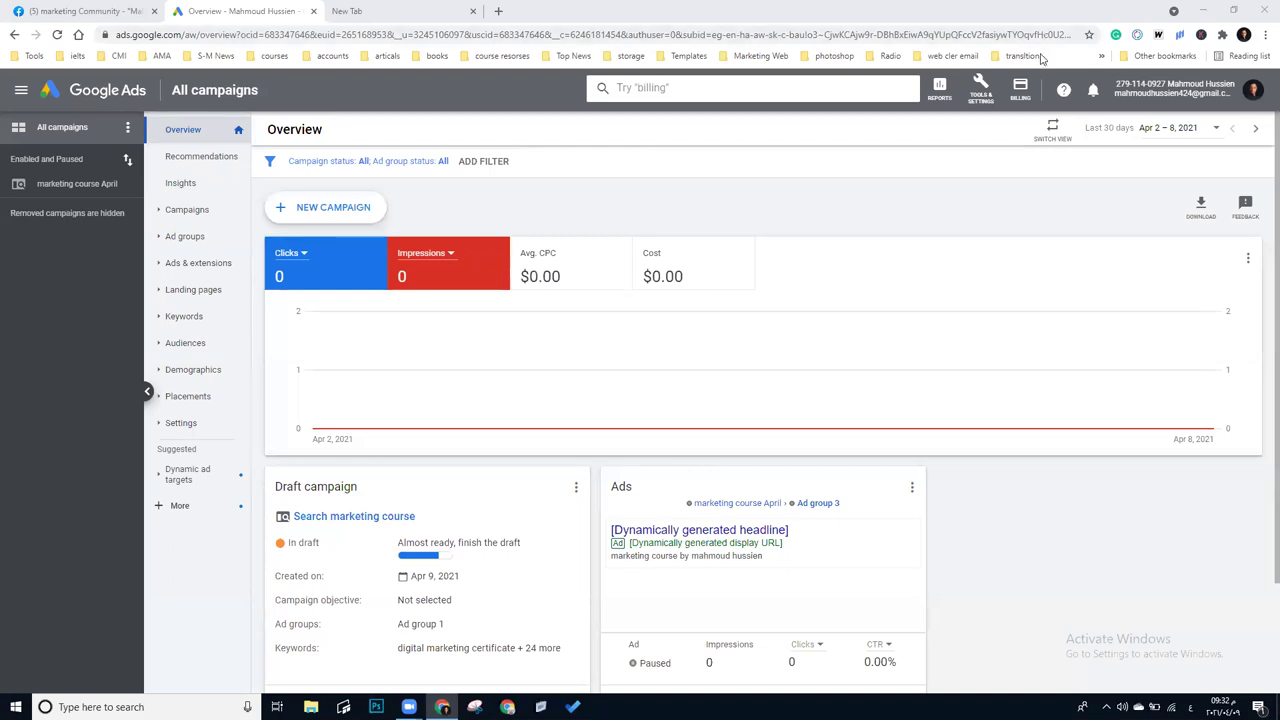
{"action": "left_click", "coordinate": [982, 88]}
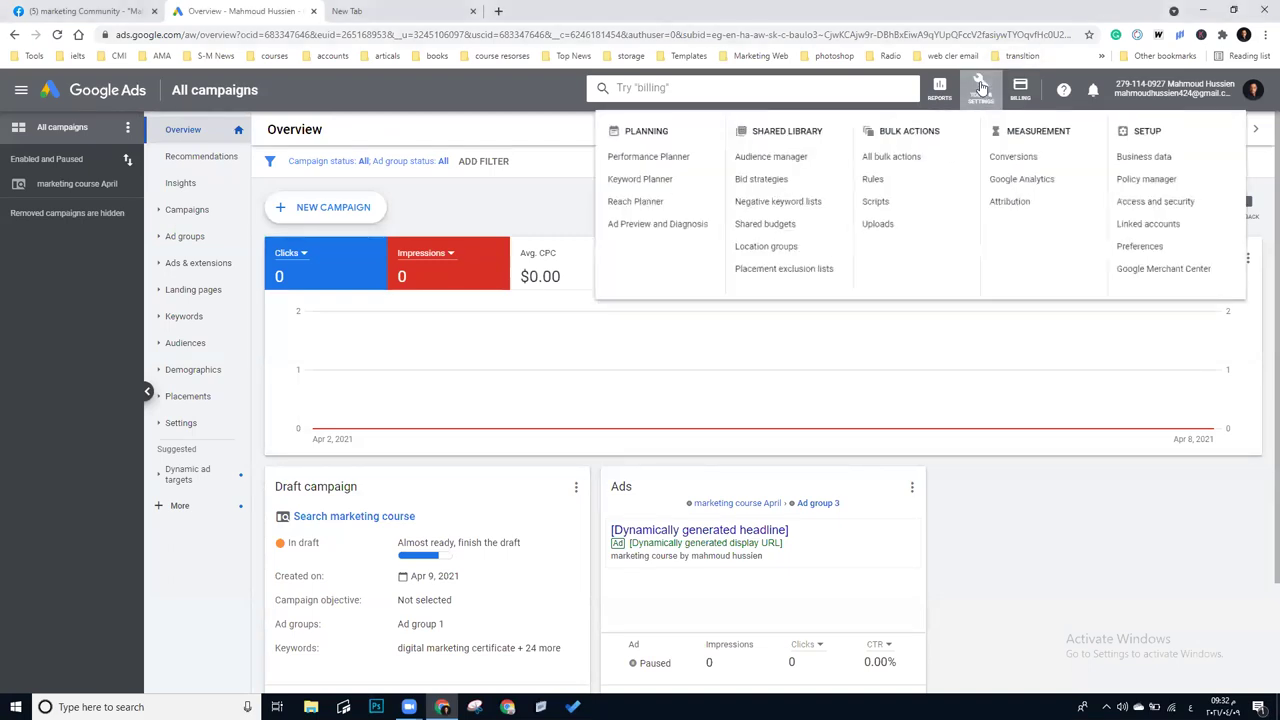
- Launch Keyword Planner from the Planning section of Tools & Settings
{"action": "left_click", "coordinate": [646, 183]}
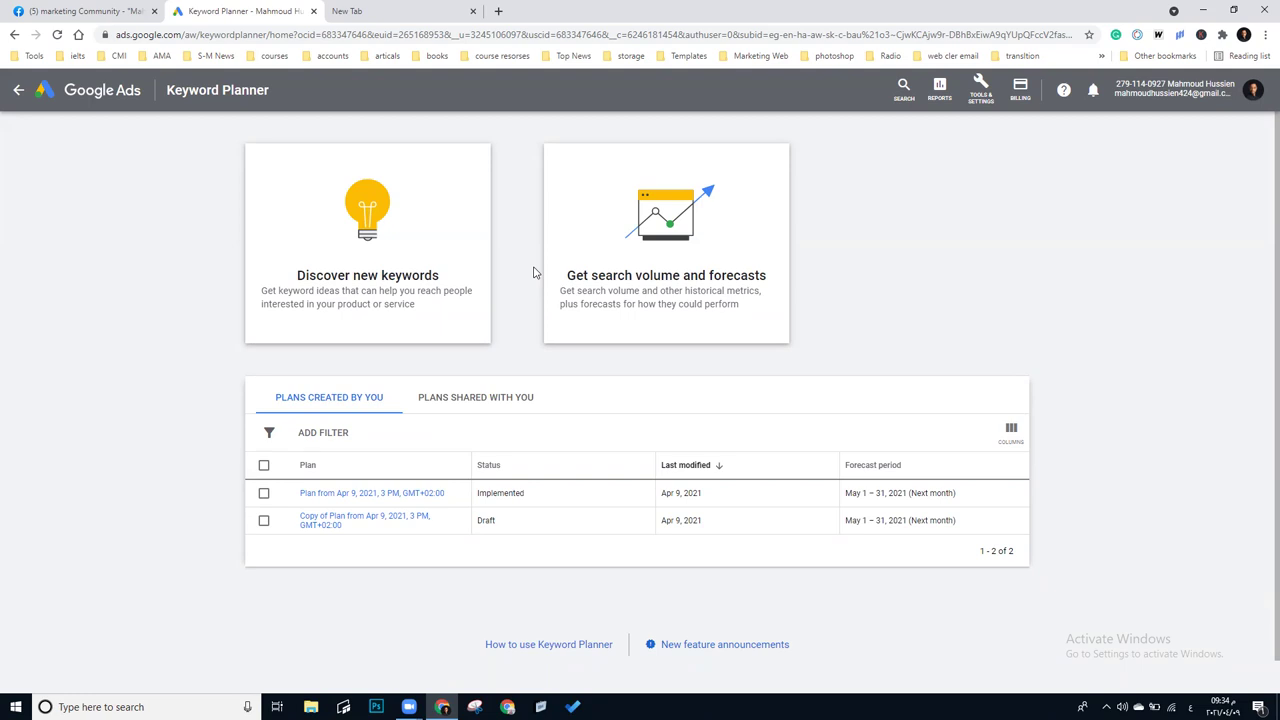
- From the All campaigns overview, start a fresh campaign instead of resuming the draft
{"action": "left_click", "coordinate": [14, 90]}
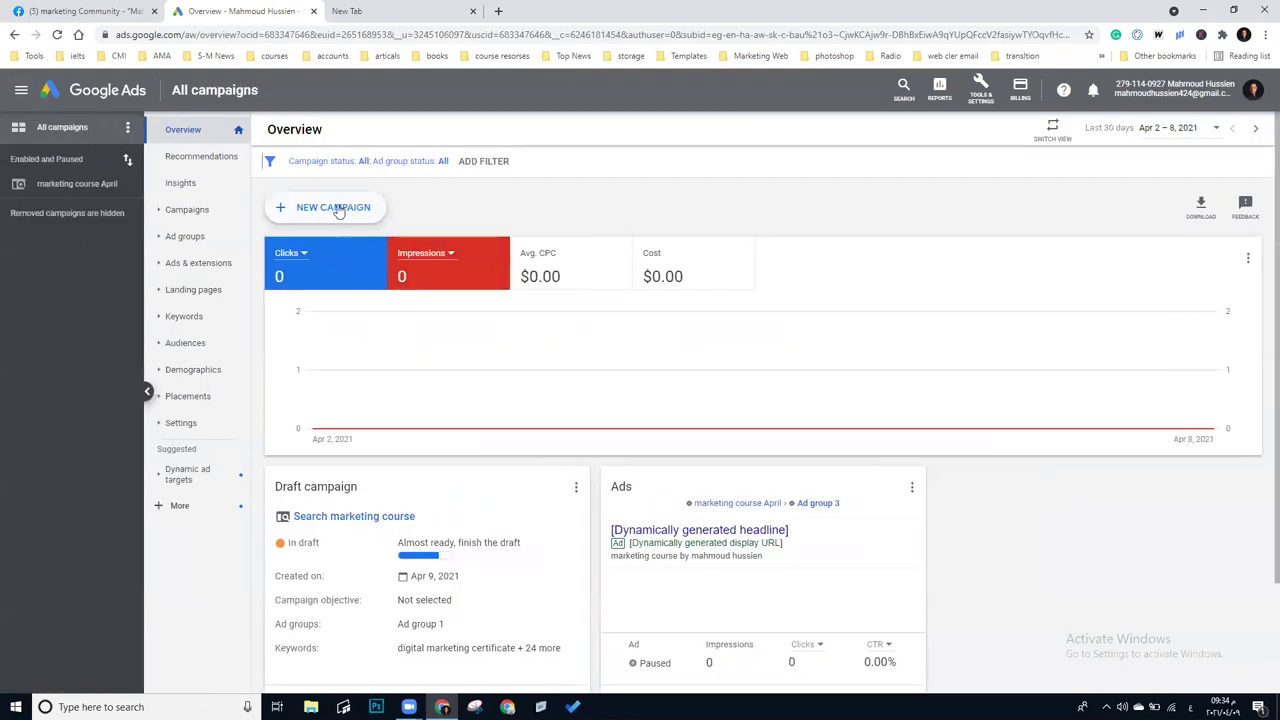
{"action": "left_click", "coordinate": [337, 208]}
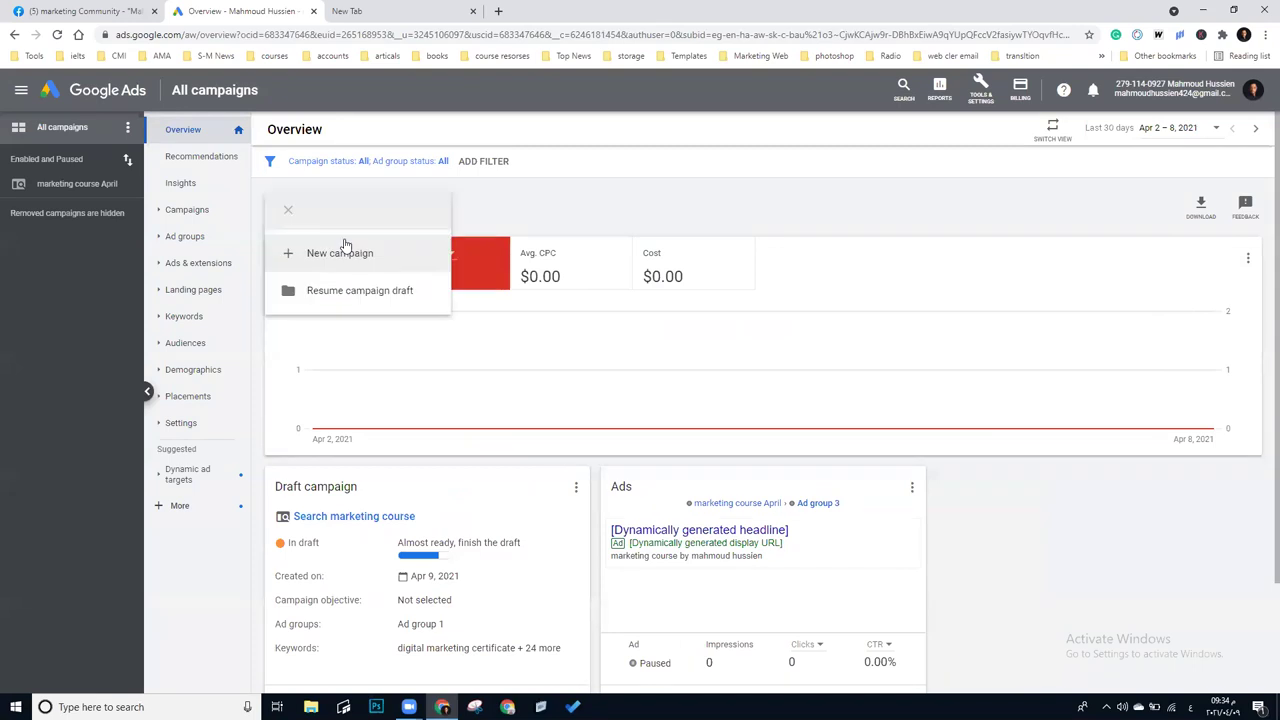
{"action": "left_click", "coordinate": [342, 252]}
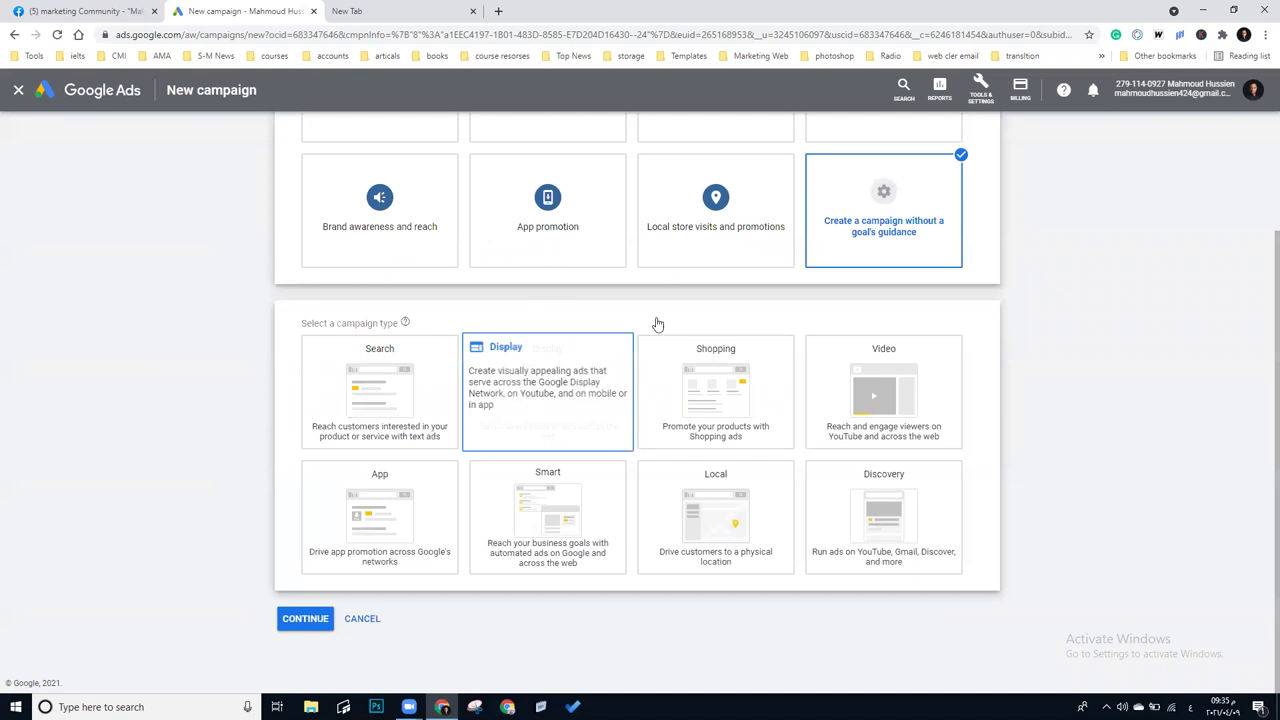
- Try Sales as the goal, then choose 'Create a campaign without a goal's guidance' and review the eight types
{"action": "scroll", "coordinate": [654, 323], "scroll_direction": "up", "scroll_amount": 2}
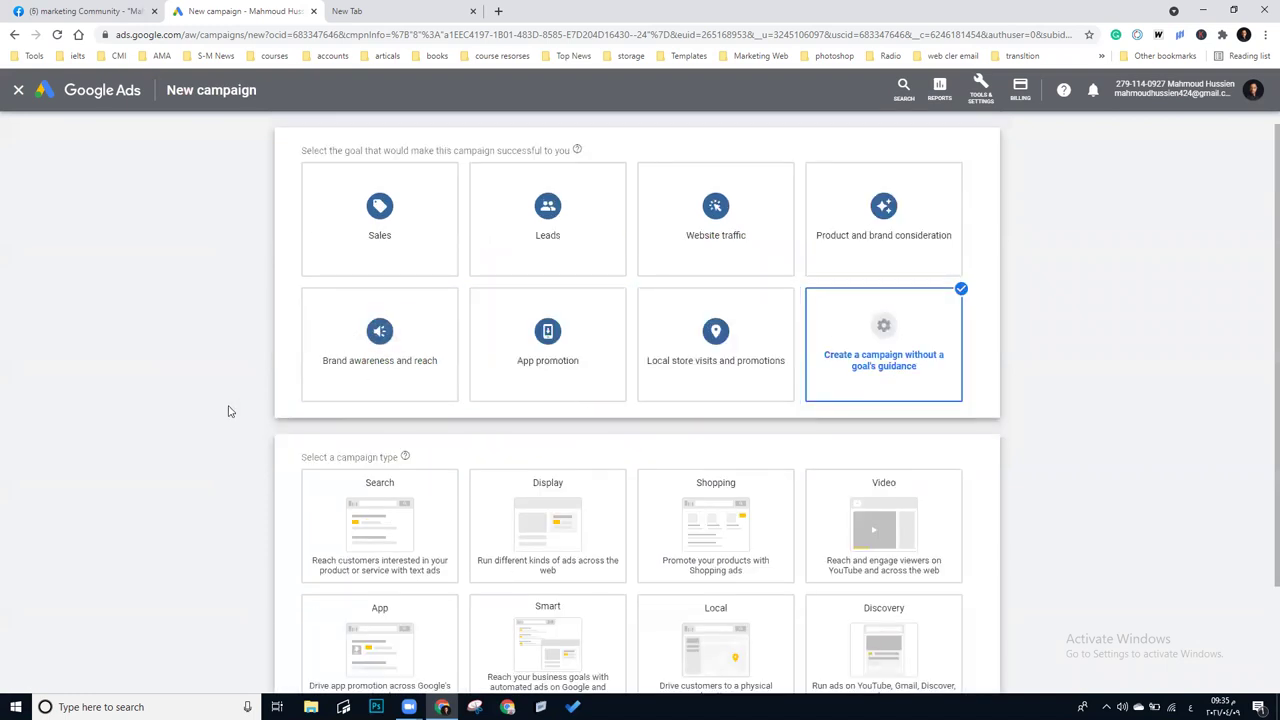
{"action": "left_click", "coordinate": [403, 200]}
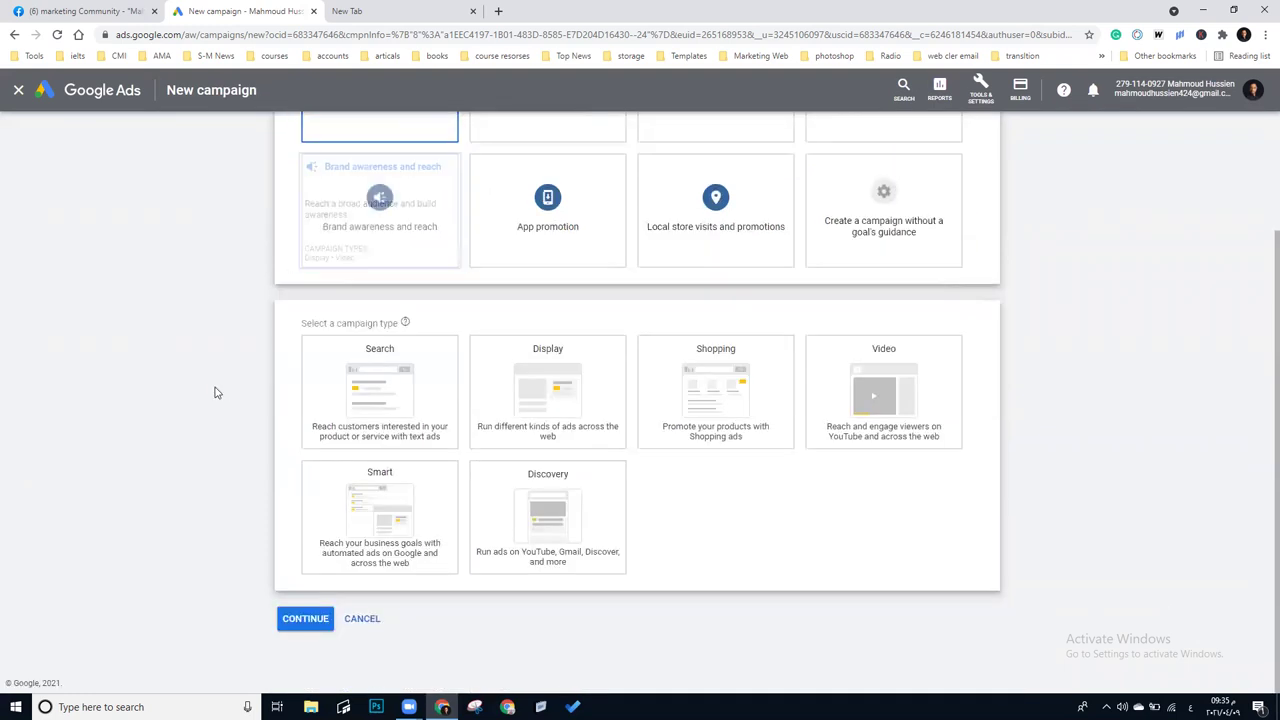
{"action": "scroll", "coordinate": [215, 393], "scroll_direction": "up", "scroll_amount": 1}
{"action": "scroll", "coordinate": [215, 393], "scroll_direction": "down", "scroll_amount": 2}
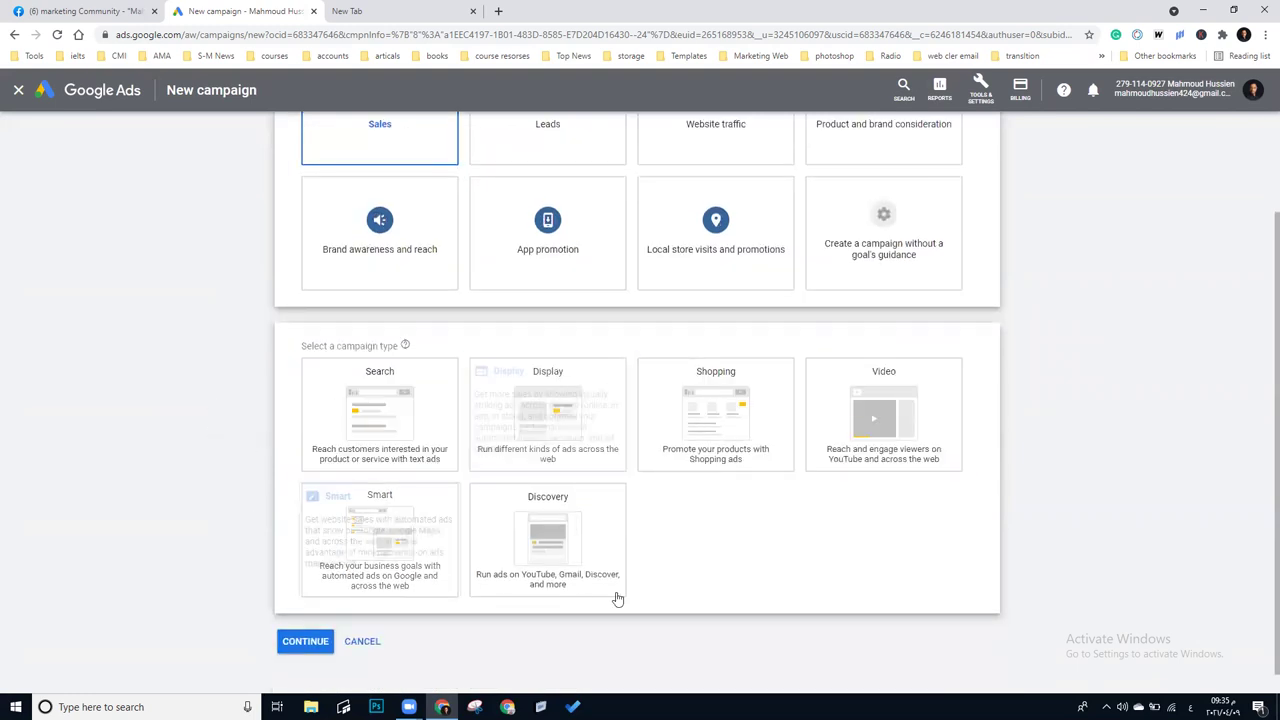
{"action": "scroll", "coordinate": [670, 560], "scroll_direction": "up", "scroll_amount": 1}
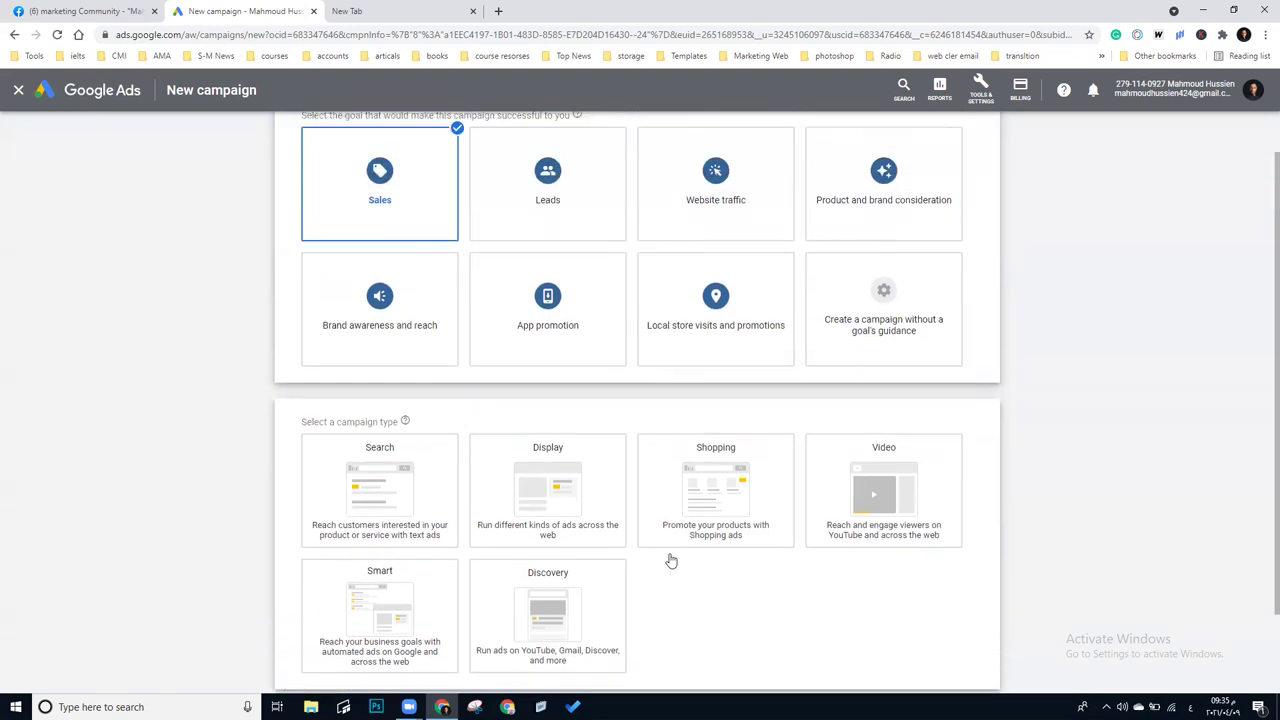
{"action": "scroll", "coordinate": [670, 560], "scroll_direction": "up", "scroll_amount": 1}
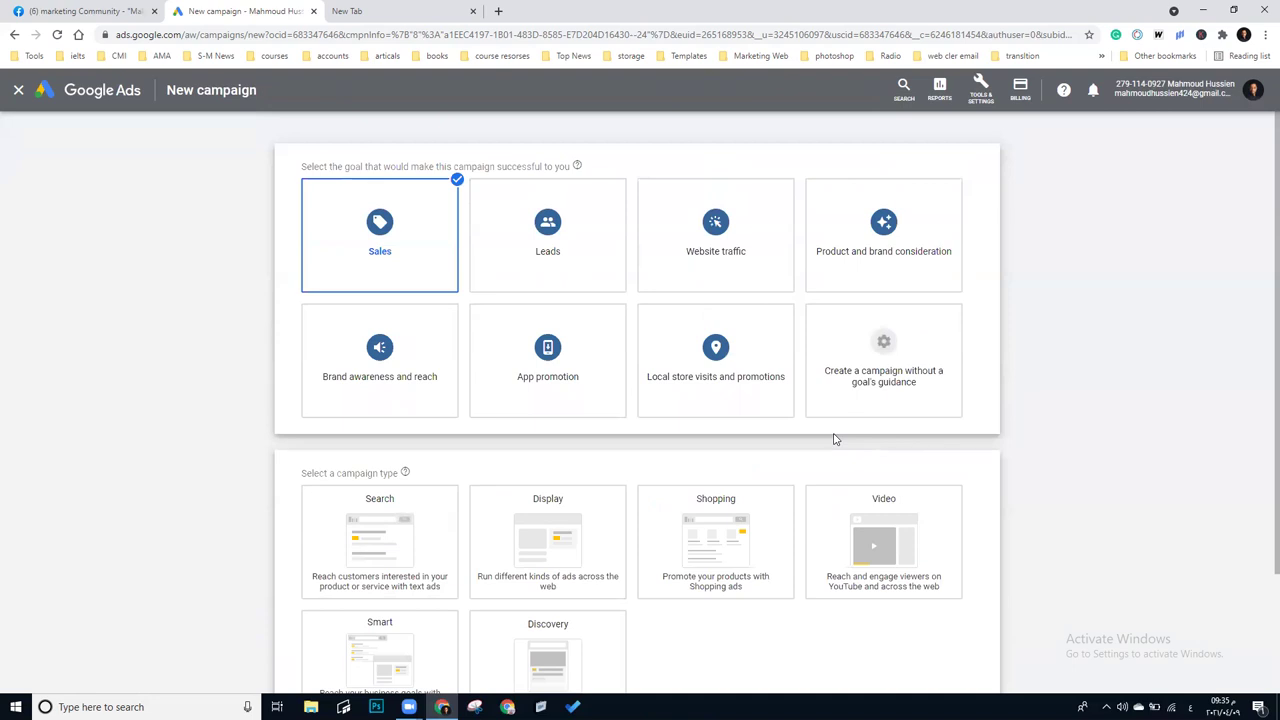
{"action": "left_click", "coordinate": [868, 386]}
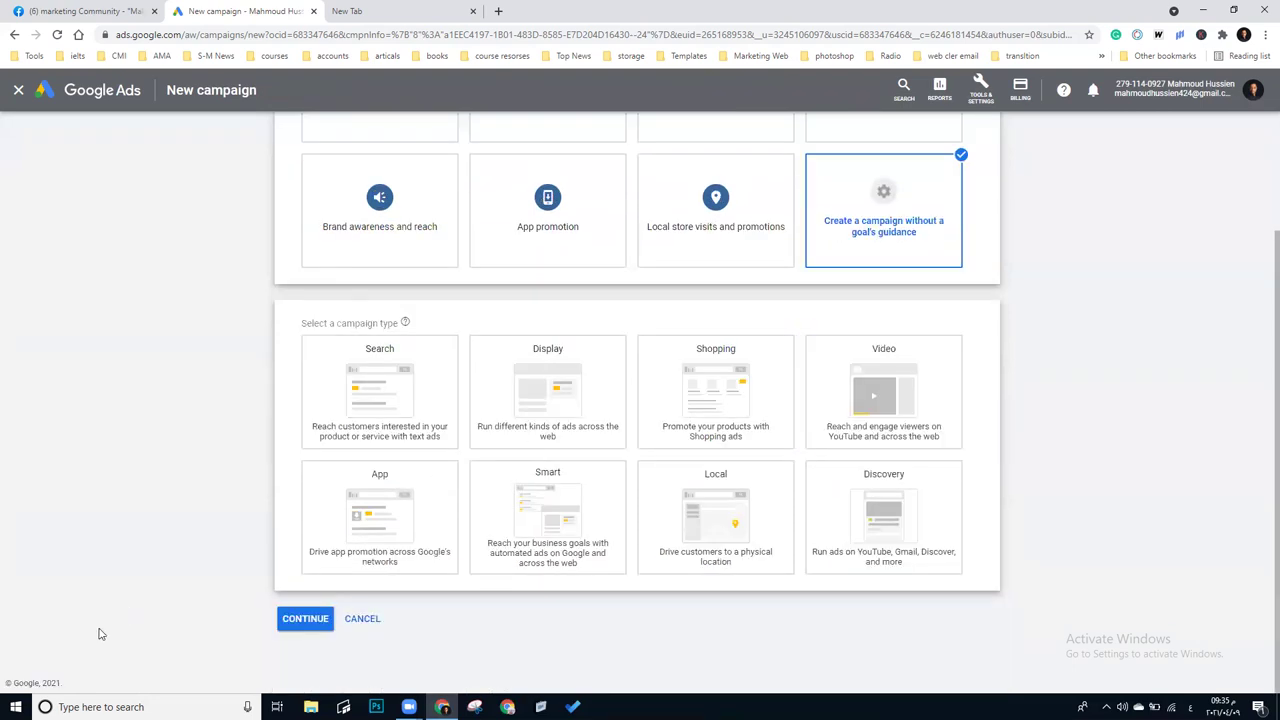
{"action": "scroll", "coordinate": [99, 633], "scroll_direction": "up", "scroll_amount": 1}
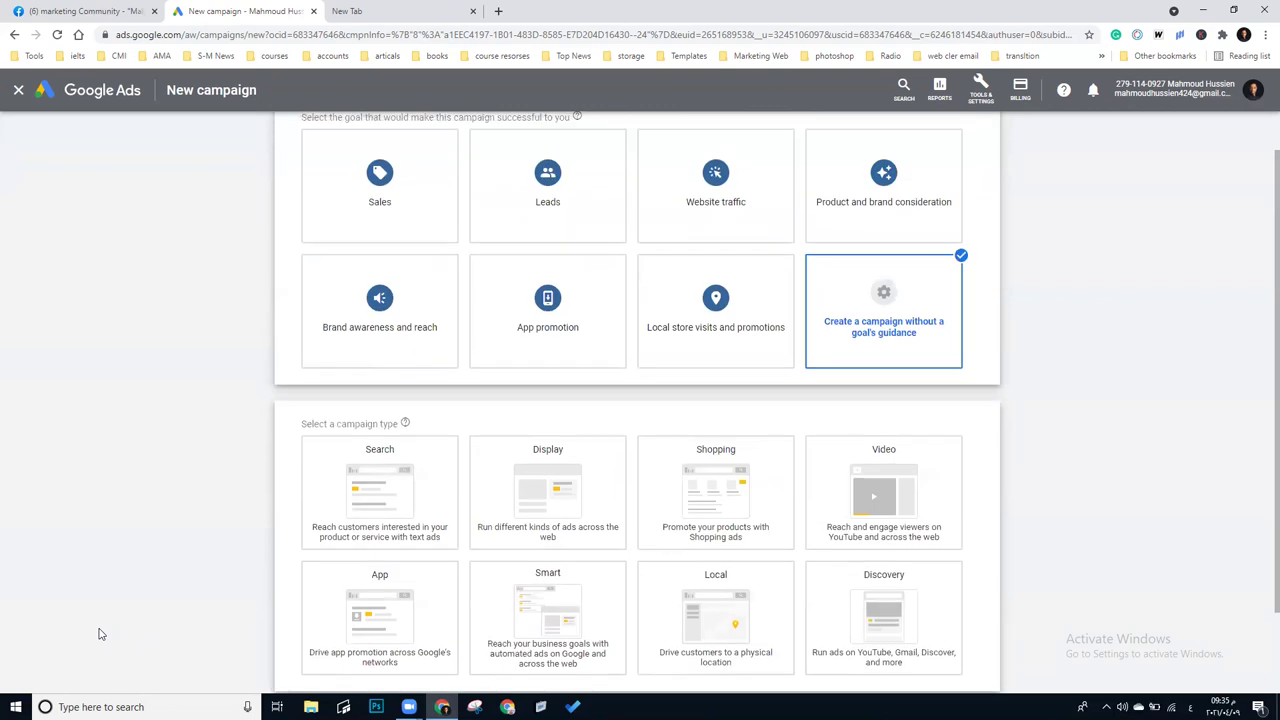
{"action": "scroll", "coordinate": [99, 633], "scroll_direction": "up", "scroll_amount": 1}
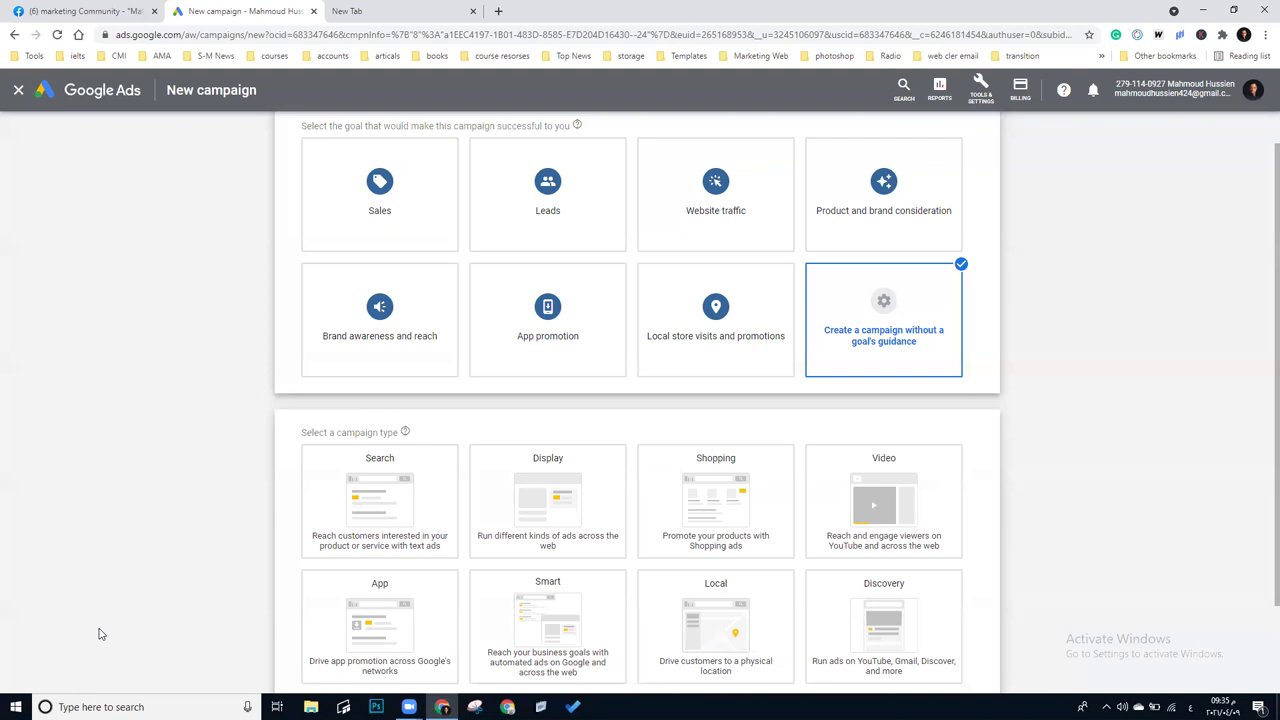
{"action": "scroll", "coordinate": [99, 633], "scroll_direction": "down", "scroll_amount": 1}
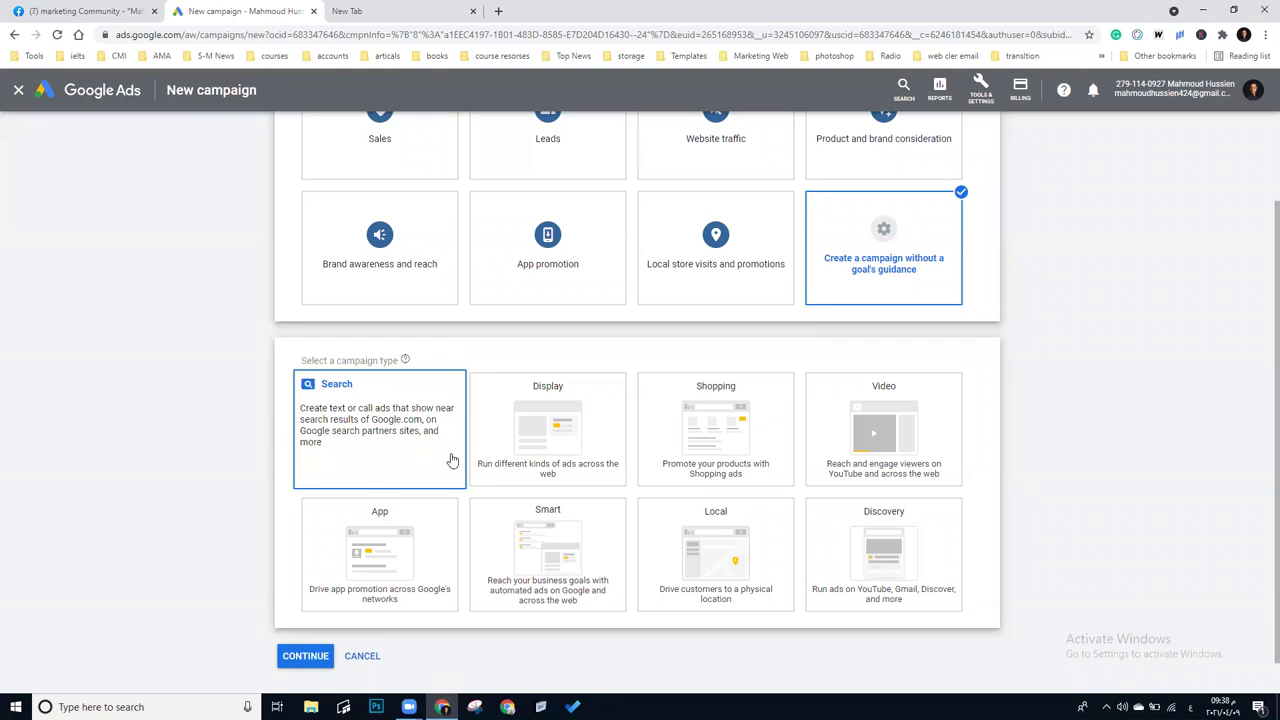
- Pick Display as the campaign type, then switch to Search
{"action": "left_click", "coordinate": [554, 423]}
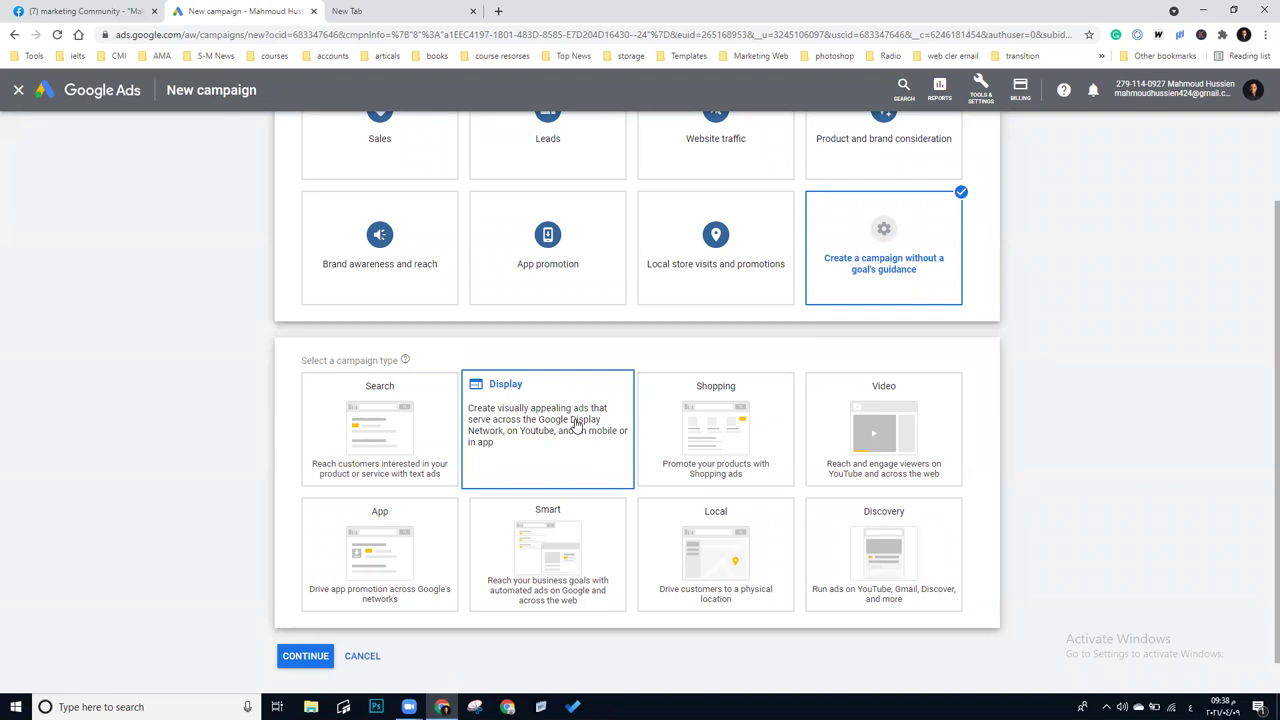
{"action": "left_click", "coordinate": [435, 404]}
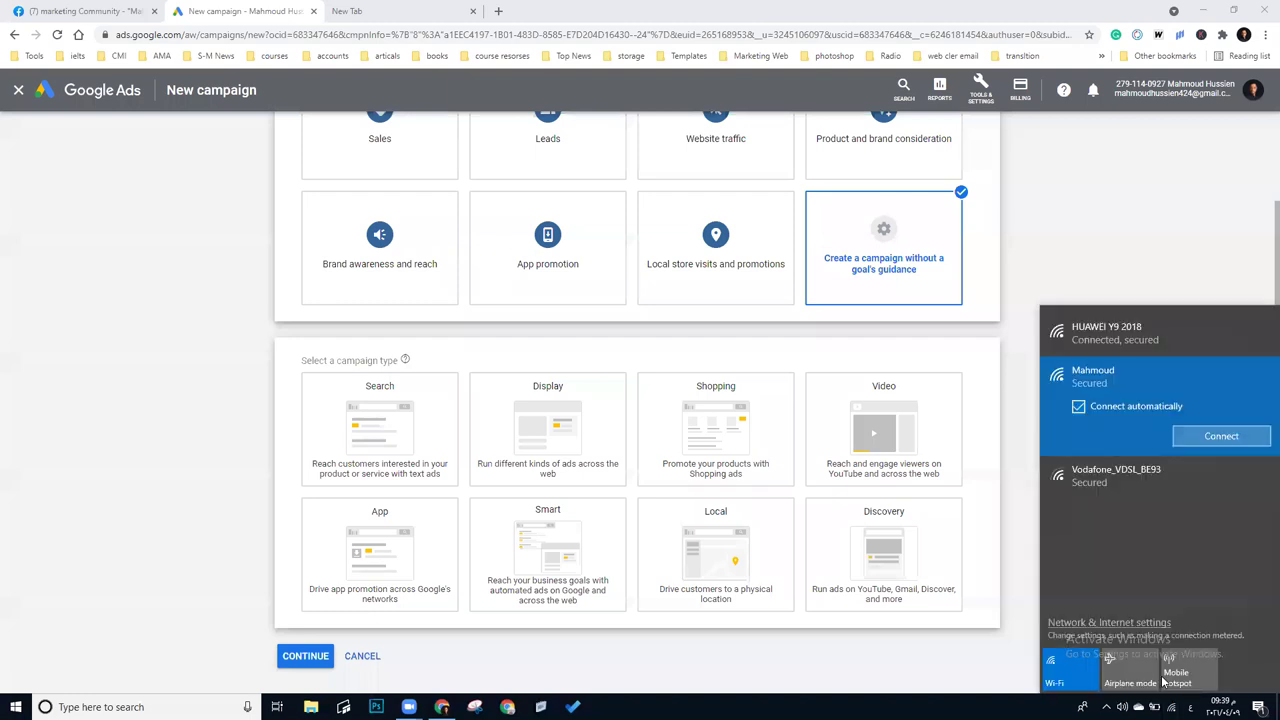
- Connect to the other secured Wi-Fi network and close the network list
{"action": "key", "text": "Return"}
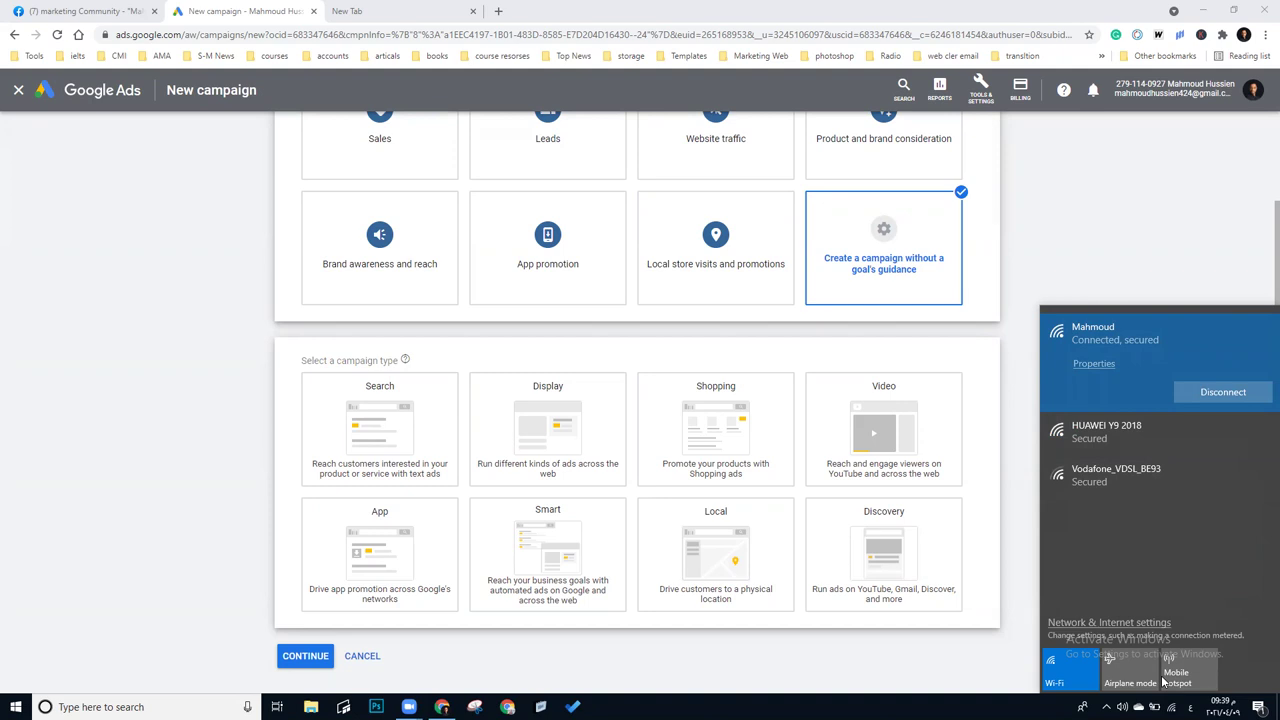
{"action": "key", "text": "Escape"}
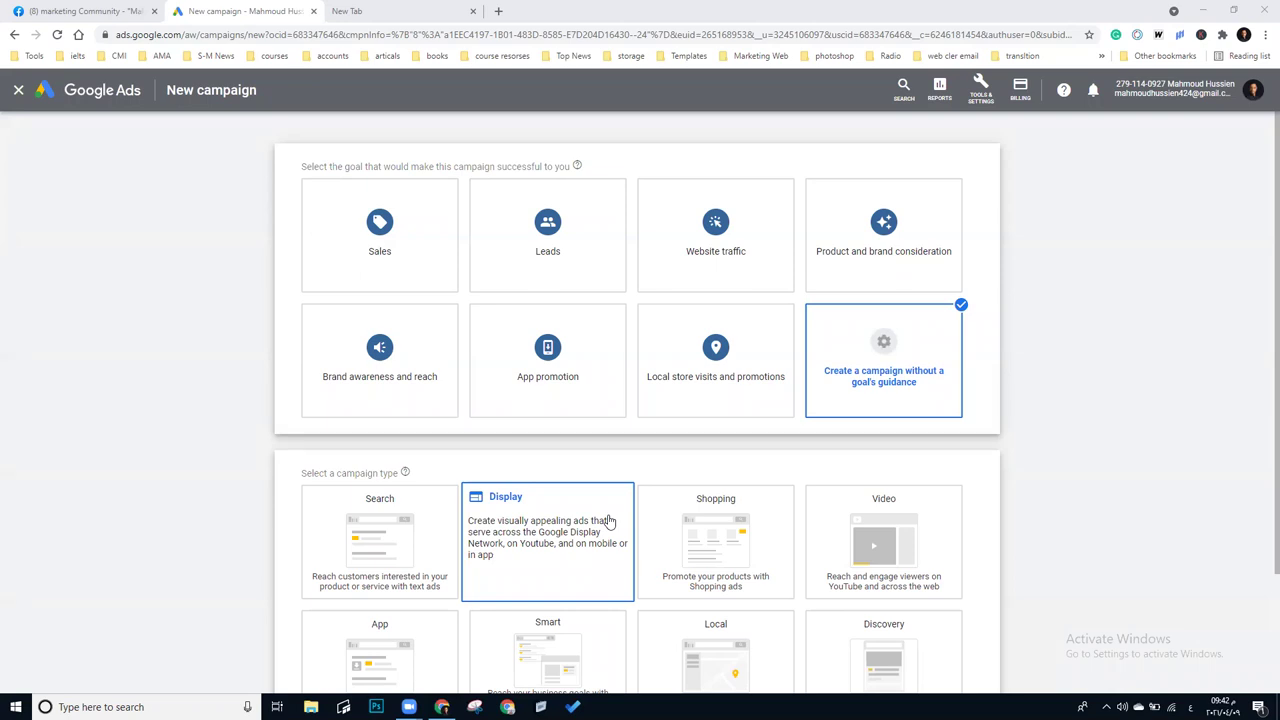
{"action": "scroll", "coordinate": [610, 521], "scroll_direction": "down", "scroll_amount": 1}
{"action": "scroll", "coordinate": [610, 521], "scroll_direction": "down", "scroll_amount": 2}
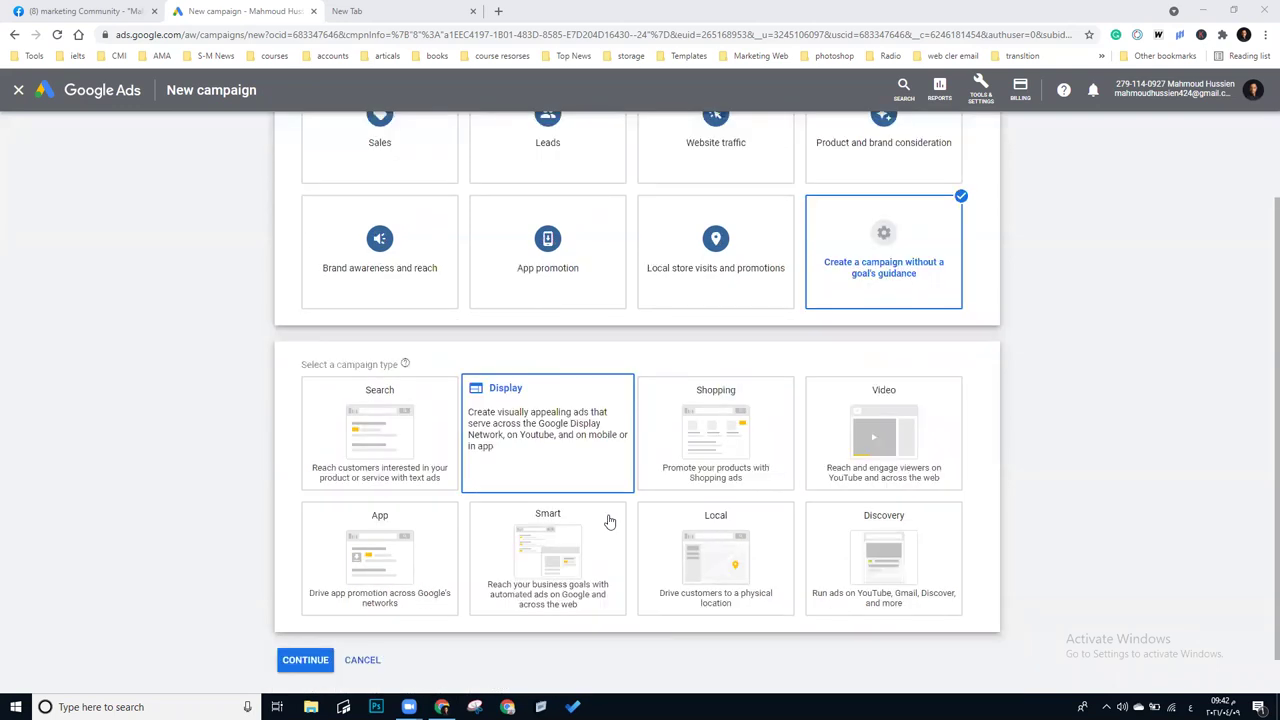
{"action": "left_click", "coordinate": [255, 444]}
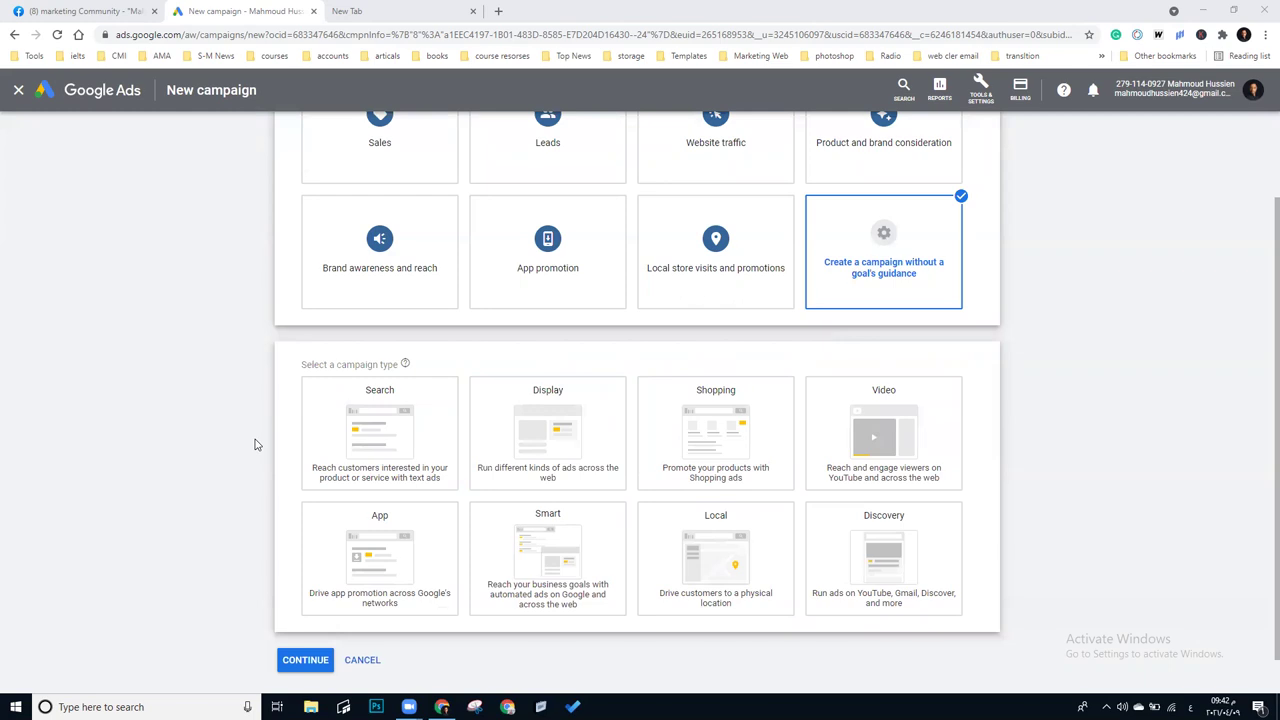
{"action": "scroll", "coordinate": [255, 444], "scroll_direction": "up", "scroll_amount": 1}
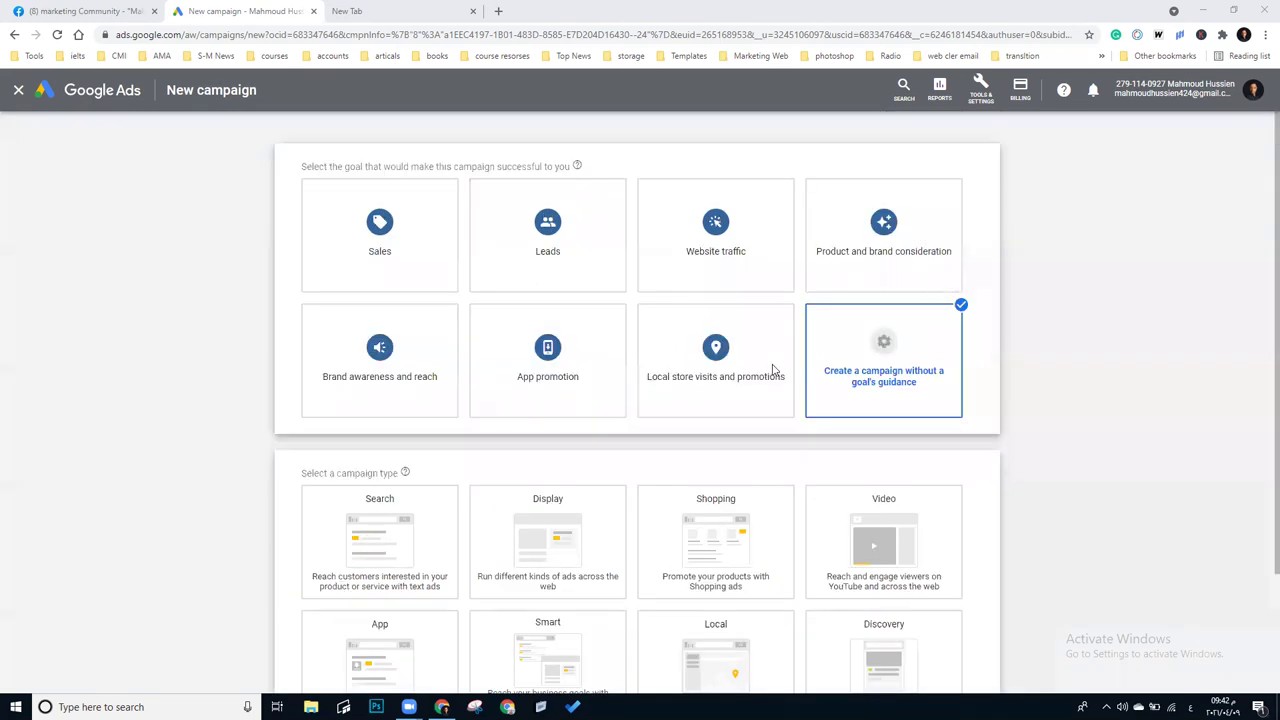
{"action": "scroll", "coordinate": [771, 370], "scroll_direction": "down", "scroll_amount": 1}
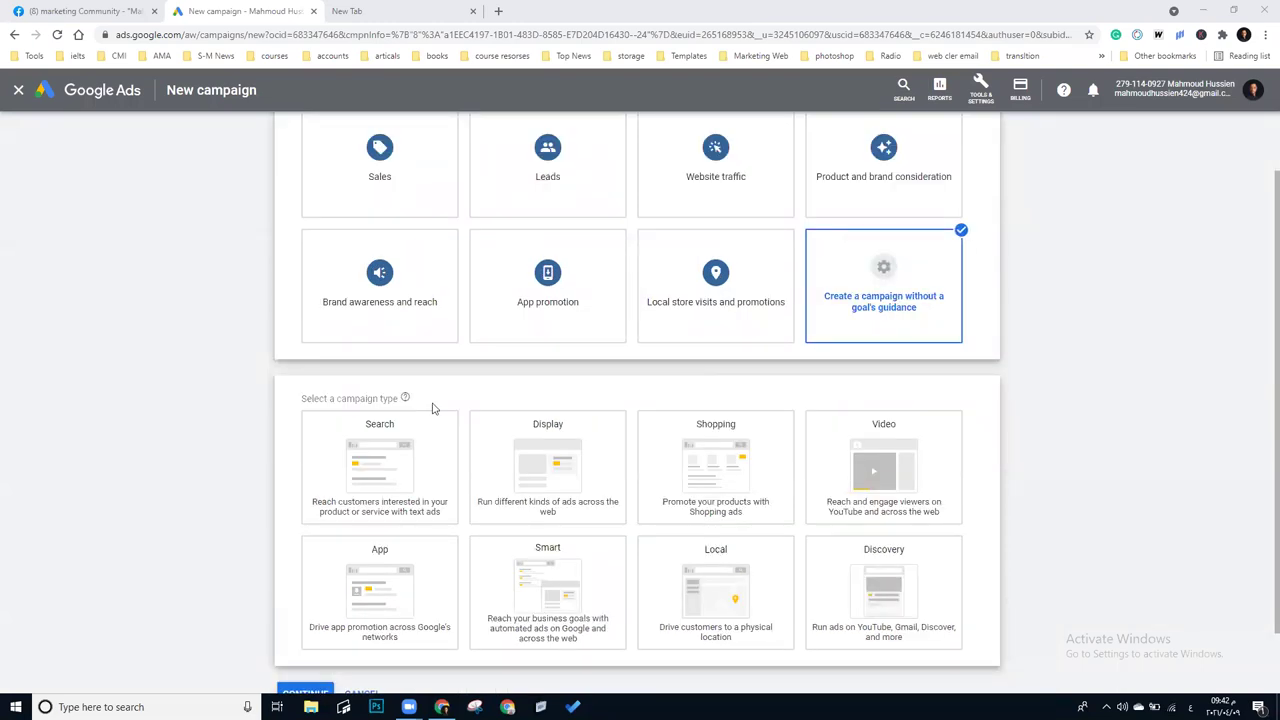
{"action": "scroll", "coordinate": [251, 428], "scroll_direction": "down", "scroll_amount": 1}
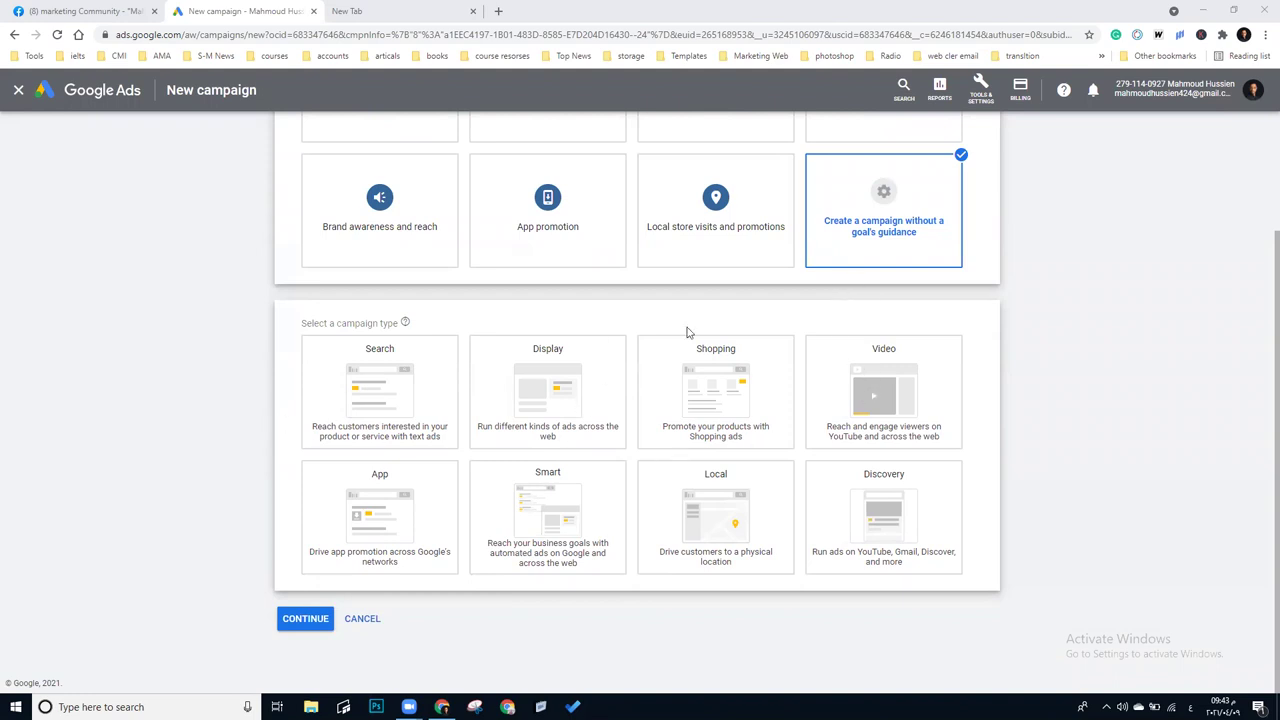
{"action": "mouse_move", "coordinate": [766, 366]}
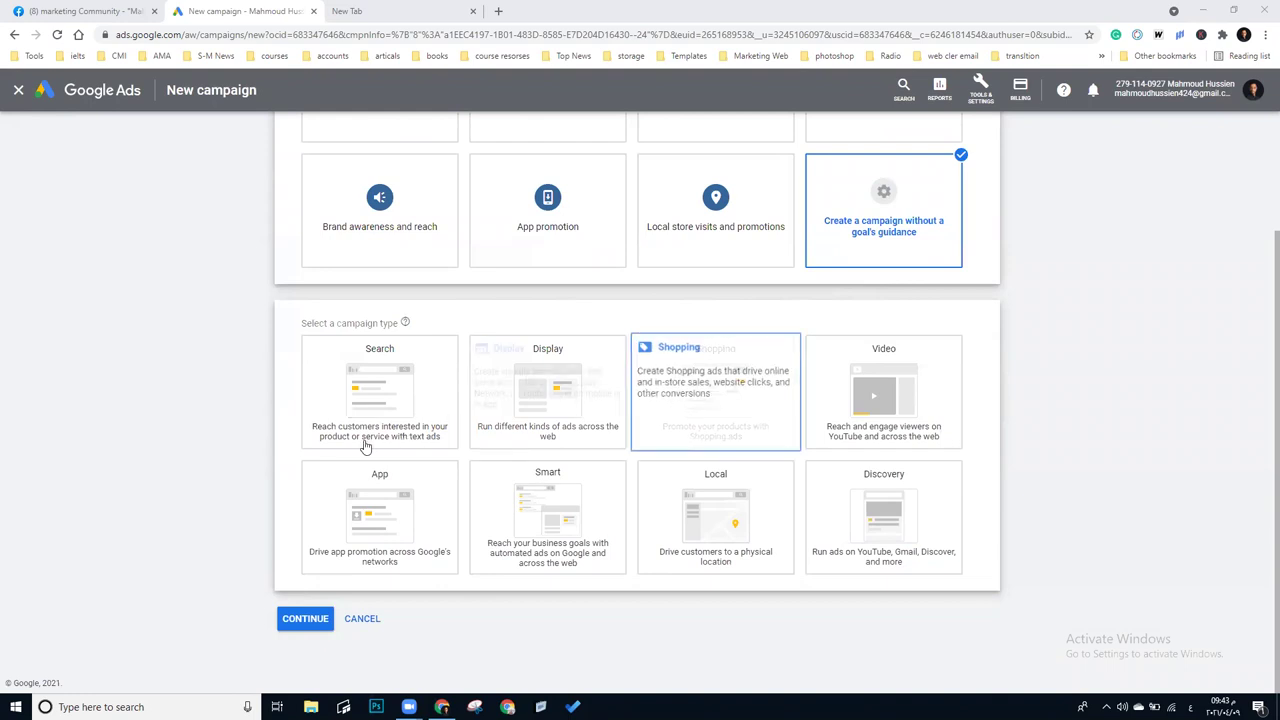
{"action": "mouse_move", "coordinate": [365, 447]}
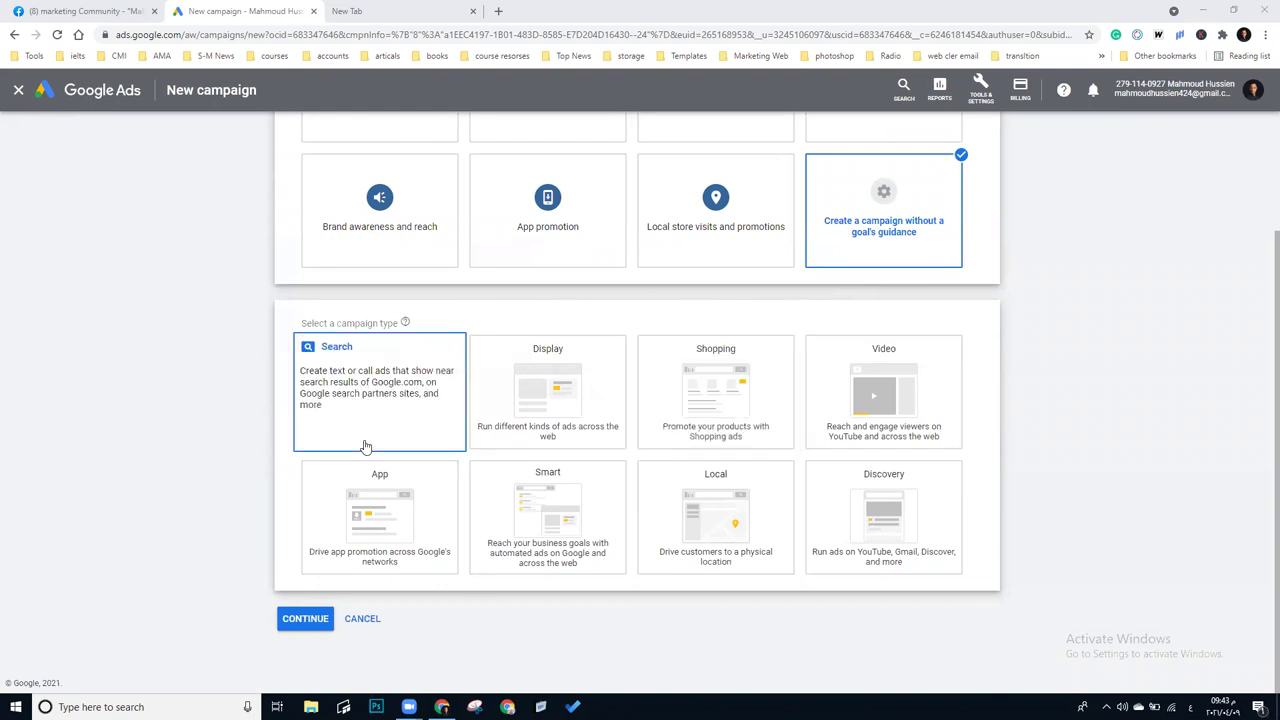
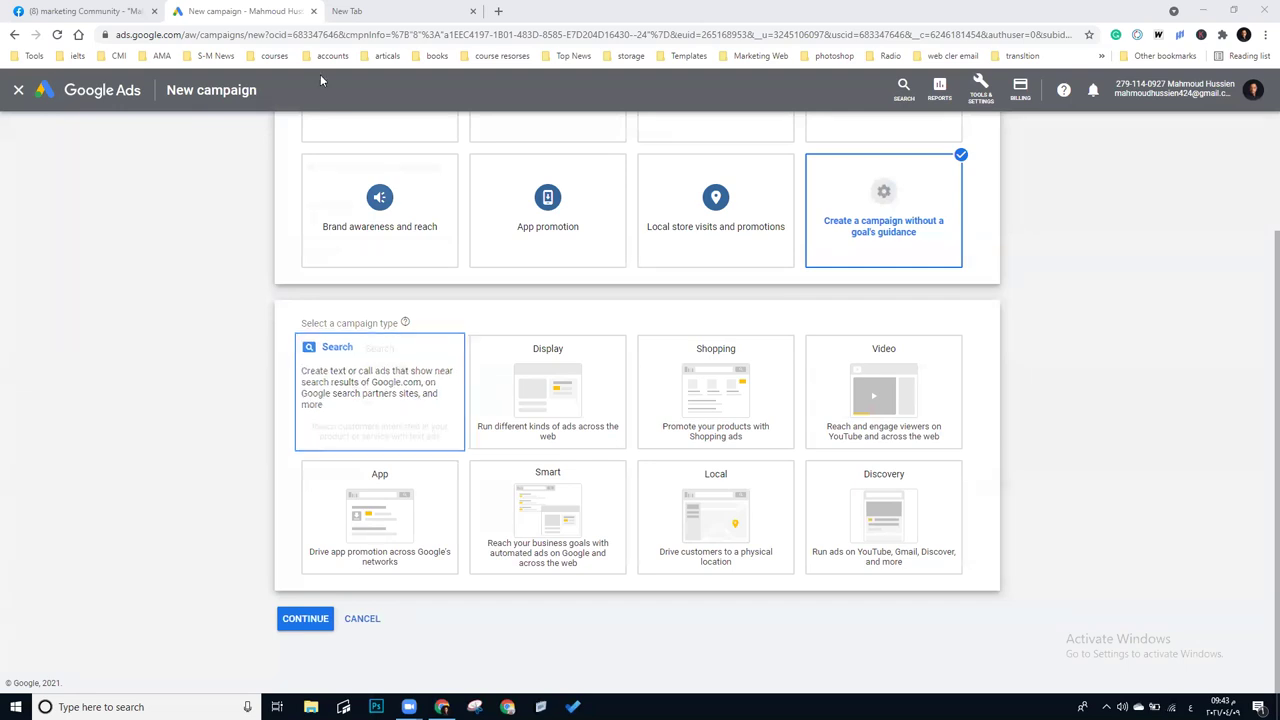
- Leave the Google Ads campaign setup and switch to the blank New Tab
{"action": "scroll", "coordinate": [320, 74], "scroll_direction": "up", "scroll_amount": 1}
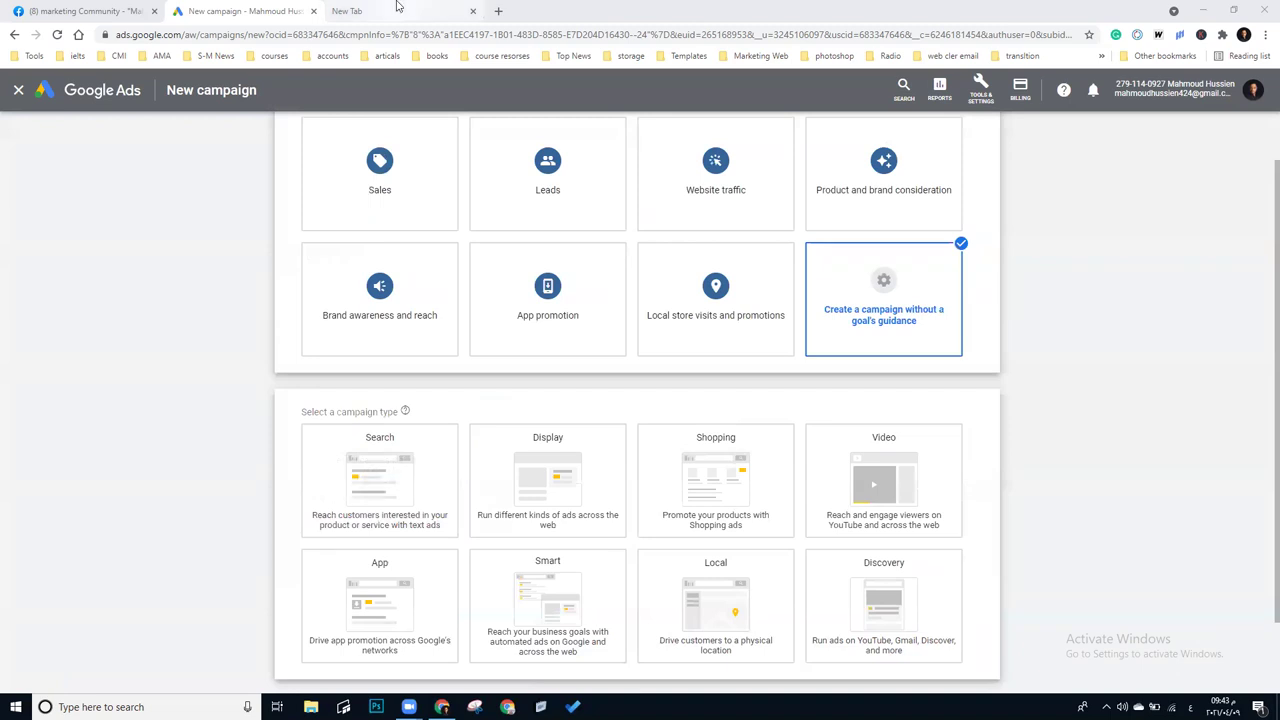
{"action": "left_click", "coordinate": [397, 7]}
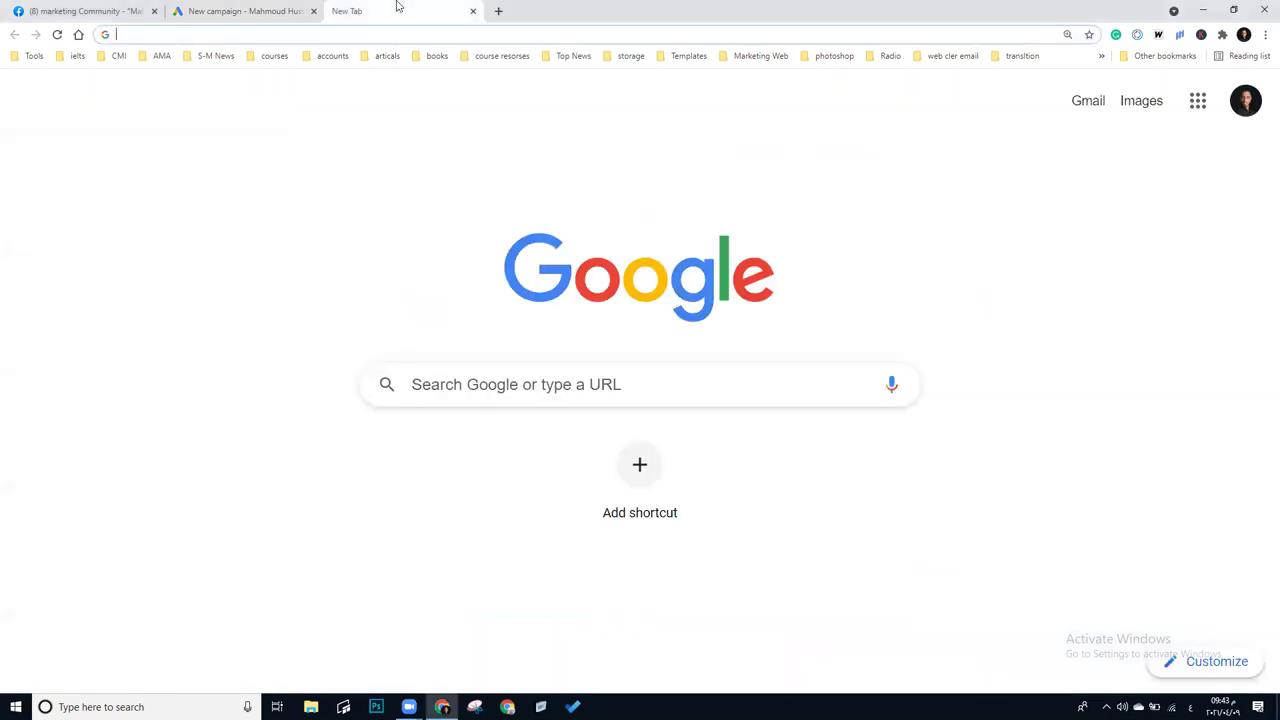
- Switch the keyboard to English and search Google for 'marketing courses' from the address bar
{"action": "type", "text": "ةشقنث"}
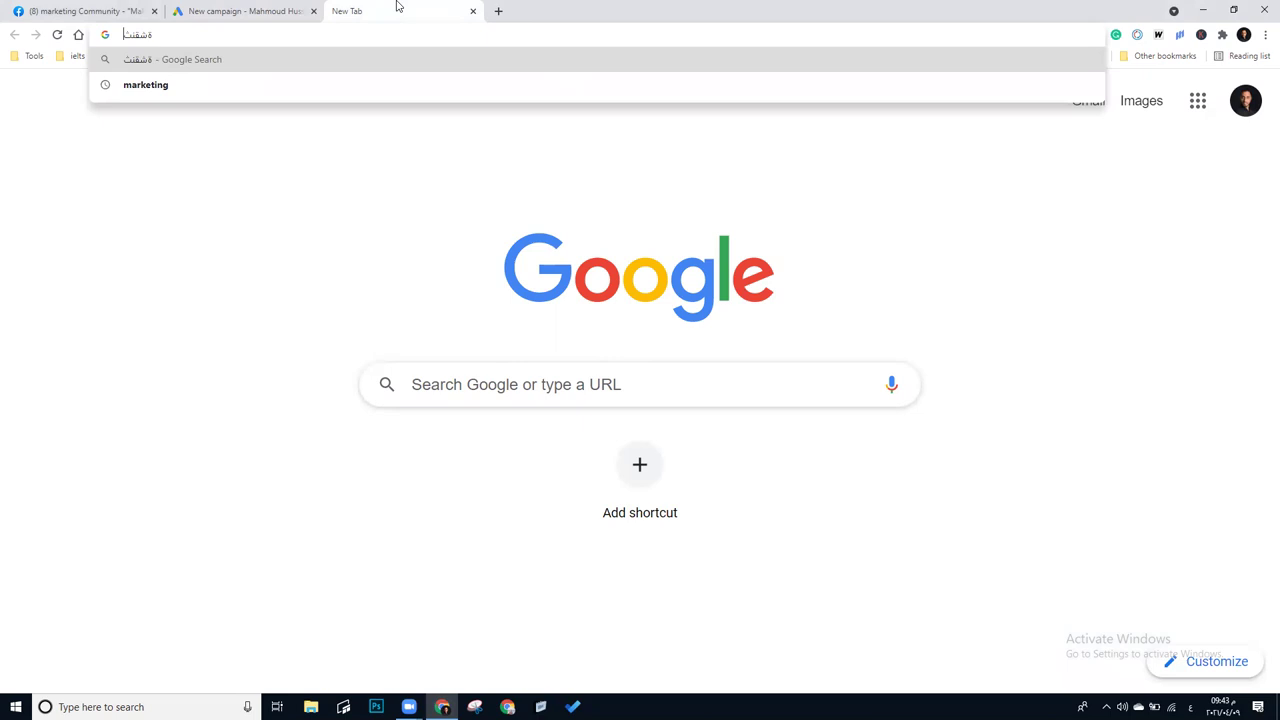
{"action": "key", "text": "alt+shift"}
{"action": "key", "text": "BackSpace"}
{"action": "key", "text": "BackSpace"}
{"action": "key", "text": "BackSpace"}
{"action": "key", "text": "BackSpace"}
{"action": "key", "text": "BackSpace"}
{"action": "type", "text": "marketing"}
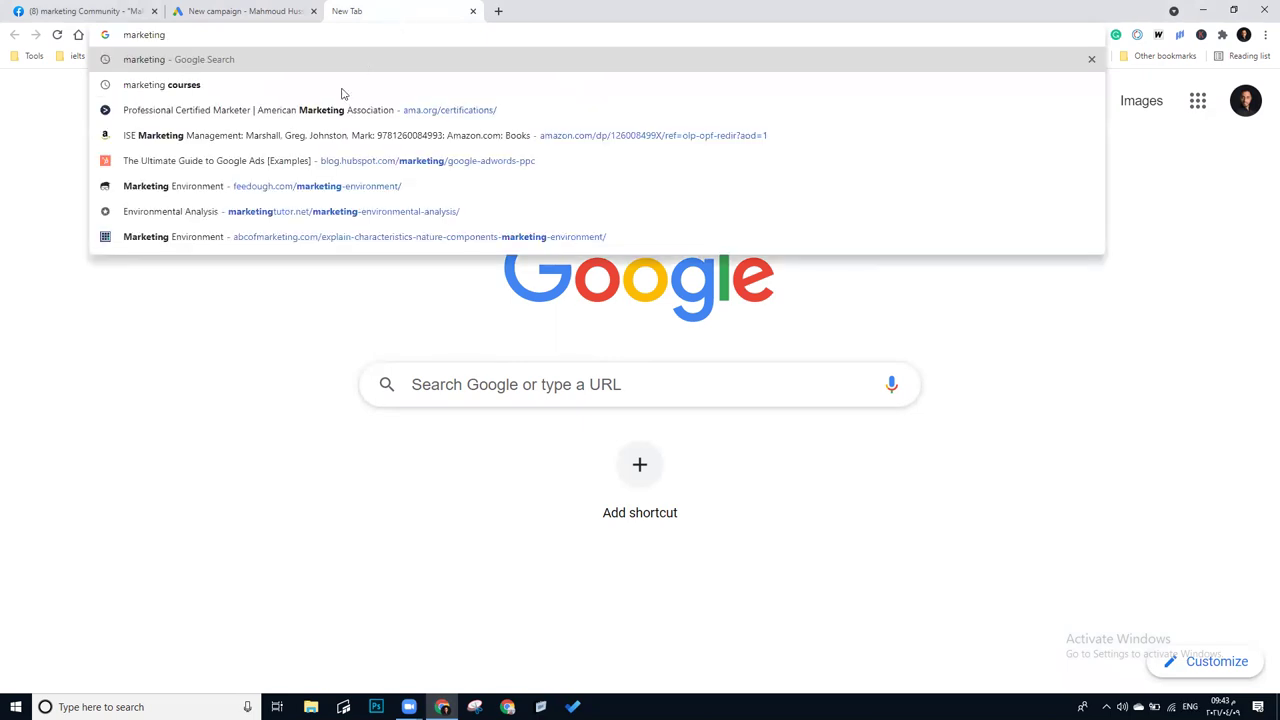
{"action": "left_click", "coordinate": [341, 88]}
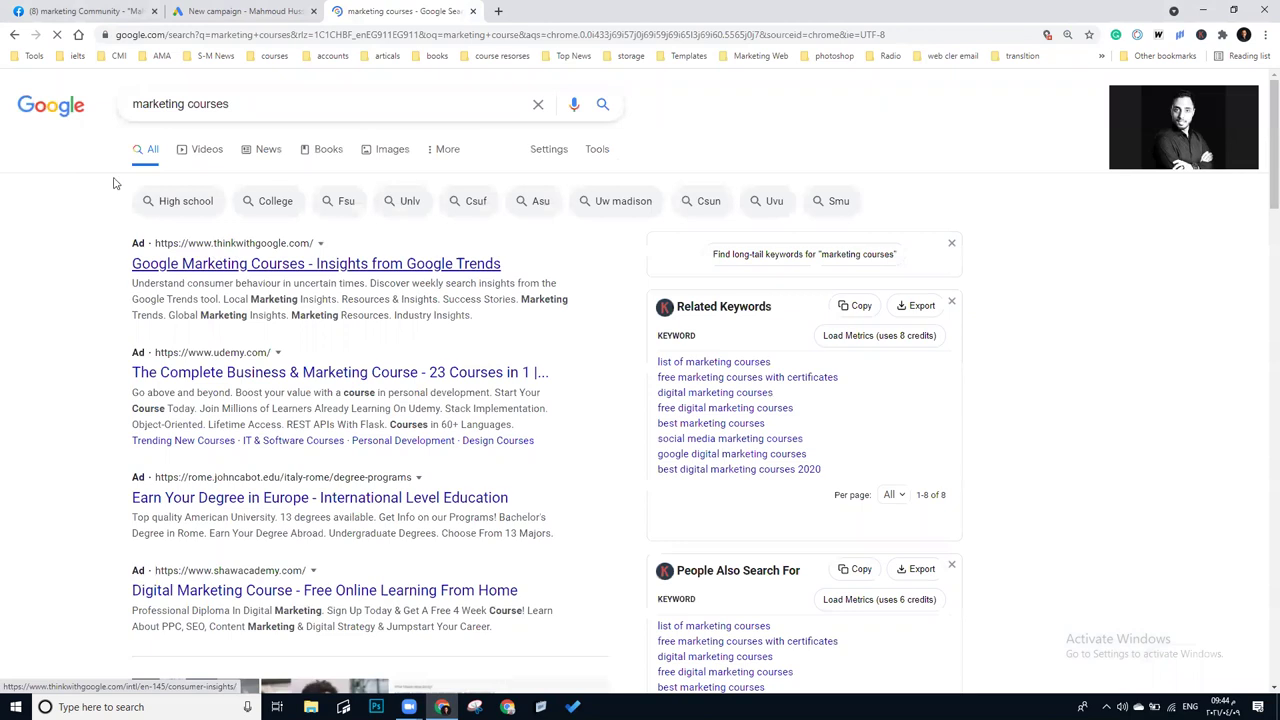
- Point out the four paid ads for marketing courses, then return to the Google Ads tab
{"action": "scroll", "coordinate": [118, 170], "scroll_direction": "down", "scroll_amount": 1}
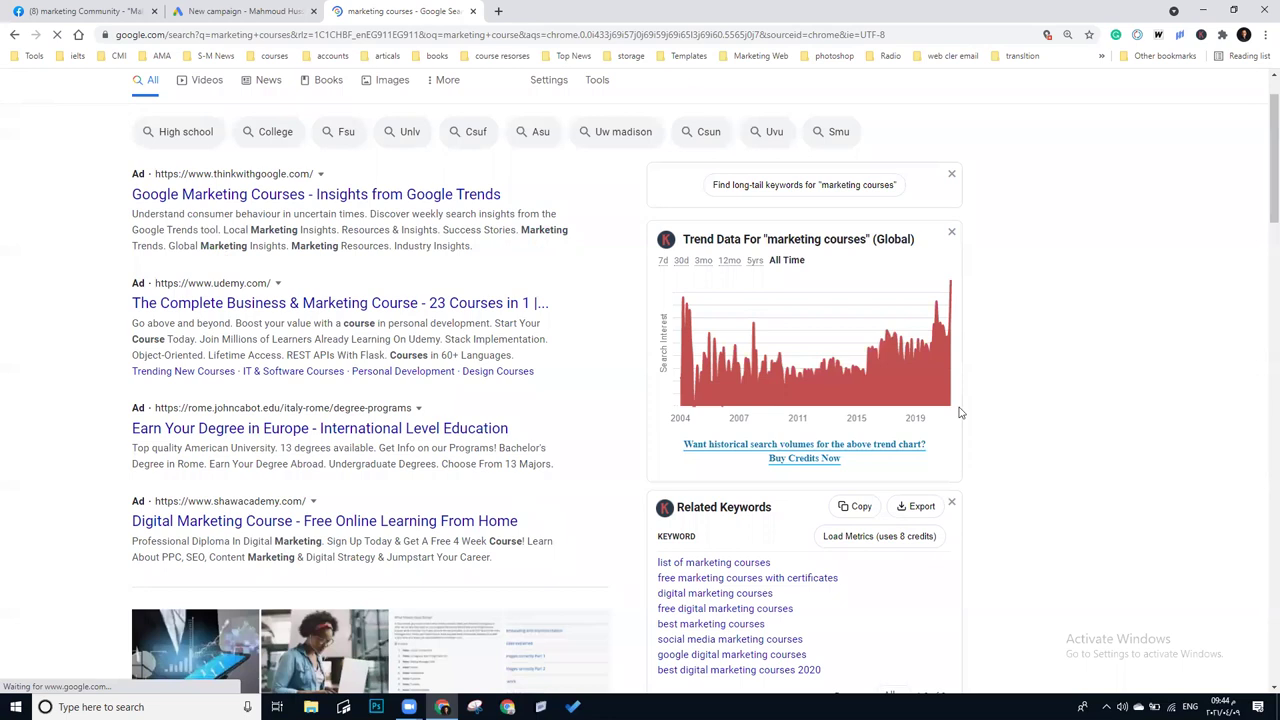
{"action": "left_click_drag", "start_coordinate": [959, 412], "coordinate": [957, 410]}
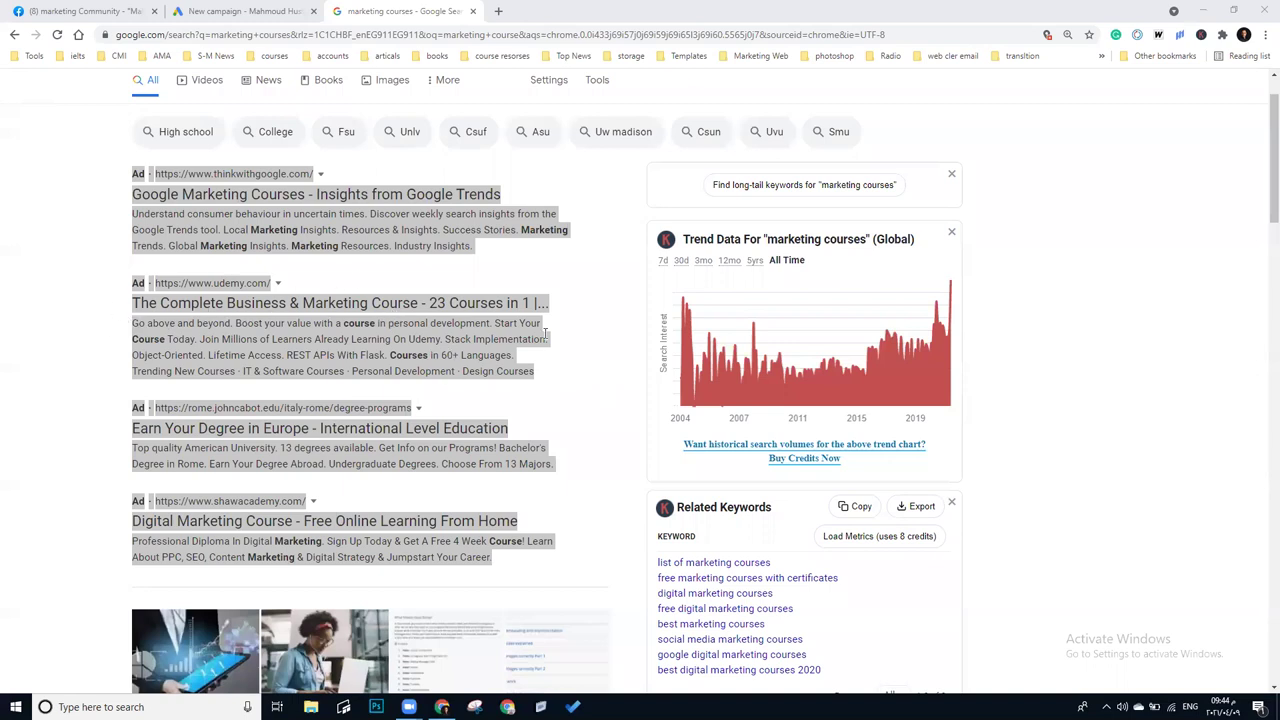
{"action": "left_click", "coordinate": [979, 403]}
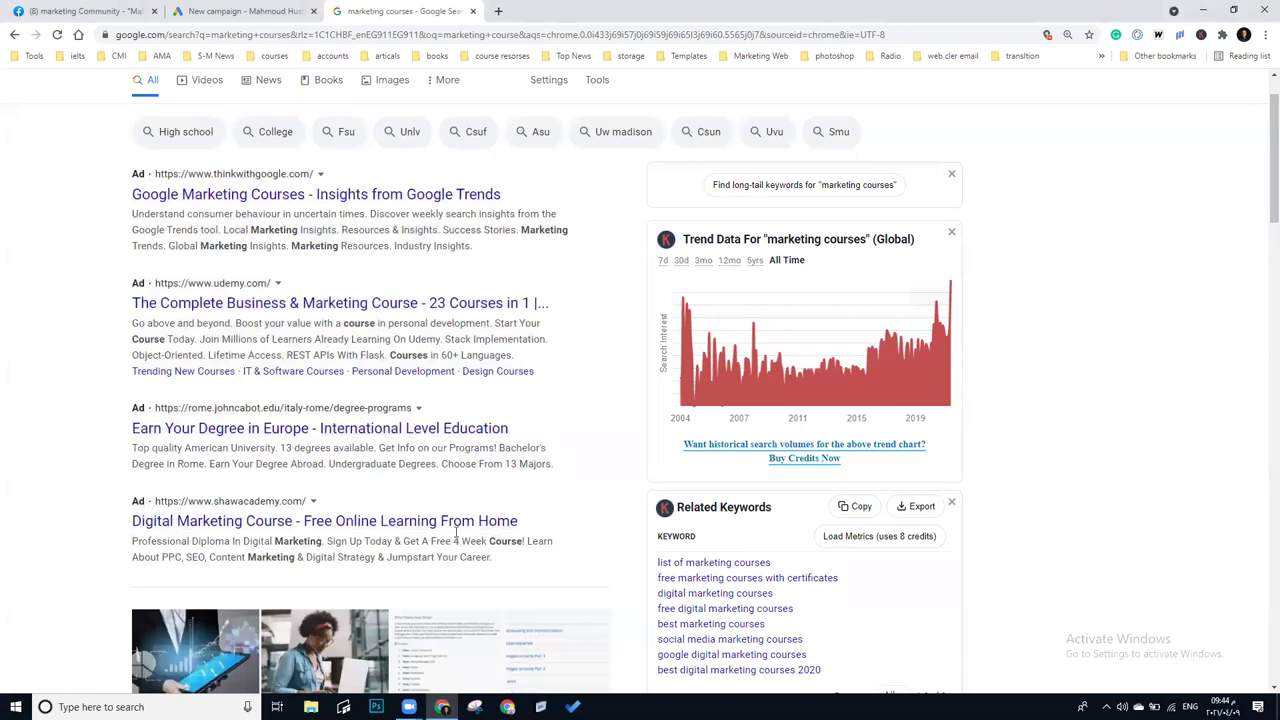
{"action": "scroll", "coordinate": [456, 535], "scroll_direction": "up", "scroll_amount": 1}
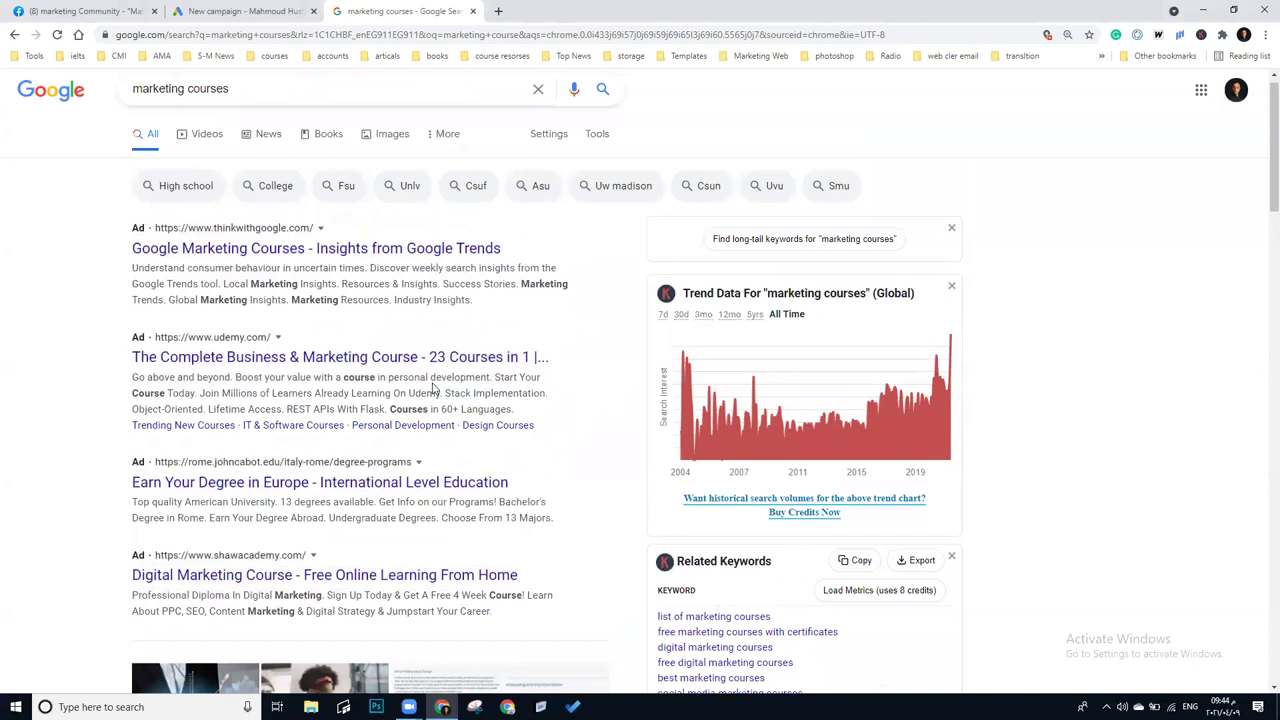
{"action": "scroll", "coordinate": [432, 390], "scroll_direction": "up", "scroll_amount": 1}
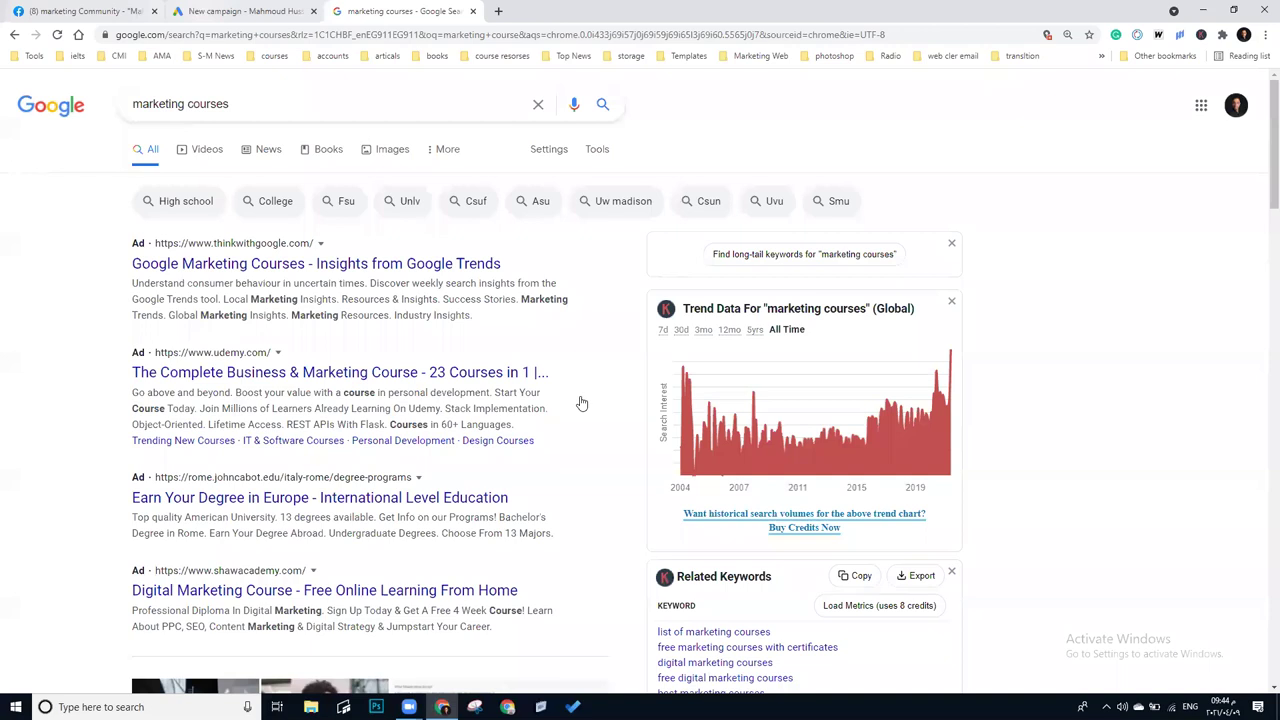
{"action": "key", "text": "ctrl+shift+Tab"}
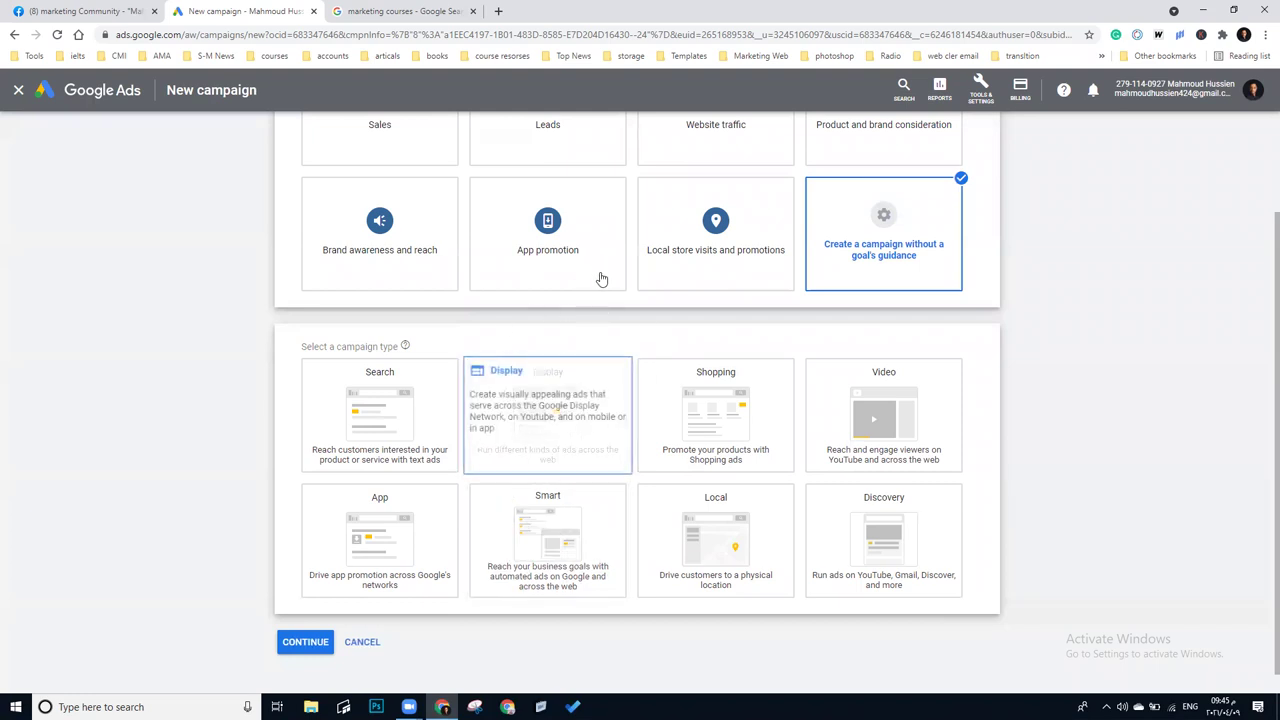
- Preview the Display campaign type, then choose Search as the campaign type
{"action": "left_click", "coordinate": [567, 360]}
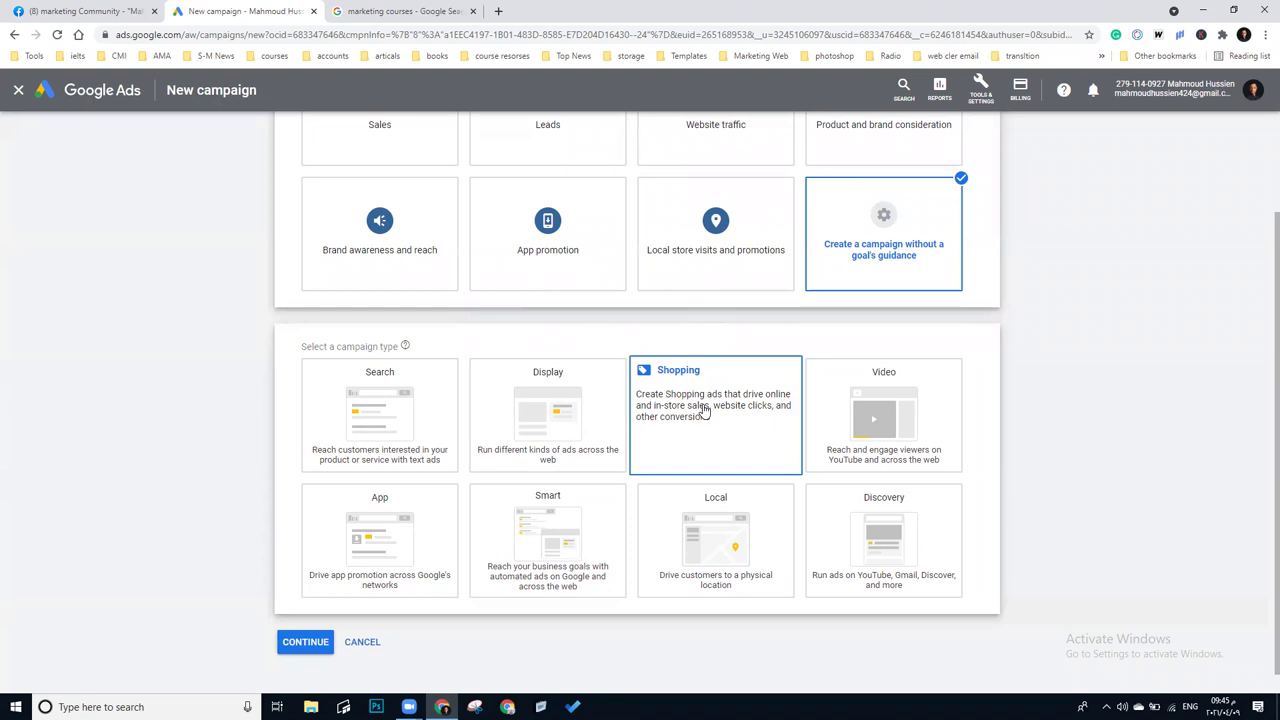
{"action": "scroll", "coordinate": [705, 410], "scroll_direction": "up", "scroll_amount": 1}
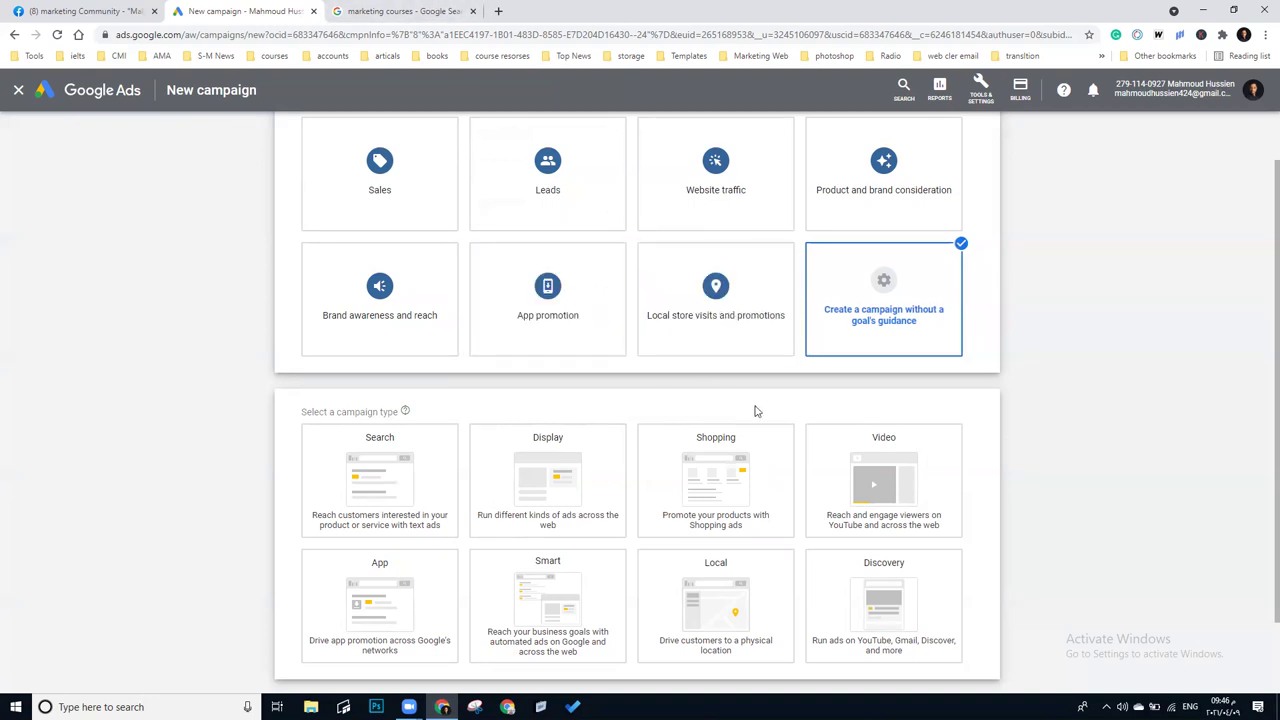
{"action": "scroll", "coordinate": [755, 411], "scroll_direction": "down", "scroll_amount": 2}
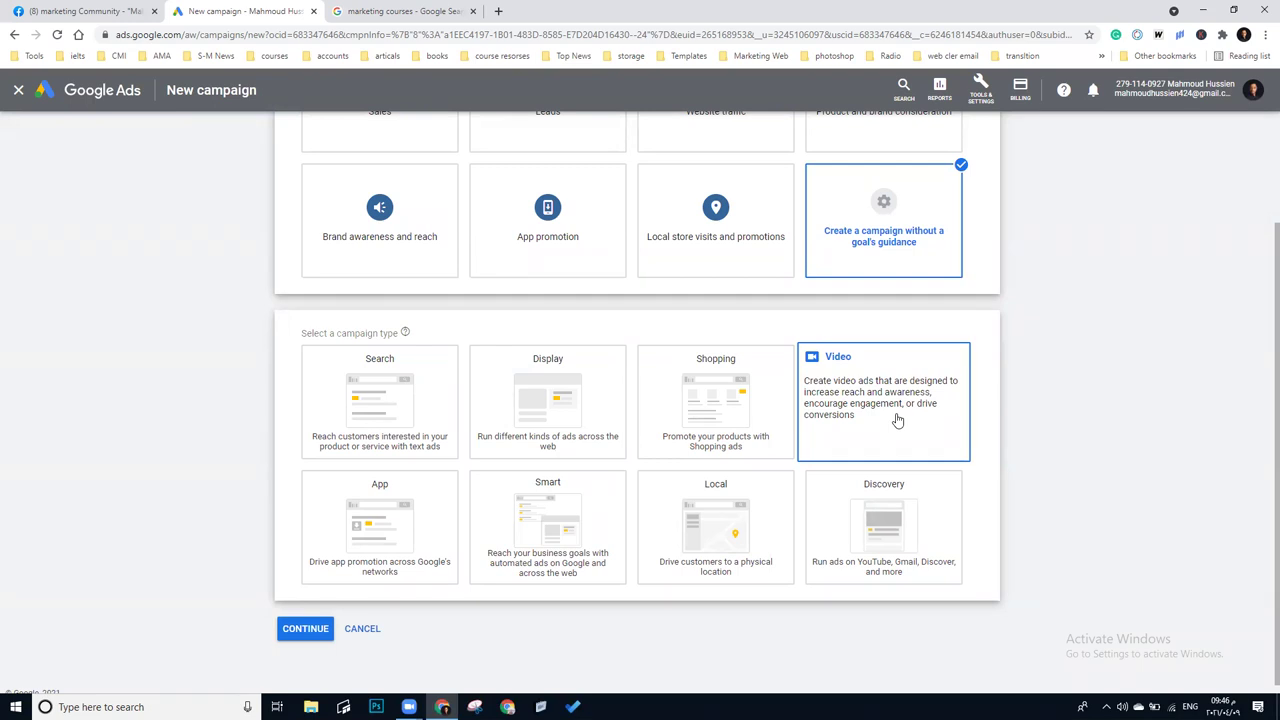
{"action": "scroll", "coordinate": [897, 421], "scroll_direction": "down", "scroll_amount": 1}
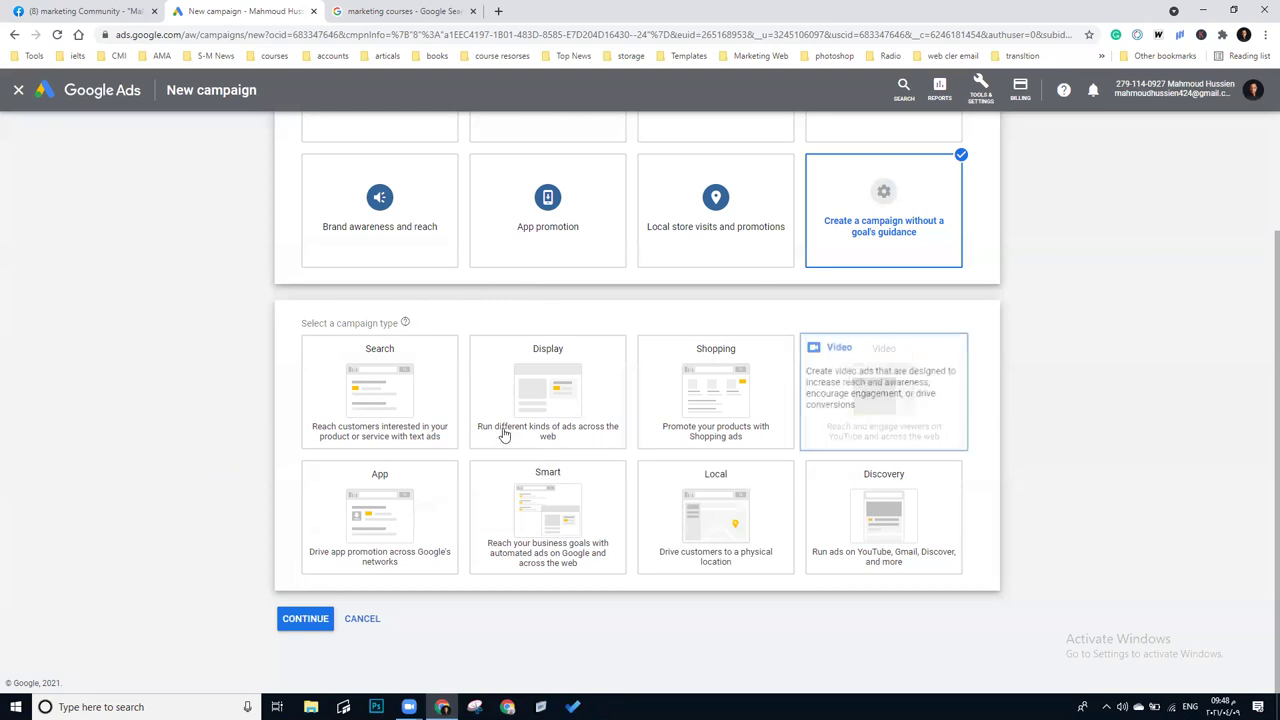
{"action": "left_click", "coordinate": [386, 418]}
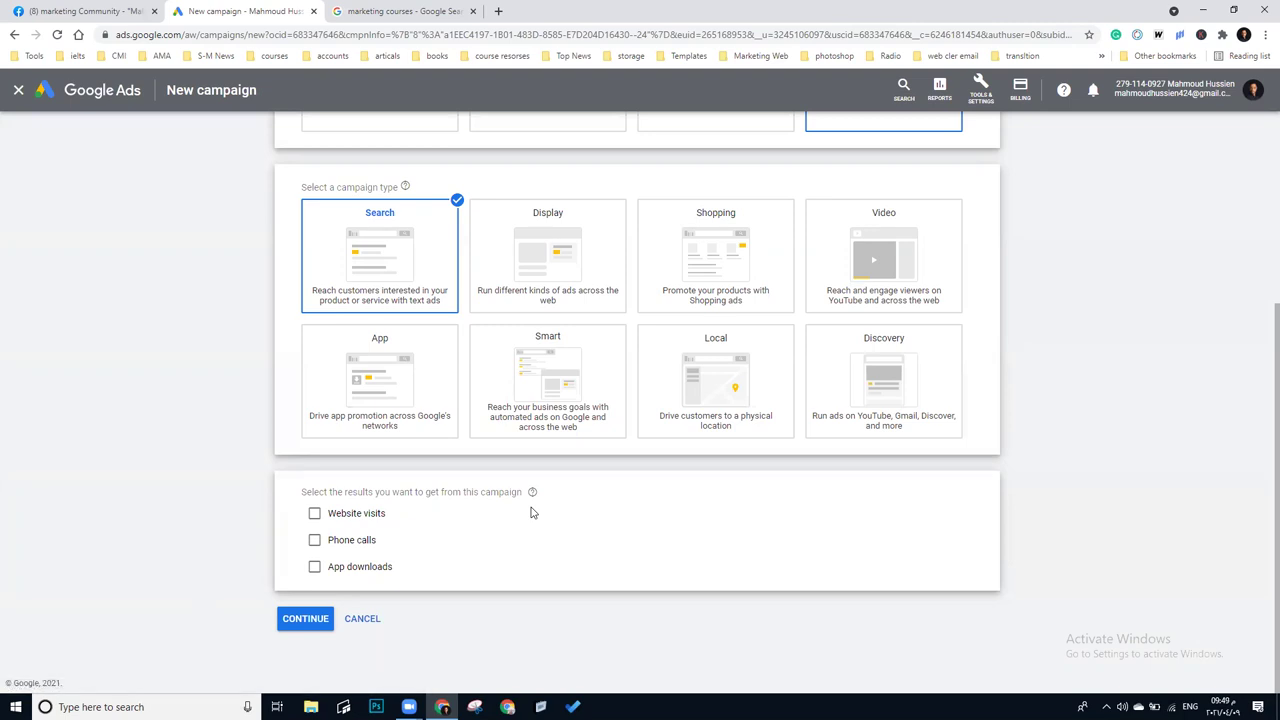
- Aim the campaign at website visits and phone calls, entering the business phone number with Egypt as its country
{"action": "left_click", "coordinate": [352, 520]}
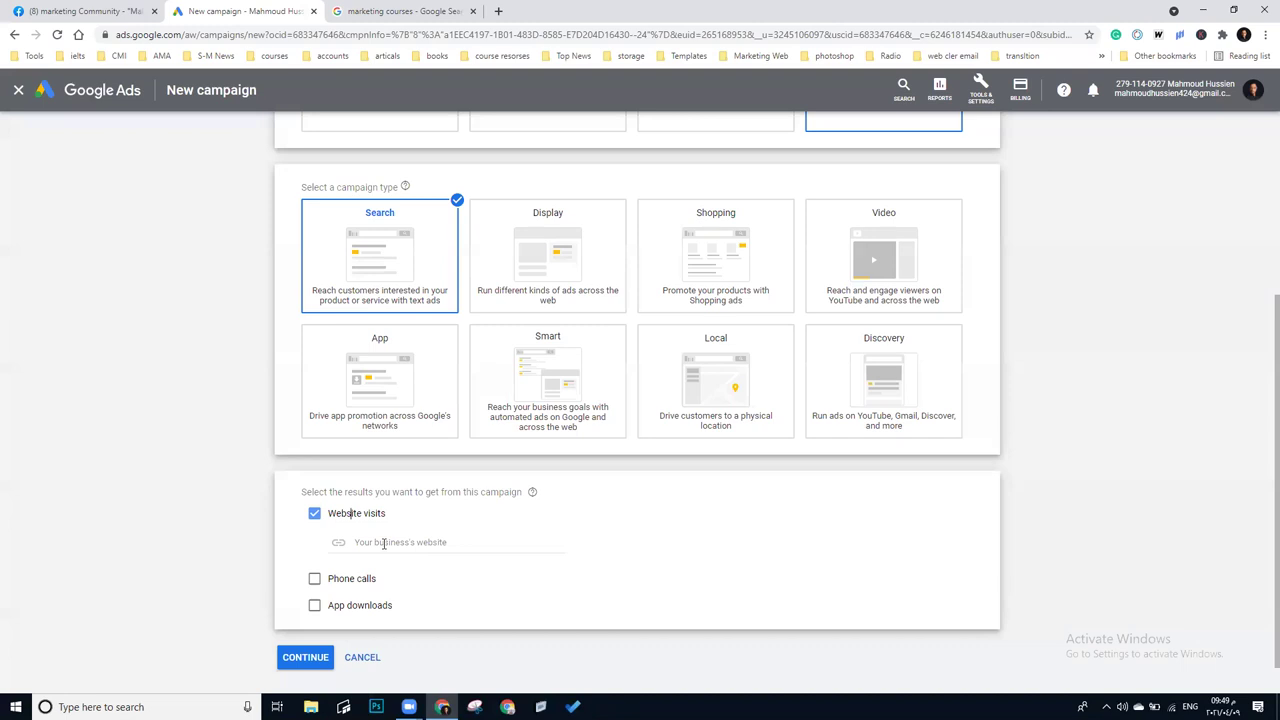
{"action": "left_click", "coordinate": [383, 544]}
{"action": "left_click", "coordinate": [334, 577]}
{"action": "scroll", "coordinate": [335, 582], "scroll_direction": "down", "scroll_amount": 1}
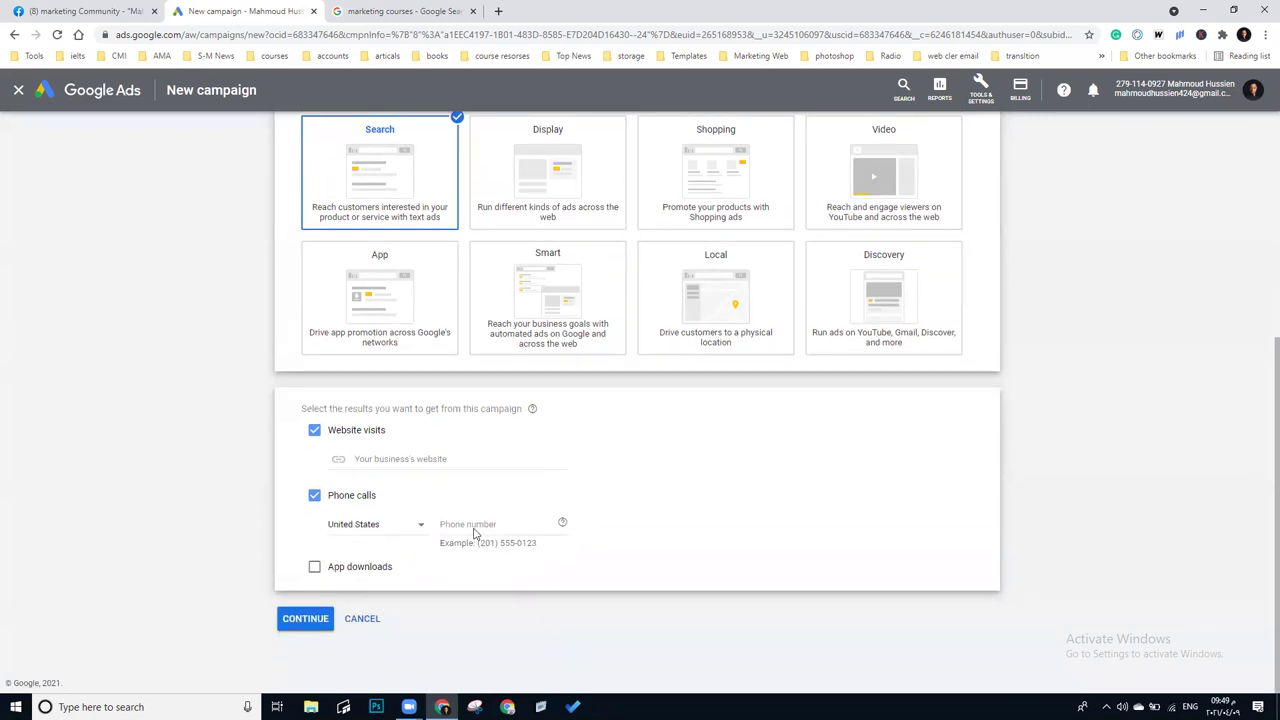
{"action": "left_click", "coordinate": [478, 523]}
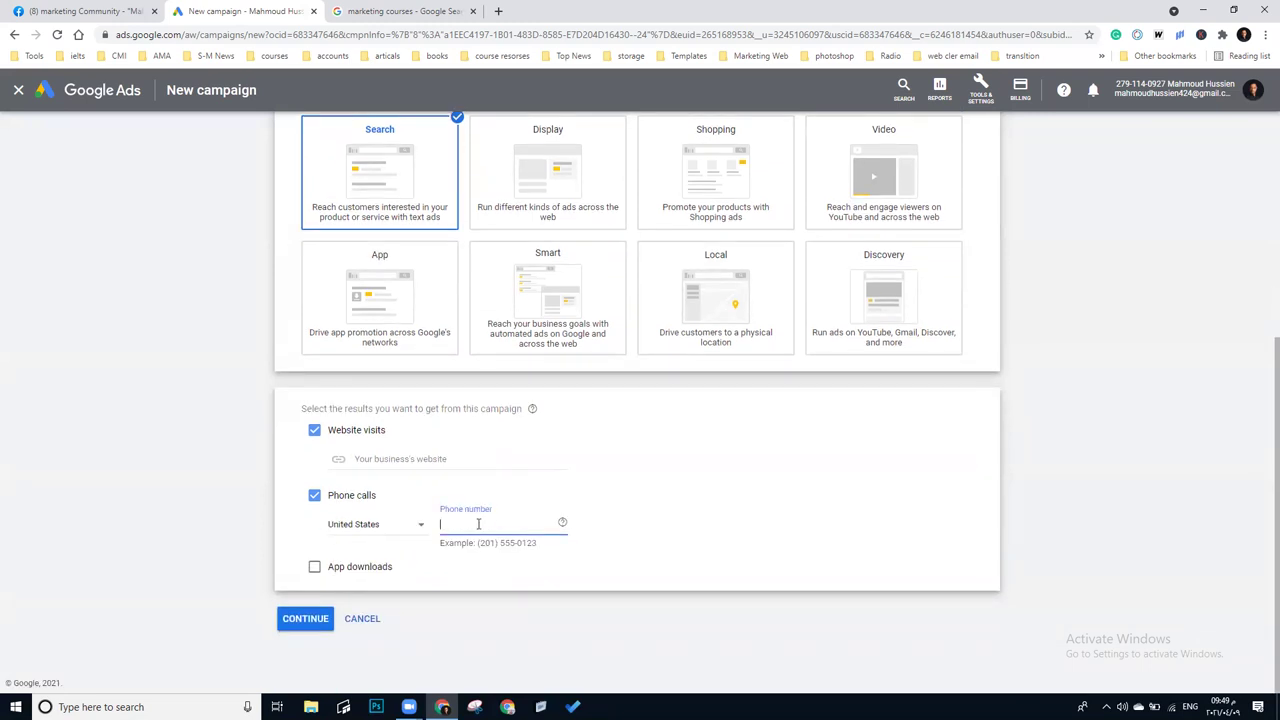
{"action": "left_click", "coordinate": [418, 530]}
{"action": "scroll", "coordinate": [443, 440], "scroll_direction": "up", "scroll_amount": 3}
{"action": "scroll", "coordinate": [443, 438], "scroll_direction": "up", "scroll_amount": 20}
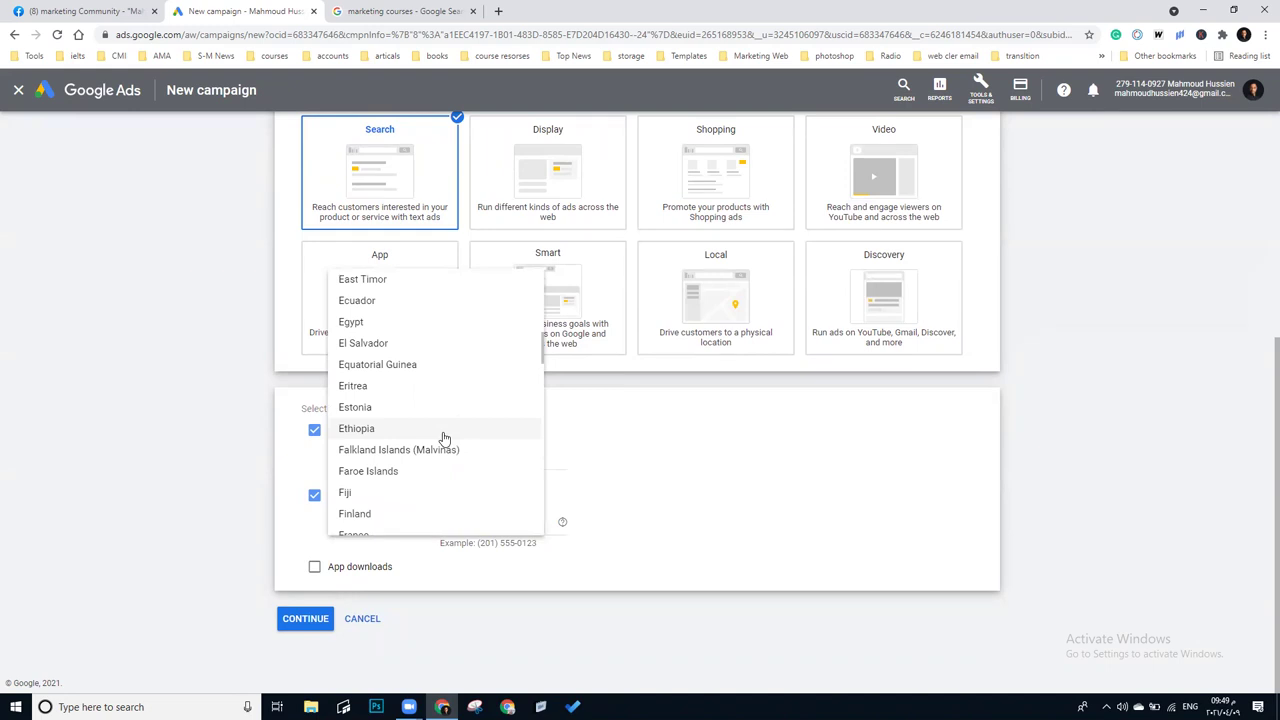
{"action": "left_click", "coordinate": [410, 322]}
{"action": "left_click", "coordinate": [464, 524]}
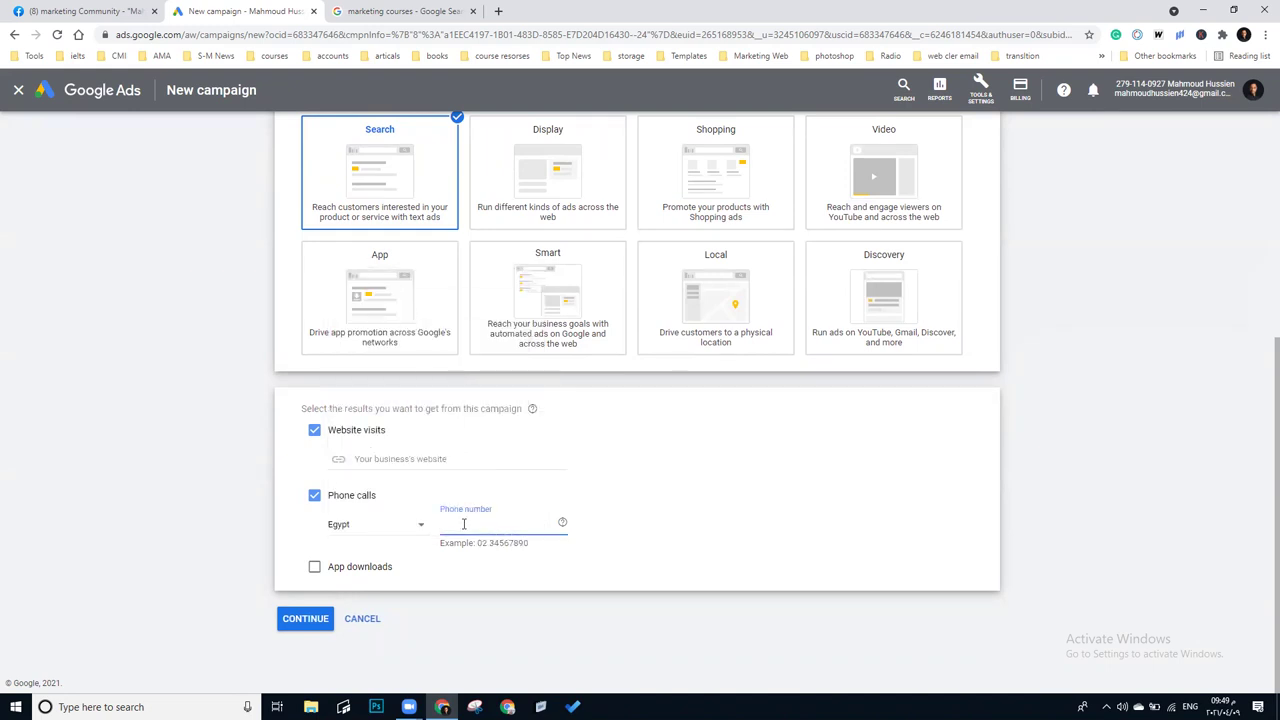
- Continue and resume the saved 'Search marketing course' campaign draft
{"action": "left_click", "coordinate": [287, 620]}
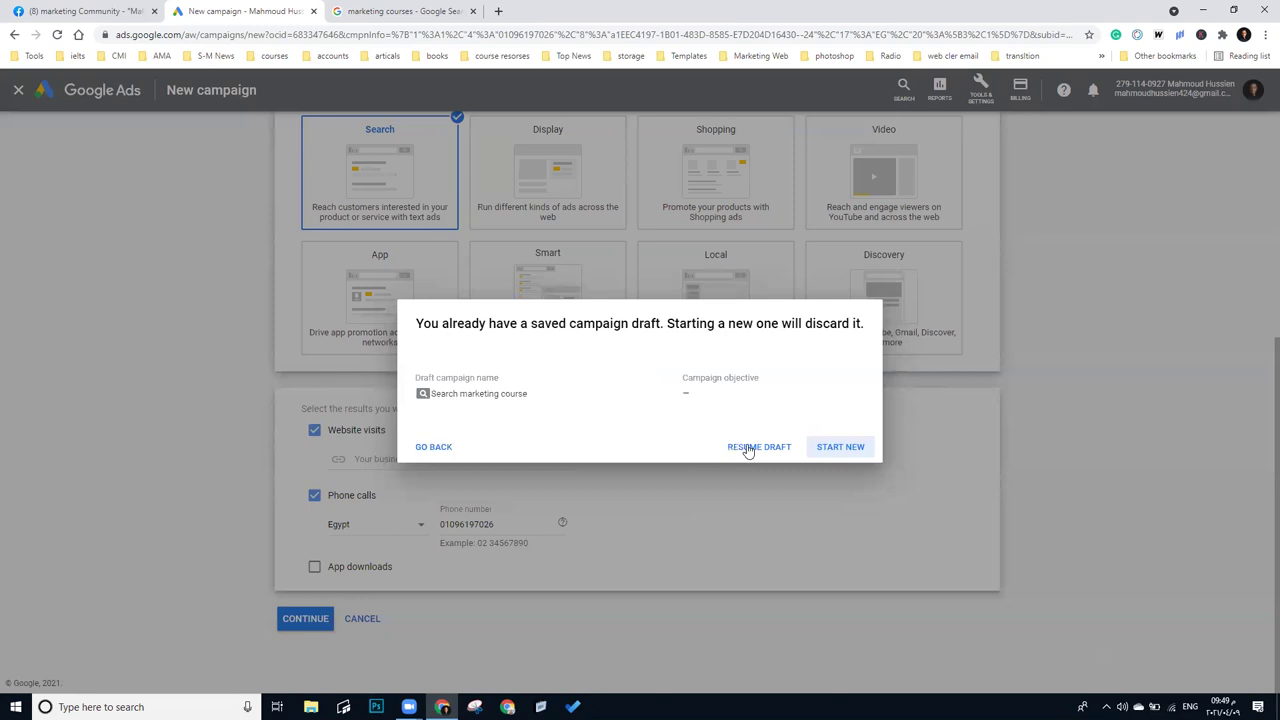
{"action": "left_click", "coordinate": [748, 451]}
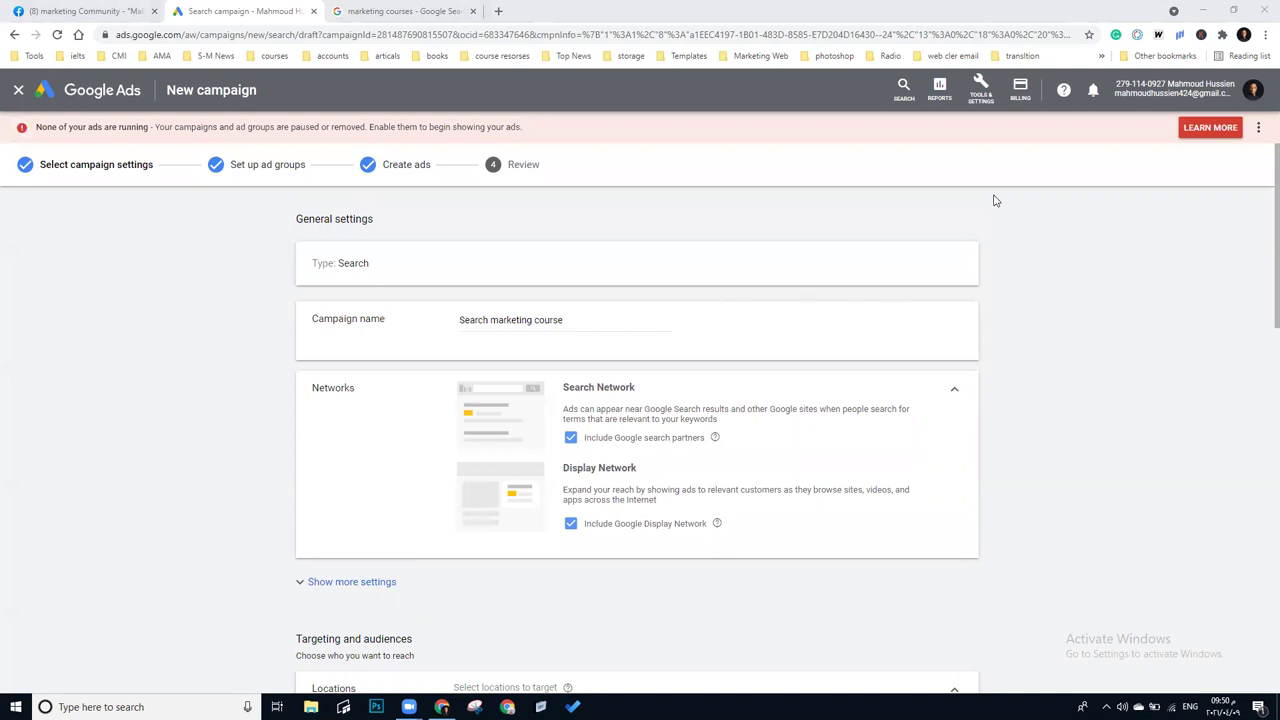
- Dismiss the red 'None of your ads are running' warning banner
{"action": "left_click", "coordinate": [1259, 133]}
{"action": "left_click", "coordinate": [1245, 140]}
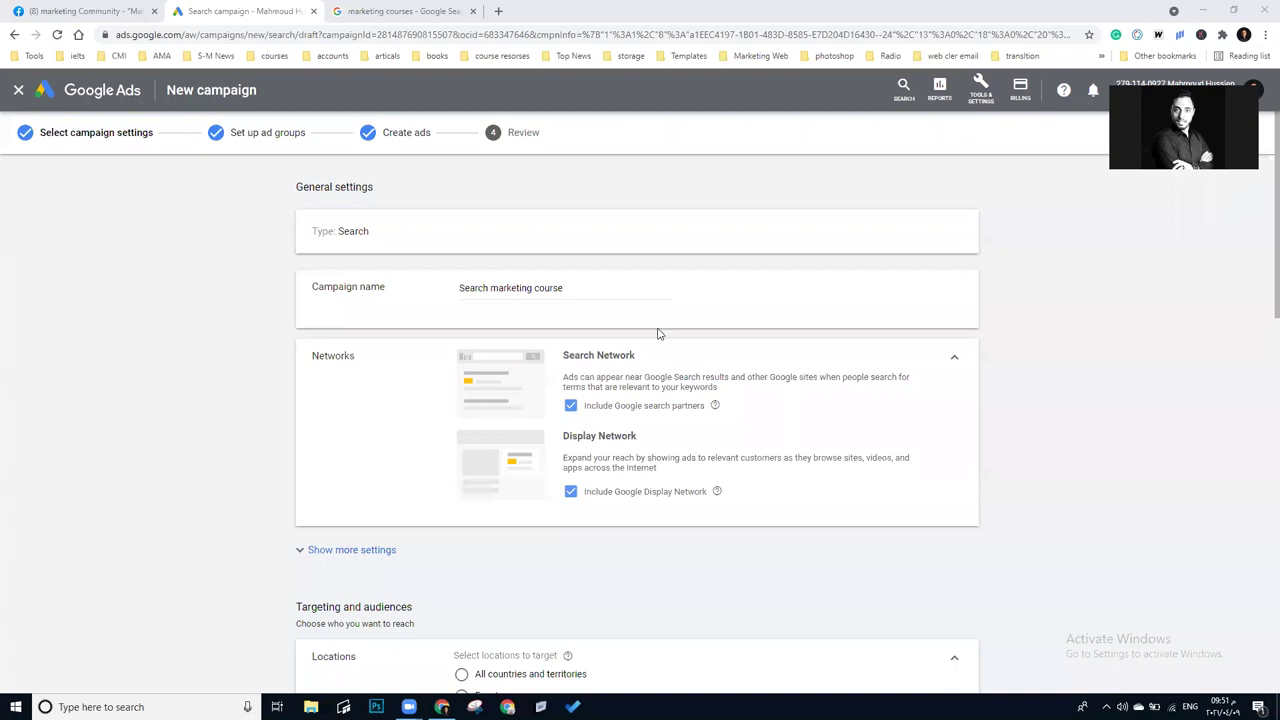
- Review the campaign name, networks and Egypt and United States locations, then open a new browser tab
{"action": "left_click", "coordinate": [596, 287]}
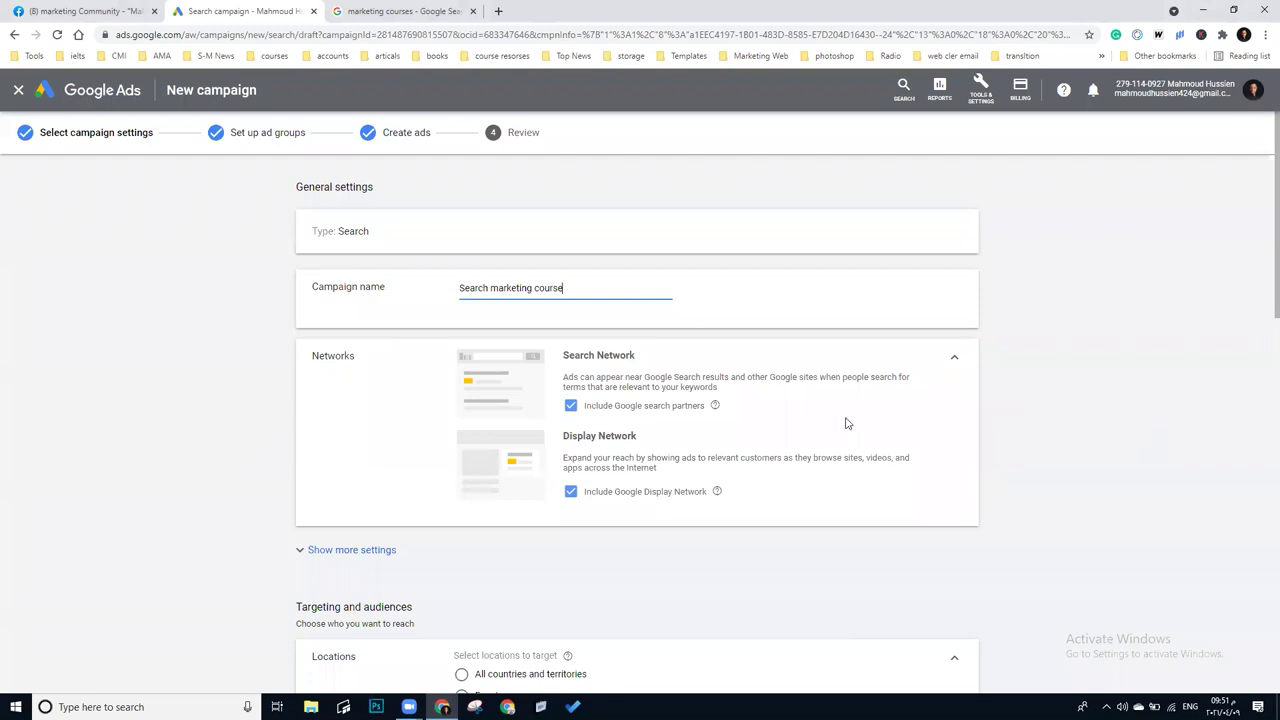
{"action": "scroll", "coordinate": [845, 423], "scroll_direction": "down", "scroll_amount": 2}
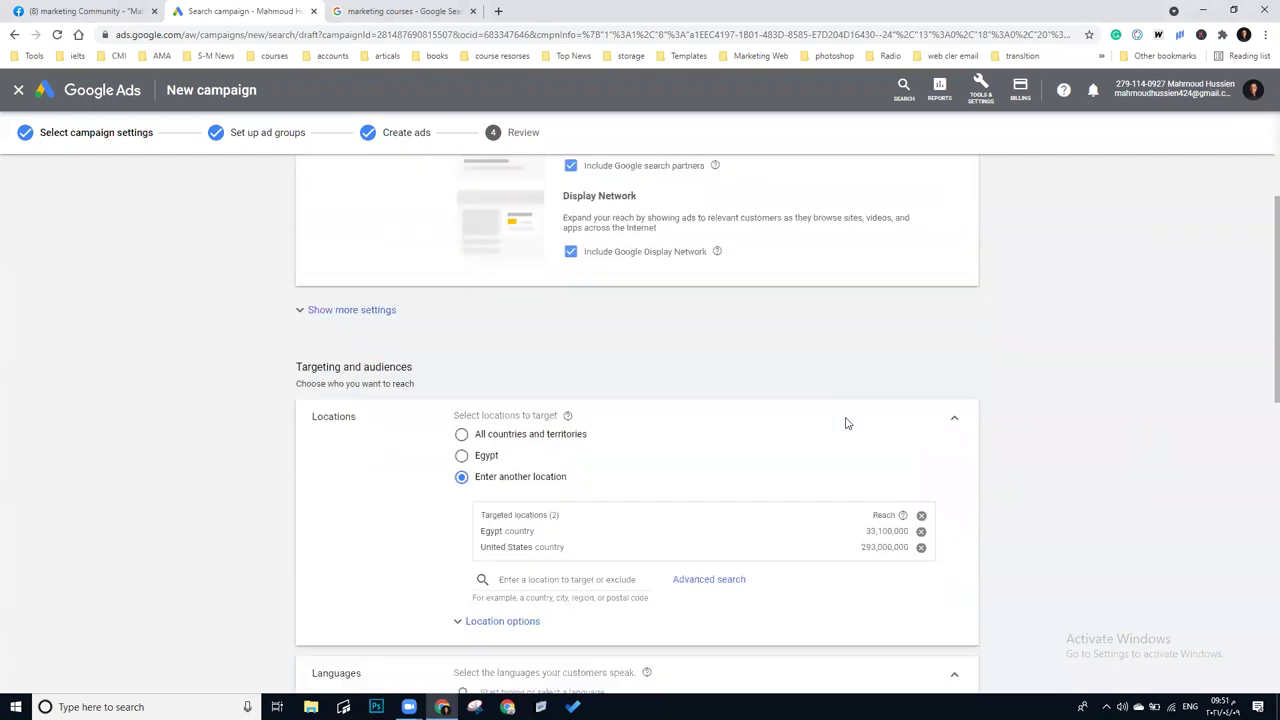
{"action": "scroll", "coordinate": [845, 423], "scroll_direction": "up", "scroll_amount": 1}
{"action": "scroll", "coordinate": [960, 410], "scroll_direction": "up", "scroll_amount": 2}
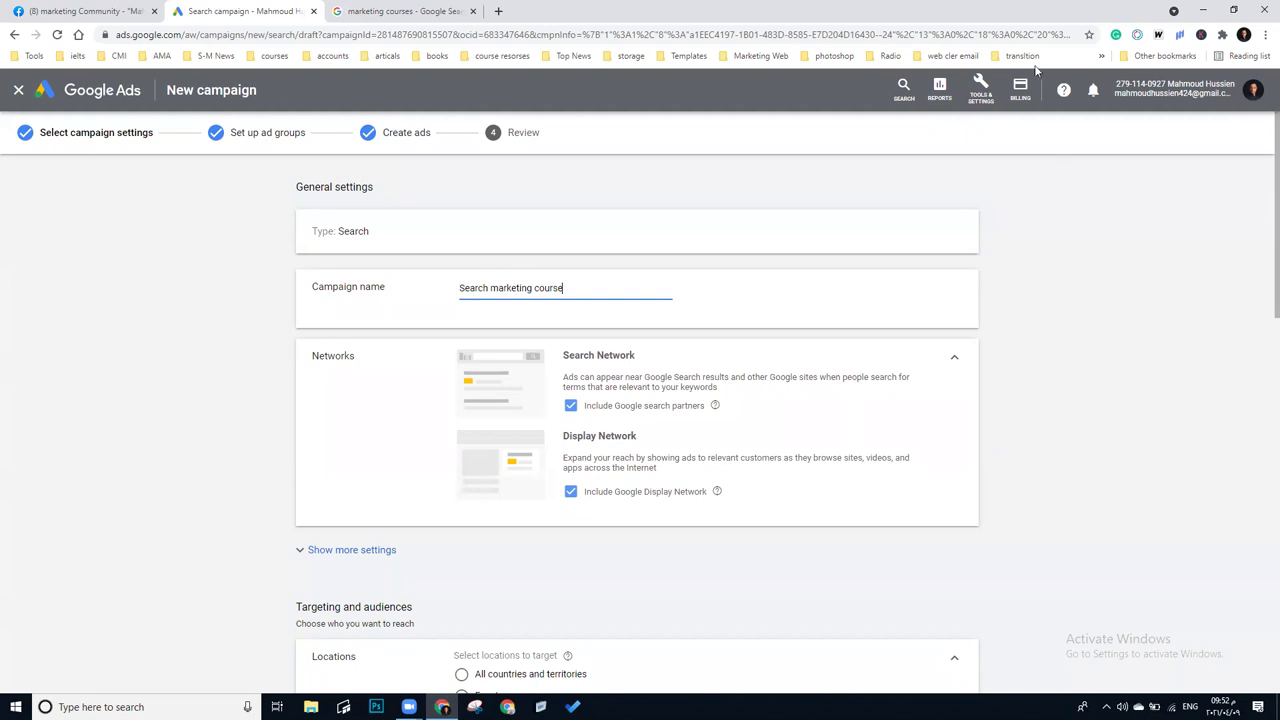
{"action": "left_click", "coordinate": [500, 11]}
{"action": "type", "text": "we"}
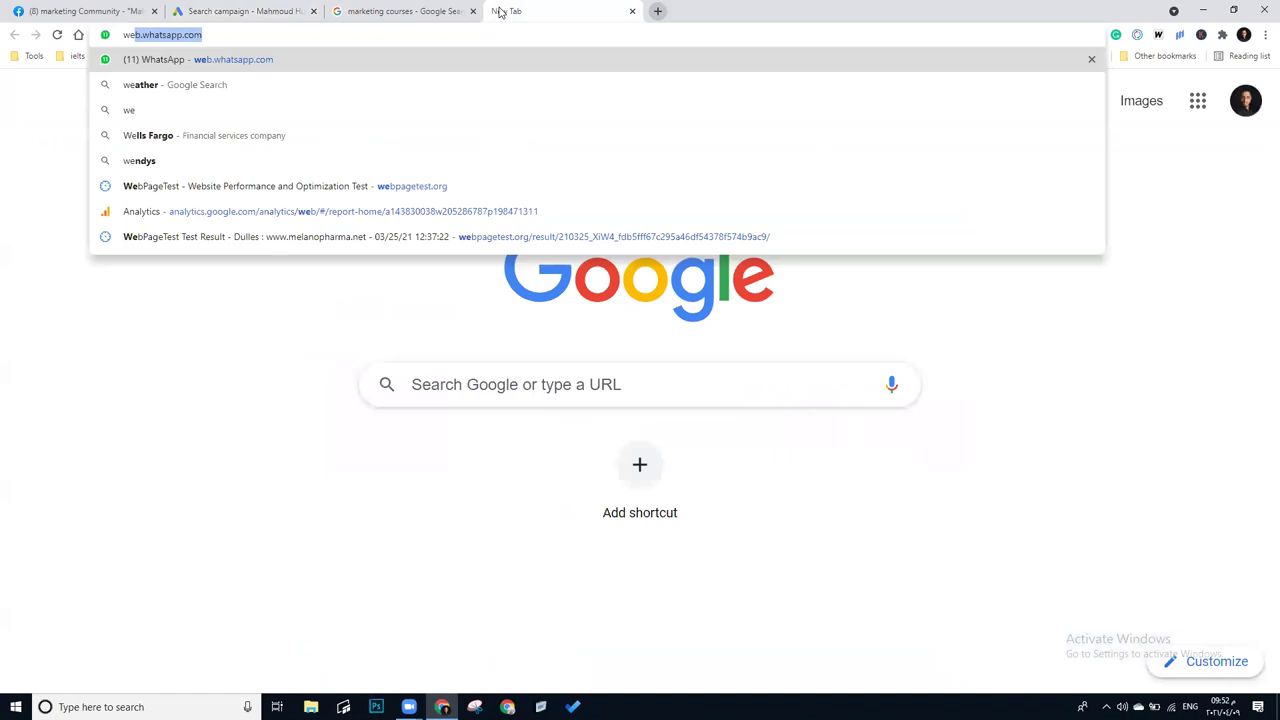
{"action": "type", "text": " a"}
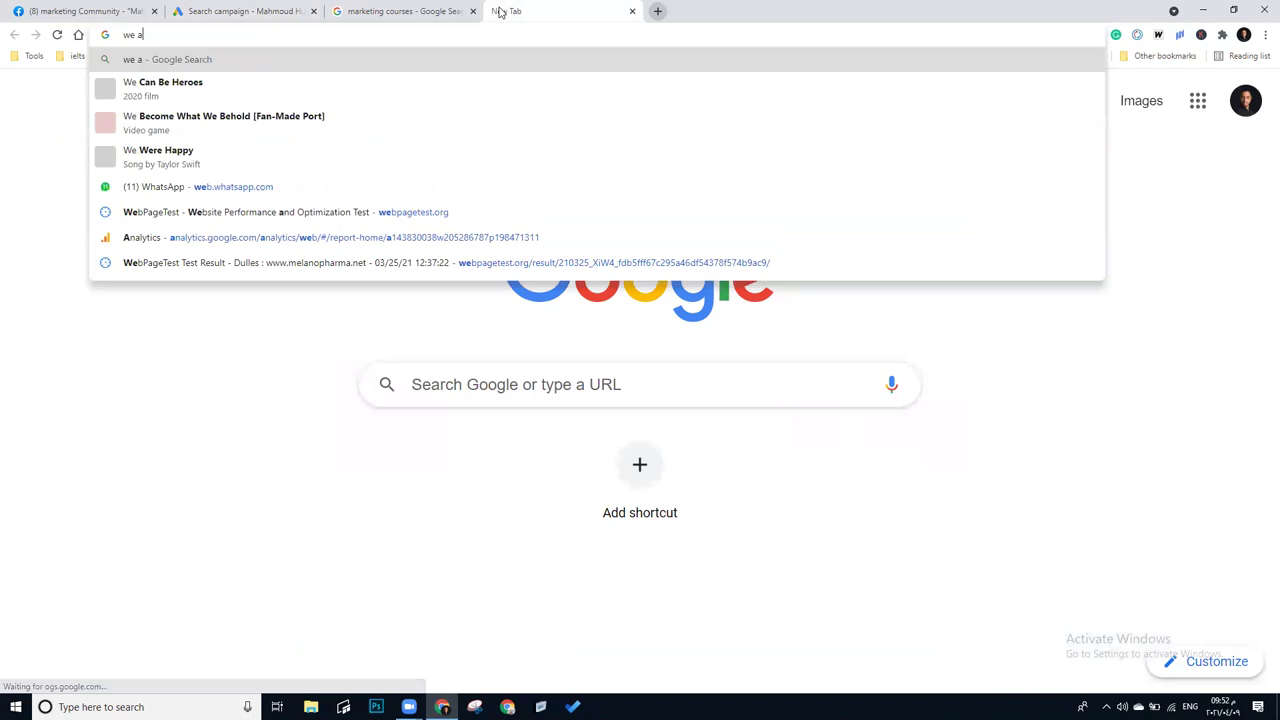
{"action": "type", "text": "re sc"}
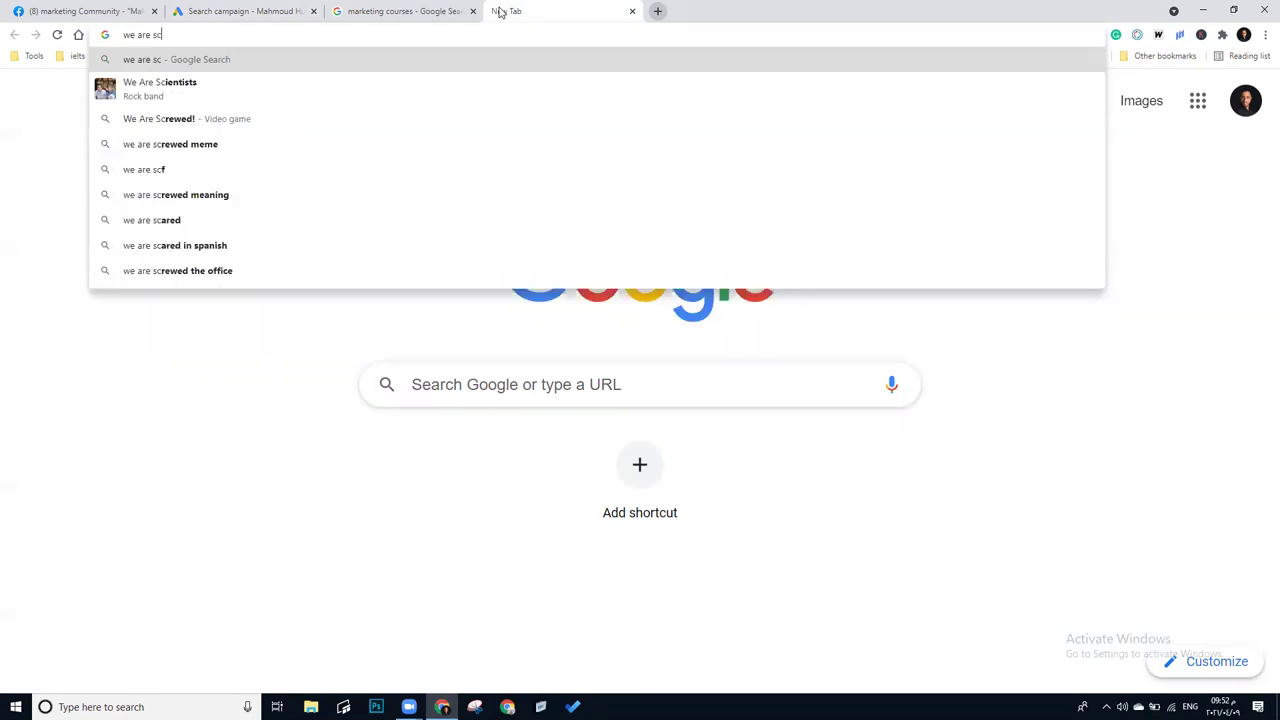
- Search Google for 'we are social media united states' using the address-bar suggestions
{"action": "key", "text": "BackSpace"}
{"action": "type", "text": "oc"}
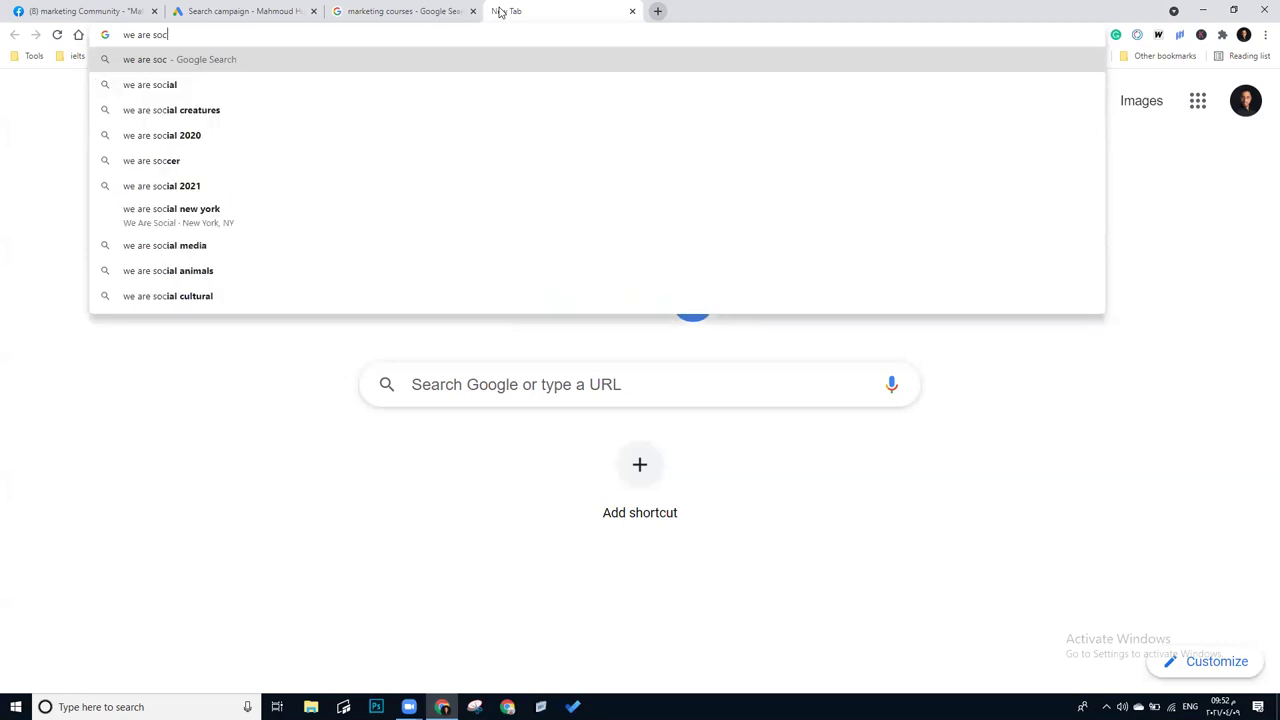
{"action": "key", "text": "Down"}
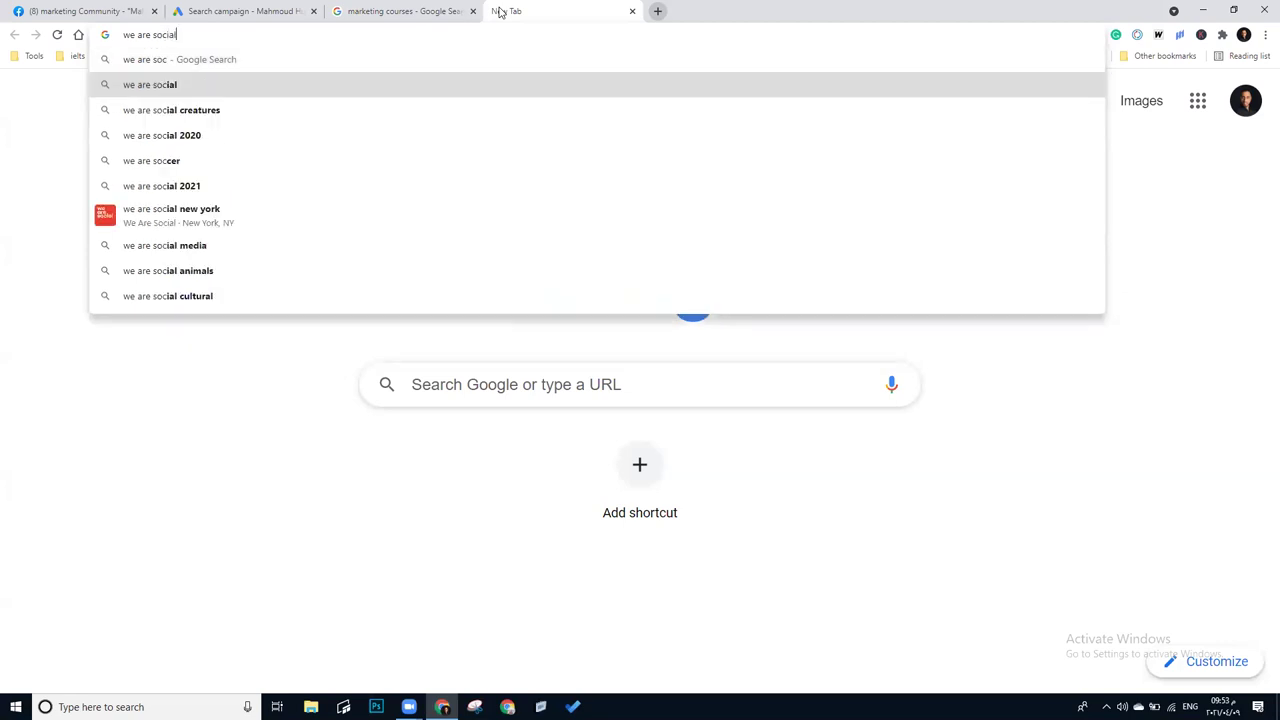
{"action": "type", "text": "medu"}
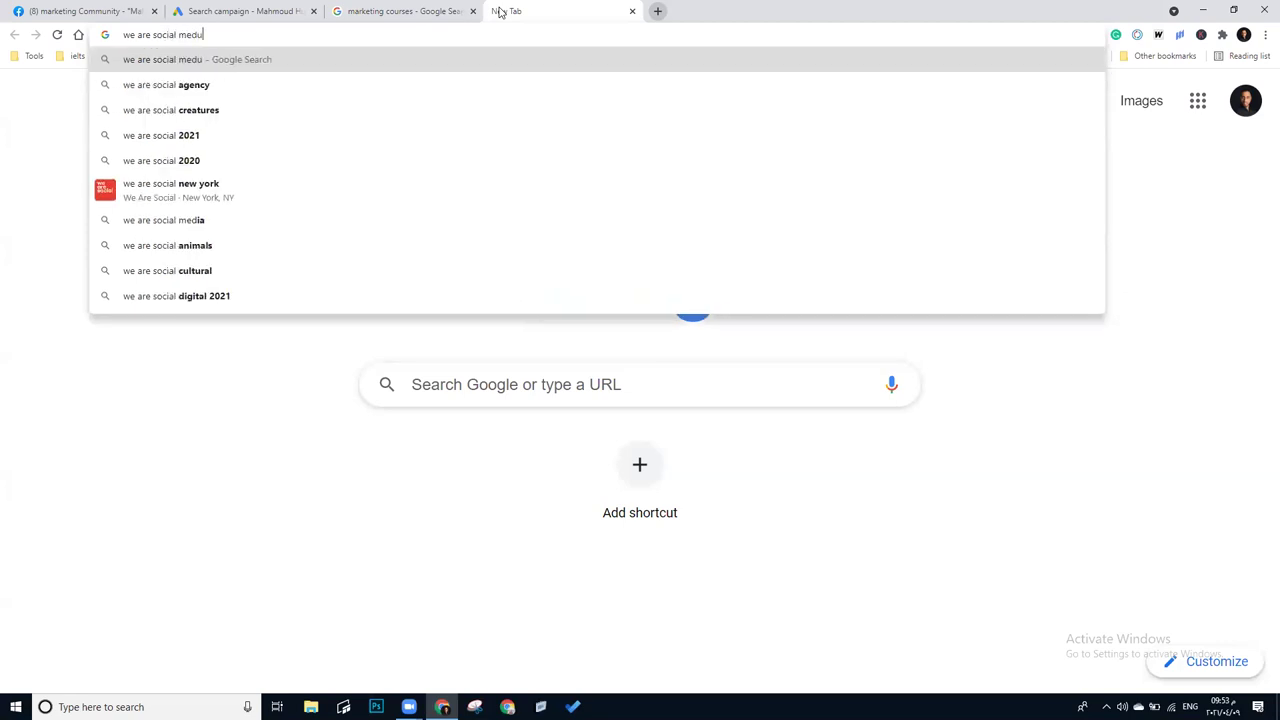
{"action": "key", "text": "BackSpace"}
{"action": "key", "text": "Down"}
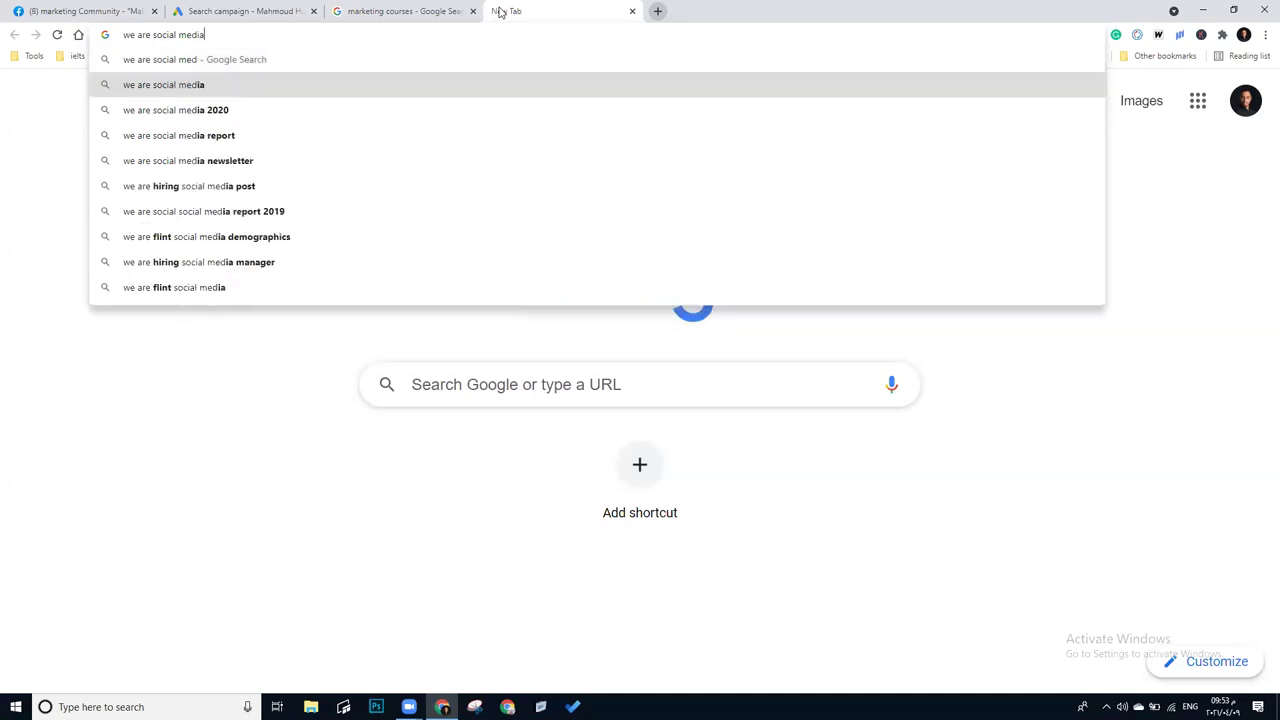
{"action": "type", "text": "u"}
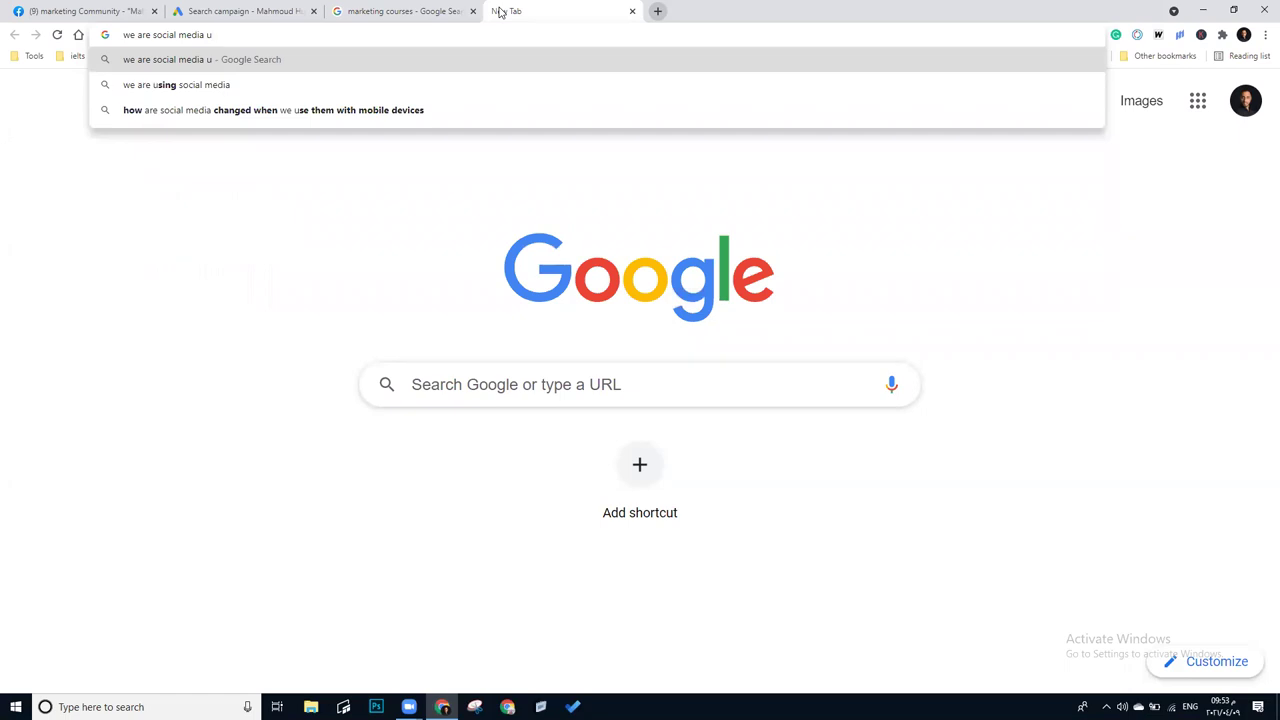
{"action": "type", "text": "nti"}
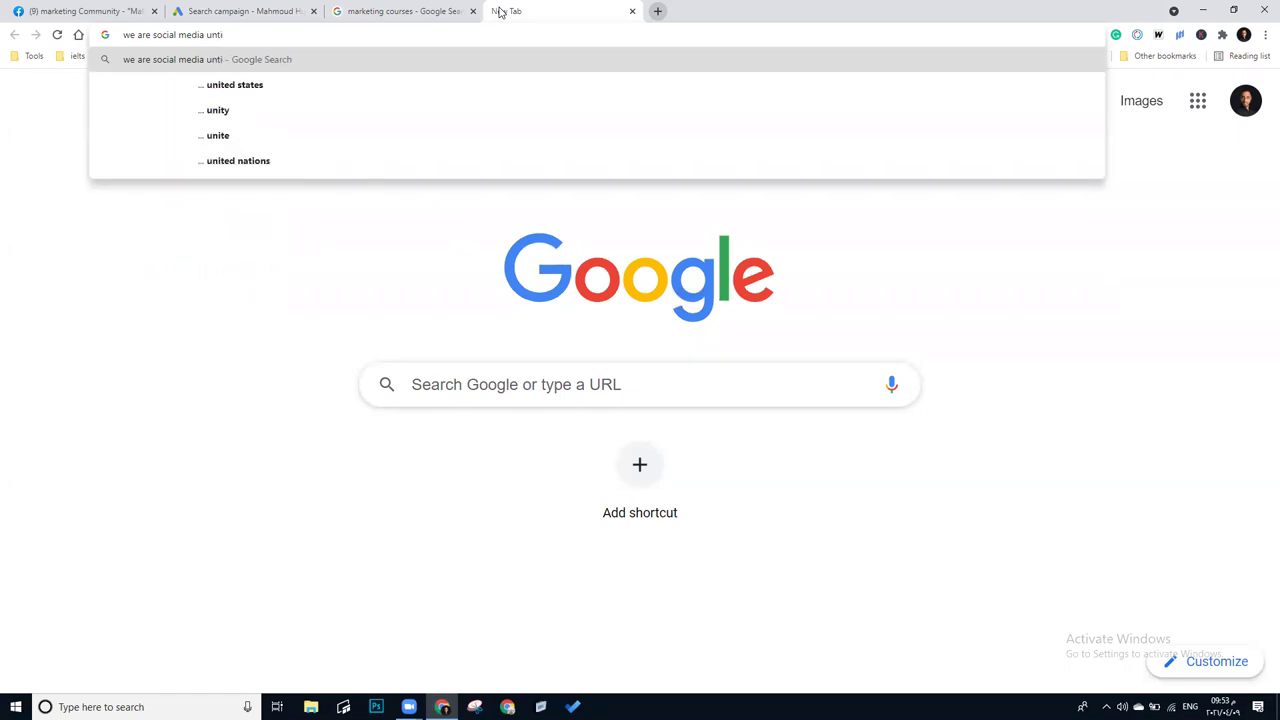
{"action": "key", "text": "Down"}
{"action": "key", "text": "Return"}
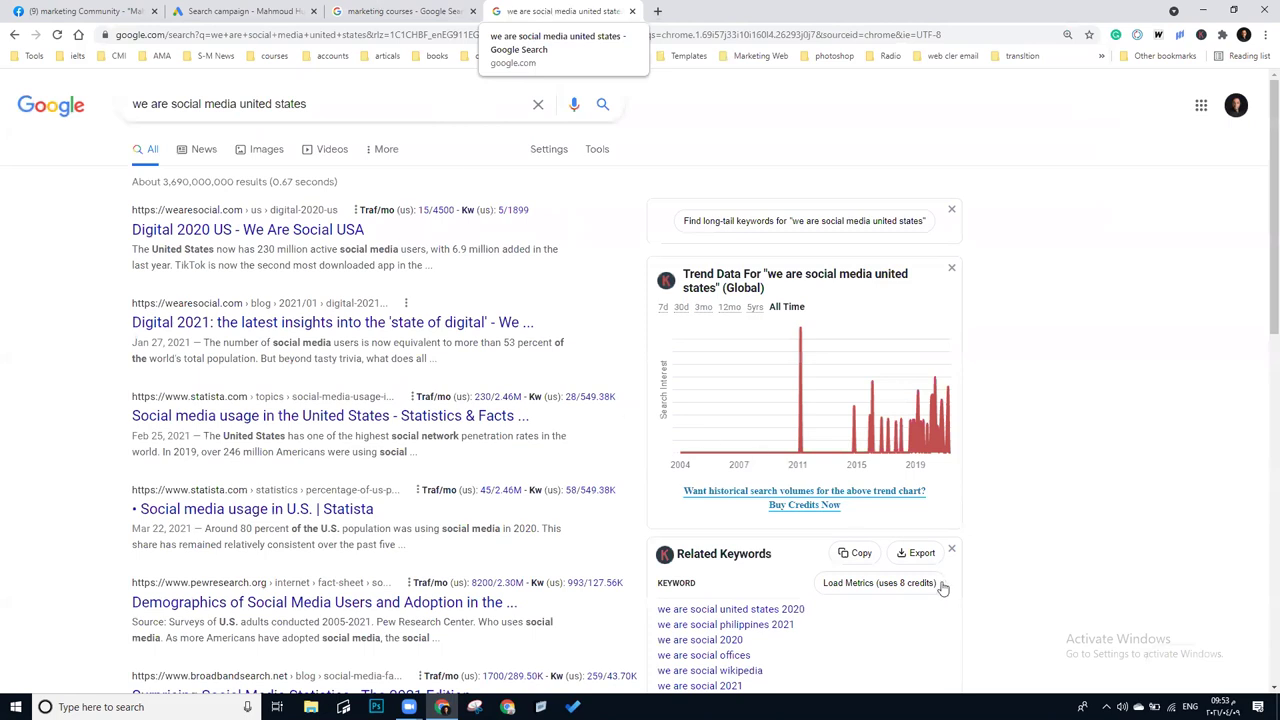
- Glance at the marketing courses results and the campaign draft, then open another new tab
{"action": "key", "text": "ctrl+shift+Tab"}
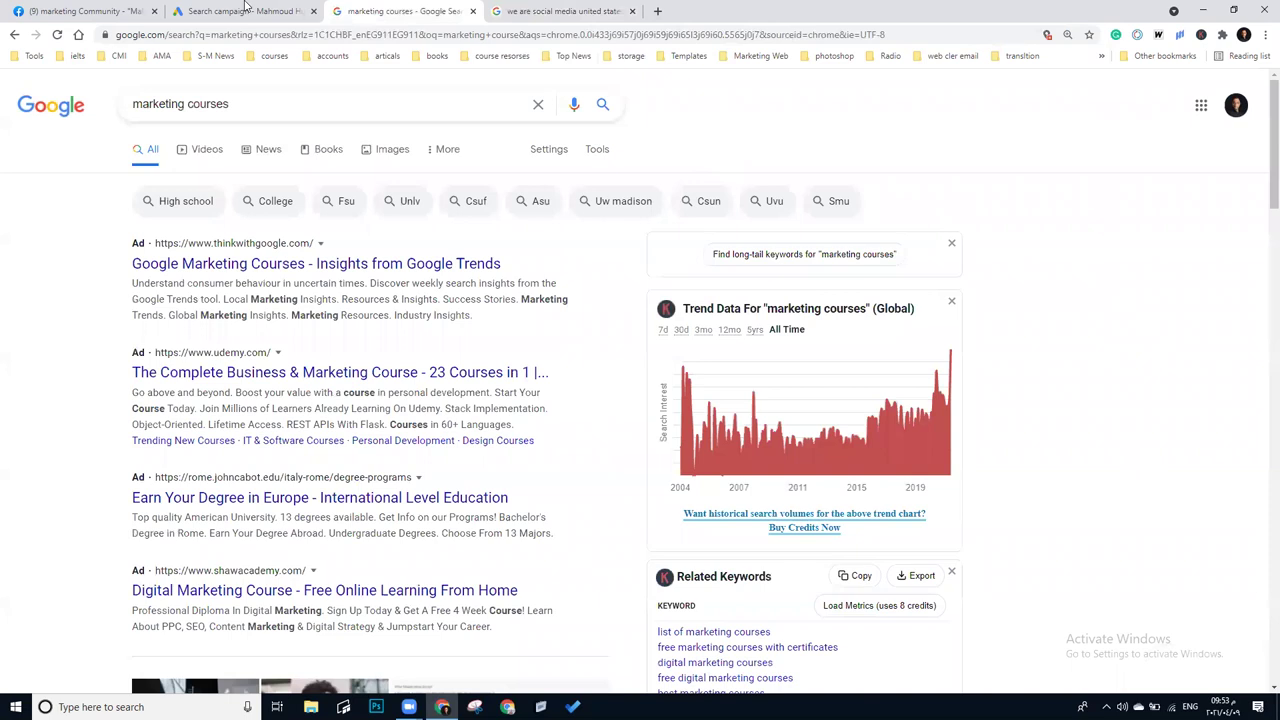
{"action": "left_click", "coordinate": [245, 10]}
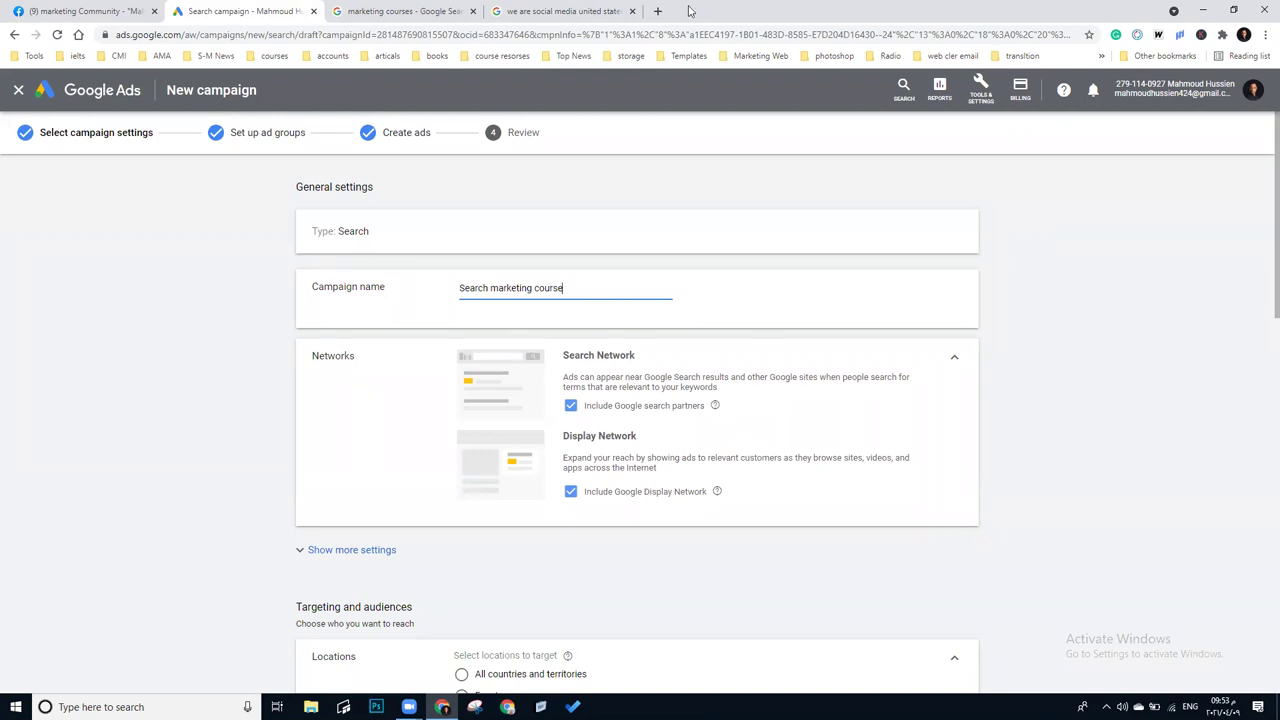
{"action": "left_click", "coordinate": [658, 12]}
- Open youtube.com briefly, then close its tab to return to the 'Search marketing course' draft
{"action": "type", "text": "y"}
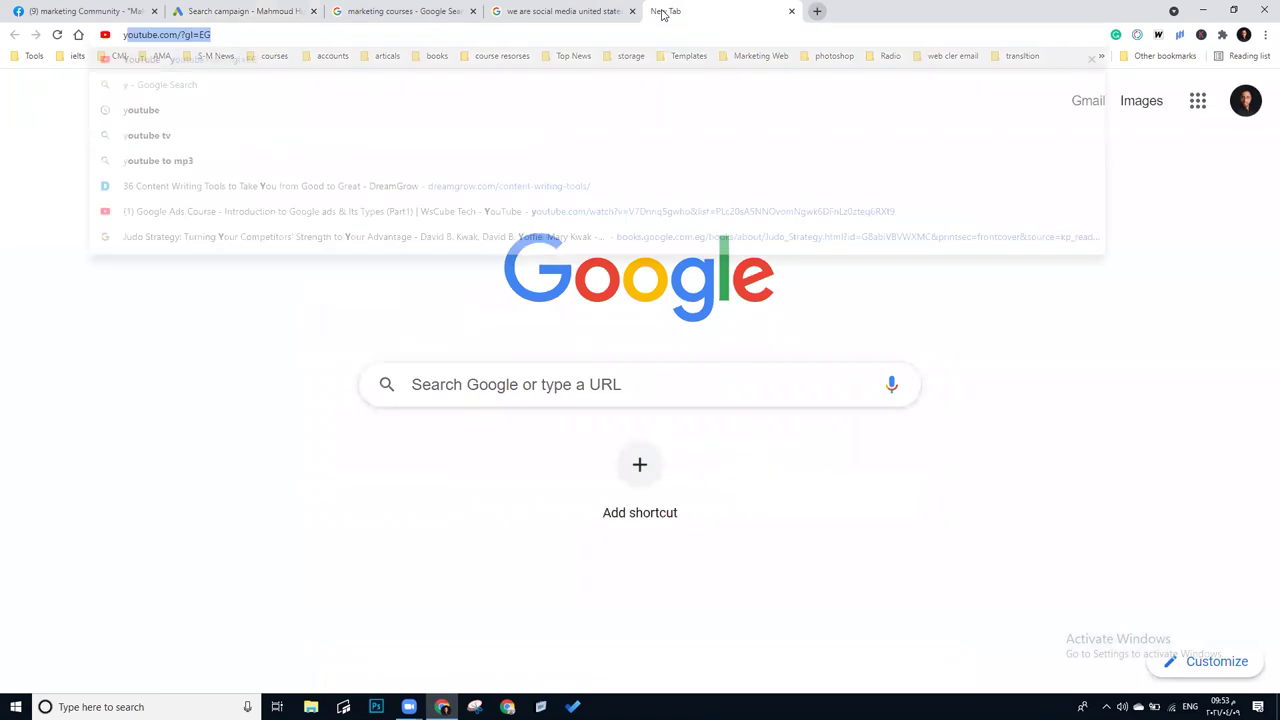
{"action": "key", "text": "Return"}
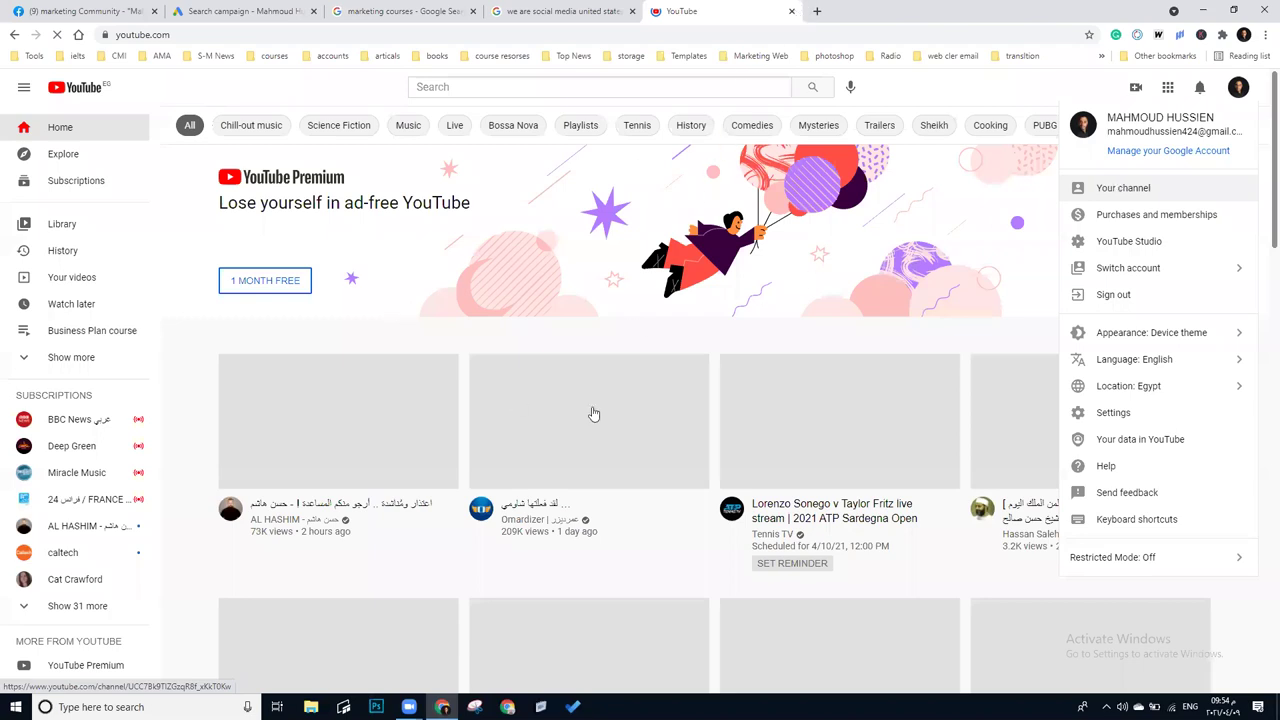
{"action": "key", "text": "ctrl+w"}
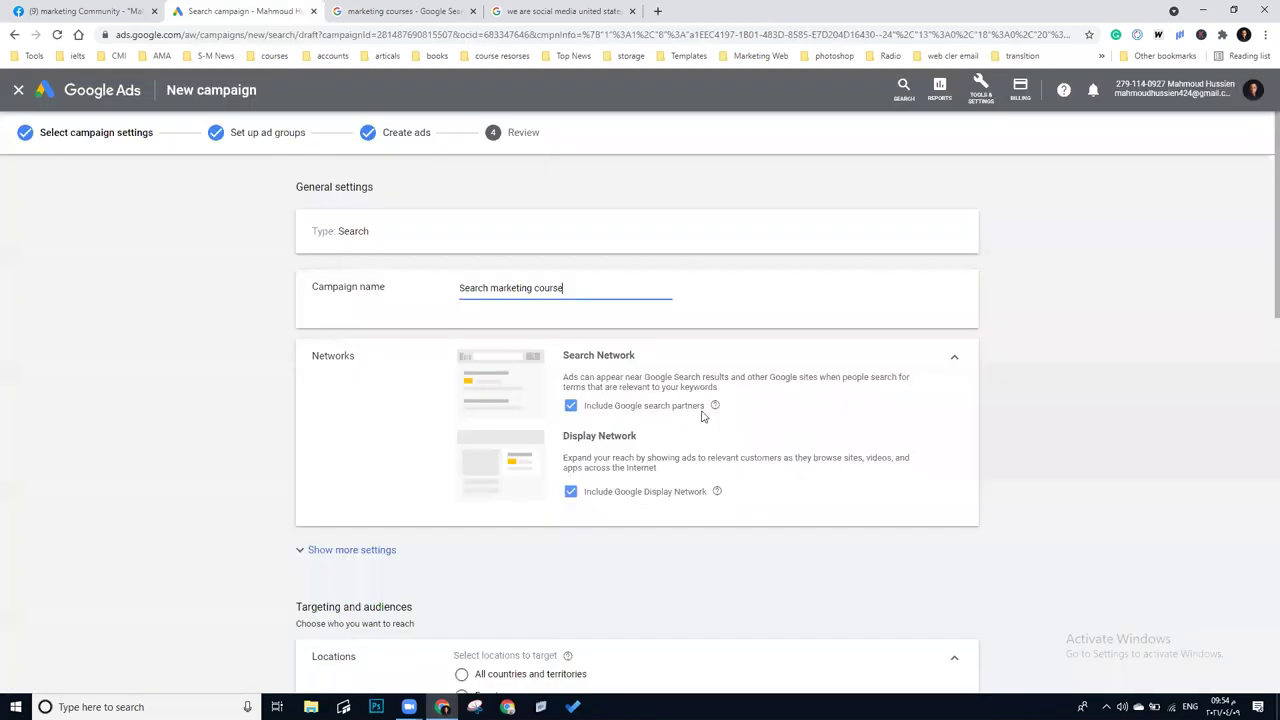
{"action": "scroll", "coordinate": [703, 416], "scroll_direction": "down", "scroll_amount": 1}
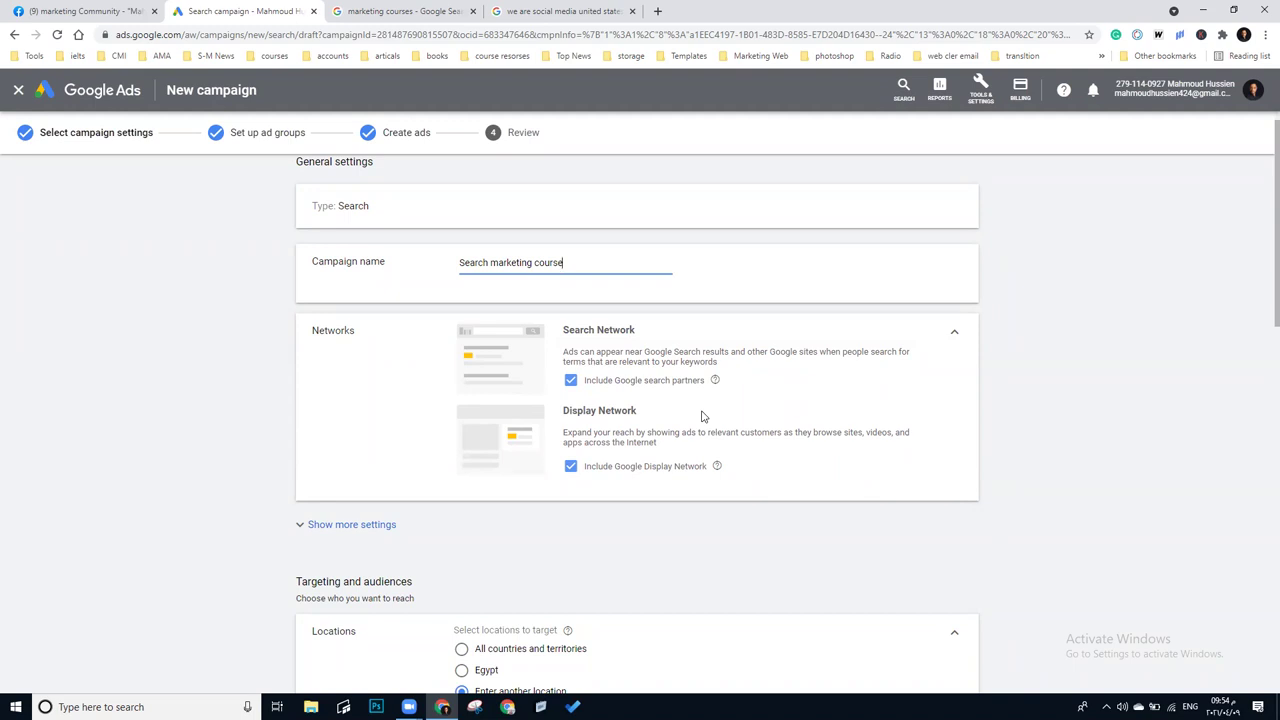
{"action": "scroll", "coordinate": [575, 450], "scroll_direction": "down", "scroll_amount": 1}
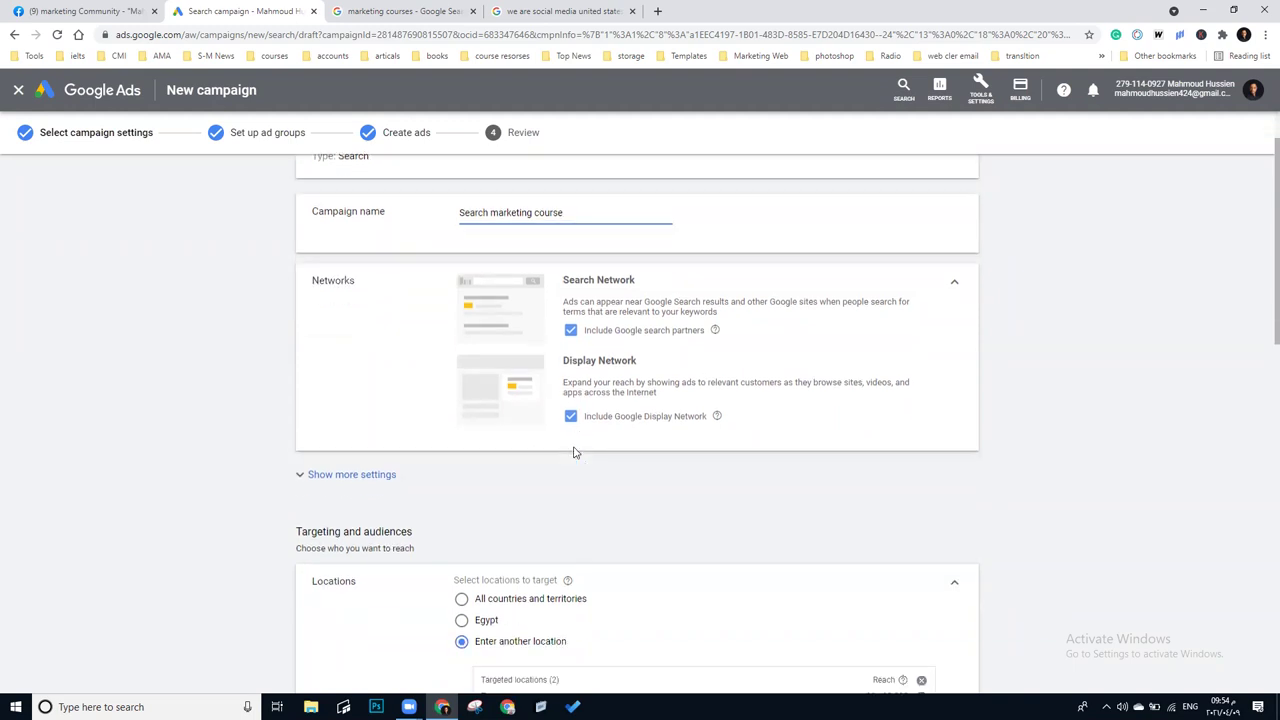
{"action": "scroll", "coordinate": [575, 452], "scroll_direction": "up", "scroll_amount": 1}
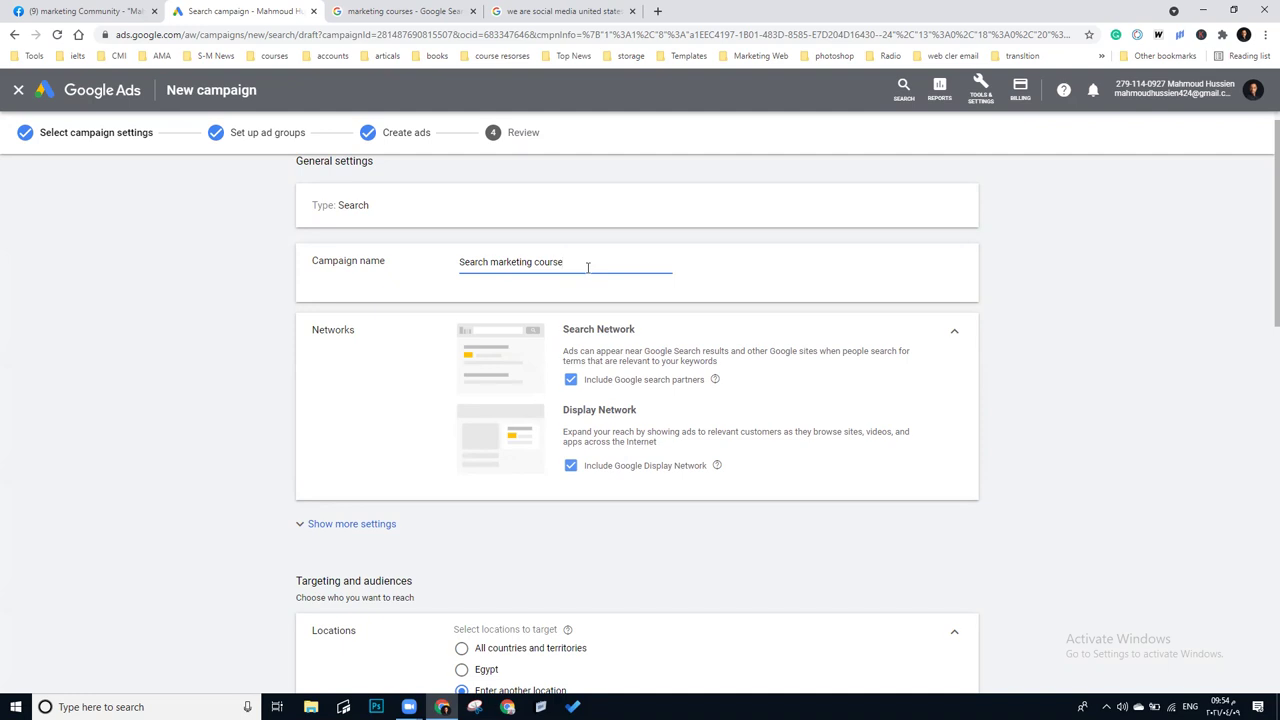
{"action": "scroll", "coordinate": [587, 267], "scroll_direction": "down", "scroll_amount": 1}
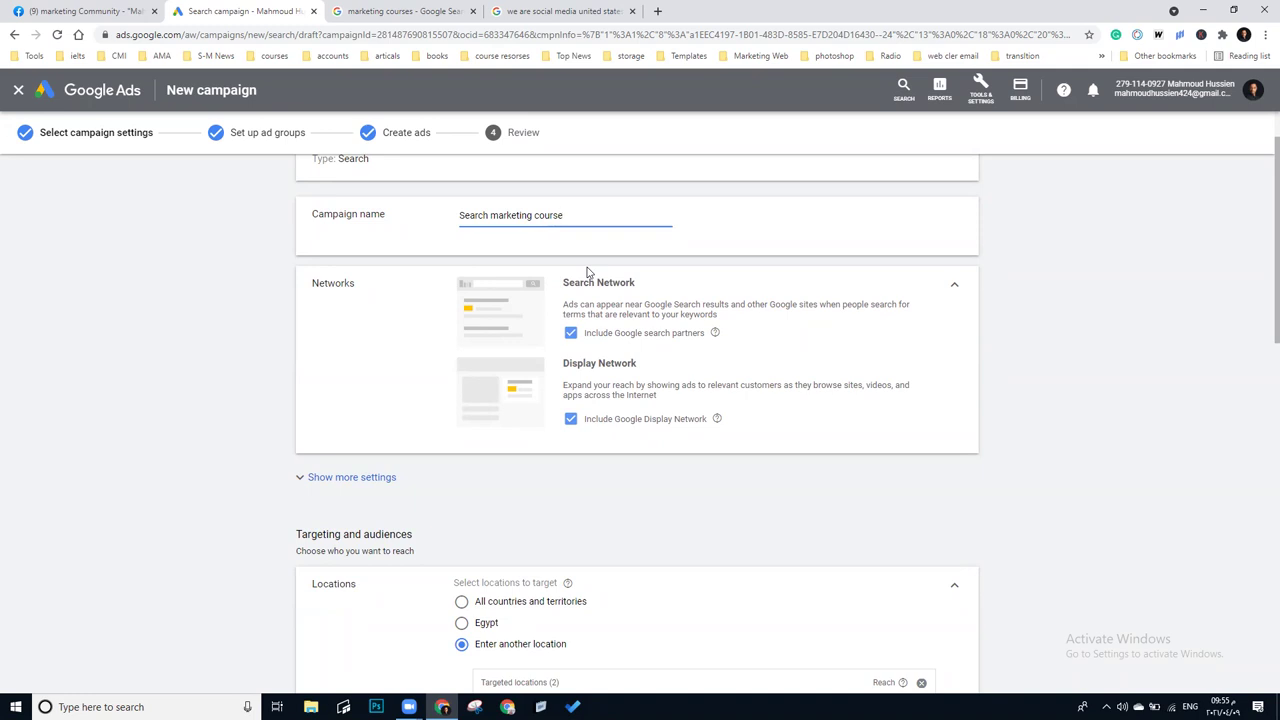
{"action": "scroll", "coordinate": [710, 376], "scroll_direction": "down", "scroll_amount": 1}
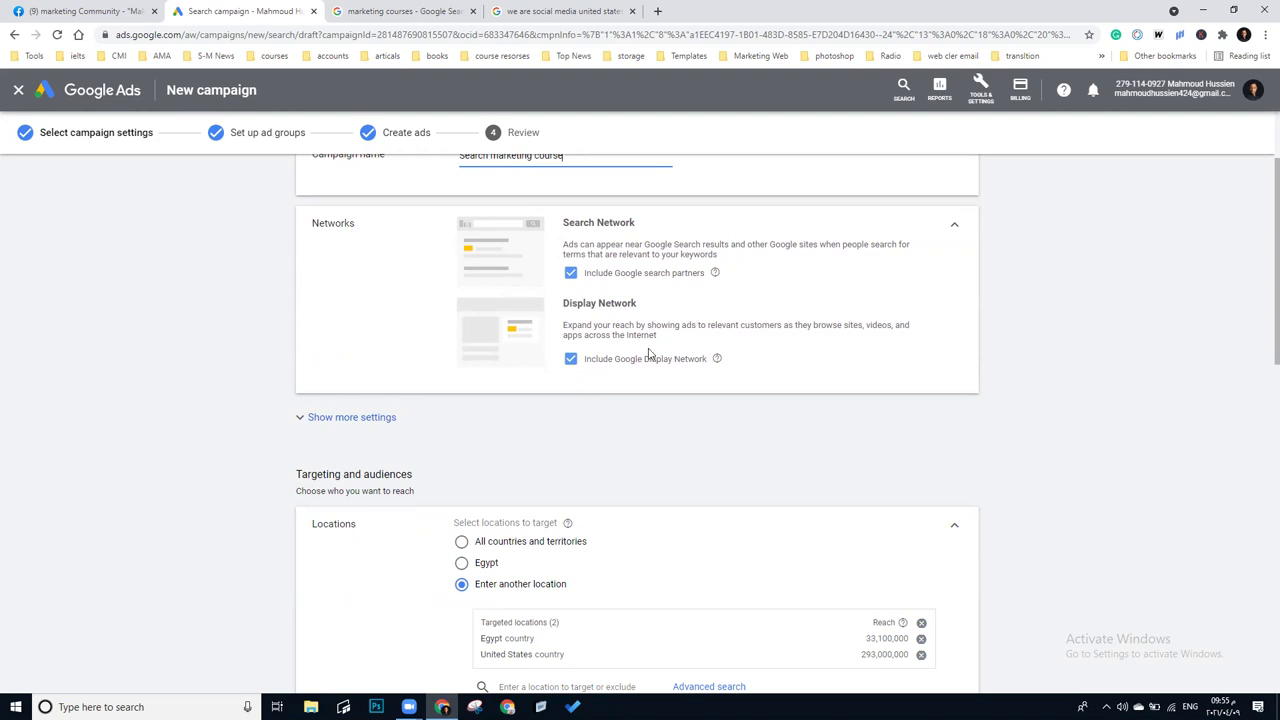
- Show the extra settings and switch the end date to 'Select a date', leaving the calendar unpicked
{"action": "left_click", "coordinate": [391, 417]}
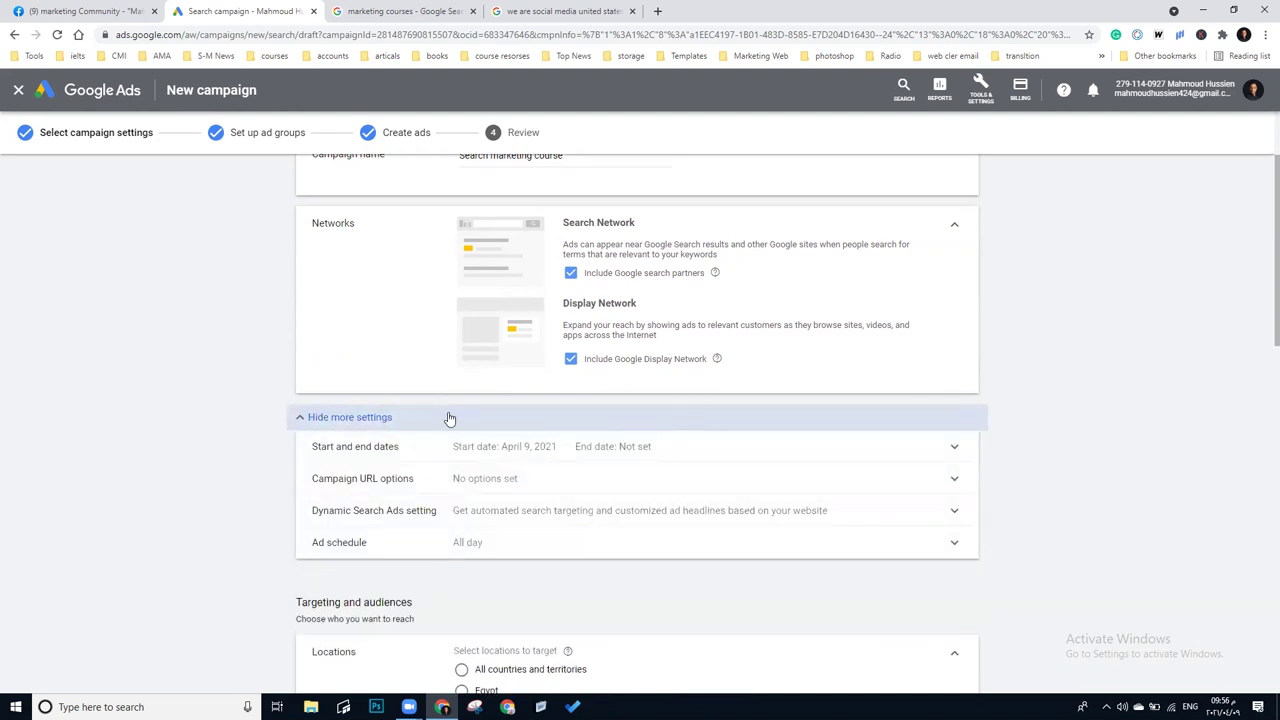
{"action": "left_click", "coordinate": [363, 416]}
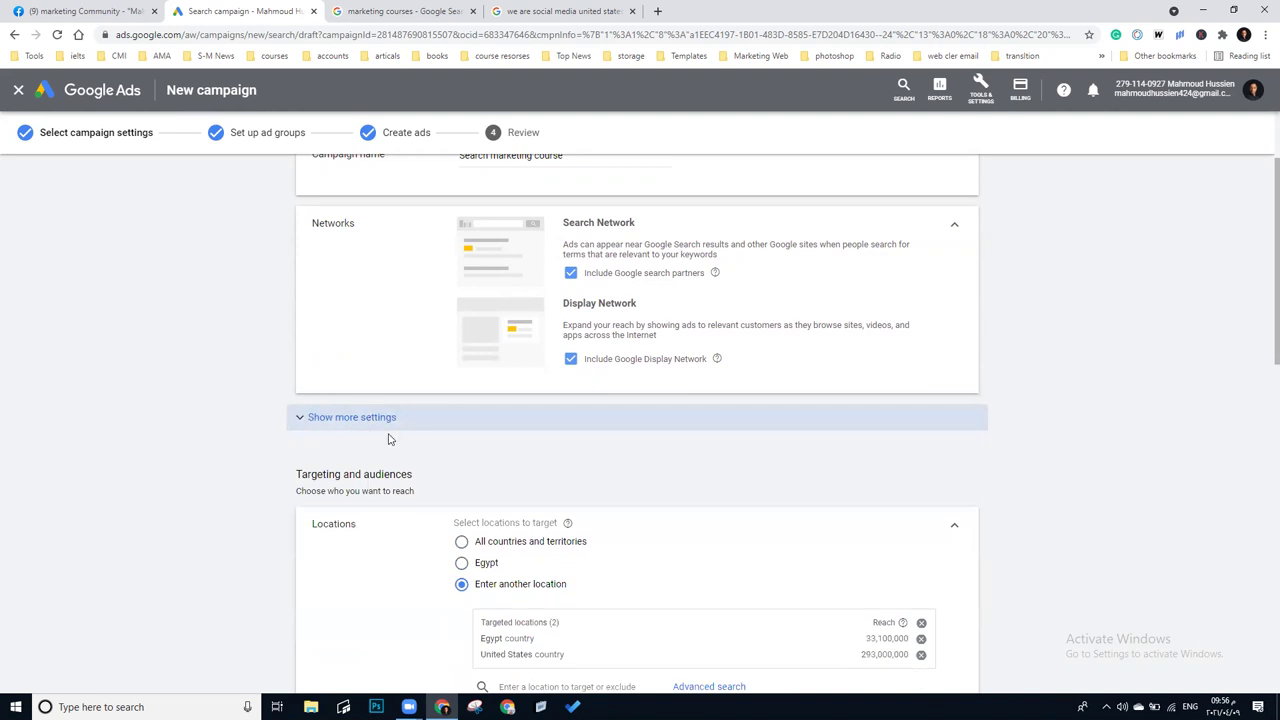
{"action": "left_click", "coordinate": [408, 425]}
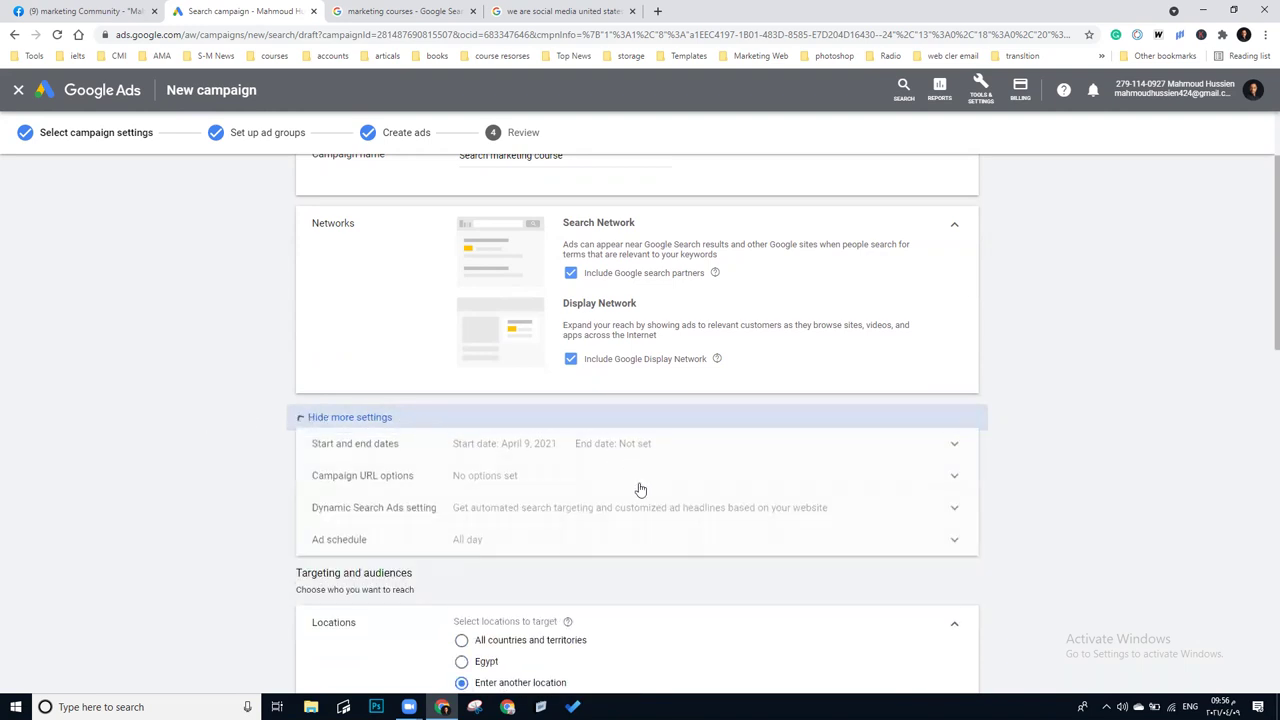
{"action": "scroll", "coordinate": [641, 488], "scroll_direction": "down", "scroll_amount": 1}
{"action": "left_click", "coordinate": [643, 338]}
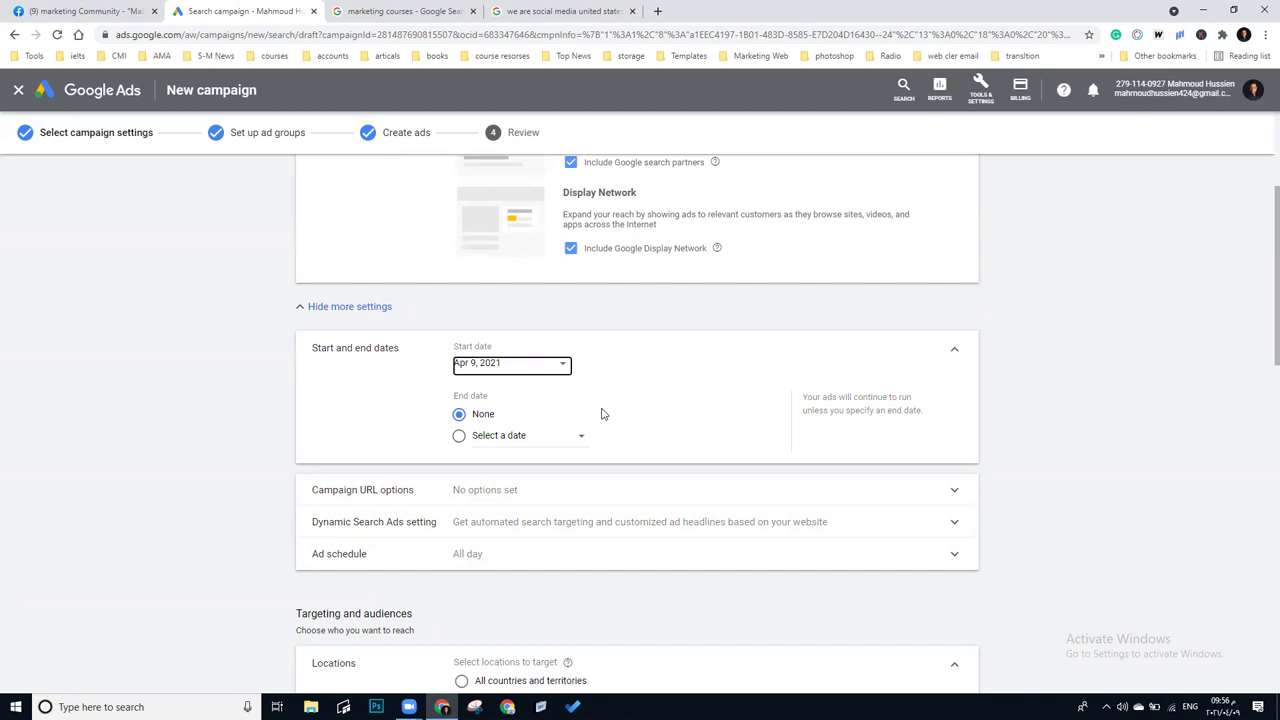
{"action": "left_click", "coordinate": [547, 436]}
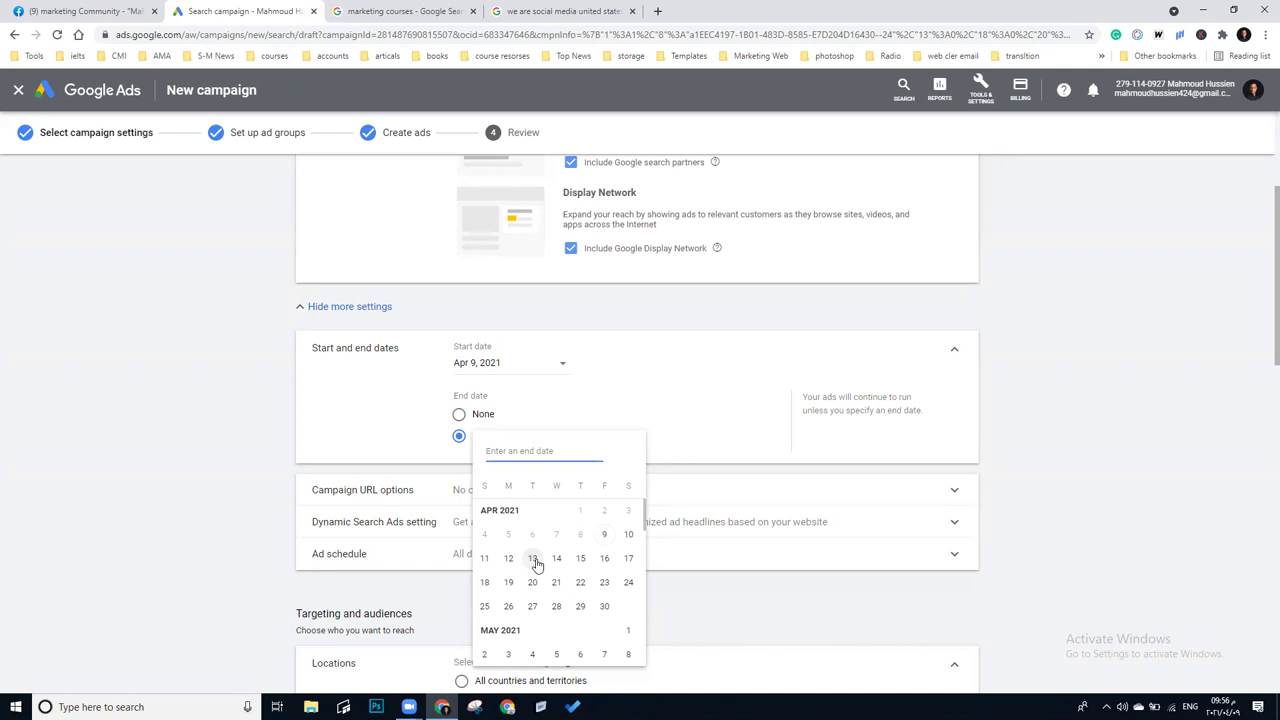
{"action": "left_click", "coordinate": [227, 429]}
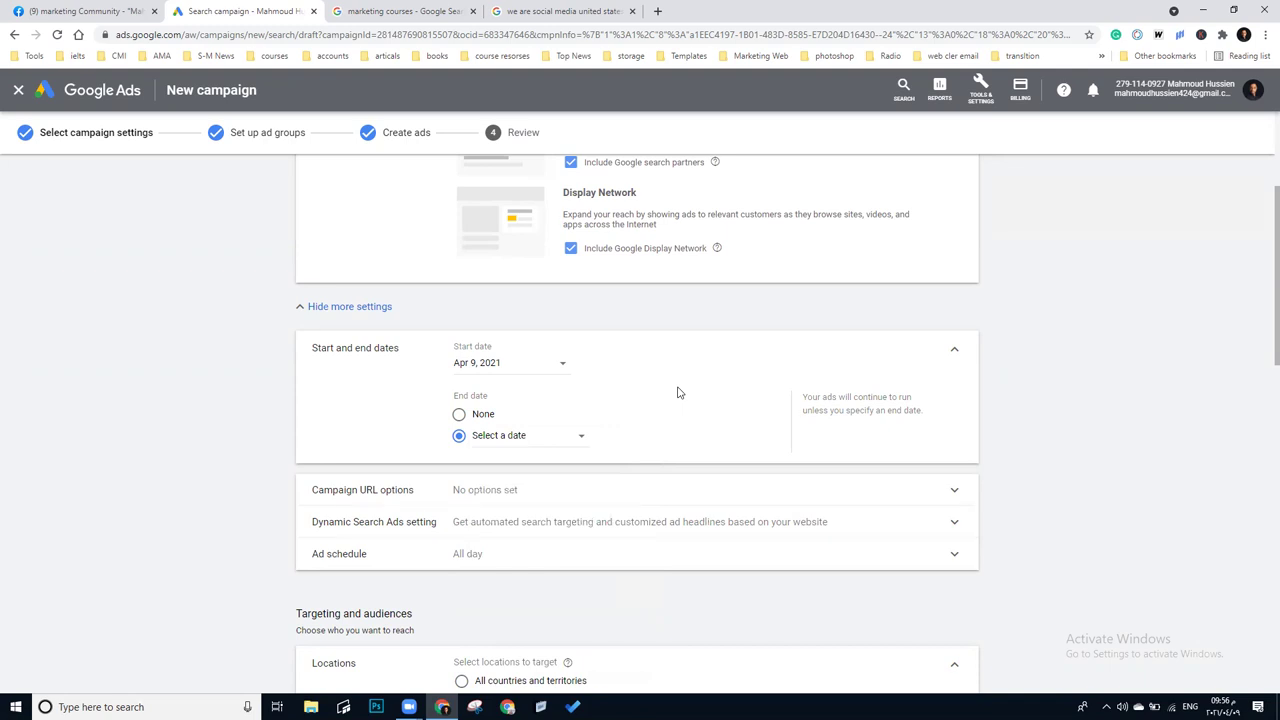
{"action": "scroll", "coordinate": [677, 392], "scroll_direction": "down", "scroll_amount": 1}
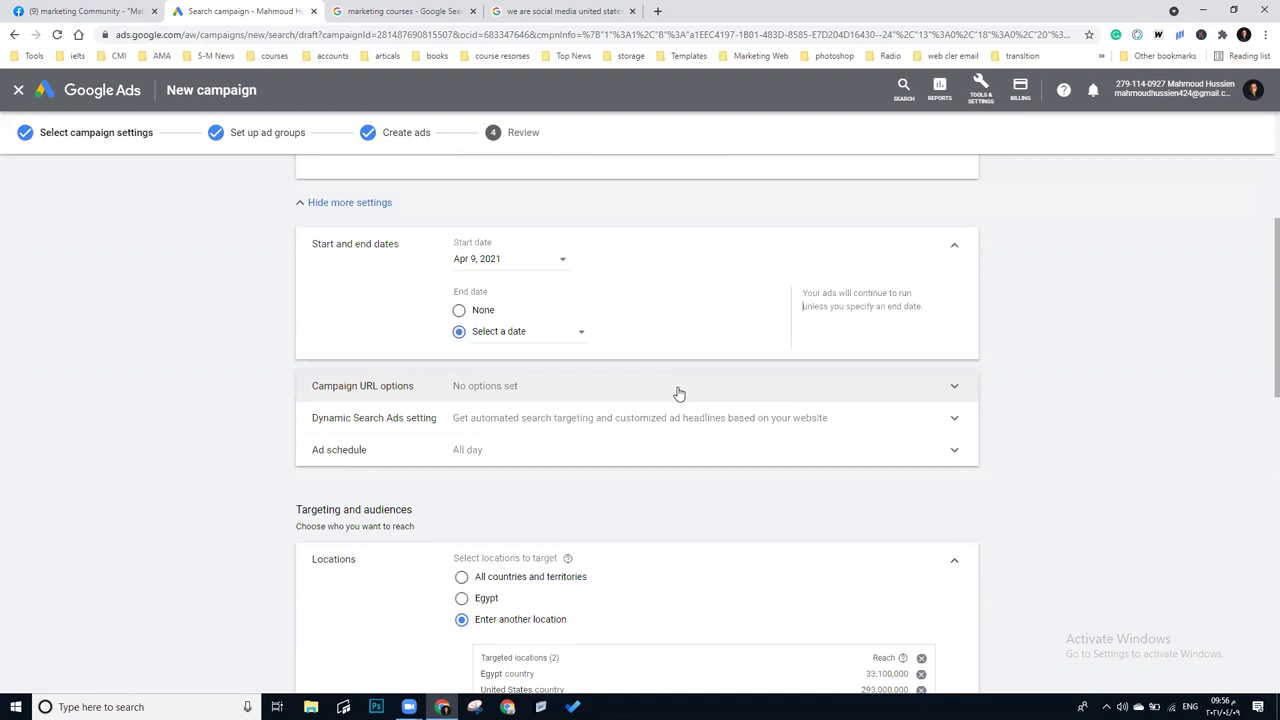
{"action": "left_click", "coordinate": [677, 392]}
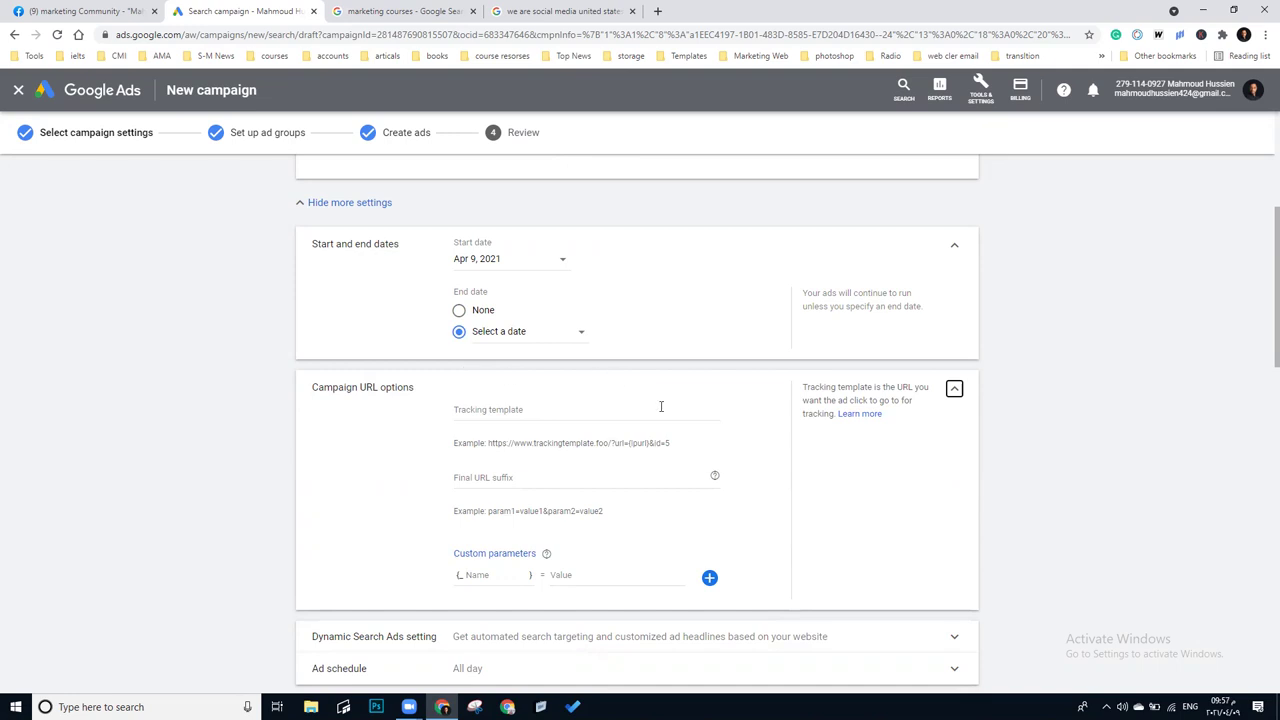
{"action": "scroll", "coordinate": [661, 406], "scroll_direction": "down", "scroll_amount": 1}
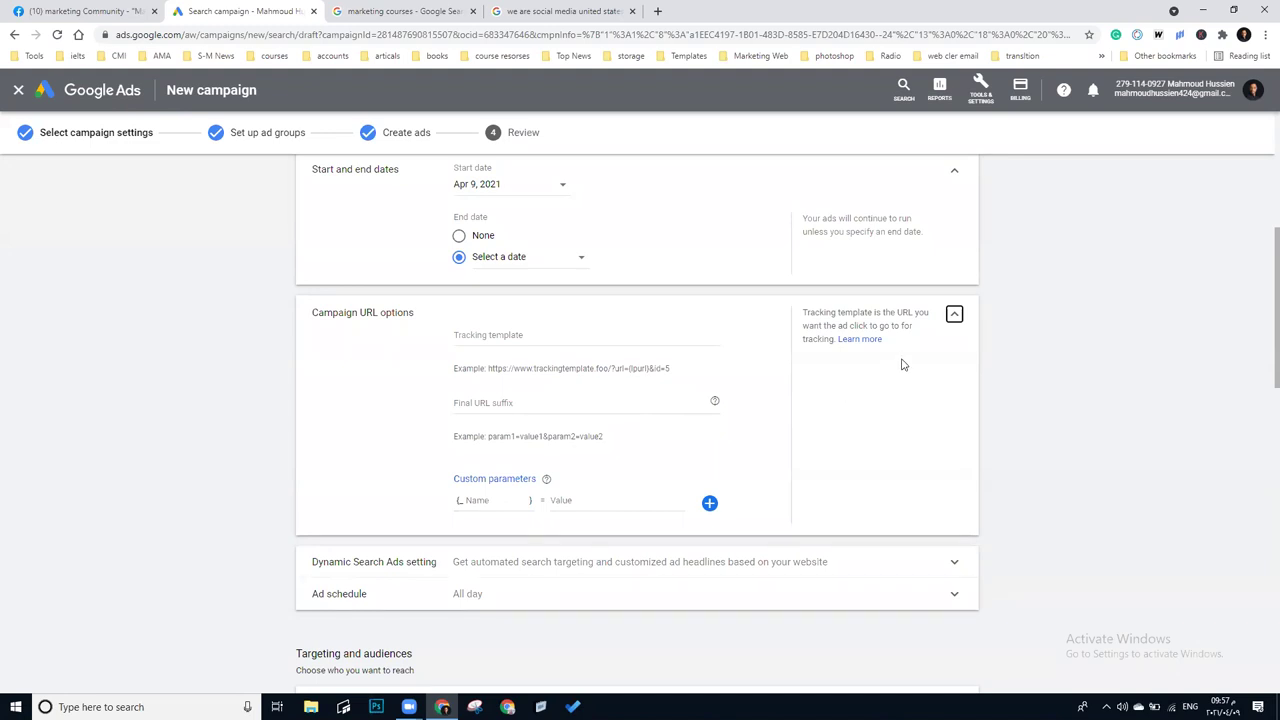
- Enter 'w' as the Dynamic Search Ads domain with English and Google's index, then collapse it
{"action": "left_click", "coordinate": [703, 566]}
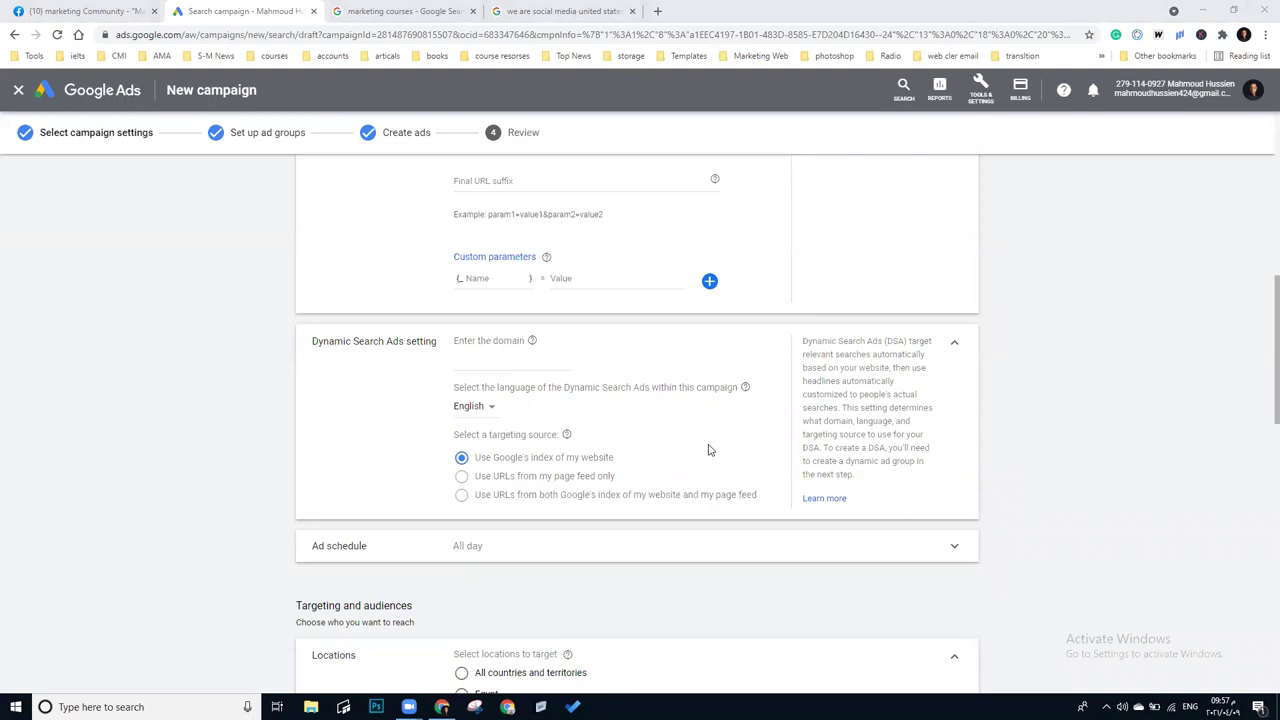
{"action": "left_click", "coordinate": [509, 362]}
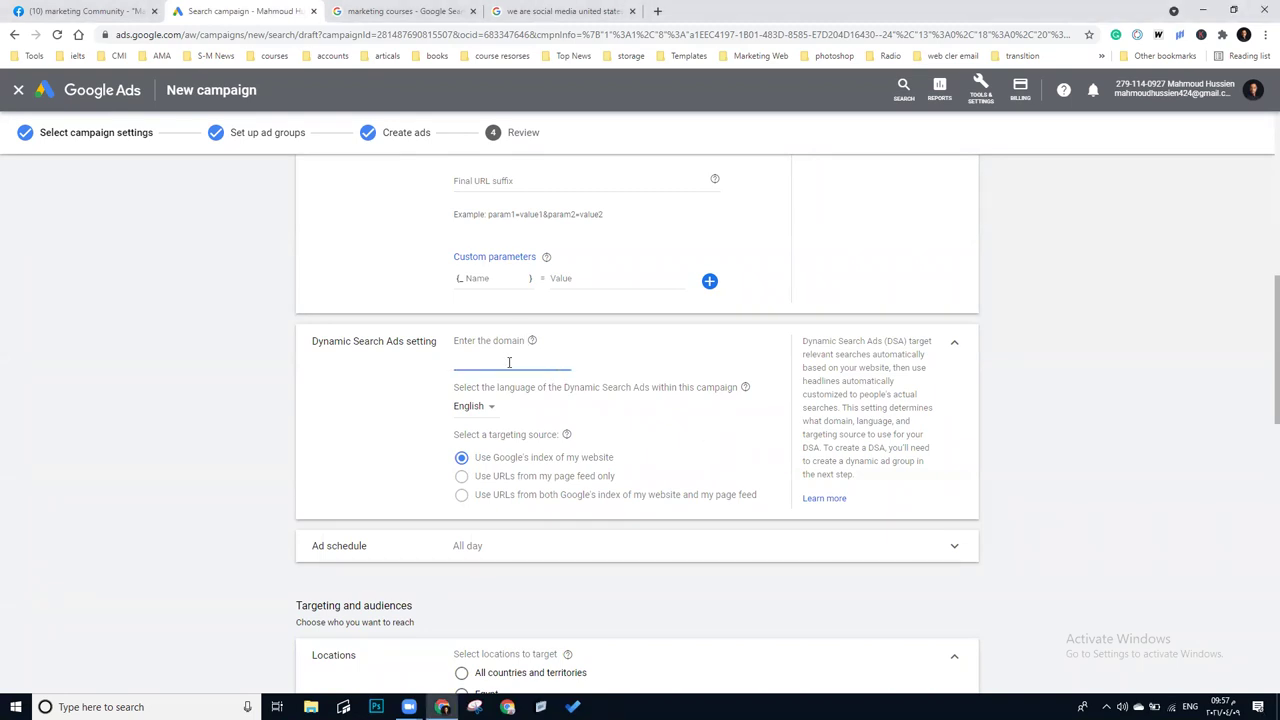
{"action": "type", "text": "w"}
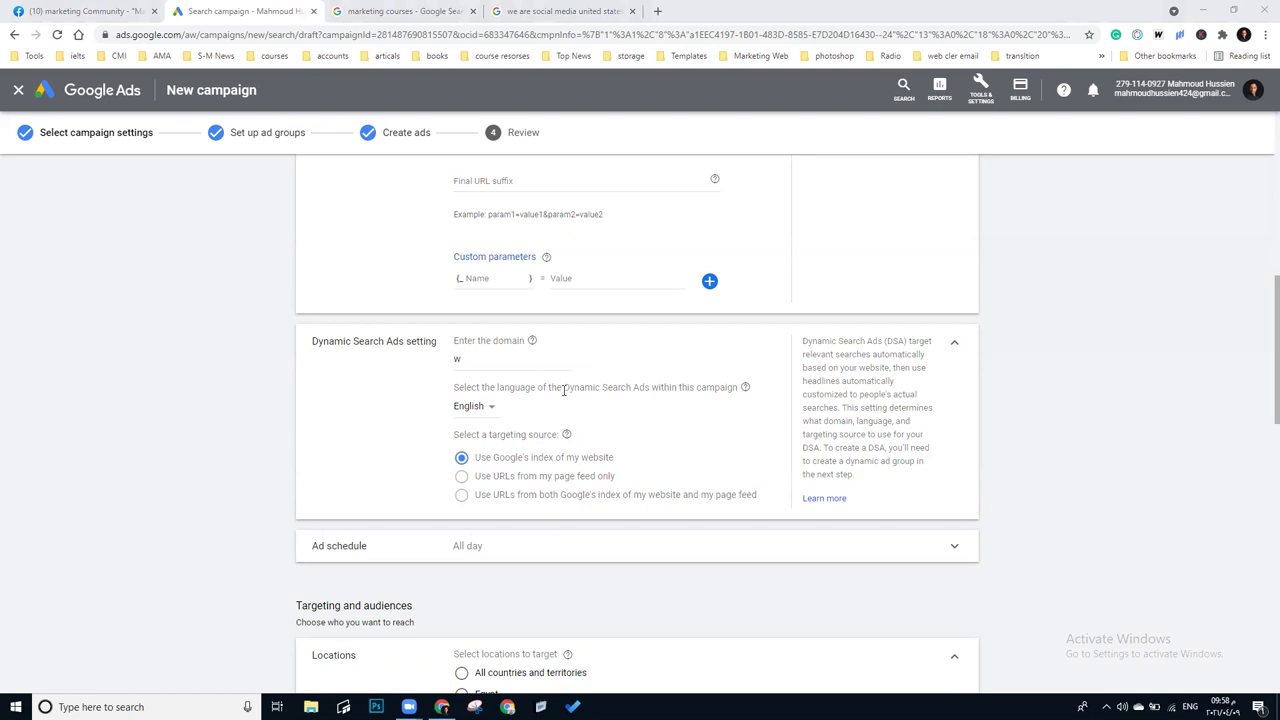
{"action": "scroll", "coordinate": [564, 390], "scroll_direction": "up", "scroll_amount": 1}
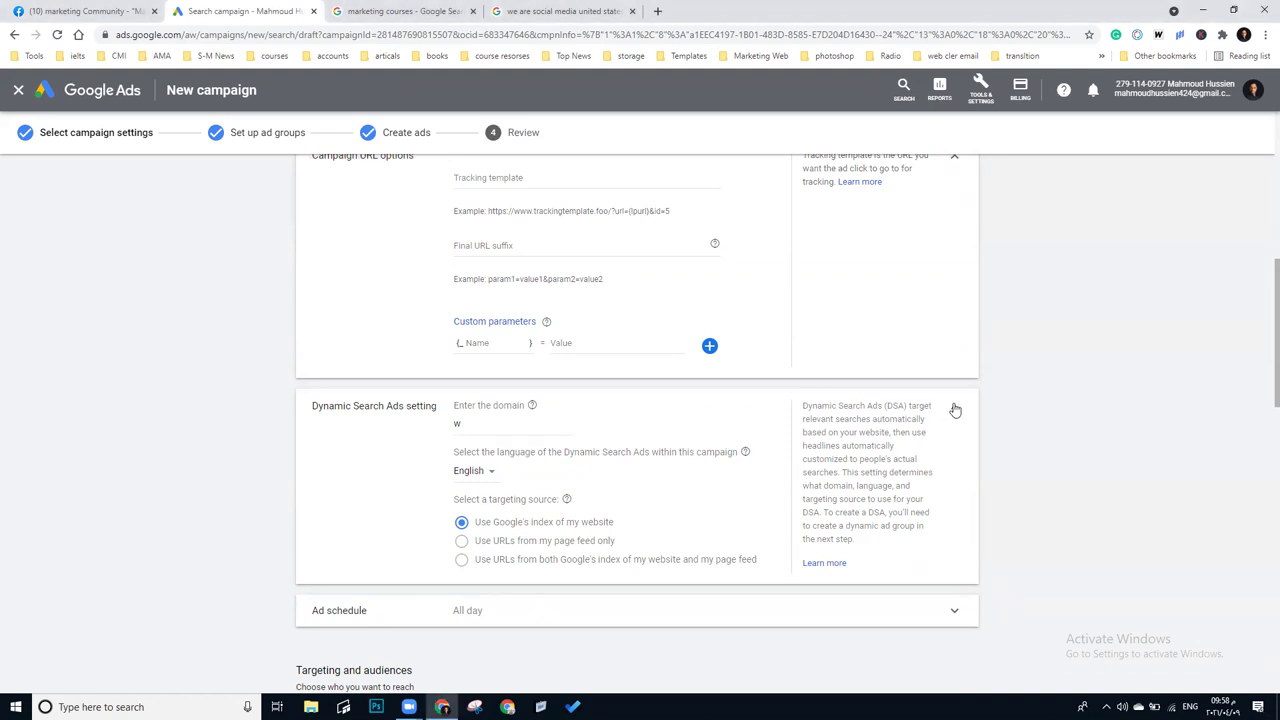
{"action": "left_click", "coordinate": [955, 409]}
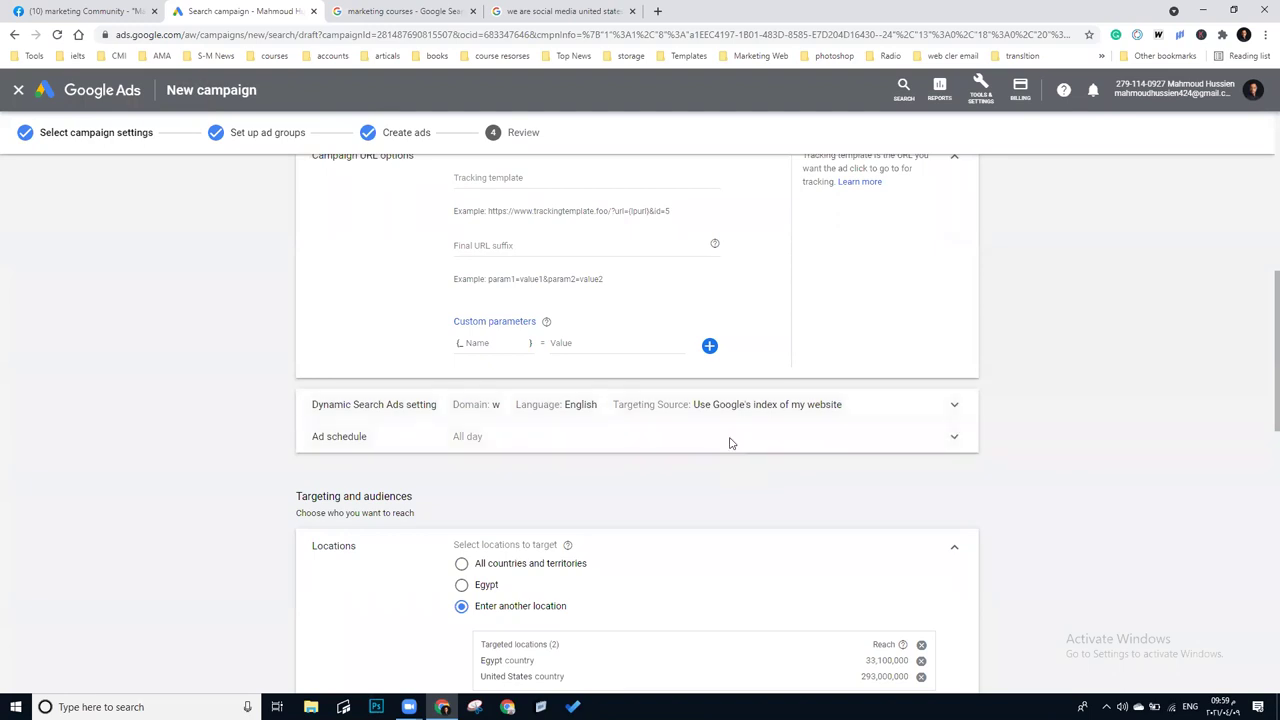
- Check the all-days ad schedule, then collapse Campaign URL options and Ad schedule to summaries
{"action": "left_click", "coordinate": [731, 444]}
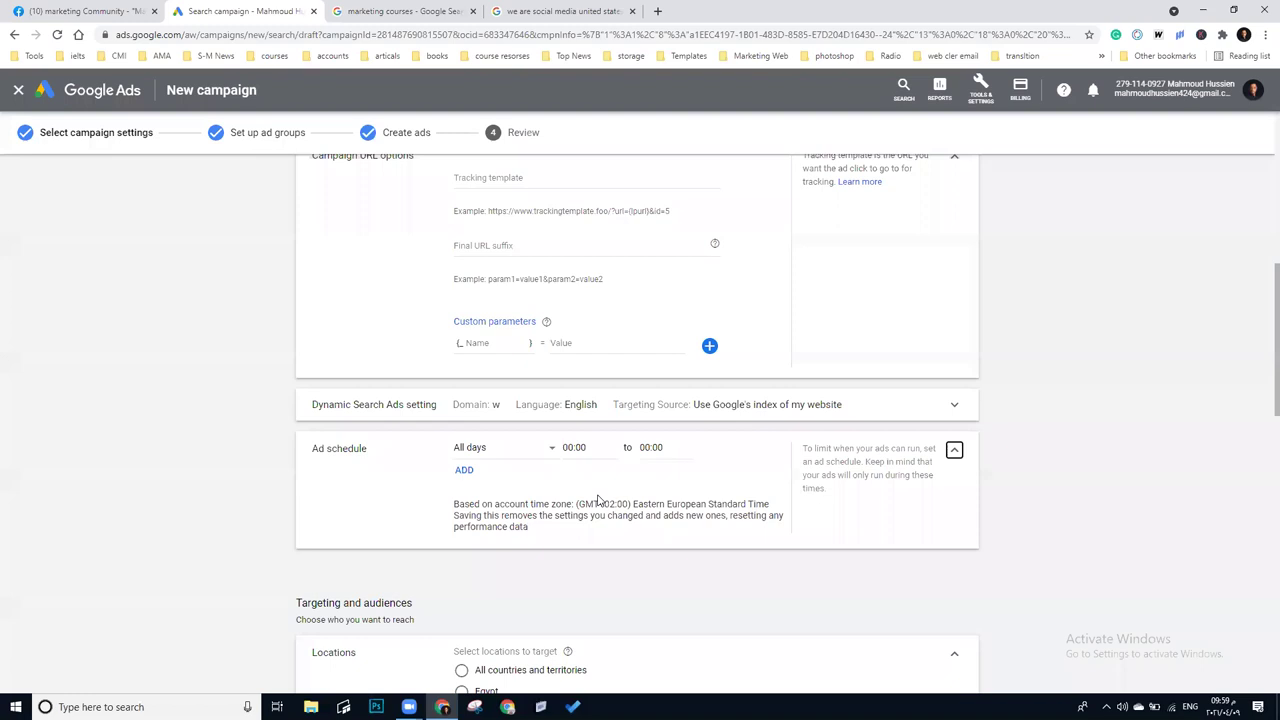
{"action": "scroll", "coordinate": [979, 386], "scroll_direction": "up", "scroll_amount": 2}
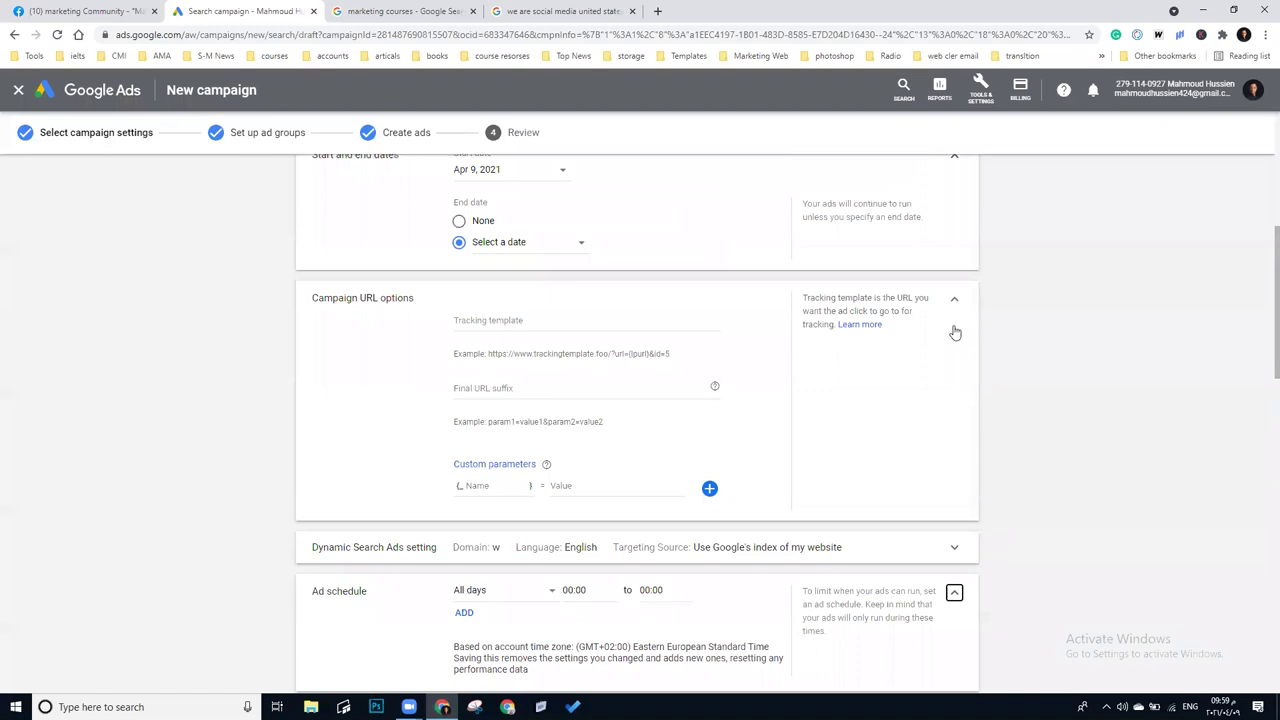
{"action": "left_click", "coordinate": [954, 331]}
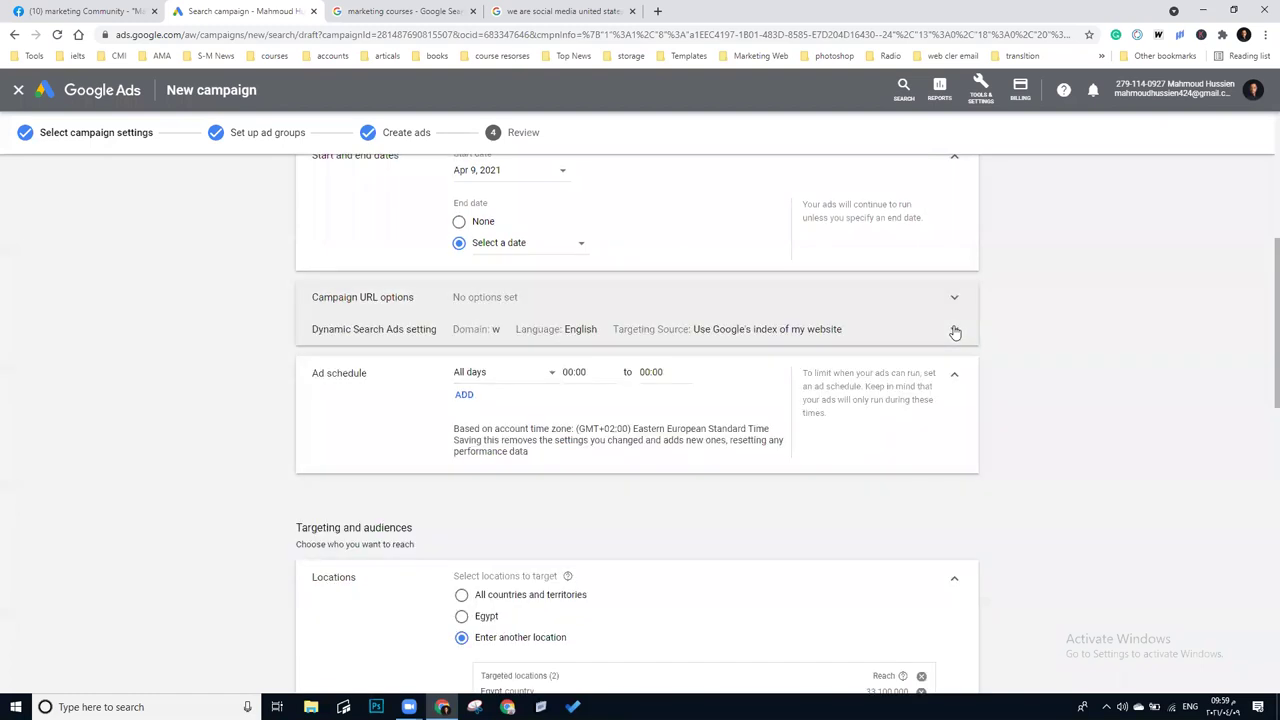
{"action": "left_click", "coordinate": [957, 375]}
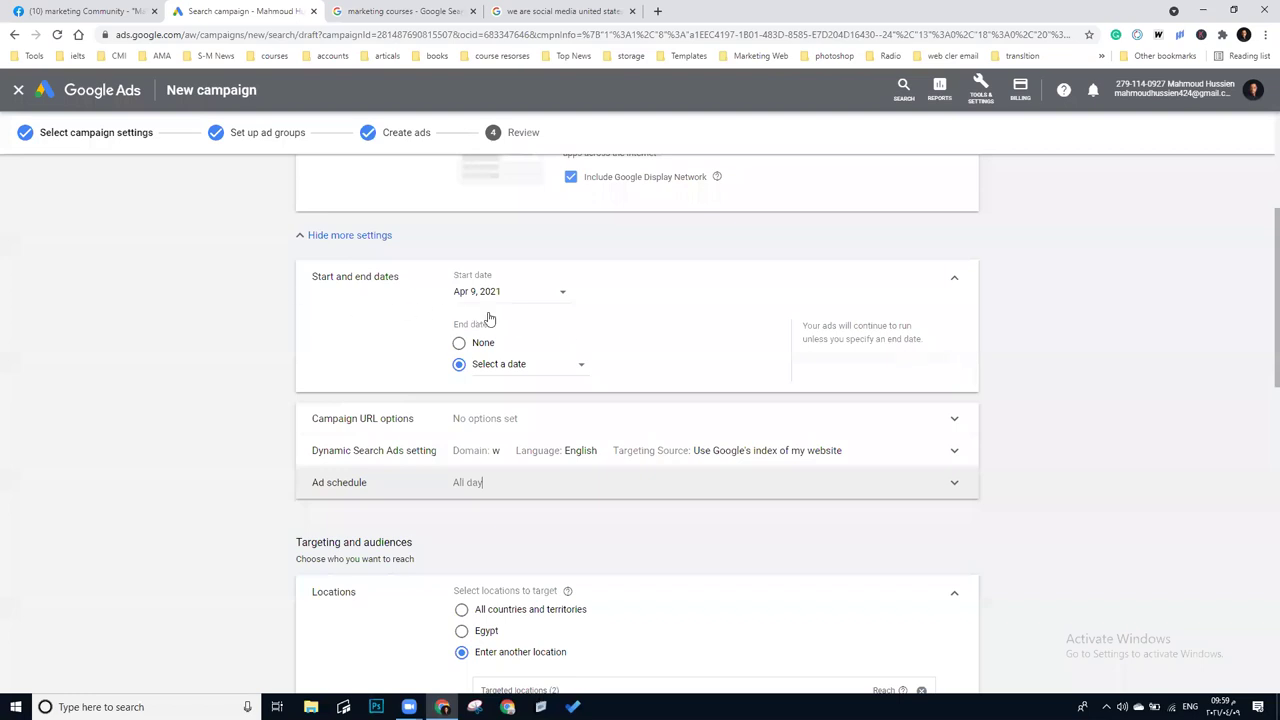
- Hide the extra settings and go to the location search box under Locations
{"action": "key", "text": "Return"}
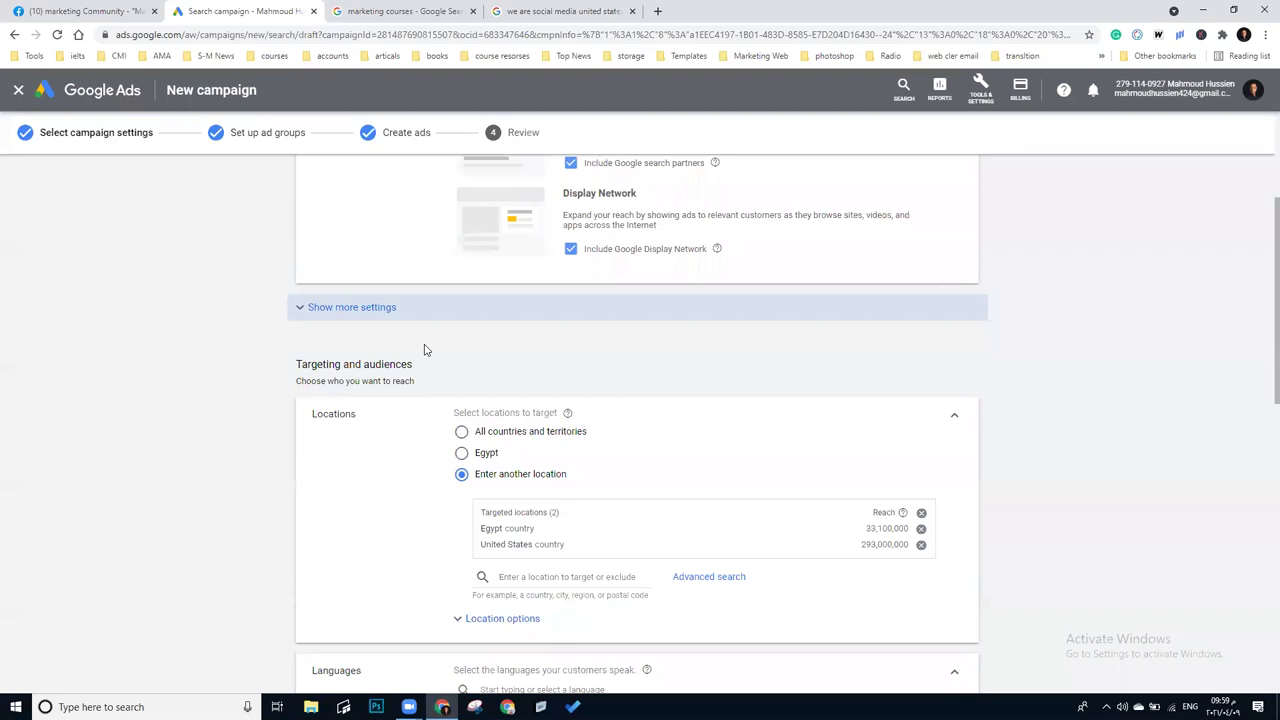
{"action": "scroll", "coordinate": [424, 349], "scroll_direction": "down", "scroll_amount": 1}
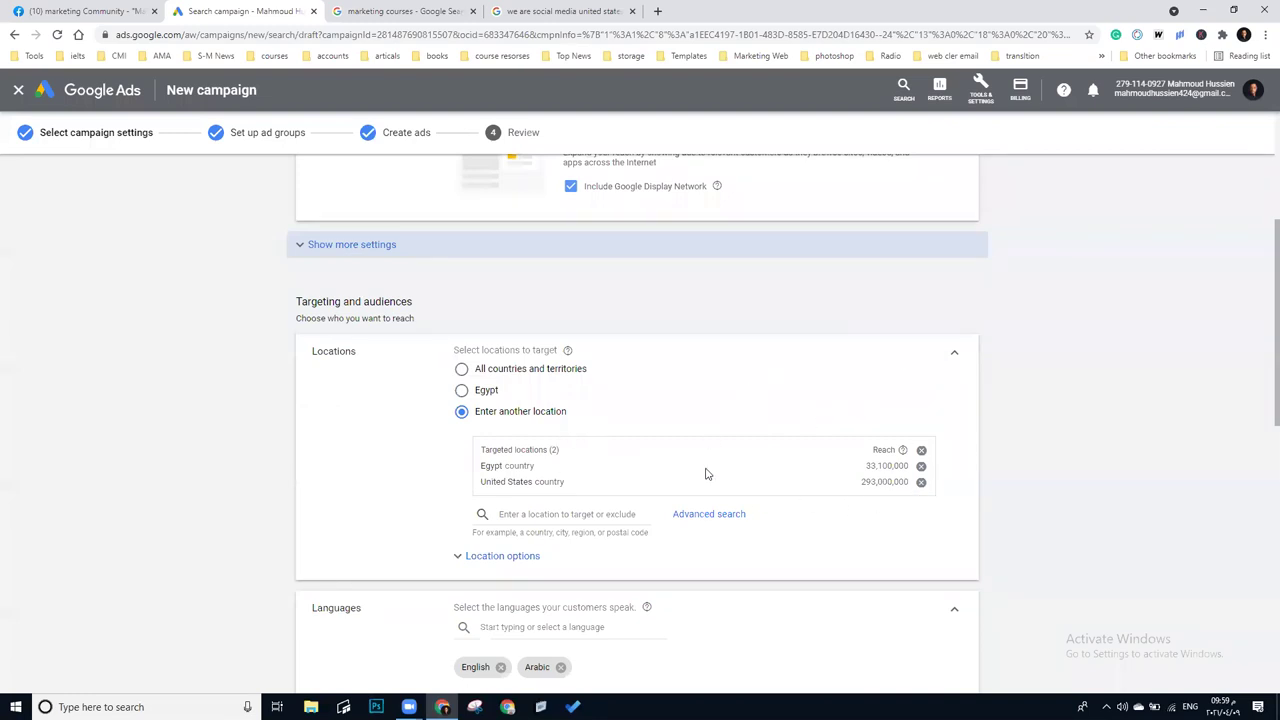
{"action": "left_click", "coordinate": [592, 514]}
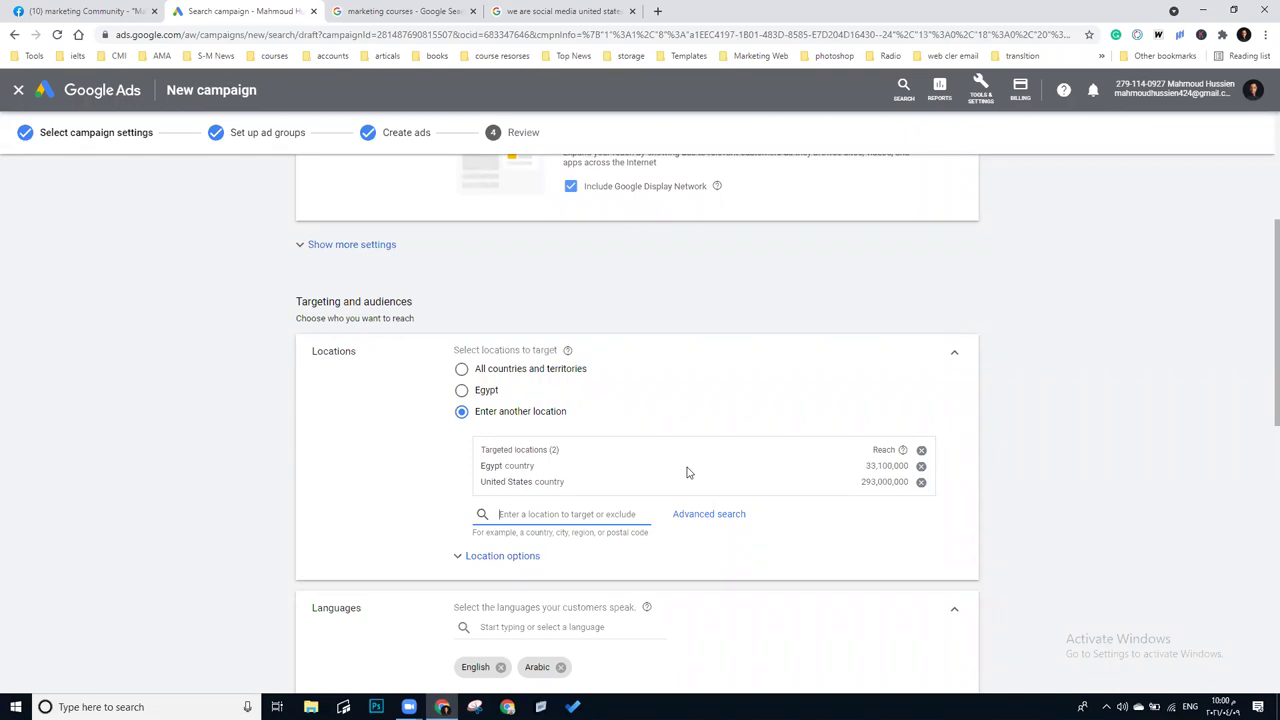
- Open the Advanced location search with its map of Egypt and the United States
{"action": "left_click", "coordinate": [710, 515]}
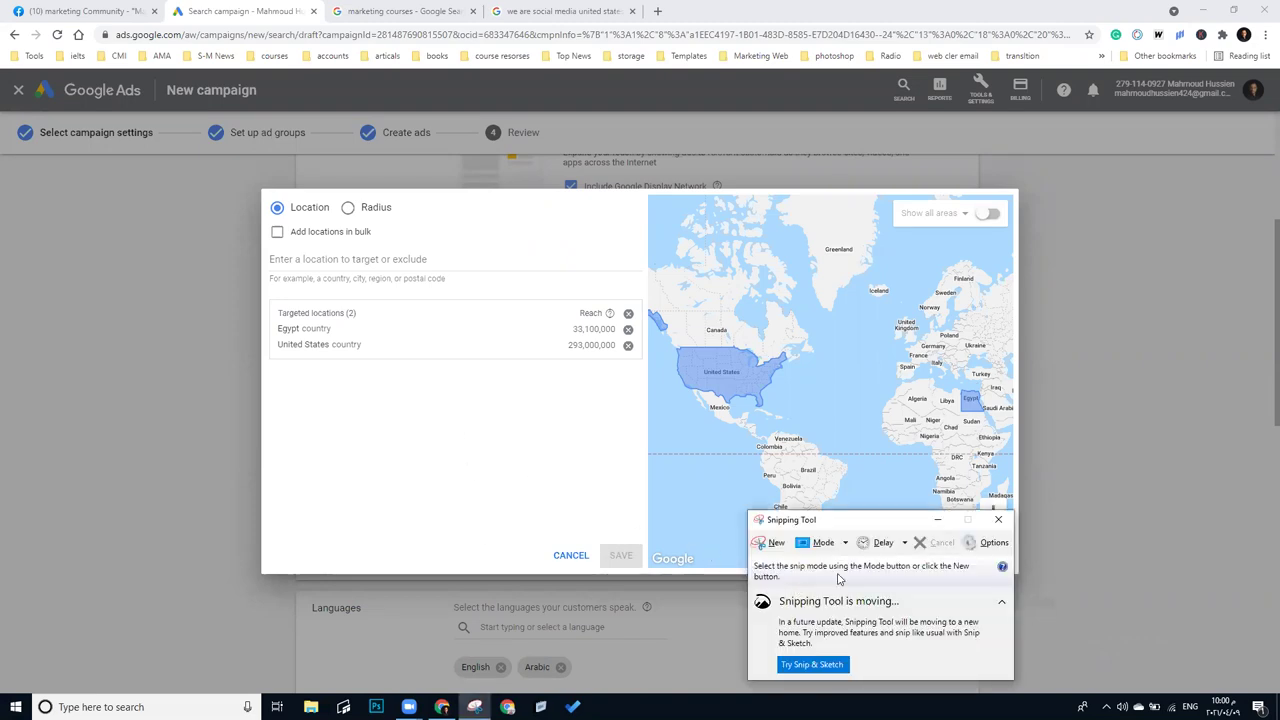
- Snip the Google Ads location dialog as a screenshot, then start another capture
{"action": "left_click", "coordinate": [775, 543]}
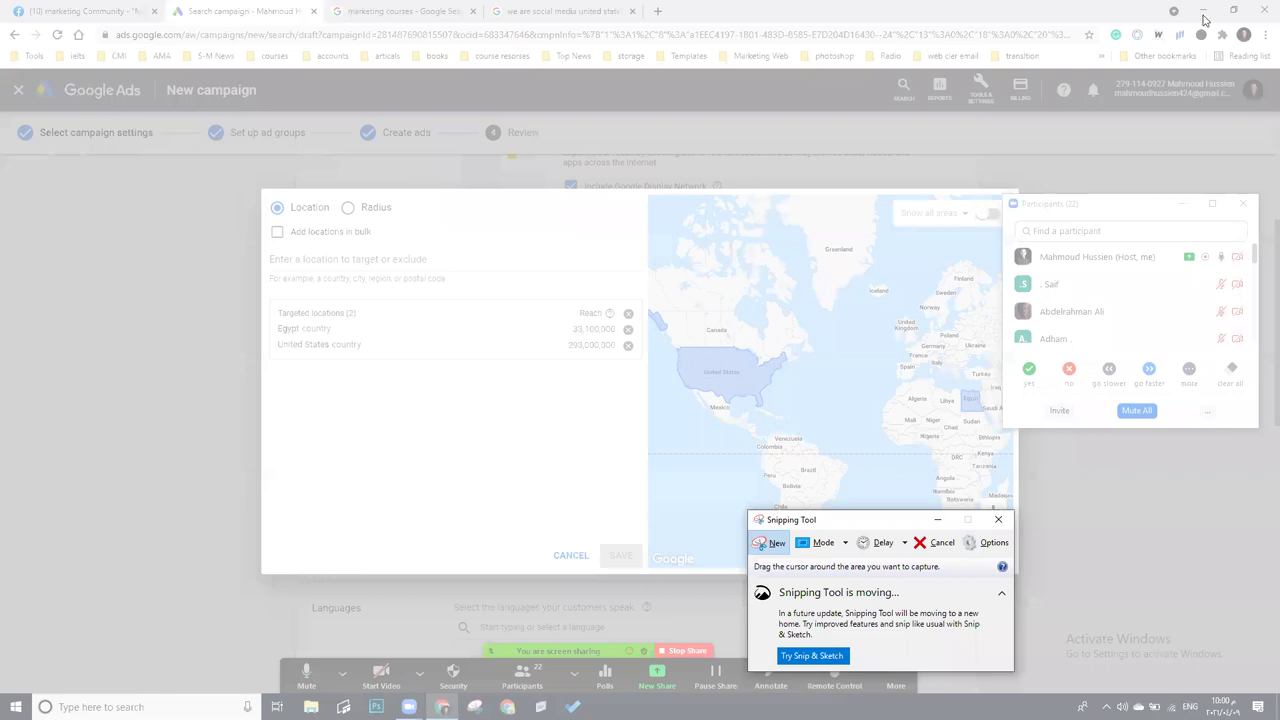
{"action": "left_click_drag", "start_coordinate": [3, 70], "coordinate": [1270, 680]}
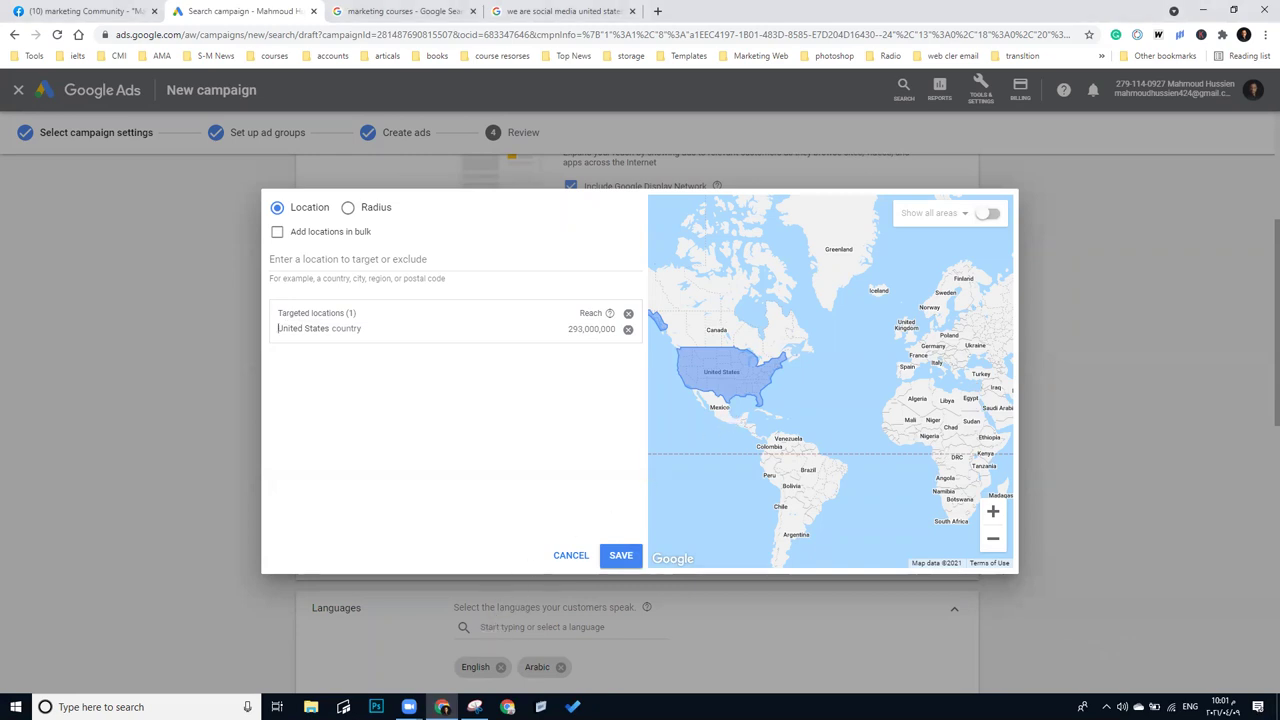
{"action": "key", "text": "alt+Tab"}
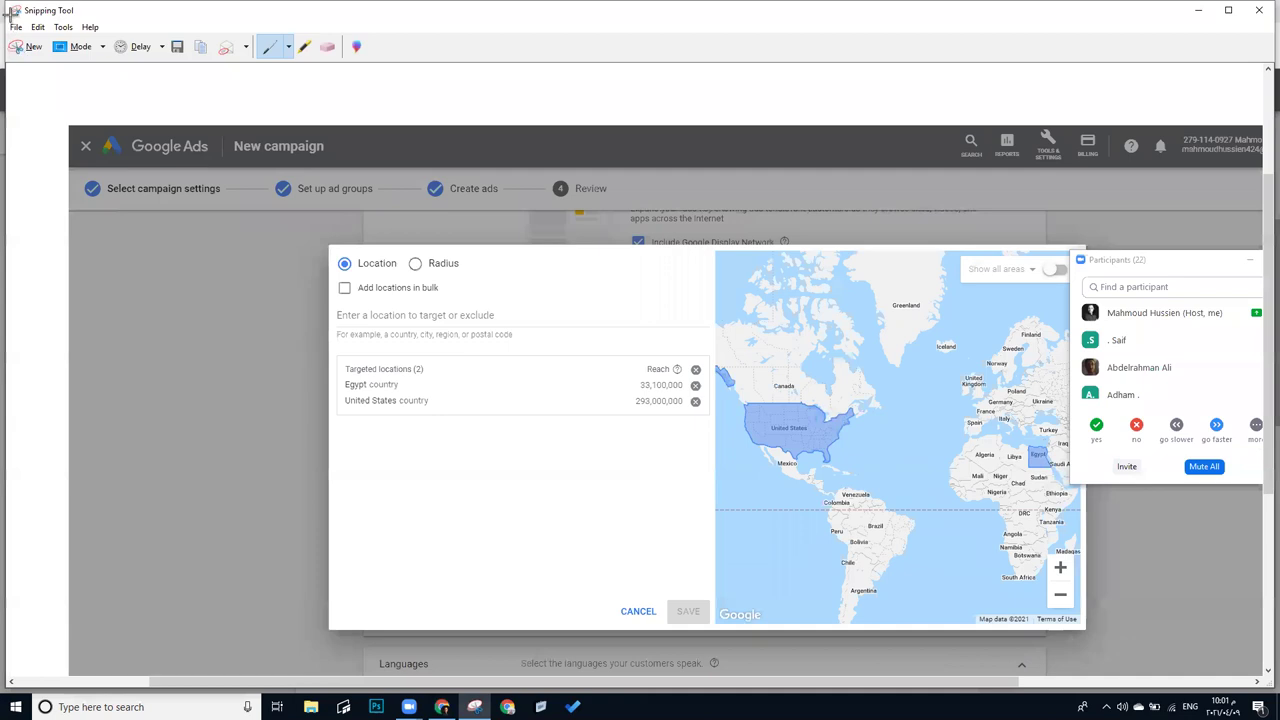
{"action": "key", "text": "ctrl+n"}
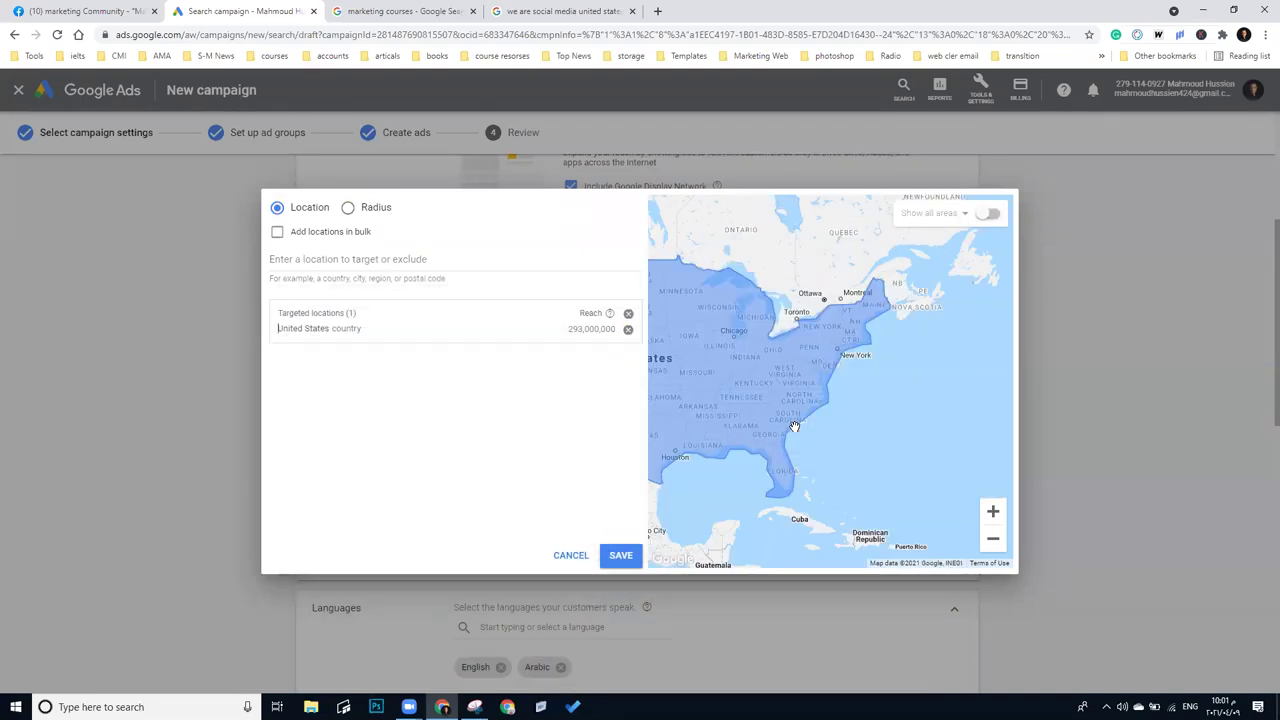
- Toggle Show all areas on and off, then zoom the map out twice to the Americas
{"action": "left_click", "coordinate": [986, 213]}
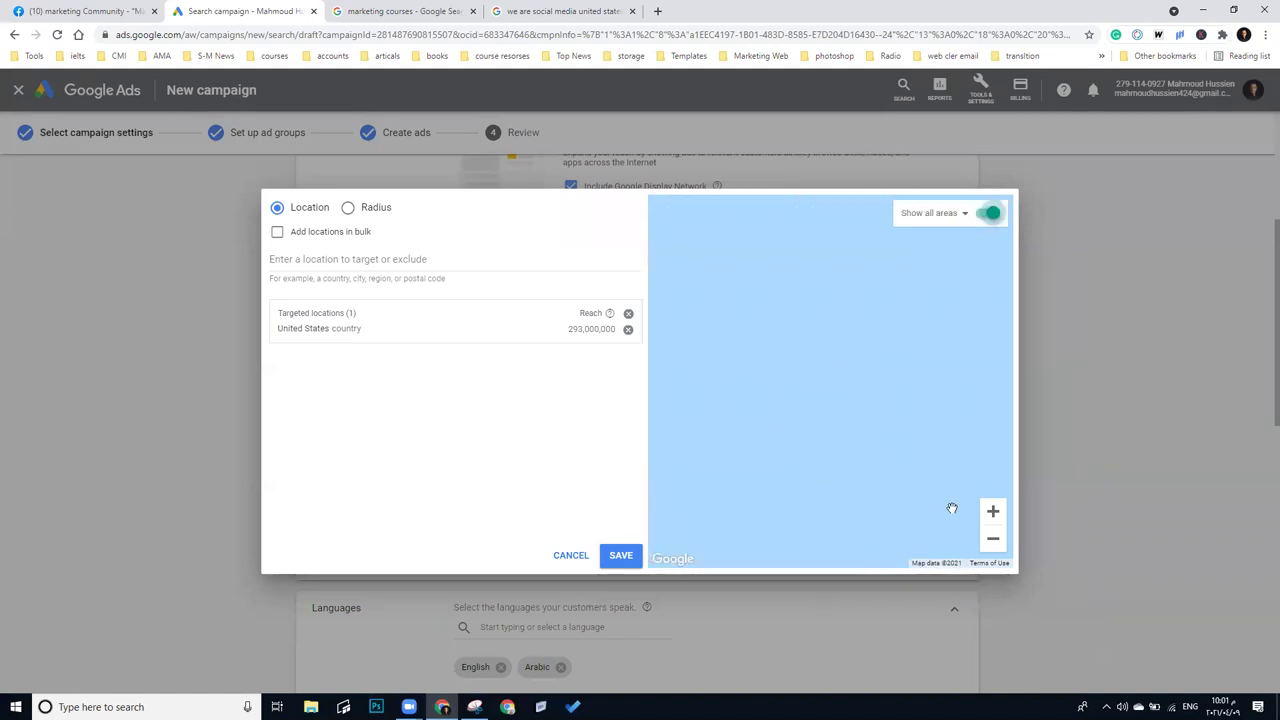
{"action": "left_click", "coordinate": [986, 214]}
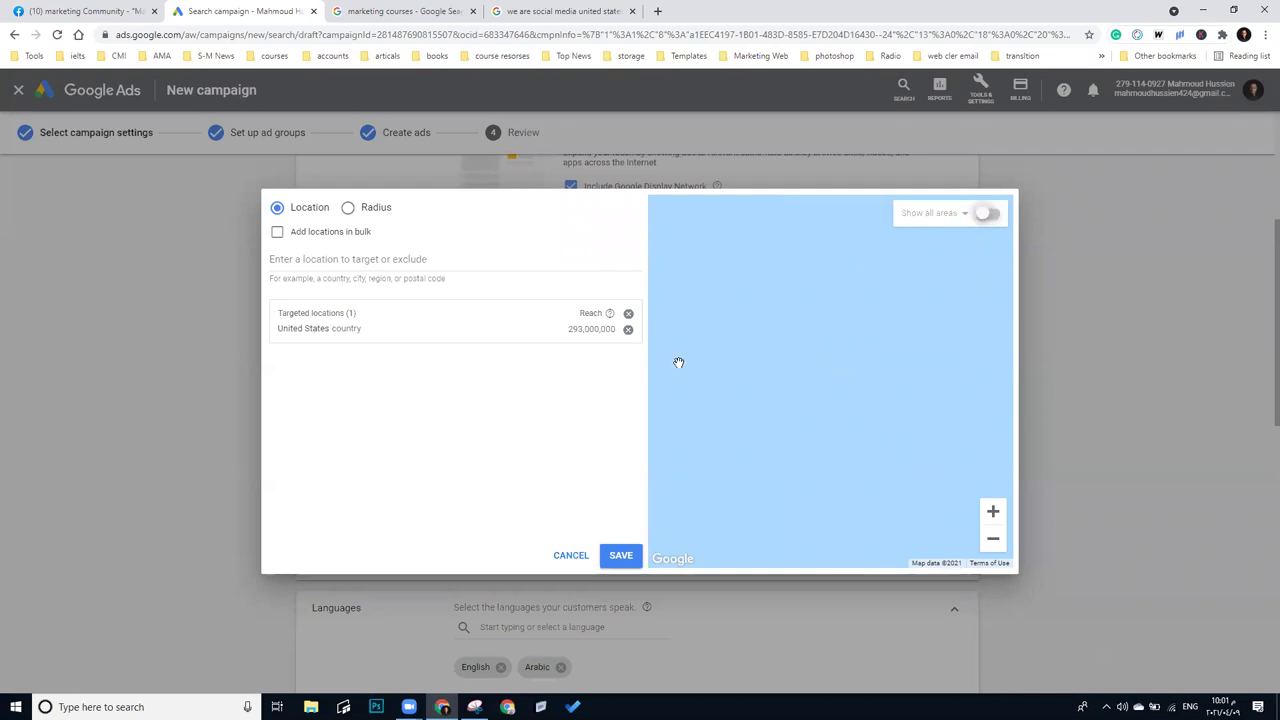
{"action": "left_click", "coordinate": [985, 550]}
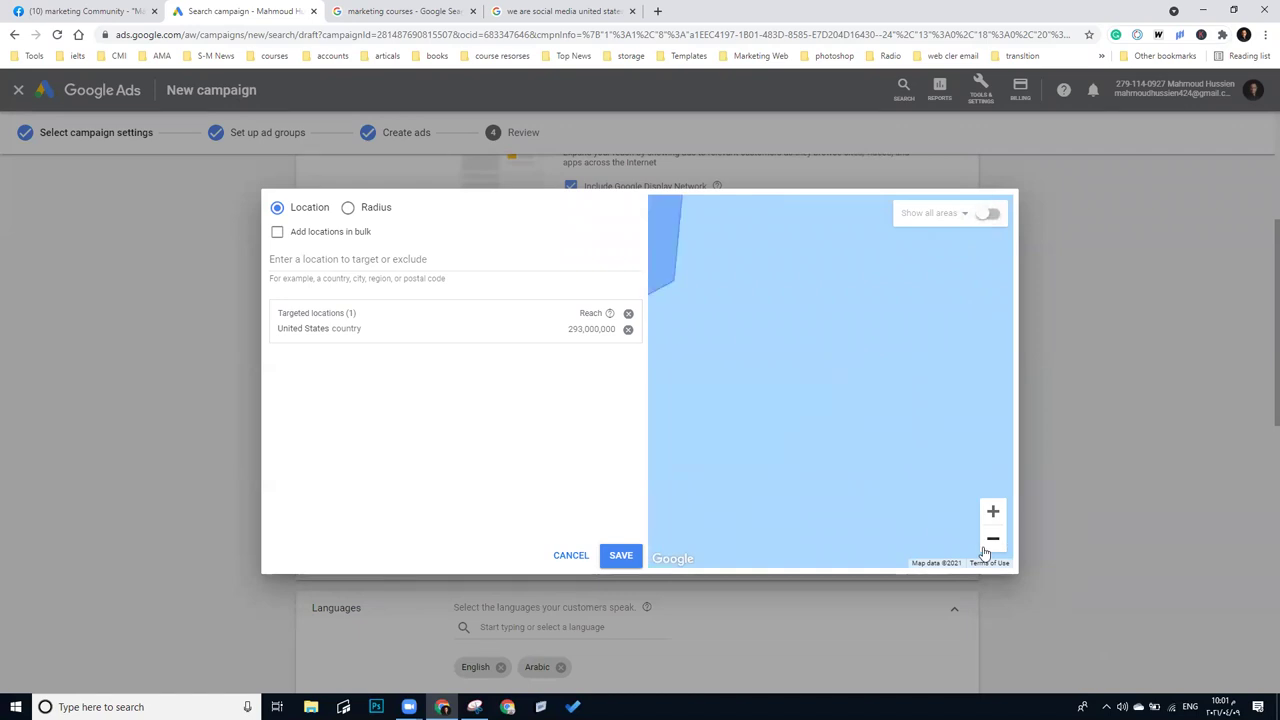
{"action": "left_click", "coordinate": [985, 550]}
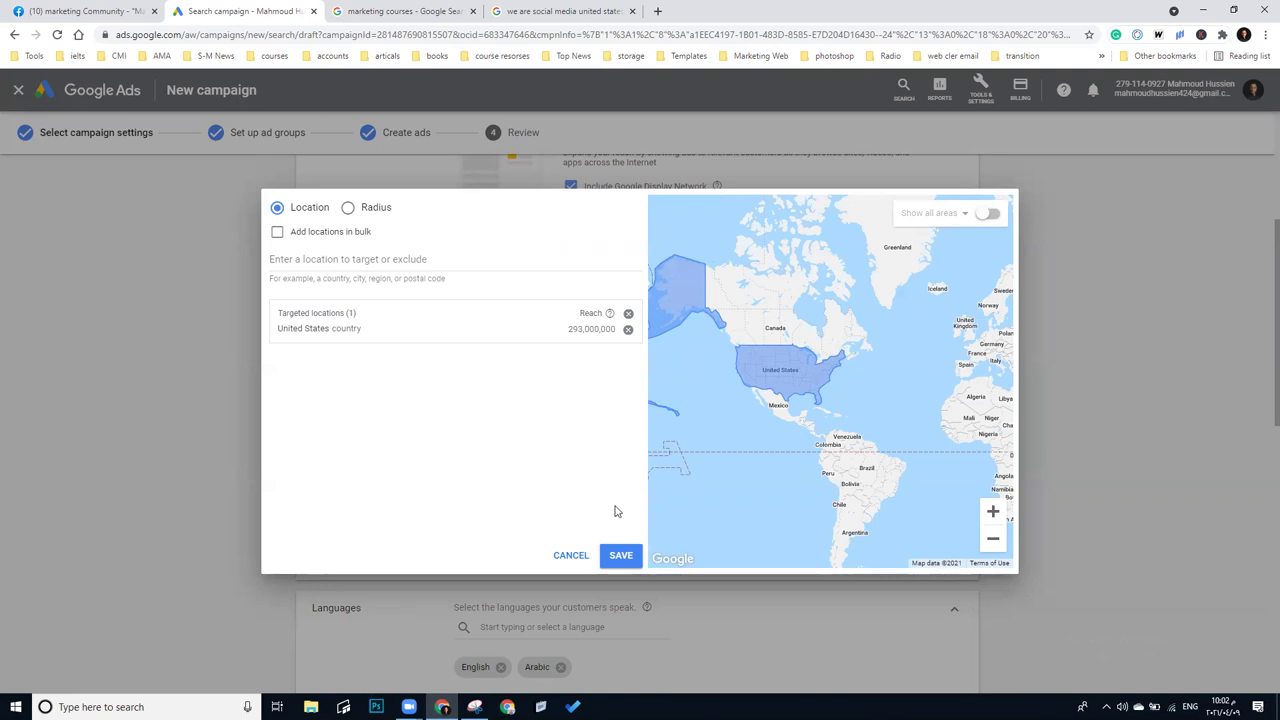
- Save the United States-only location targeting and open the Languages search box
{"action": "left_click", "coordinate": [614, 557]}
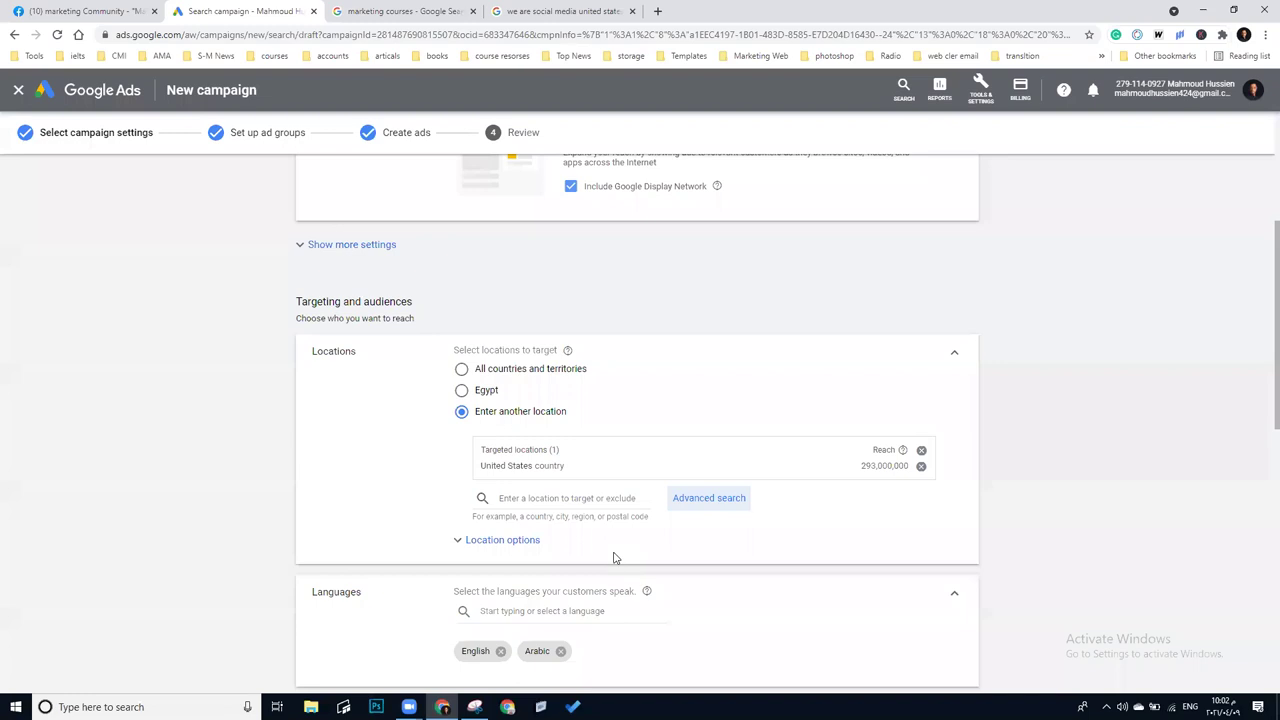
{"action": "scroll", "coordinate": [615, 557], "scroll_direction": "down", "scroll_amount": 1}
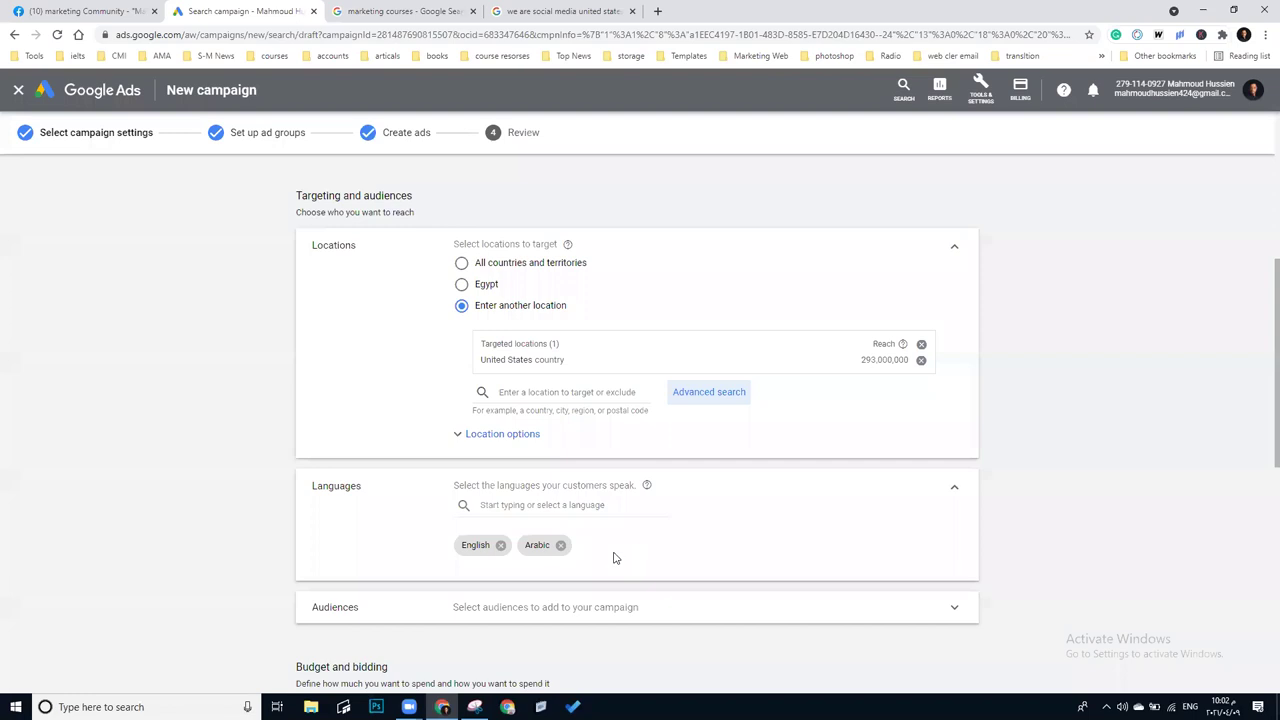
{"action": "scroll", "coordinate": [627, 544], "scroll_direction": "down", "scroll_amount": 1}
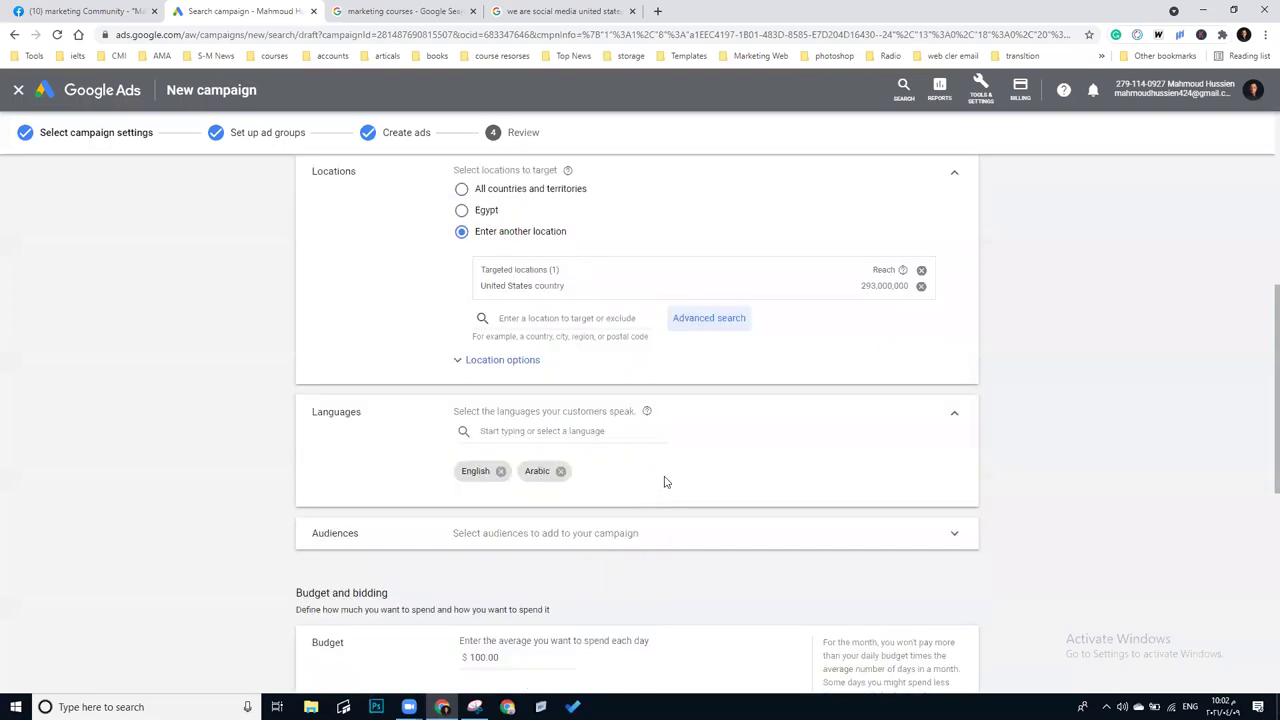
{"action": "left_click", "coordinate": [586, 432]}
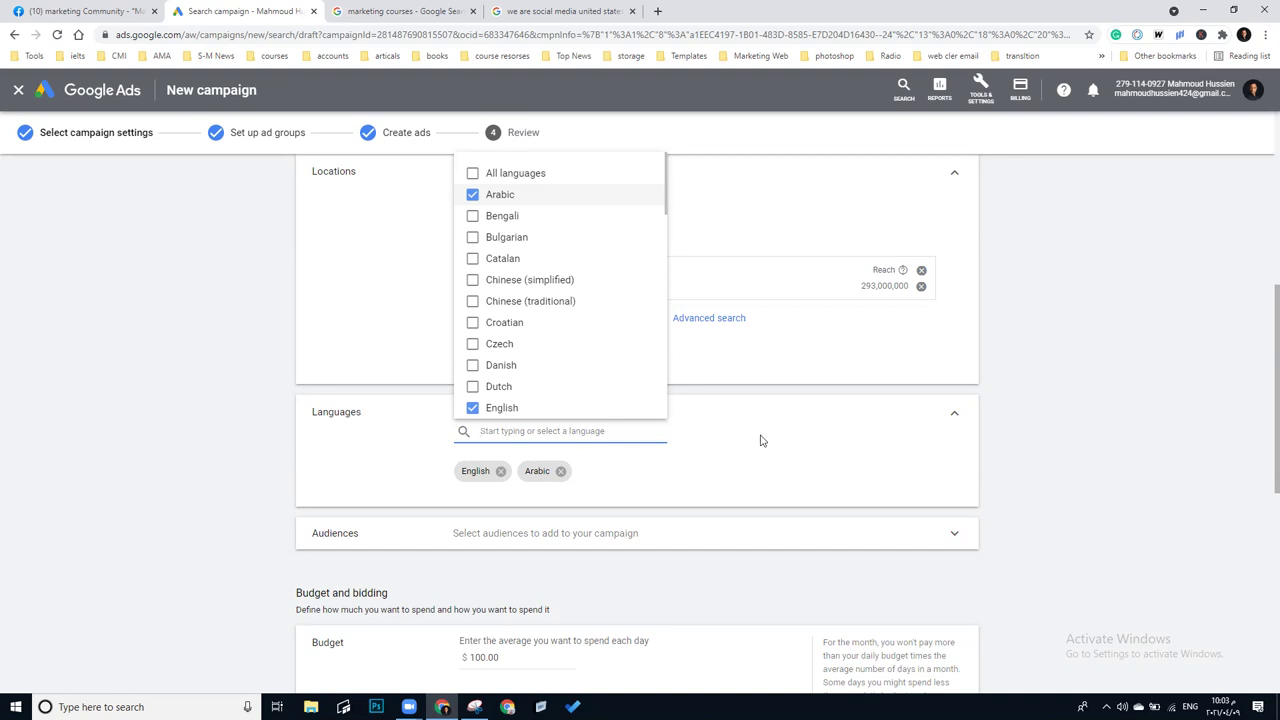
- Close the language list with English and Arabic both selected
{"action": "left_click", "coordinate": [1005, 486]}
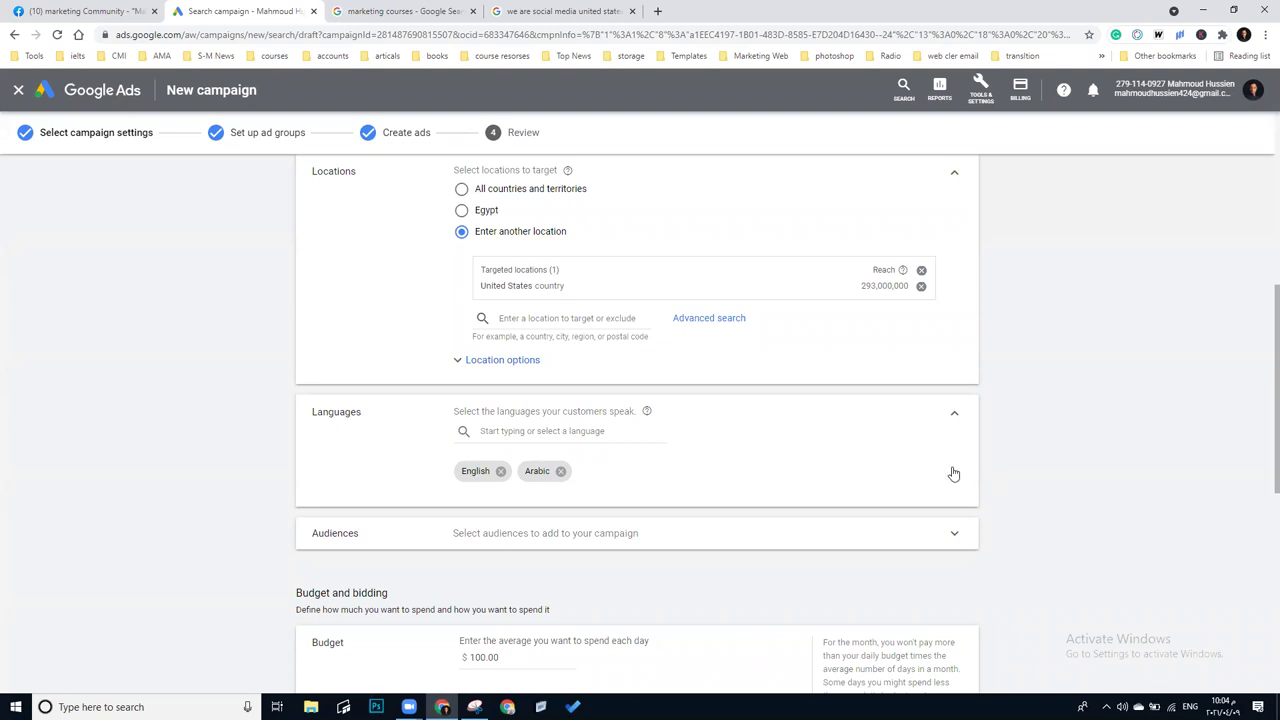
{"action": "left_click", "coordinate": [954, 533]}
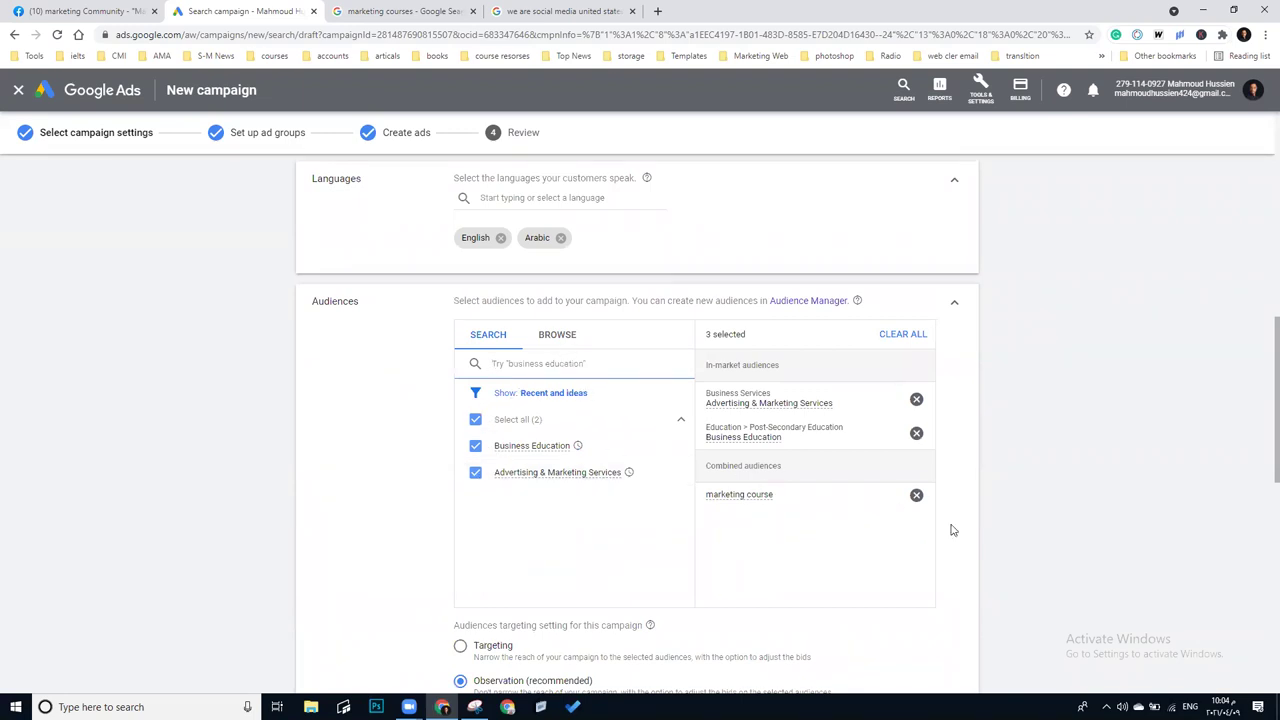
{"action": "scroll", "coordinate": [952, 530], "scroll_direction": "down", "scroll_amount": 1}
{"action": "scroll", "coordinate": [952, 530], "scroll_direction": "up", "scroll_amount": 1}
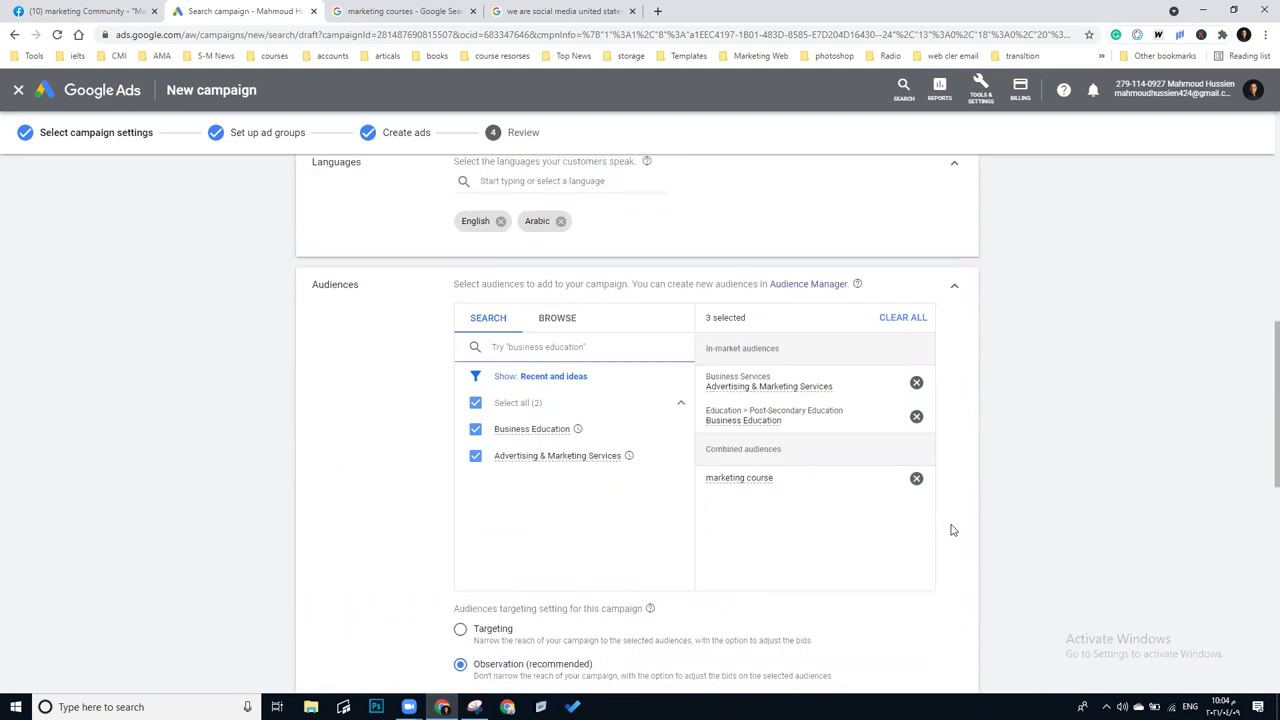
{"action": "scroll", "coordinate": [952, 530], "scroll_direction": "up", "scroll_amount": 3}
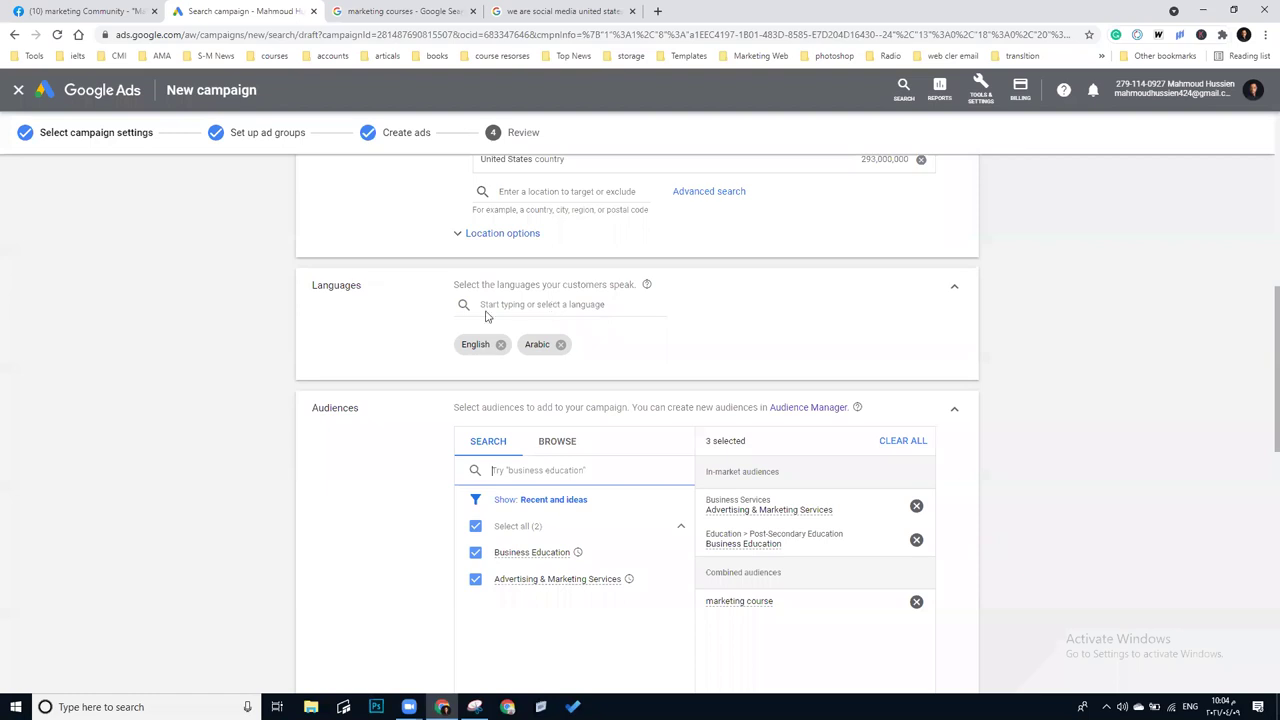
{"action": "left_click", "coordinate": [426, 336]}
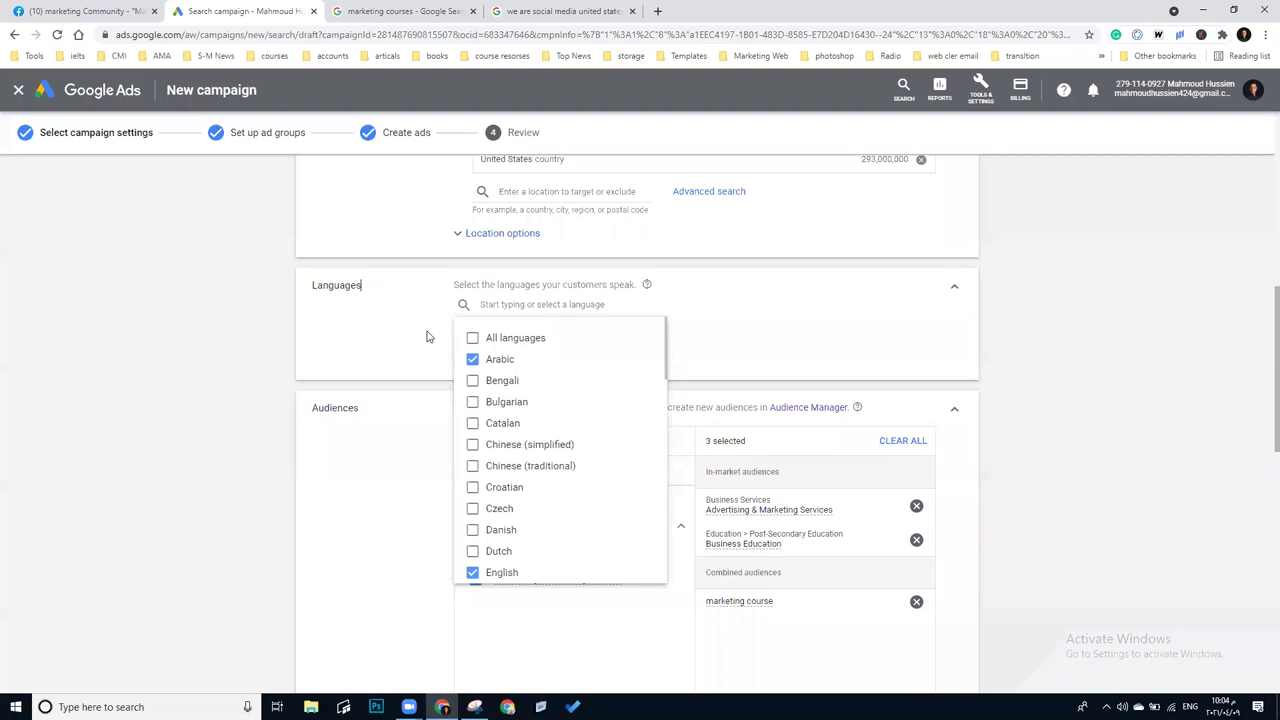
{"action": "left_click", "coordinate": [426, 336]}
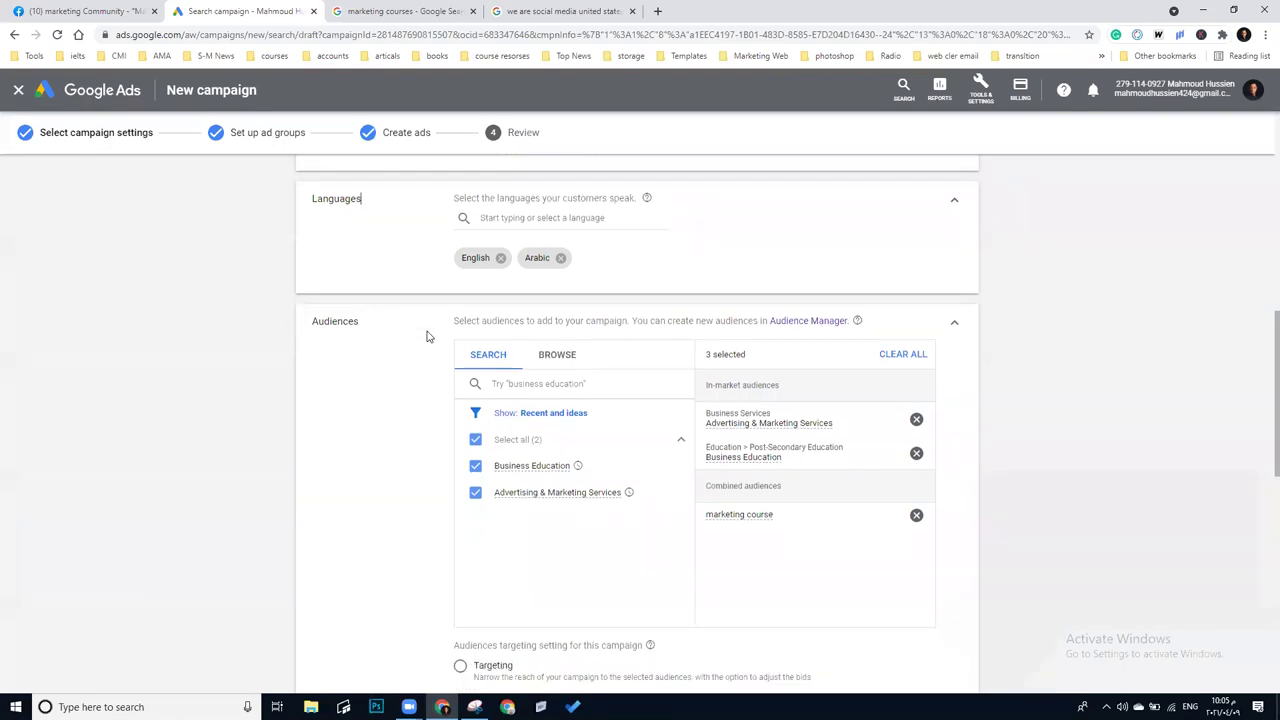
{"action": "scroll", "coordinate": [426, 336], "scroll_direction": "down", "scroll_amount": 2}
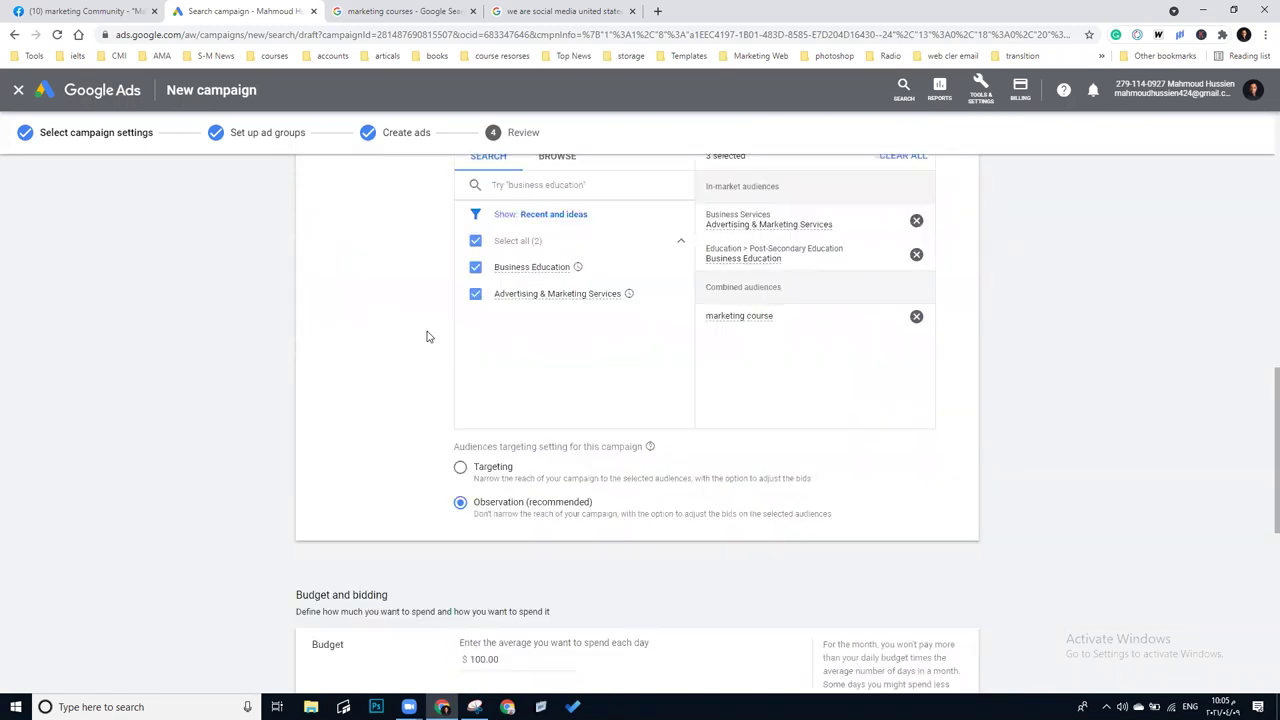
{"action": "scroll", "coordinate": [585, 331], "scroll_direction": "up", "scroll_amount": 1}
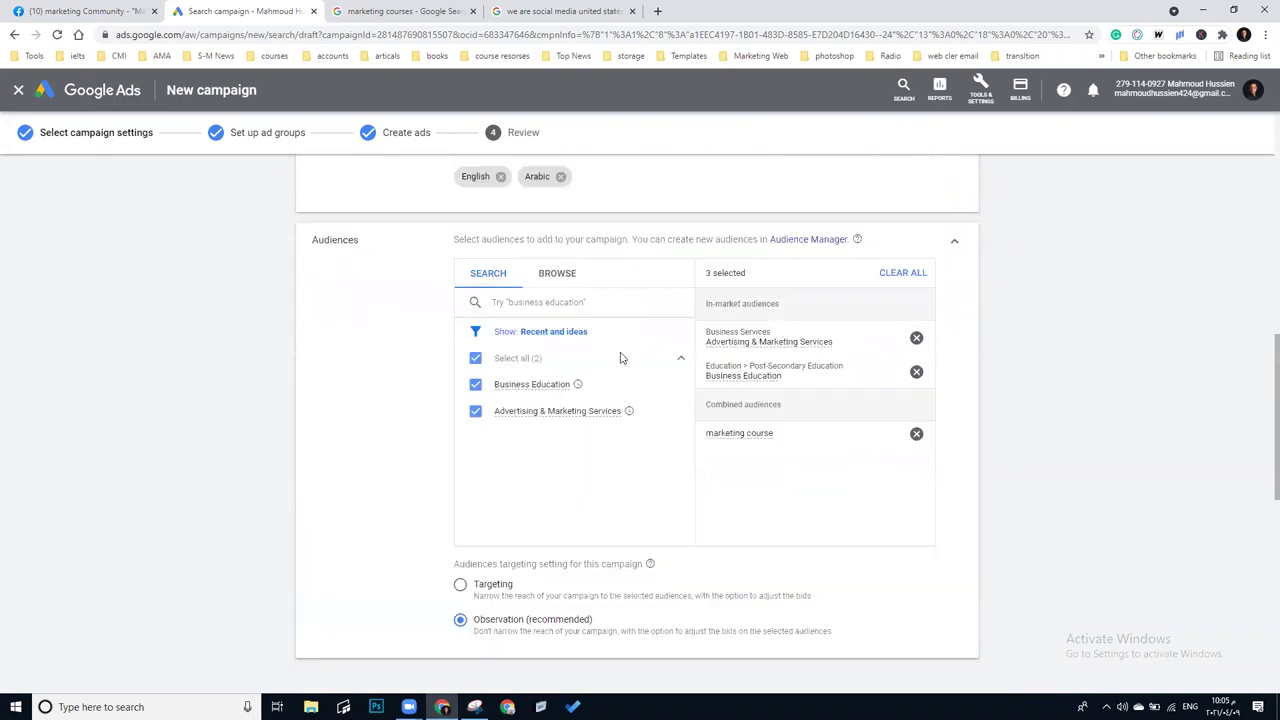
- Deselect all audiences, switch the Show filter between Ideas and Recent and ideas, and check the marketing course details
{"action": "left_click", "coordinate": [570, 275]}
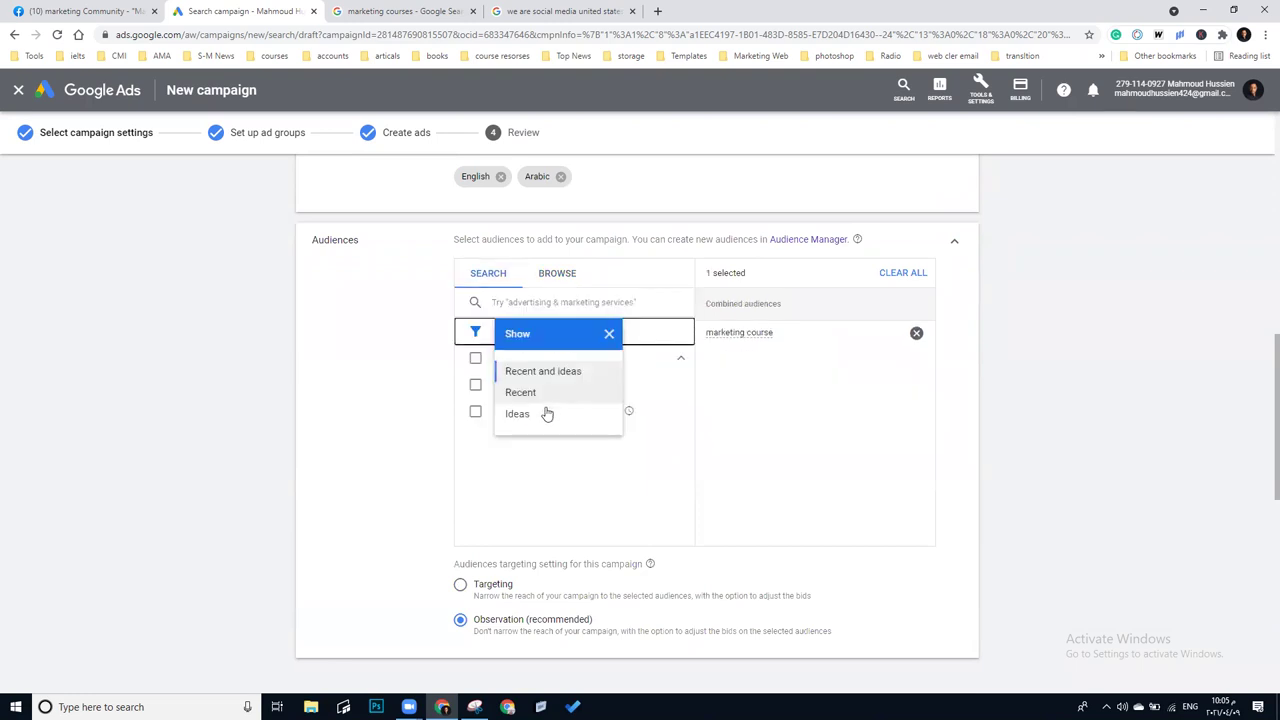
{"action": "left_click", "coordinate": [530, 416]}
{"action": "left_click", "coordinate": [522, 333]}
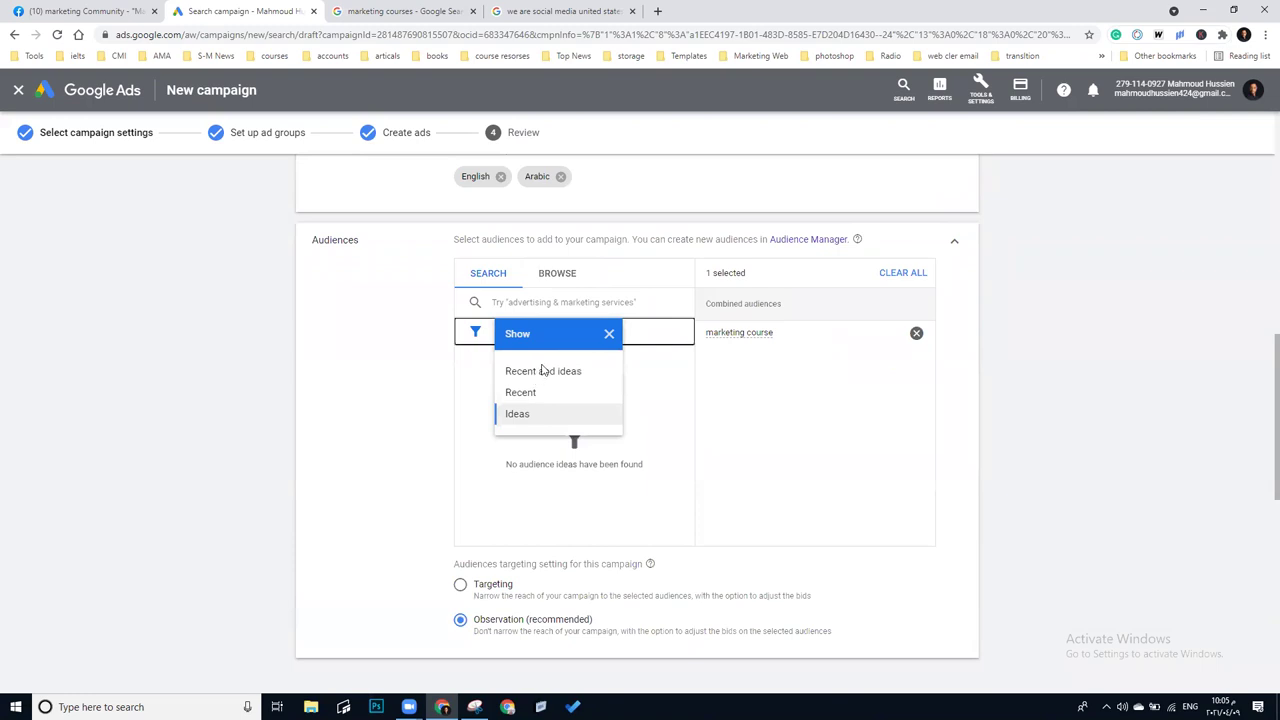
{"action": "left_click", "coordinate": [585, 370]}
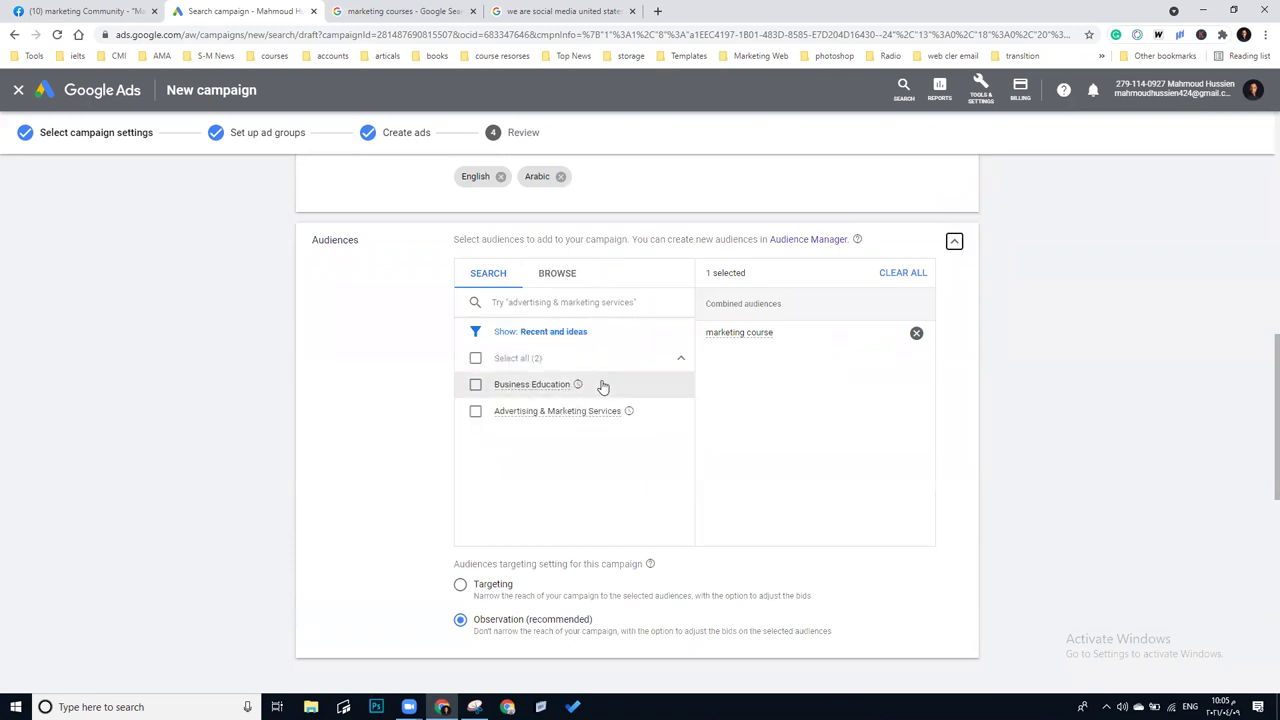
{"action": "left_click", "coordinate": [740, 333]}
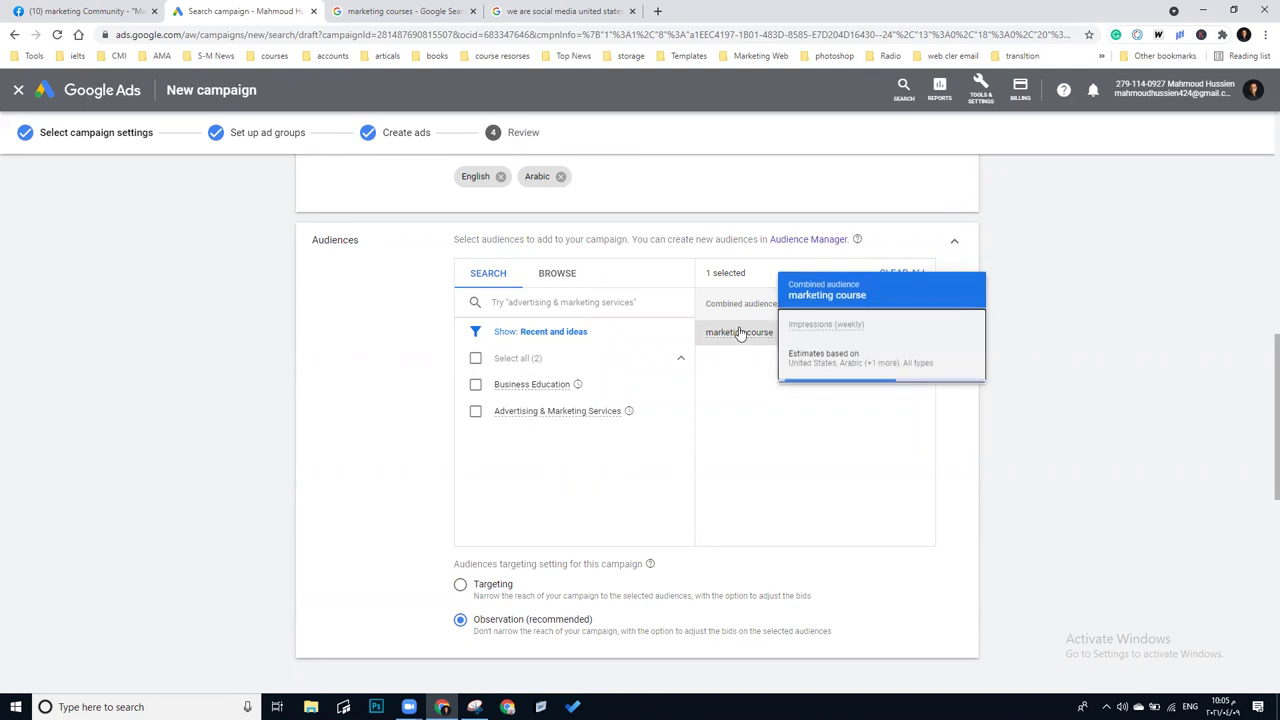
{"action": "left_click", "coordinate": [565, 280]}
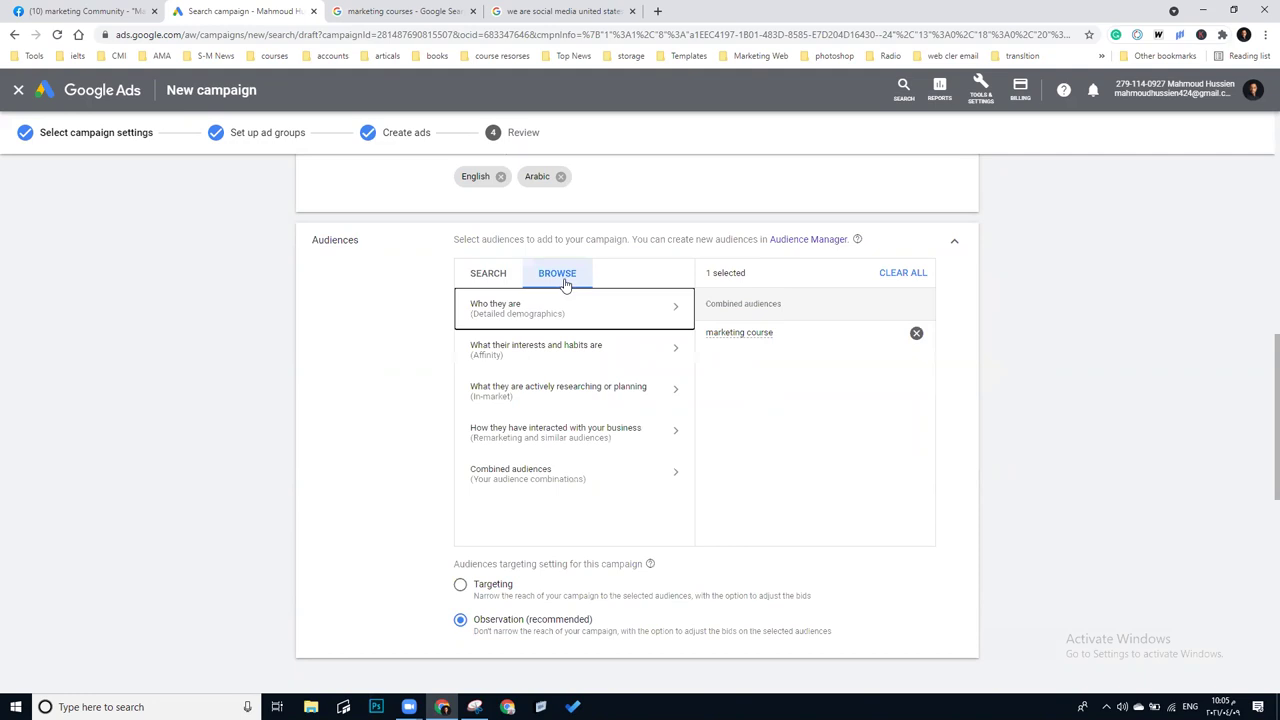
- Open the 'What their interests and habits are' category and scroll through its affinity audiences
{"action": "left_click", "coordinate": [607, 352]}
{"action": "scroll", "coordinate": [608, 366], "scroll_direction": "down", "scroll_amount": 1}
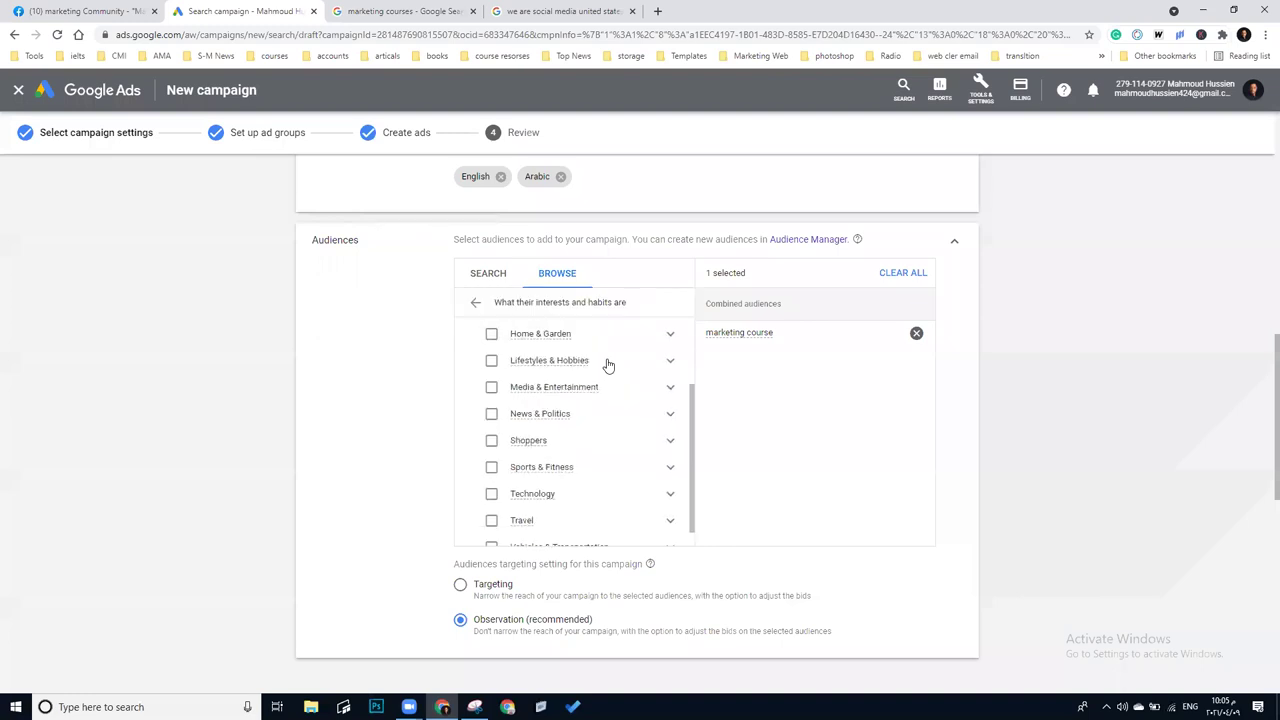
{"action": "scroll", "coordinate": [608, 366], "scroll_direction": "down", "scroll_amount": 1}
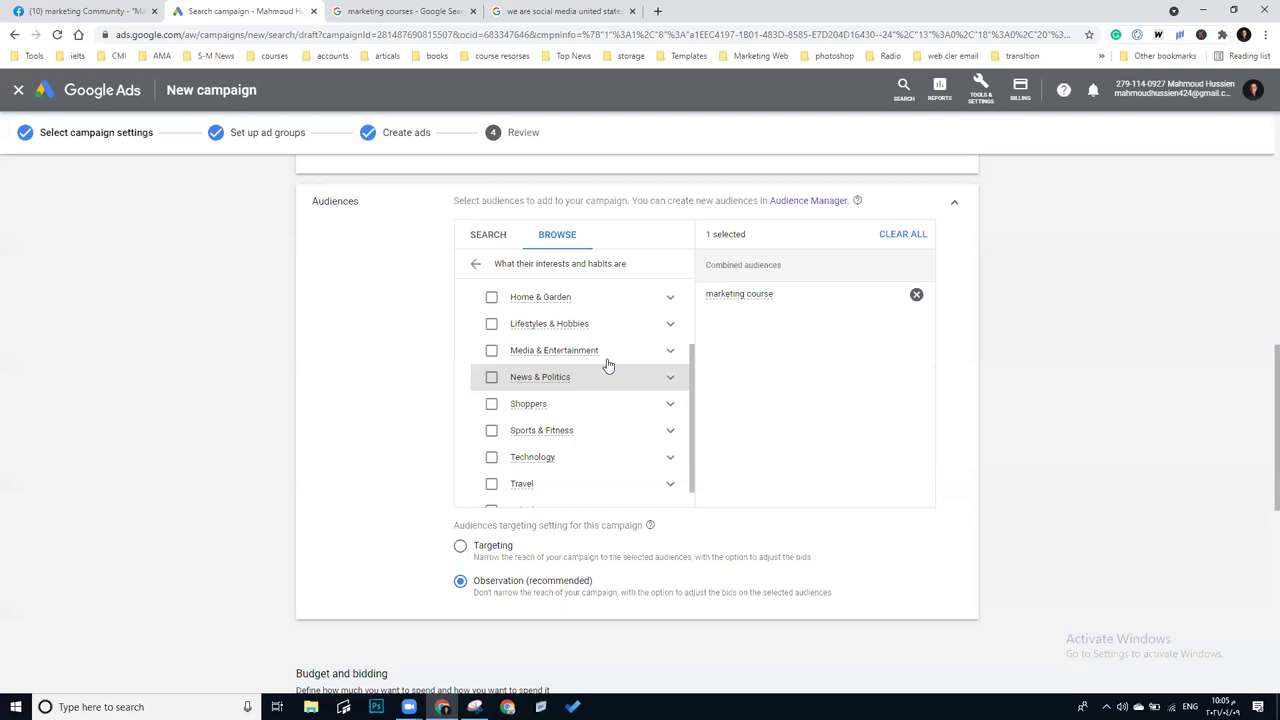
{"action": "scroll", "coordinate": [607, 366], "scroll_direction": "up", "scroll_amount": 2}
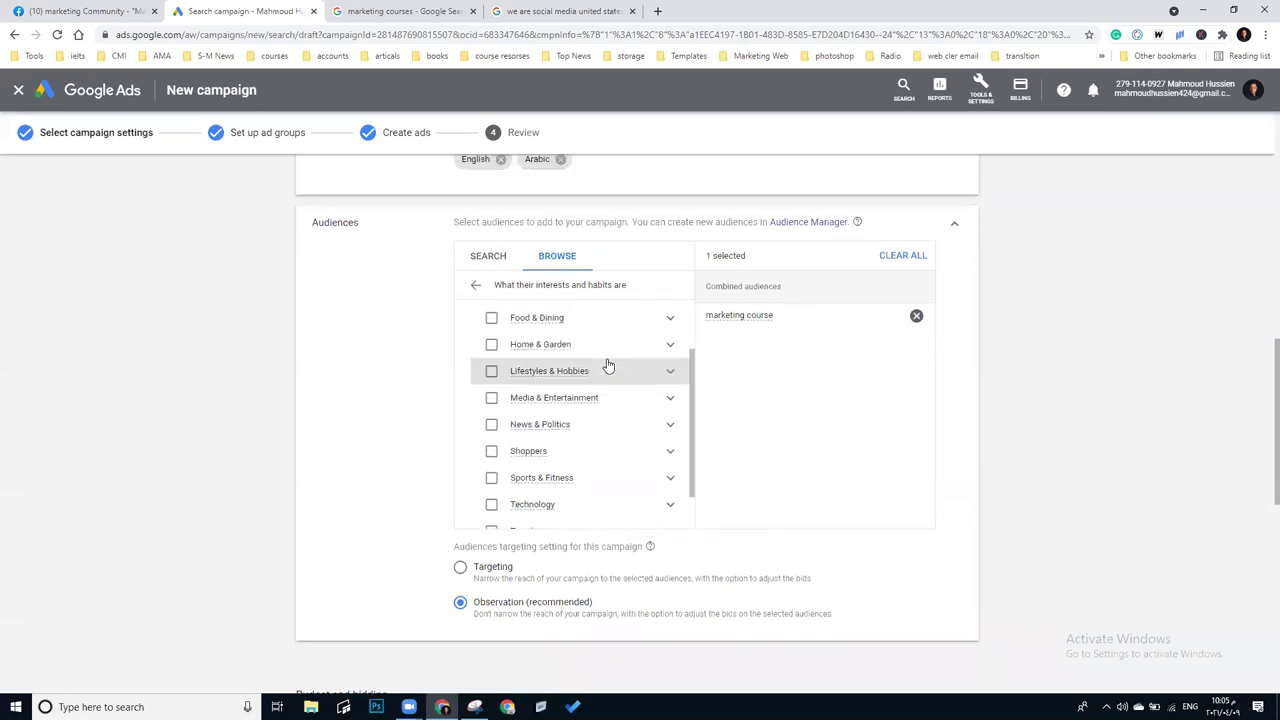
{"action": "scroll", "coordinate": [608, 366], "scroll_direction": "down", "scroll_amount": 2}
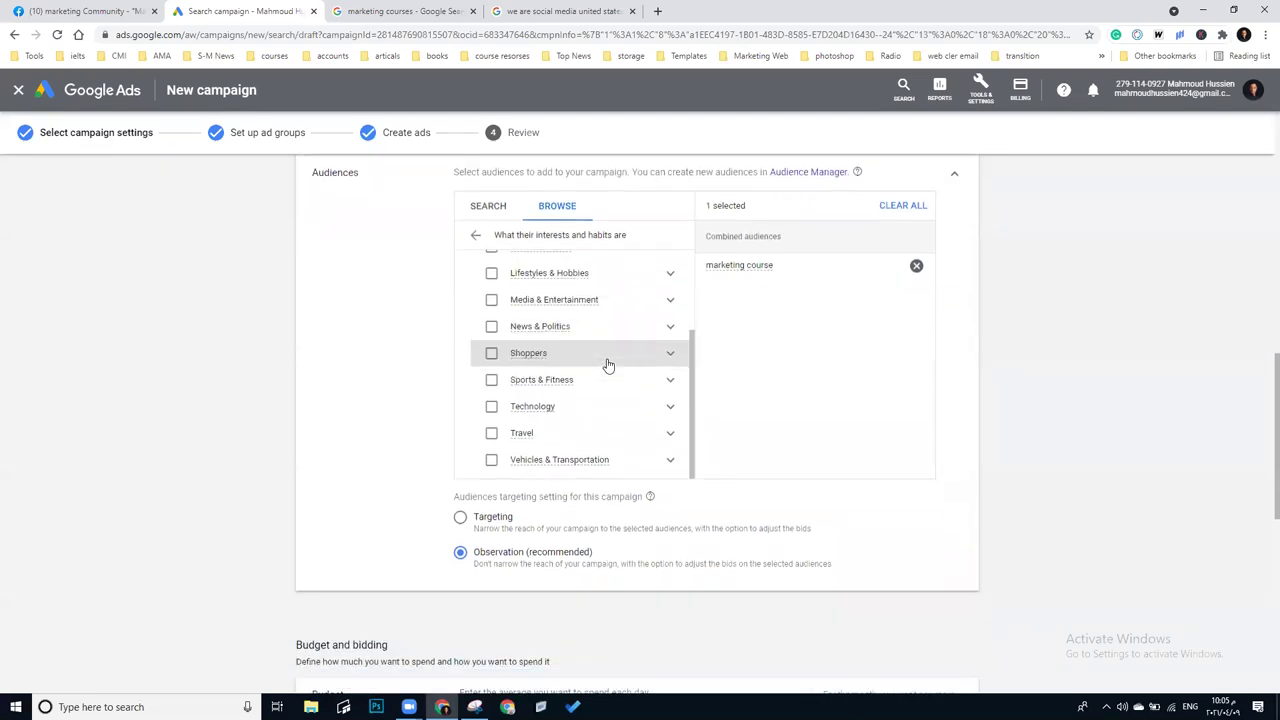
{"action": "scroll", "coordinate": [608, 366], "scroll_direction": "up", "scroll_amount": 2}
{"action": "scroll", "coordinate": [614, 385], "scroll_direction": "up", "scroll_amount": 2}
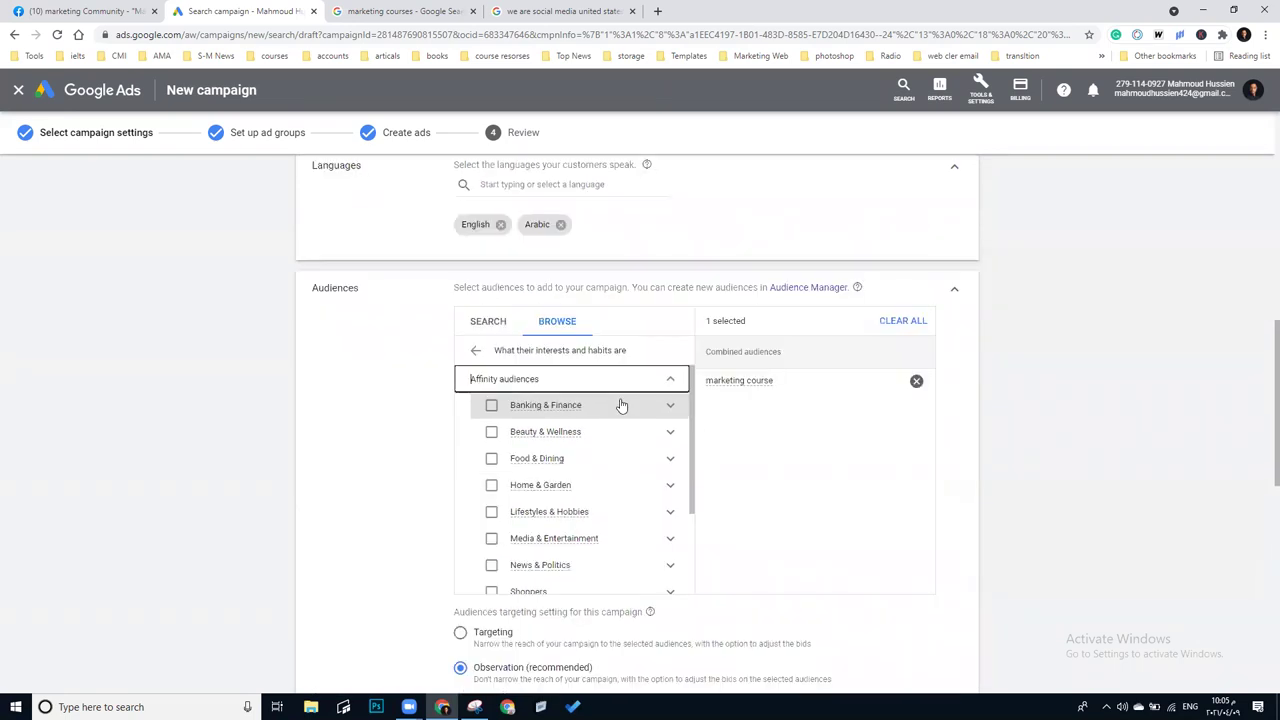
- Add then remove Banking & Finance, view its subcategories, and return to the top-level categories
{"action": "key", "text": "Tab"}
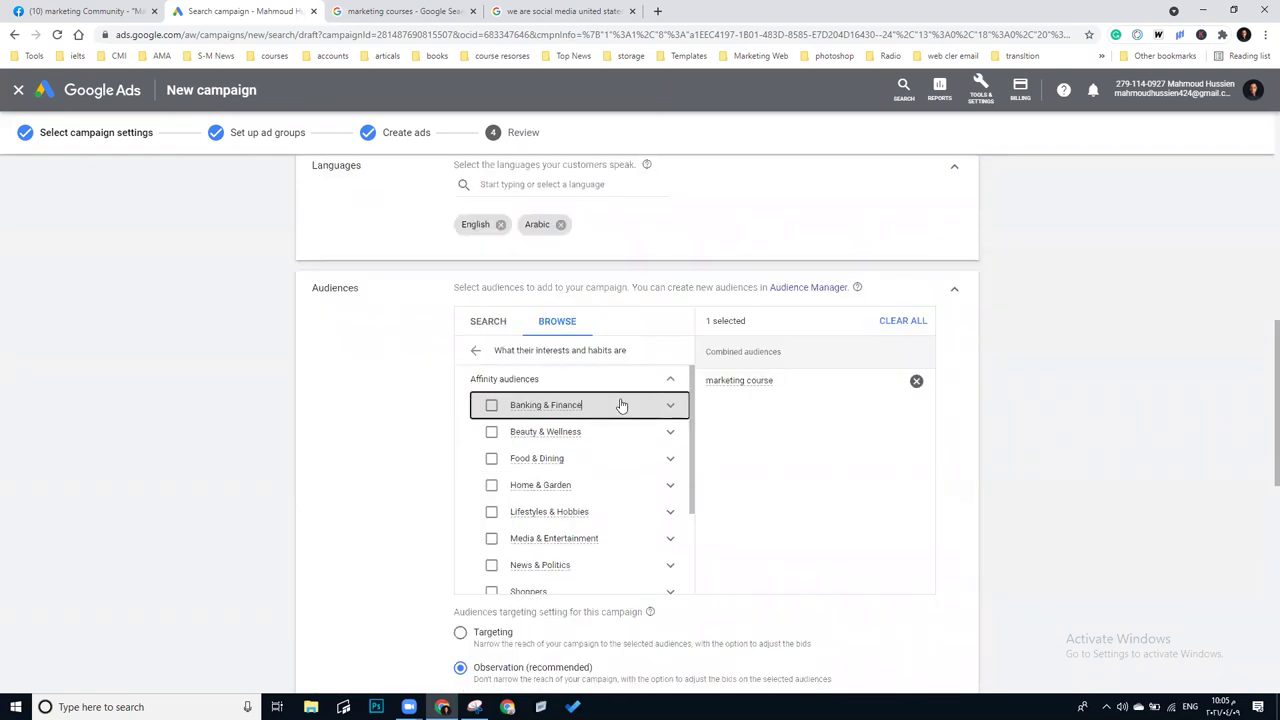
{"action": "left_click", "coordinate": [621, 405]}
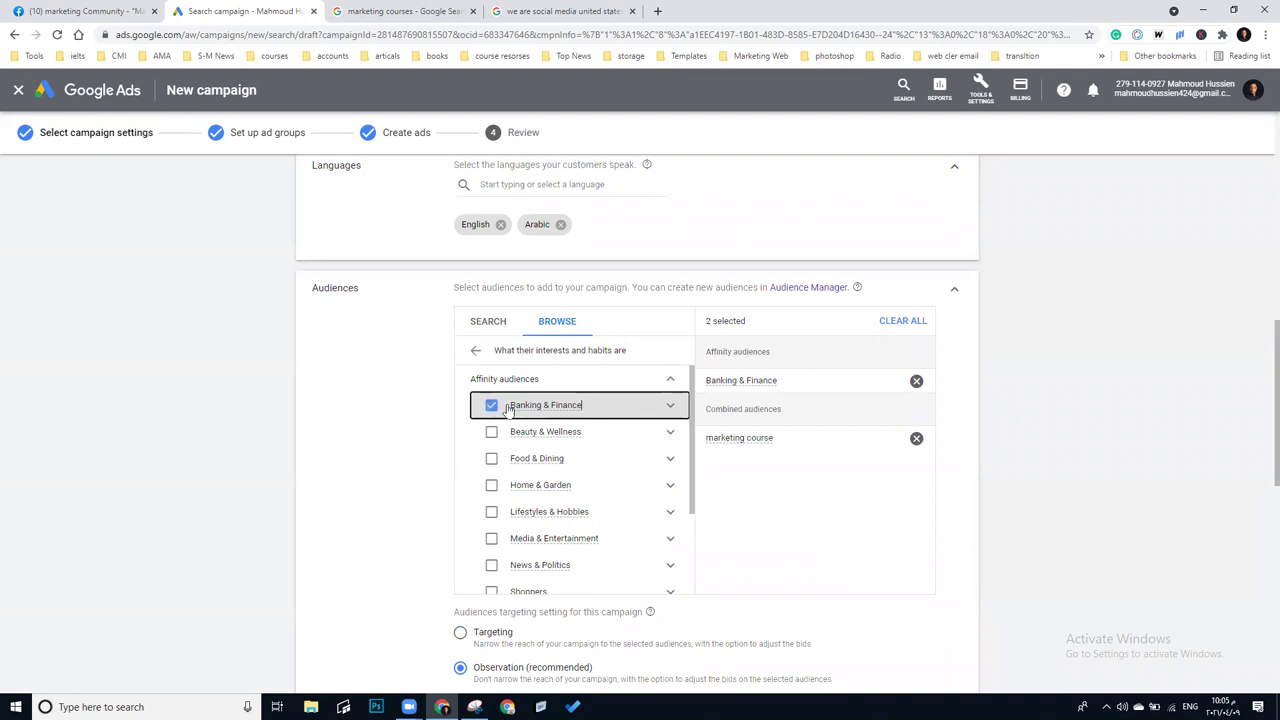
{"action": "left_click", "coordinate": [505, 407]}
{"action": "left_click", "coordinate": [670, 406]}
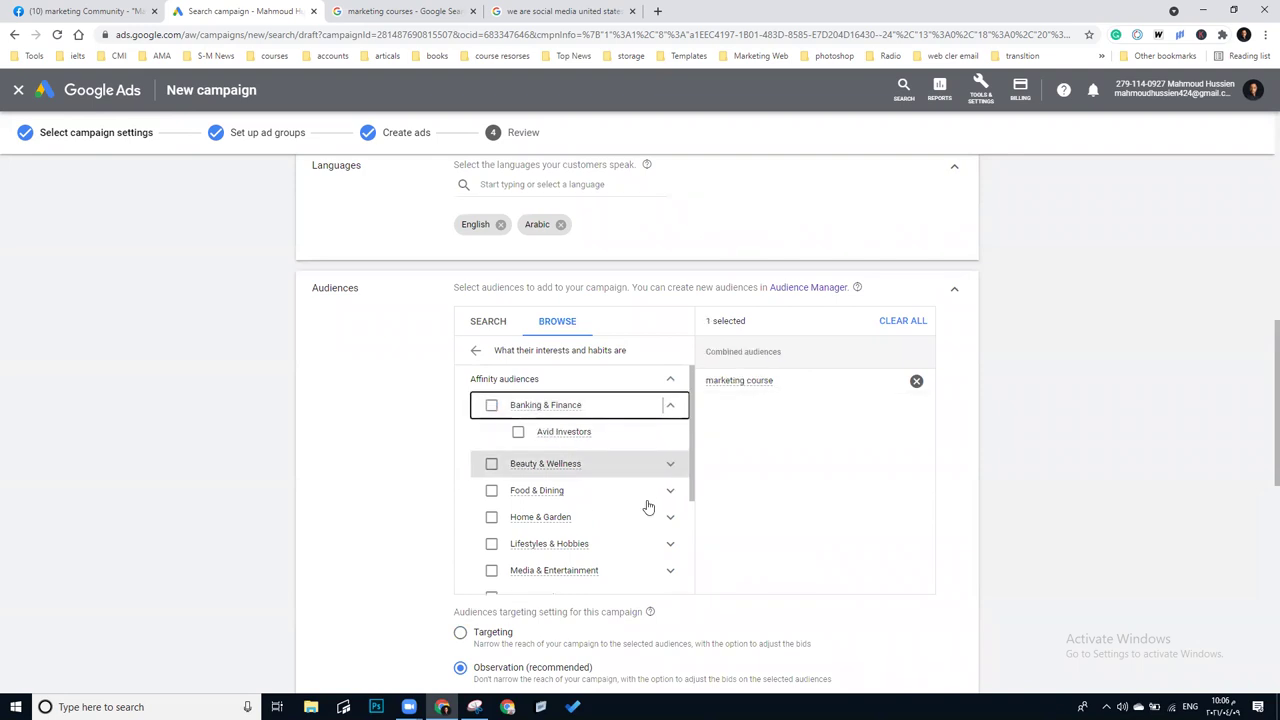
{"action": "scroll", "coordinate": [637, 521], "scroll_direction": "down", "scroll_amount": 5}
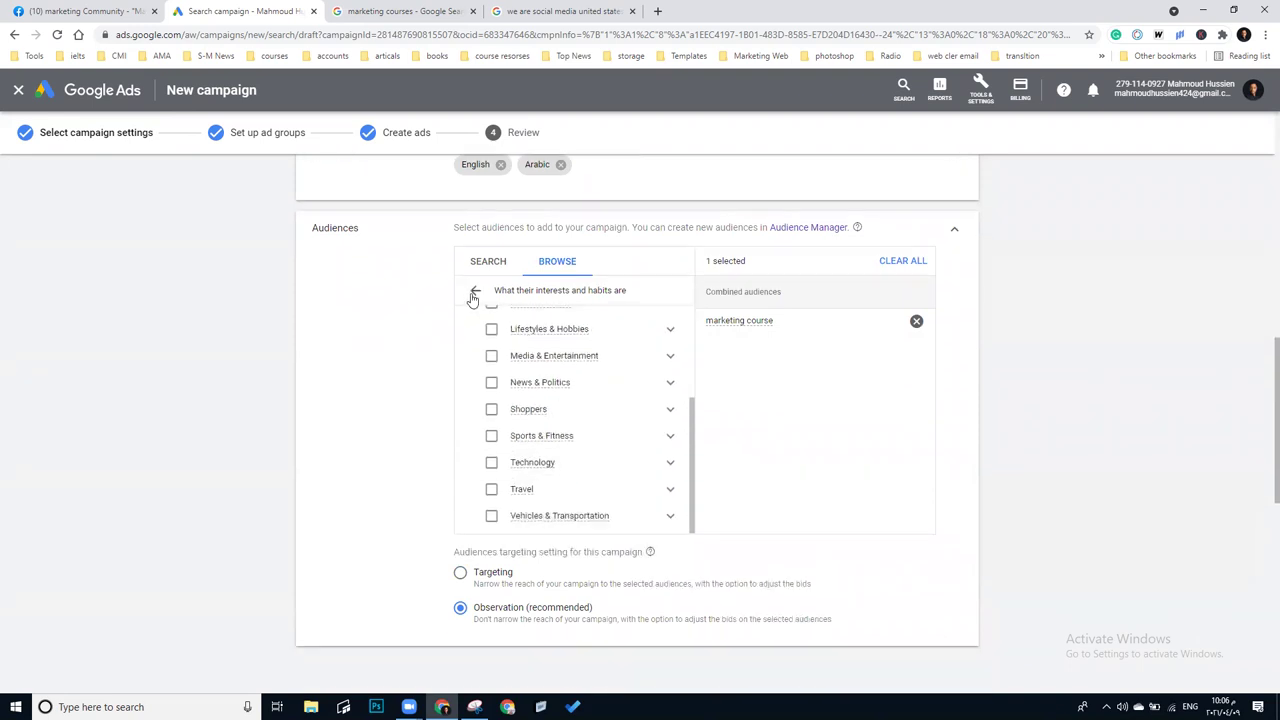
{"action": "left_click", "coordinate": [475, 292]}
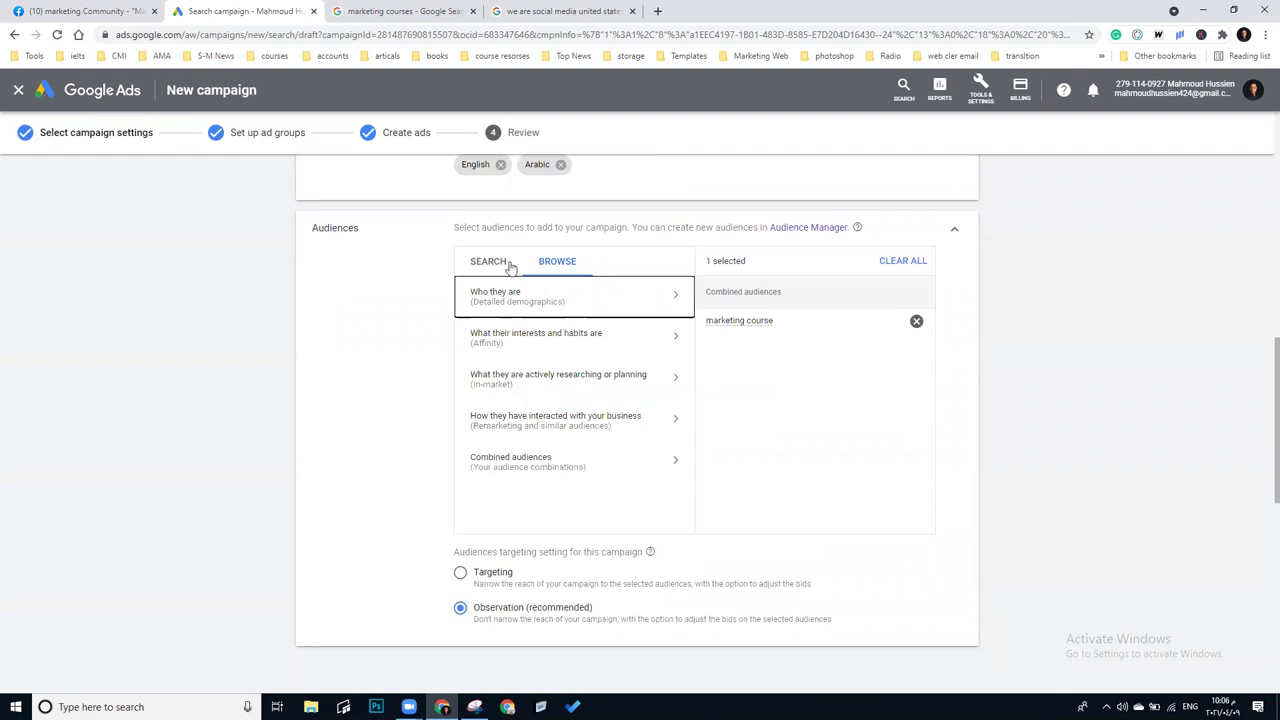
- Search 'marketing course', then remove and re-add marketing course along with Business Education
{"action": "left_click", "coordinate": [491, 261]}
{"action": "type", "text": "marketing "}
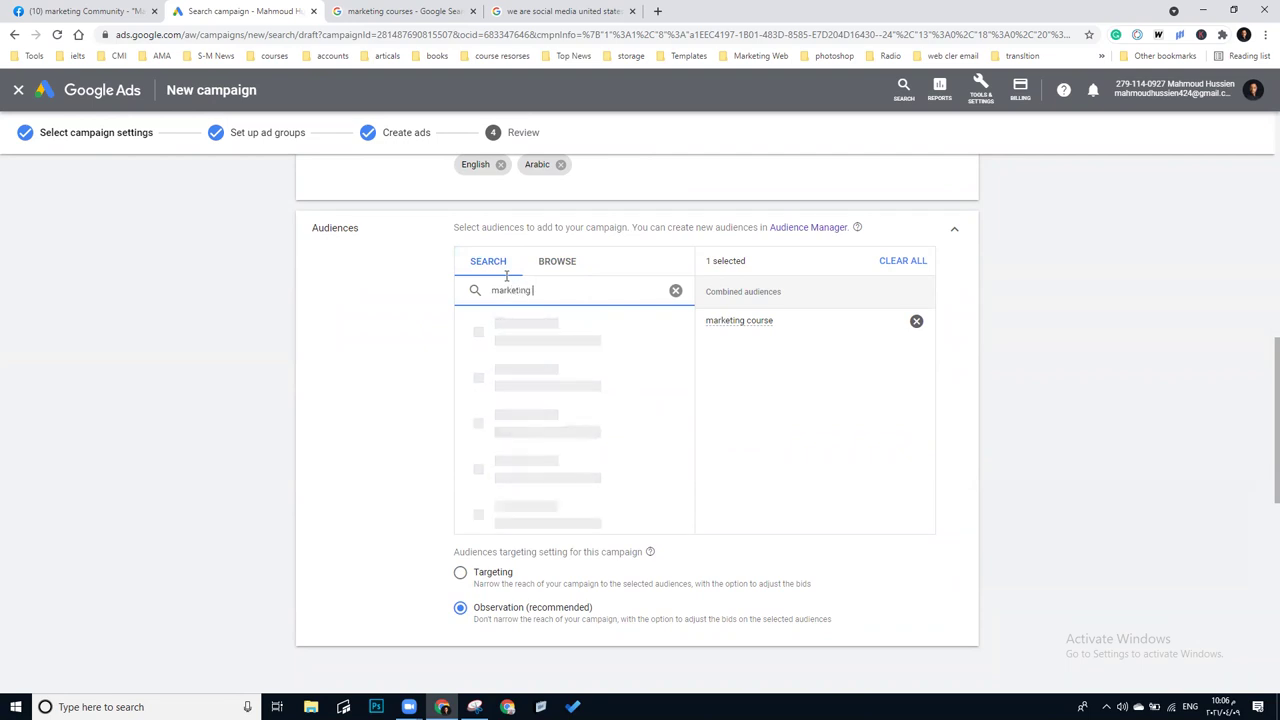
{"action": "type", "text": "course"}
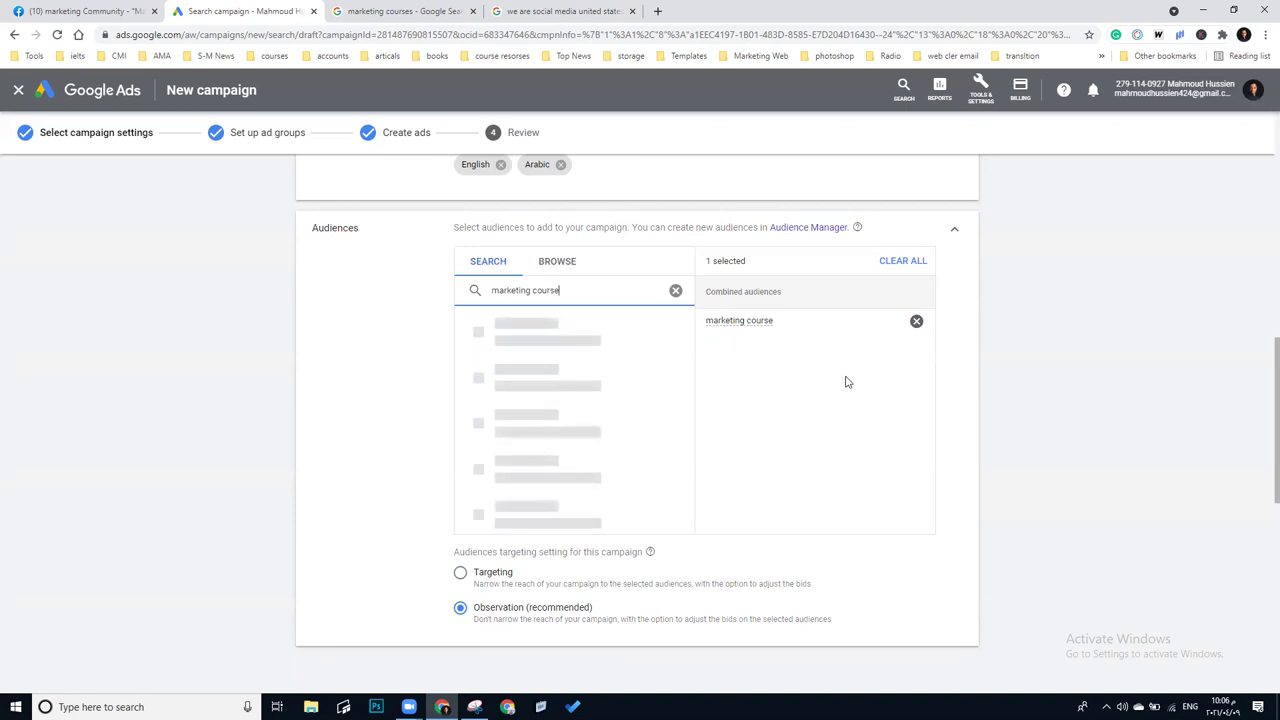
{"action": "left_click", "coordinate": [915, 322]}
{"action": "left_click", "coordinate": [598, 294]}
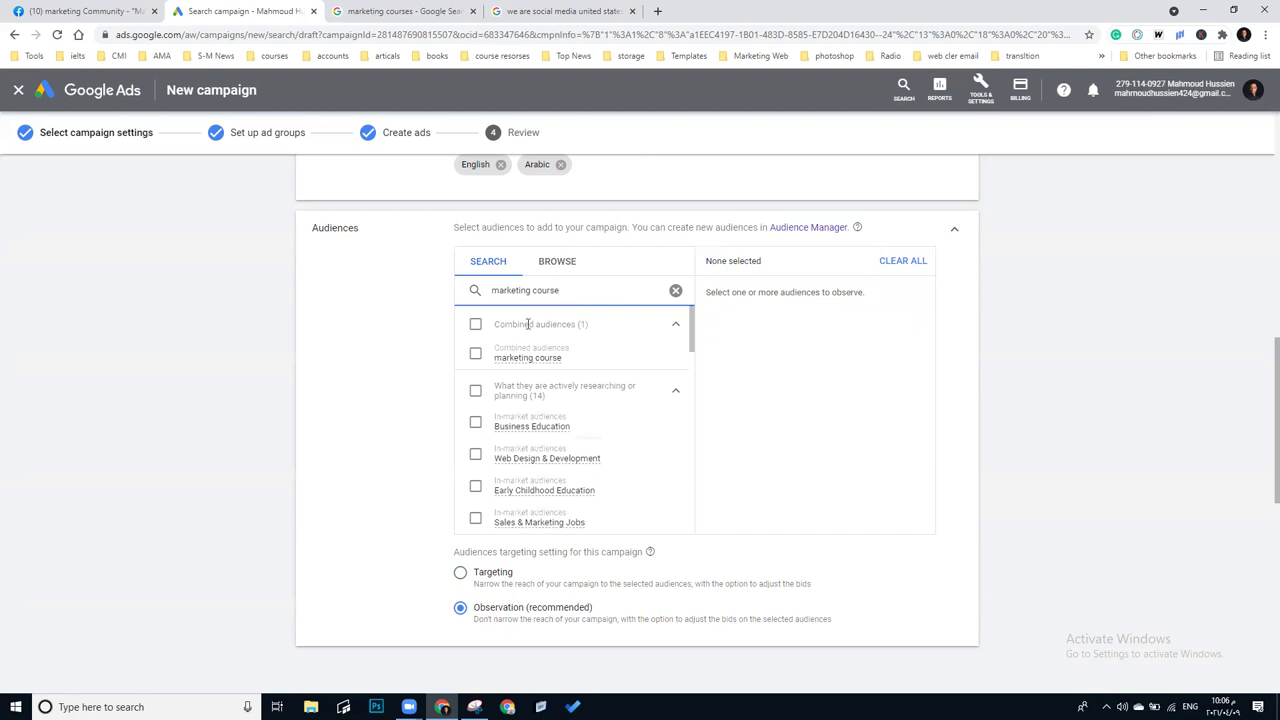
{"action": "left_click", "coordinate": [476, 424]}
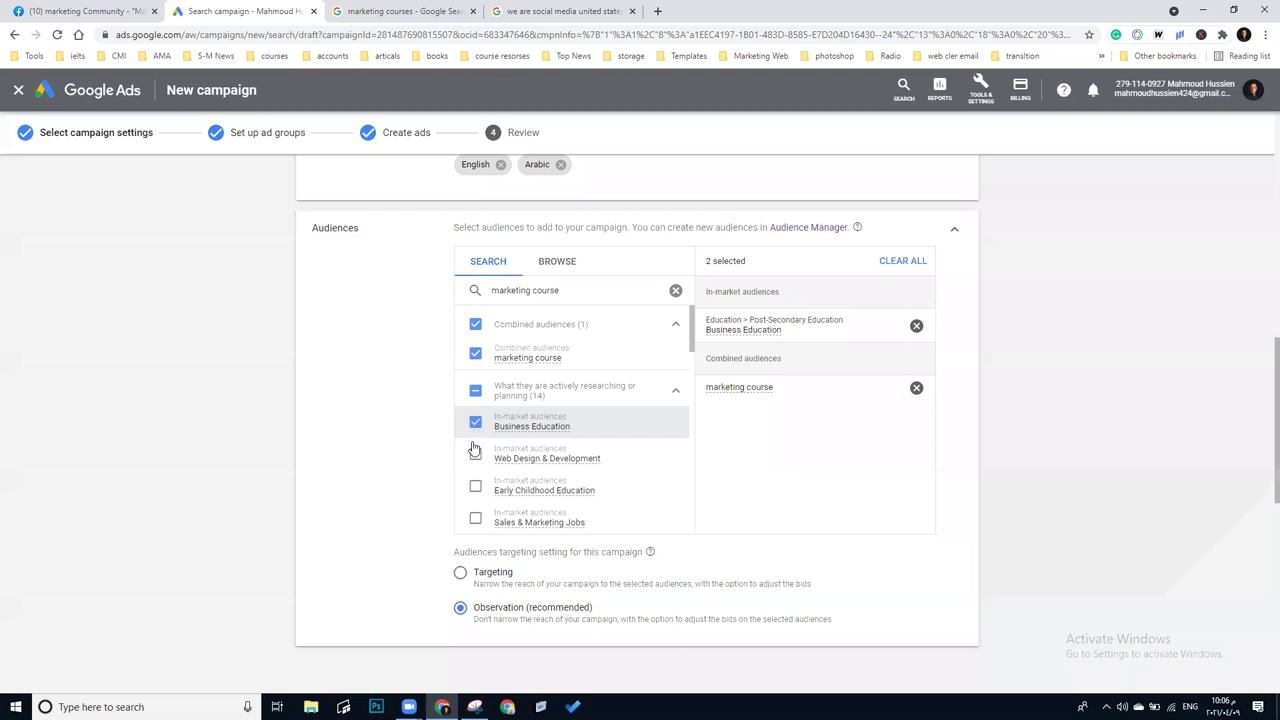
- Add, then remove, the Sales & Marketing Jobs in-market audience
{"action": "scroll", "coordinate": [474, 450], "scroll_direction": "down", "scroll_amount": 1}
{"action": "left_click", "coordinate": [474, 445]}
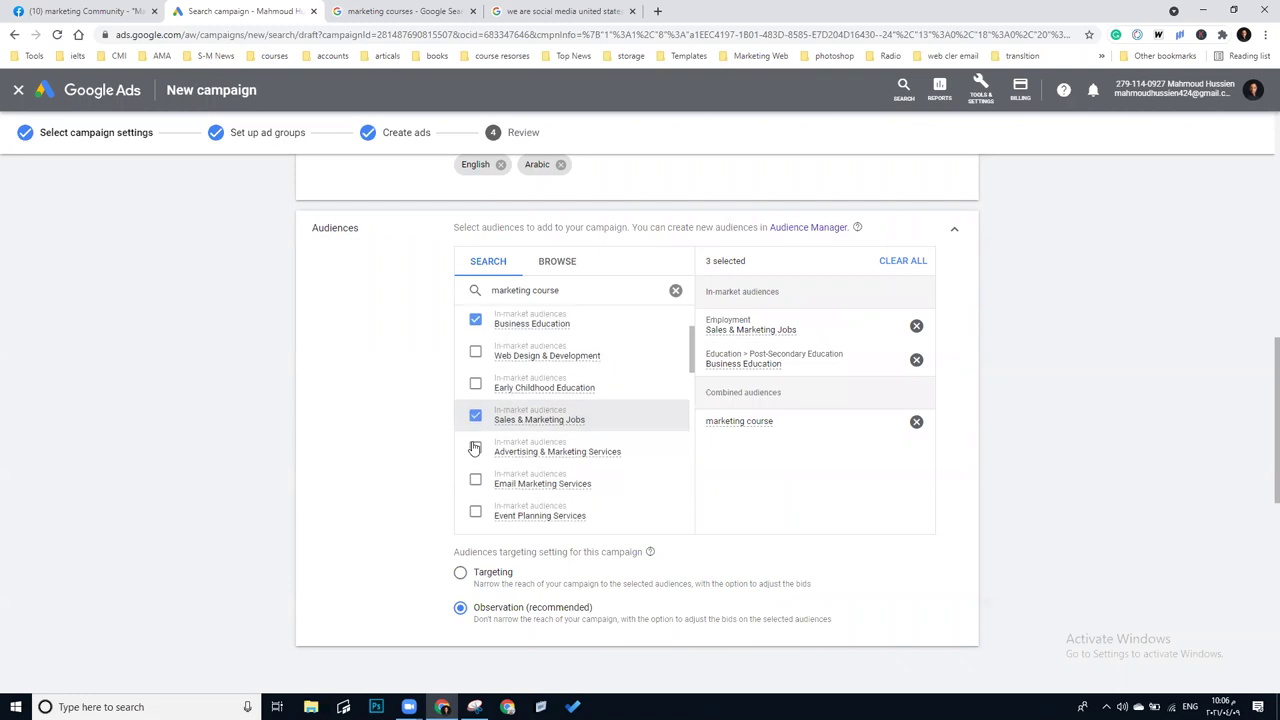
{"action": "scroll", "coordinate": [474, 447], "scroll_direction": "down", "scroll_amount": 1}
{"action": "left_click", "coordinate": [475, 396]}
- Scroll down the results and select the Bachelor's Degree and Education Sector audiences
{"action": "scroll", "coordinate": [477, 428], "scroll_direction": "down", "scroll_amount": 1}
{"action": "scroll", "coordinate": [478, 430], "scroll_direction": "down", "scroll_amount": 1}
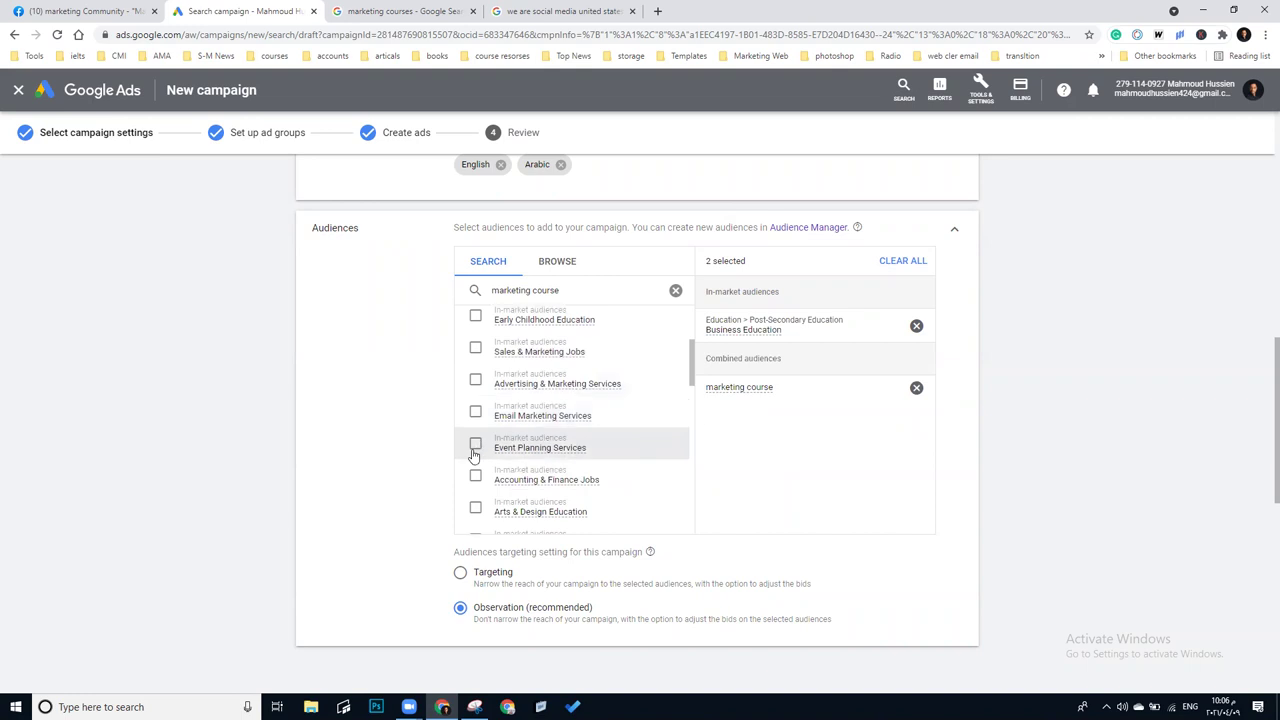
{"action": "scroll", "coordinate": [474, 455], "scroll_direction": "down", "scroll_amount": 2}
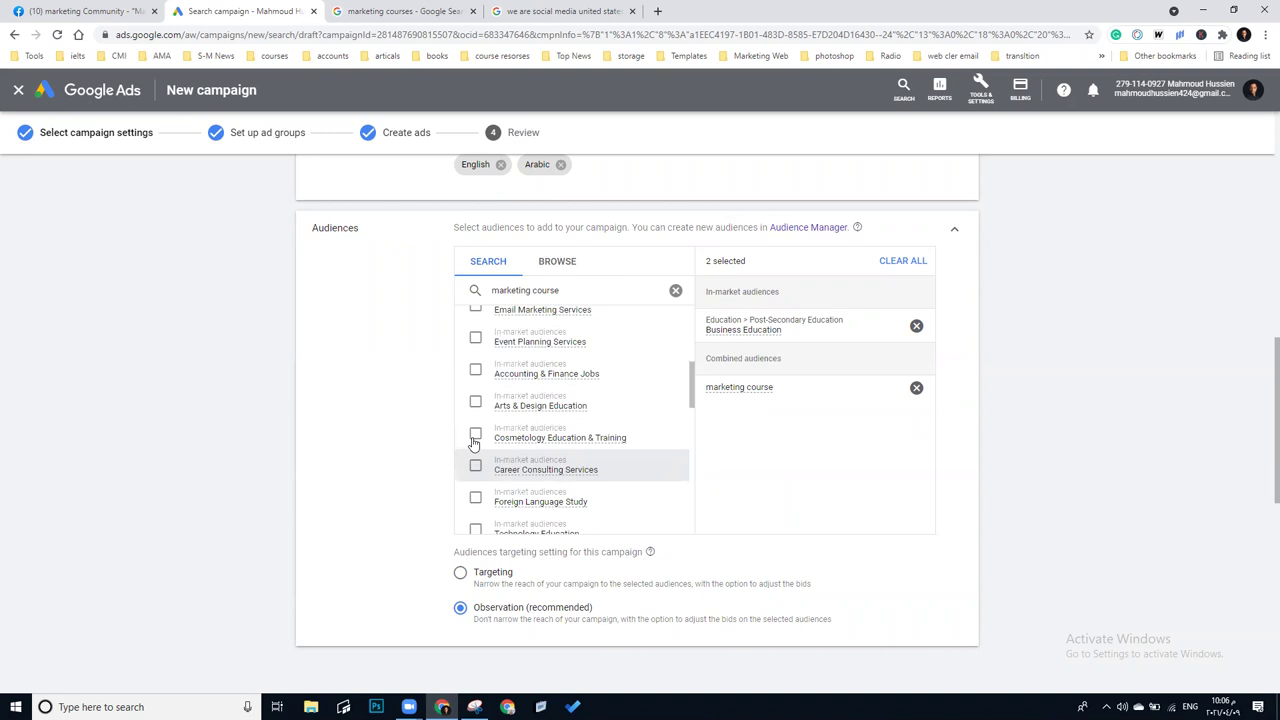
{"action": "scroll", "coordinate": [474, 443], "scroll_direction": "down", "scroll_amount": 1}
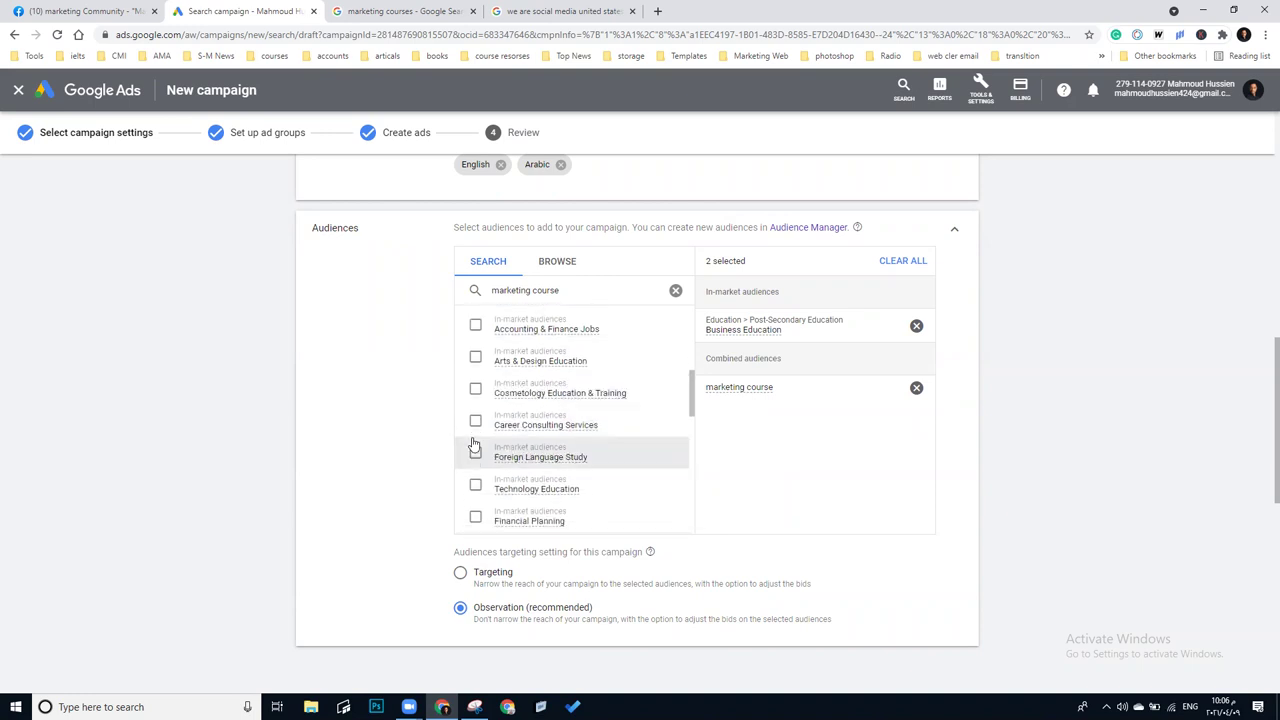
{"action": "scroll", "coordinate": [474, 445], "scroll_direction": "down", "scroll_amount": 2}
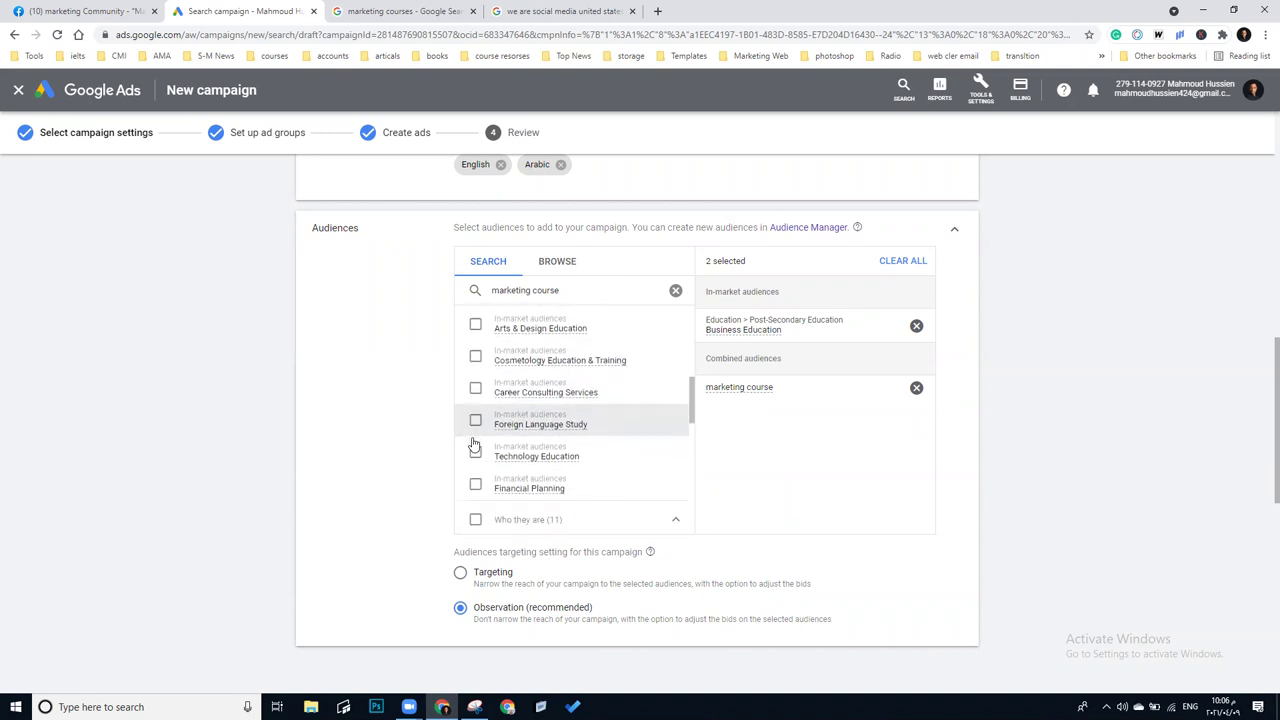
{"action": "scroll", "coordinate": [474, 445], "scroll_direction": "down", "scroll_amount": 3}
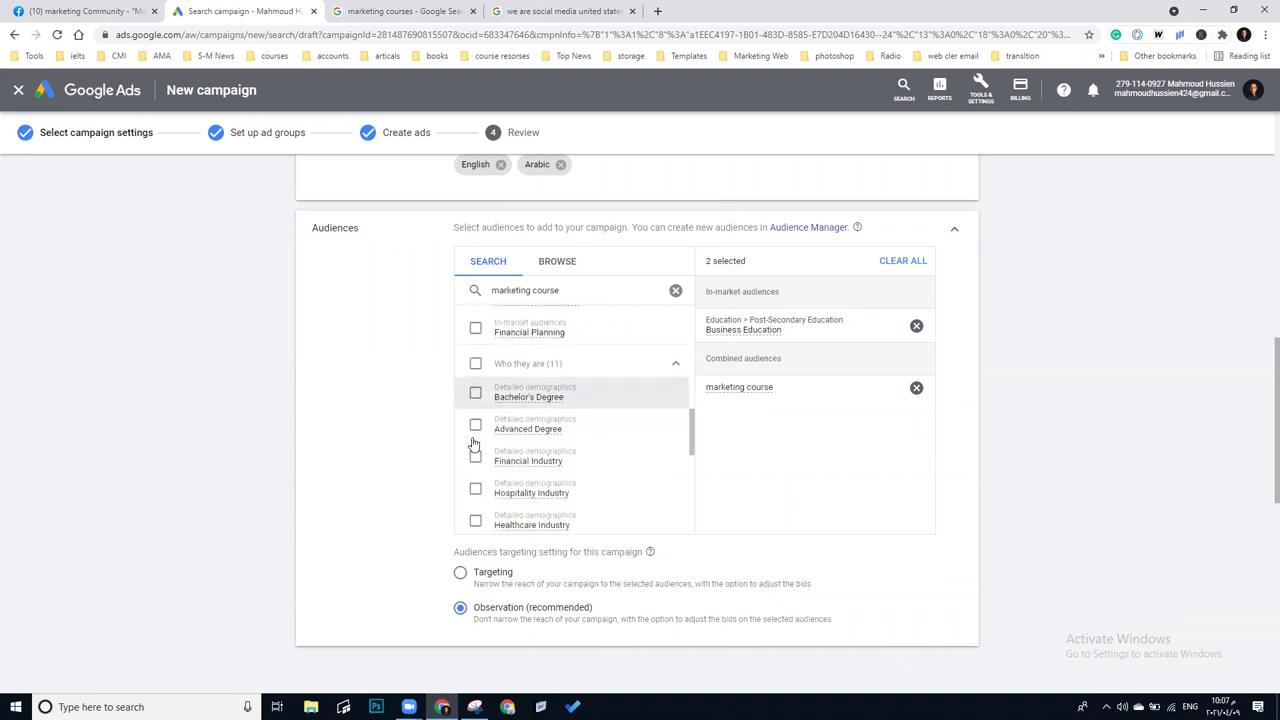
{"action": "scroll", "coordinate": [474, 443], "scroll_direction": "down", "scroll_amount": 1}
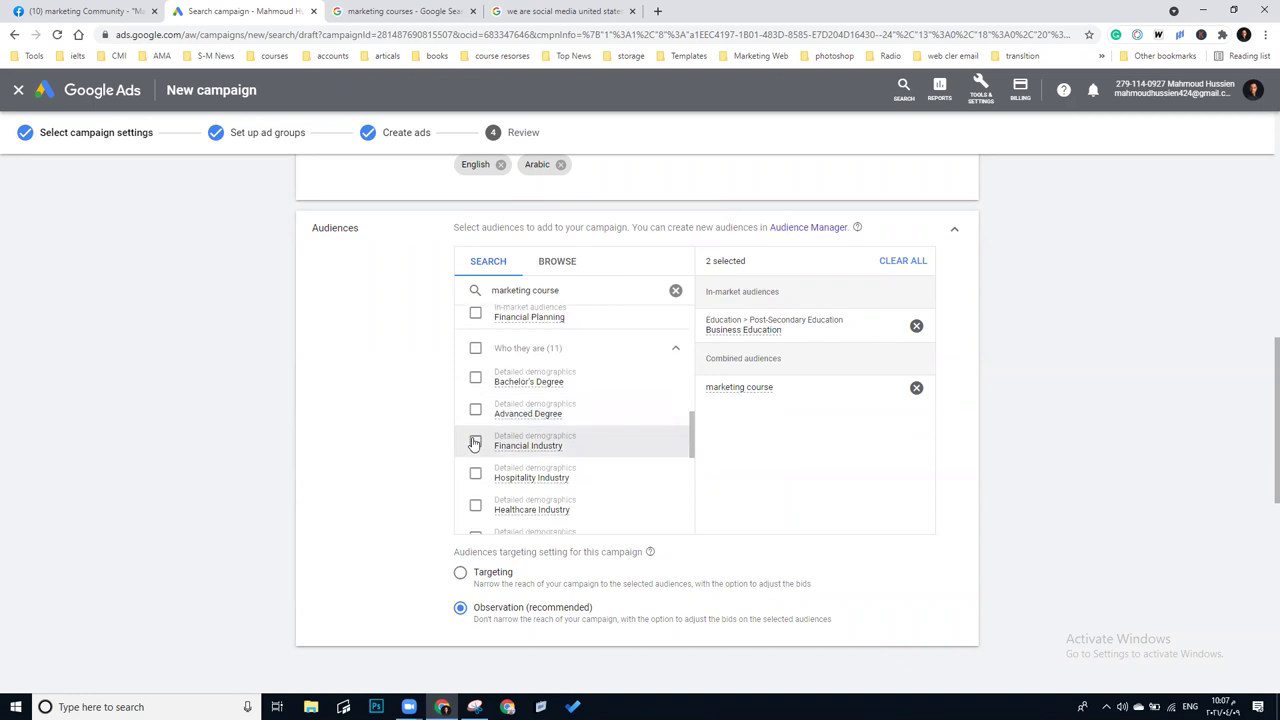
{"action": "scroll", "coordinate": [474, 443], "scroll_direction": "down", "scroll_amount": 1}
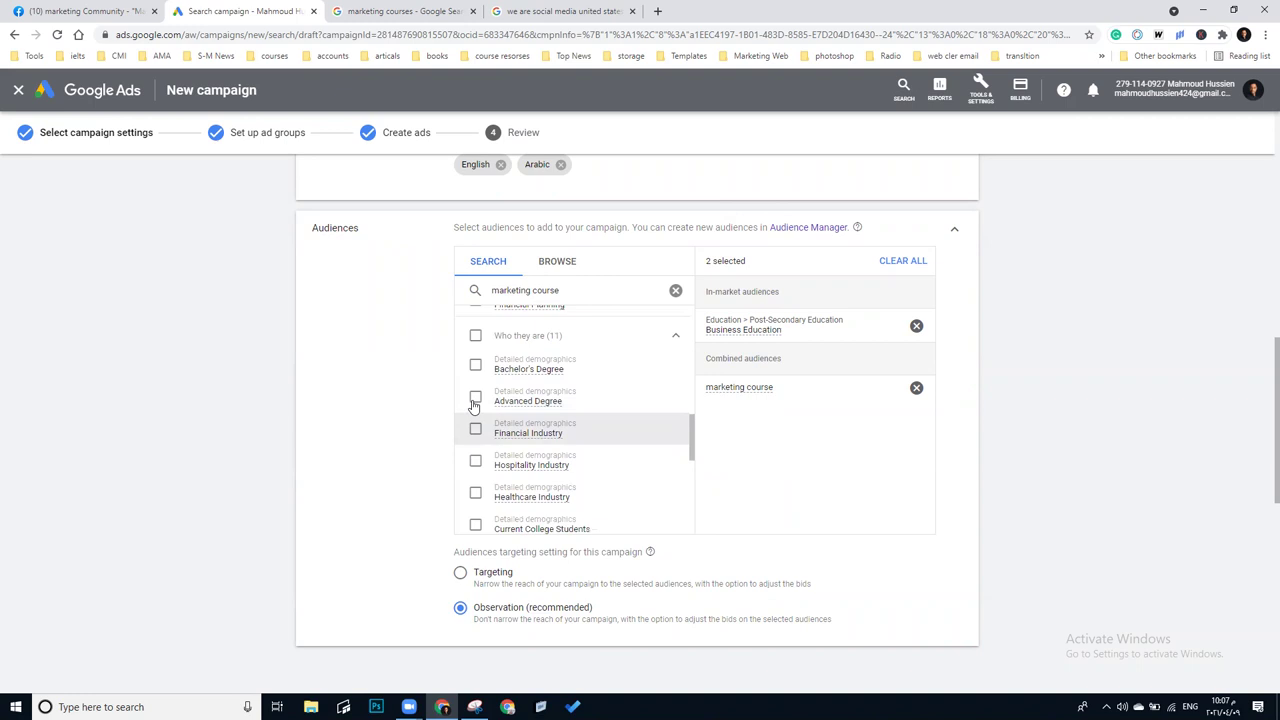
{"action": "left_click", "coordinate": [475, 400]}
{"action": "scroll", "coordinate": [475, 405], "scroll_direction": "down", "scroll_amount": 2}
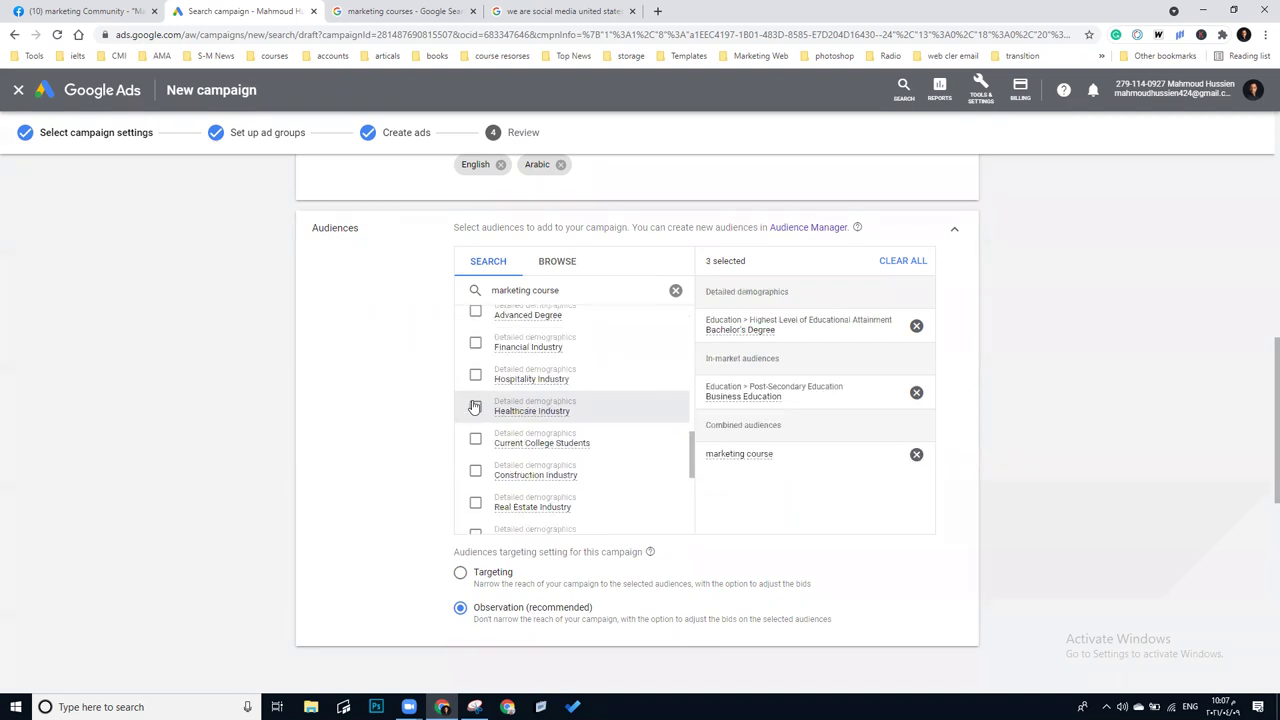
{"action": "scroll", "coordinate": [475, 407], "scroll_direction": "down", "scroll_amount": 3}
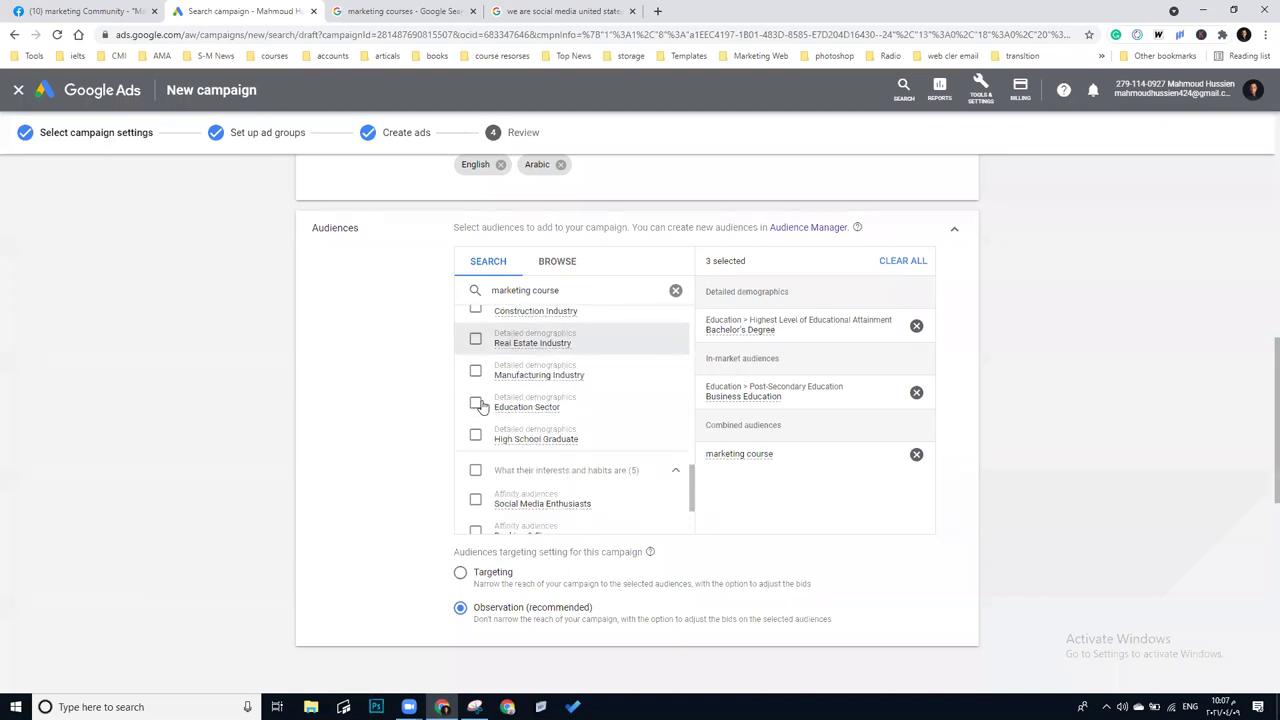
{"action": "left_click", "coordinate": [476, 403]}
{"action": "scroll", "coordinate": [480, 405], "scroll_direction": "down", "scroll_amount": 1}
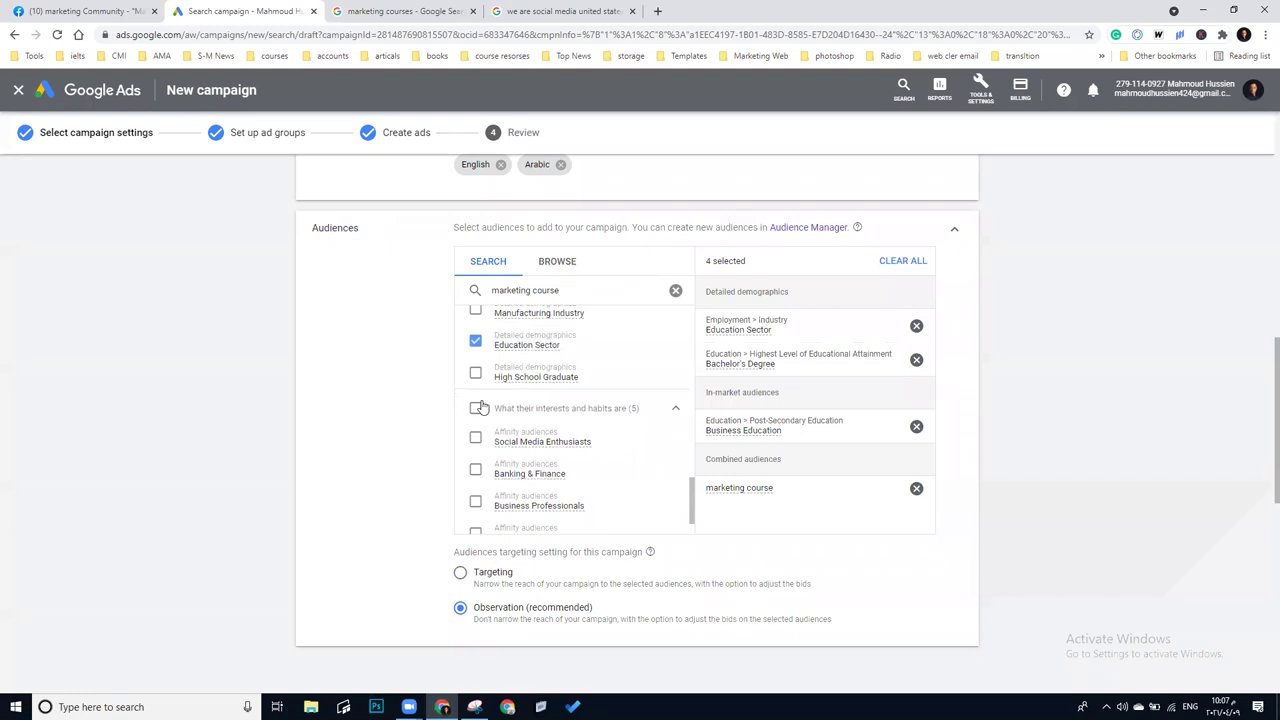
{"action": "scroll", "coordinate": [480, 407], "scroll_direction": "down", "scroll_amount": 1}
{"action": "scroll", "coordinate": [480, 407], "scroll_direction": "down", "scroll_amount": 1}
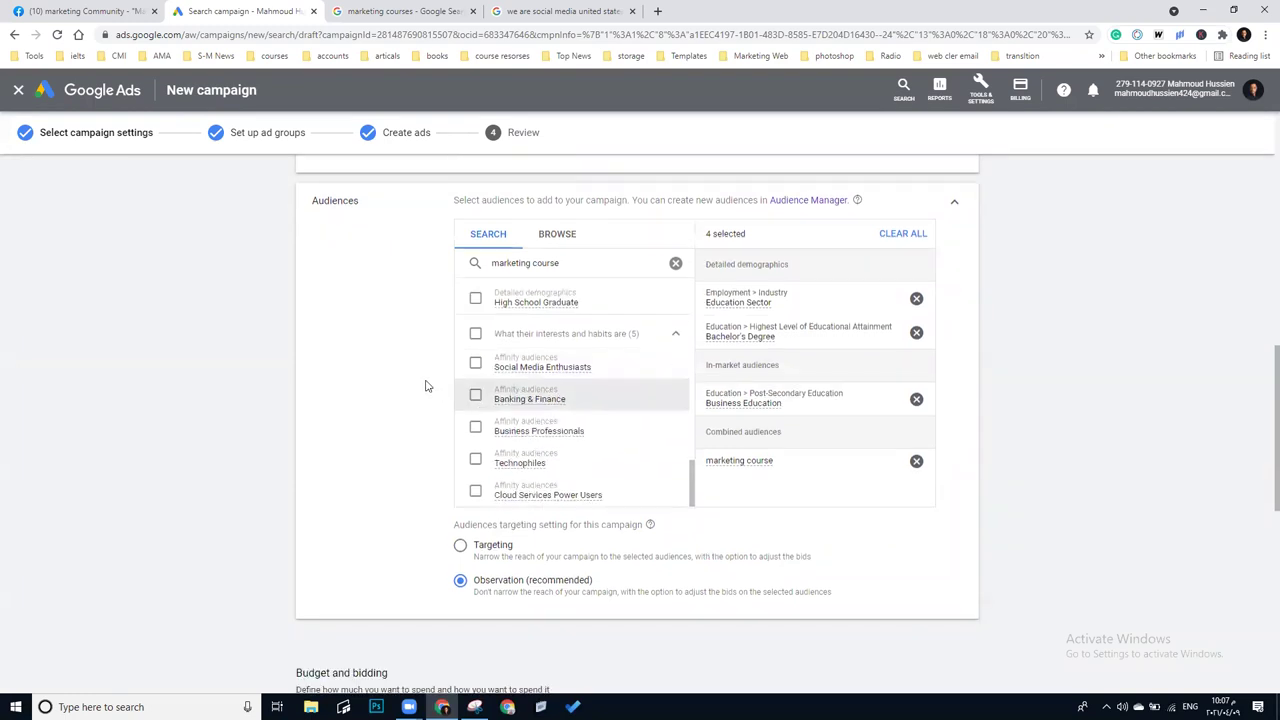
- Switch Audiences to the BROWSE view and open Audience Manager in a new tab
{"action": "left_click", "coordinate": [549, 236]}
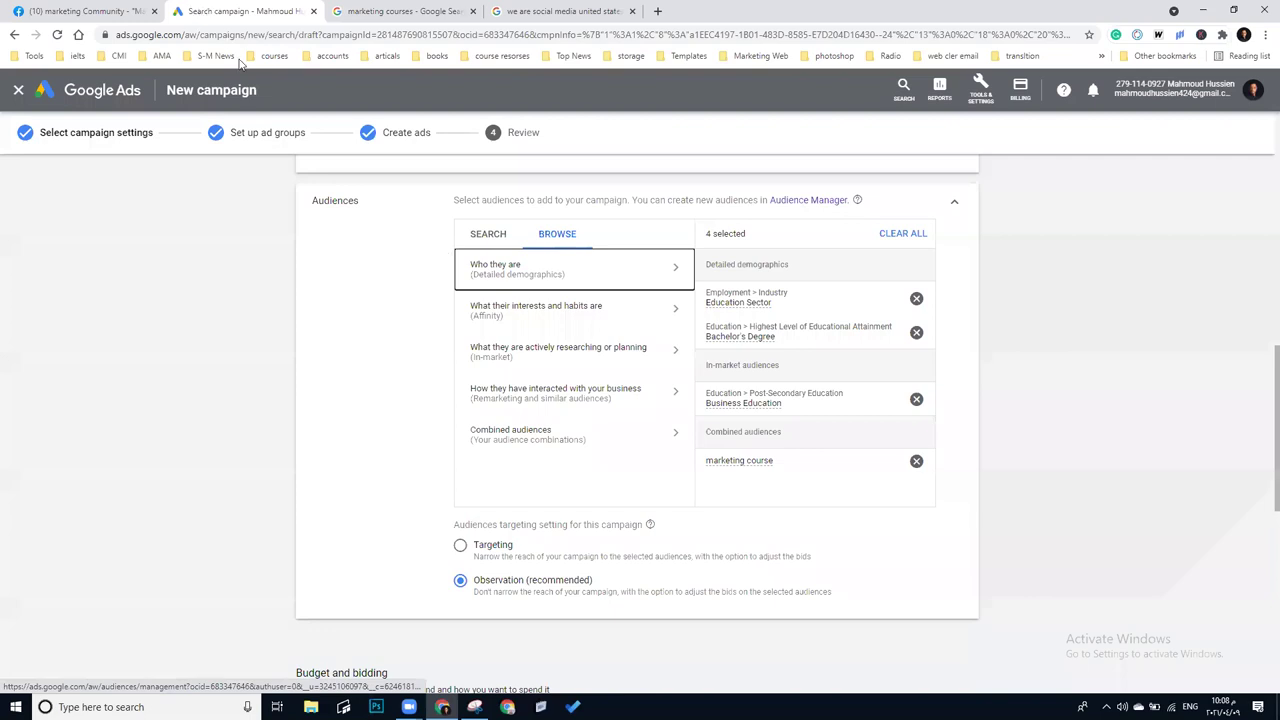
{"action": "left_click", "coordinate": [363, 10]}
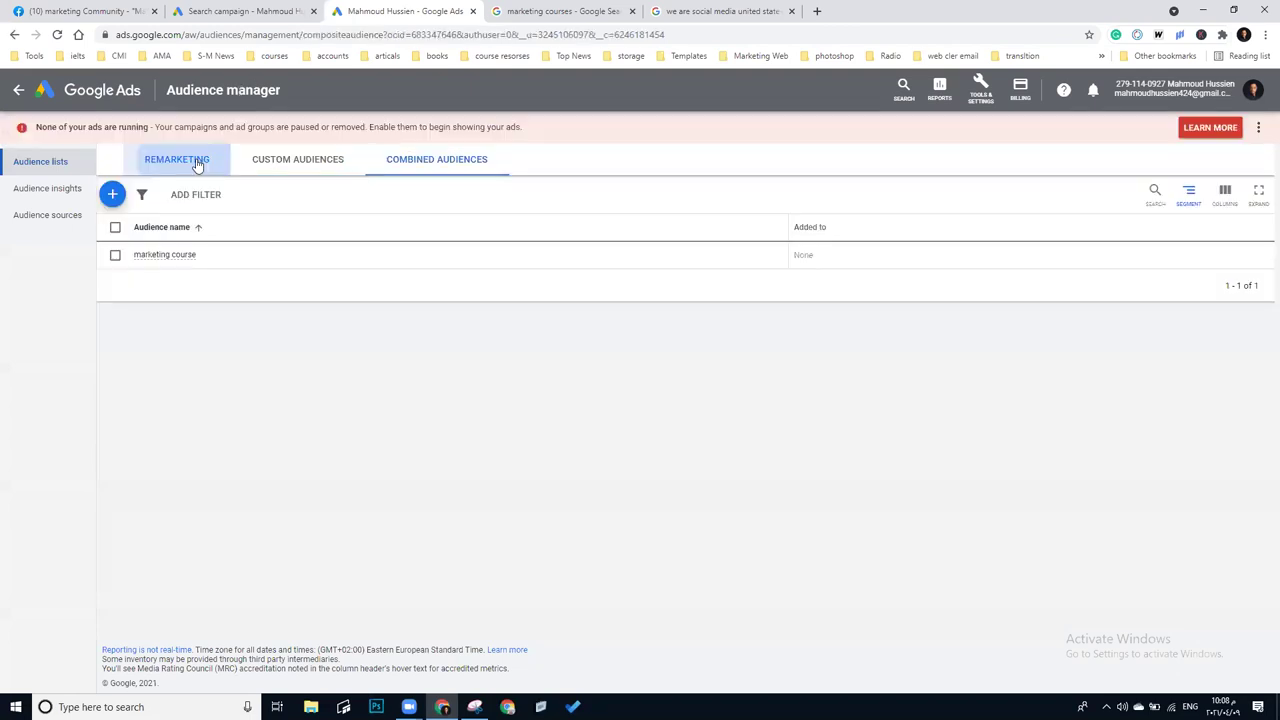
- Show Audience Manager's Audience sources page from the left panel
{"action": "left_click", "coordinate": [197, 160]}
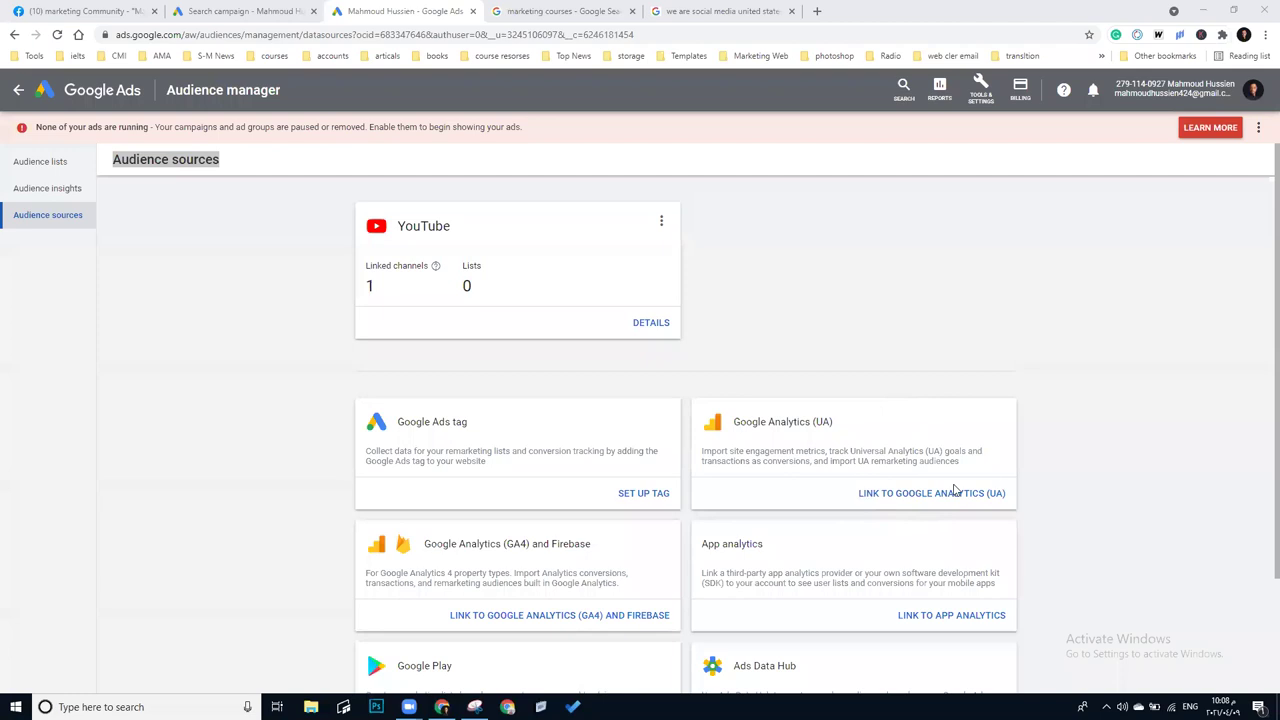
- Review the YouTube, Google Ads tag and Analytics source cards, then open the YouTube card's options
{"action": "scroll", "coordinate": [953, 490], "scroll_direction": "down", "scroll_amount": 2}
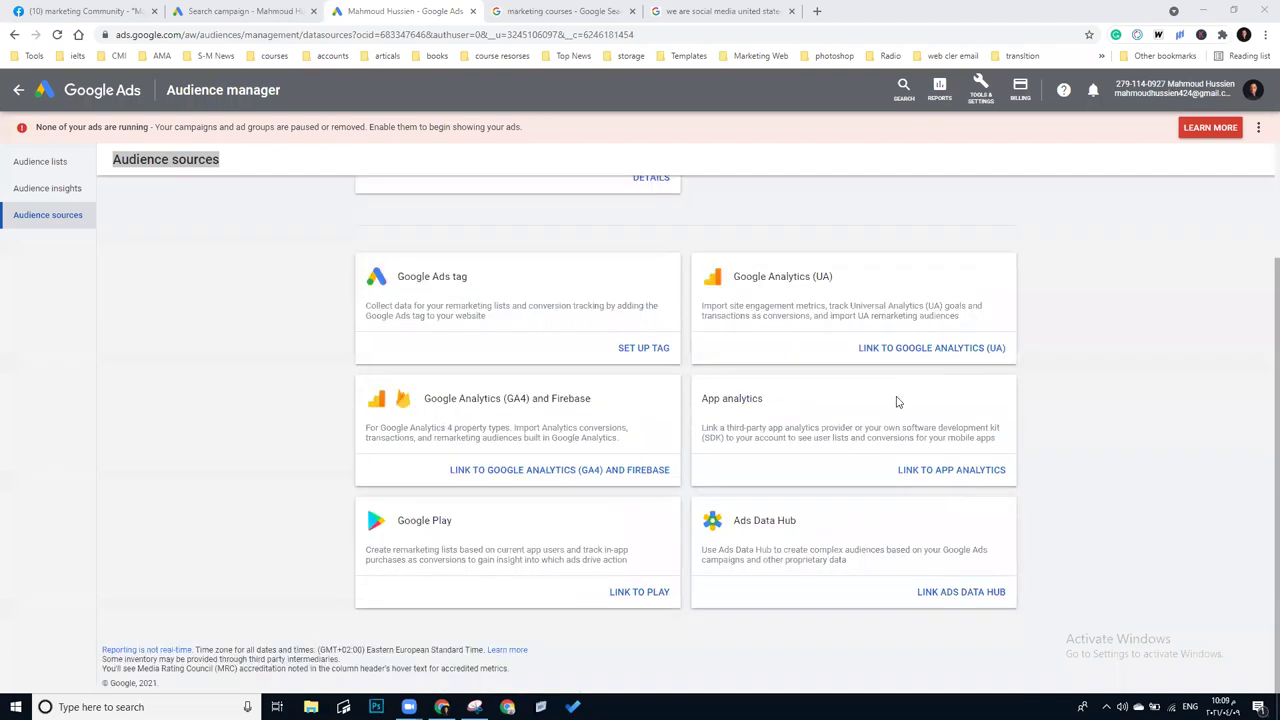
{"action": "scroll", "coordinate": [897, 400], "scroll_direction": "up", "scroll_amount": 2}
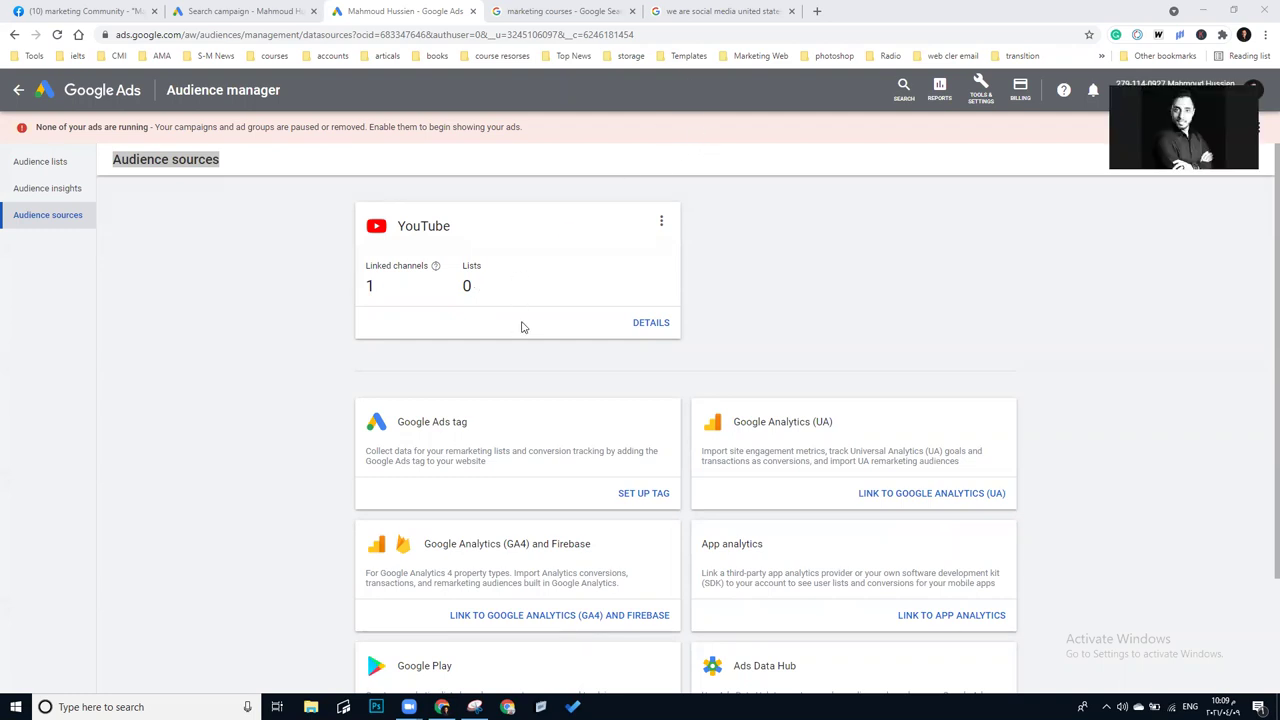
{"action": "left_click", "coordinate": [201, 163]}
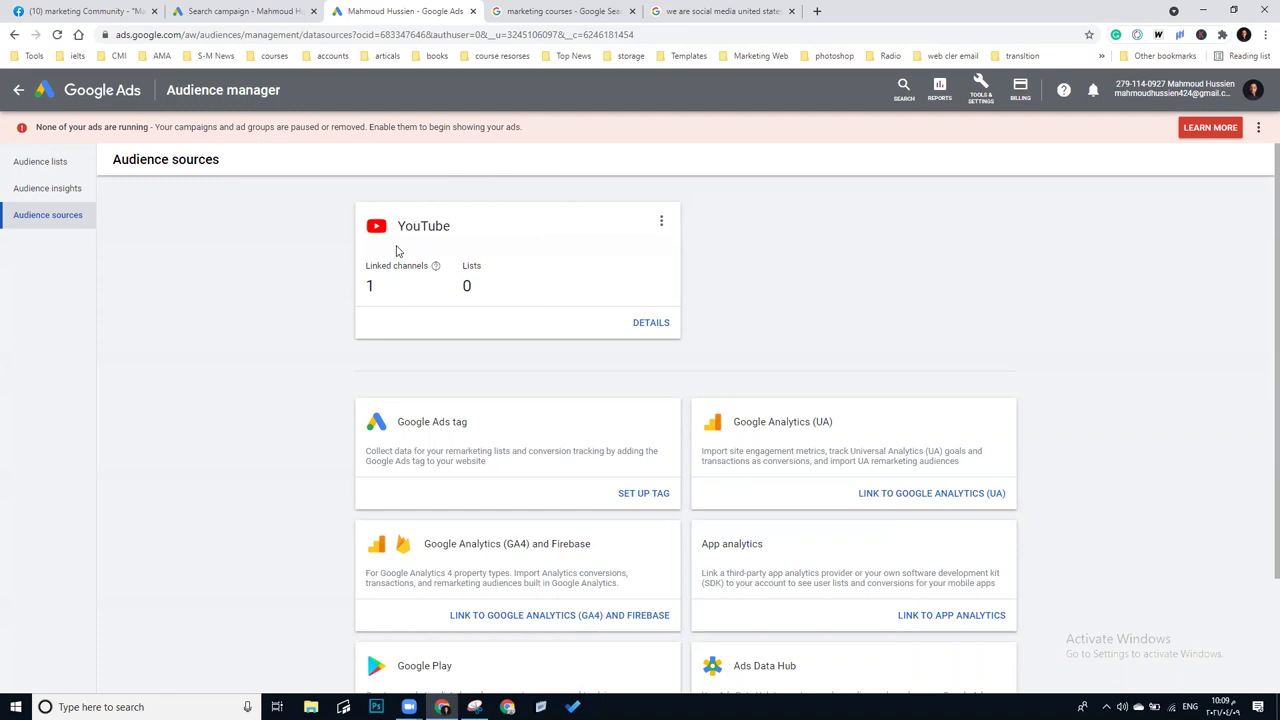
{"action": "scroll", "coordinate": [396, 251], "scroll_direction": "down", "scroll_amount": 1}
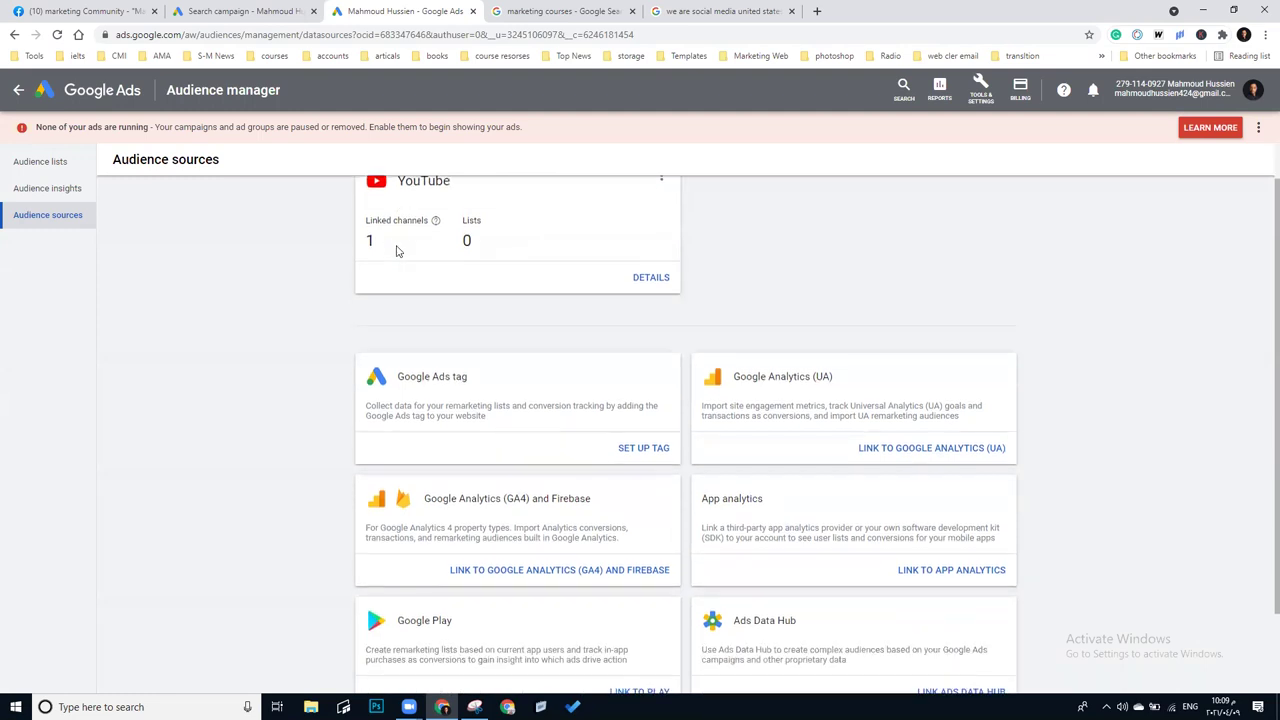
{"action": "scroll", "coordinate": [396, 251], "scroll_direction": "down", "scroll_amount": 2}
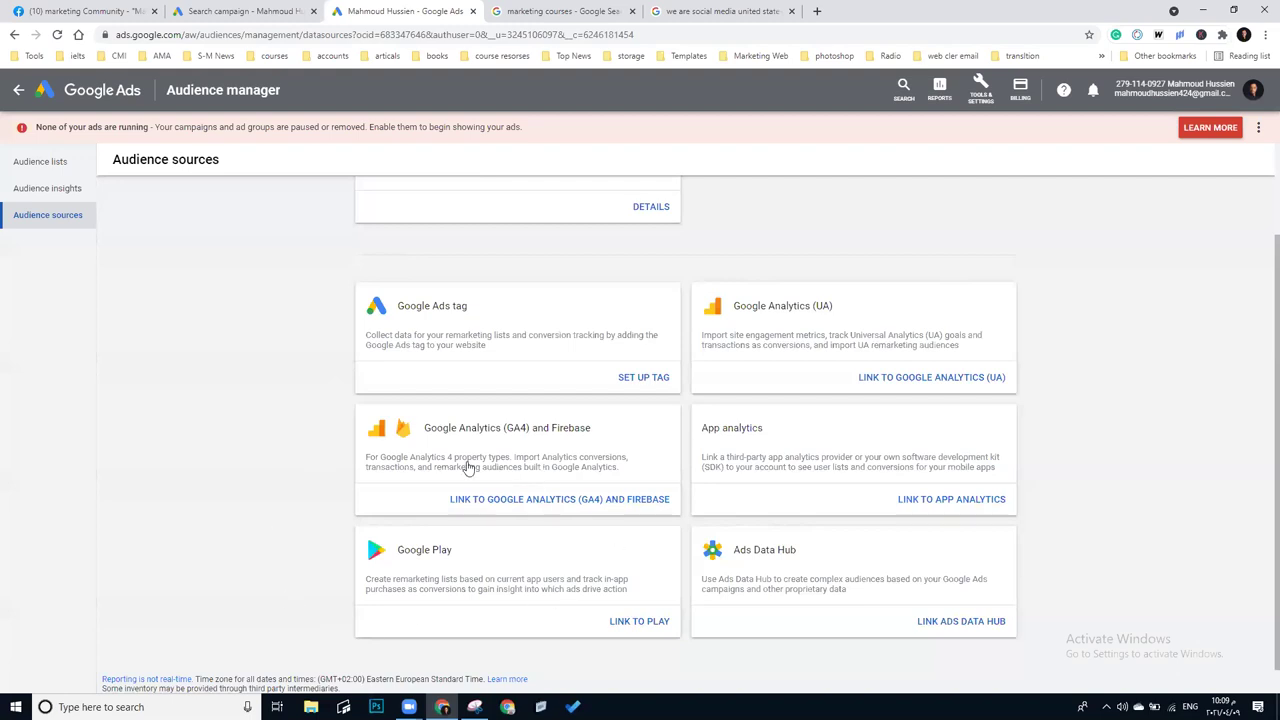
{"action": "scroll", "coordinate": [340, 500], "scroll_direction": "down", "scroll_amount": 1}
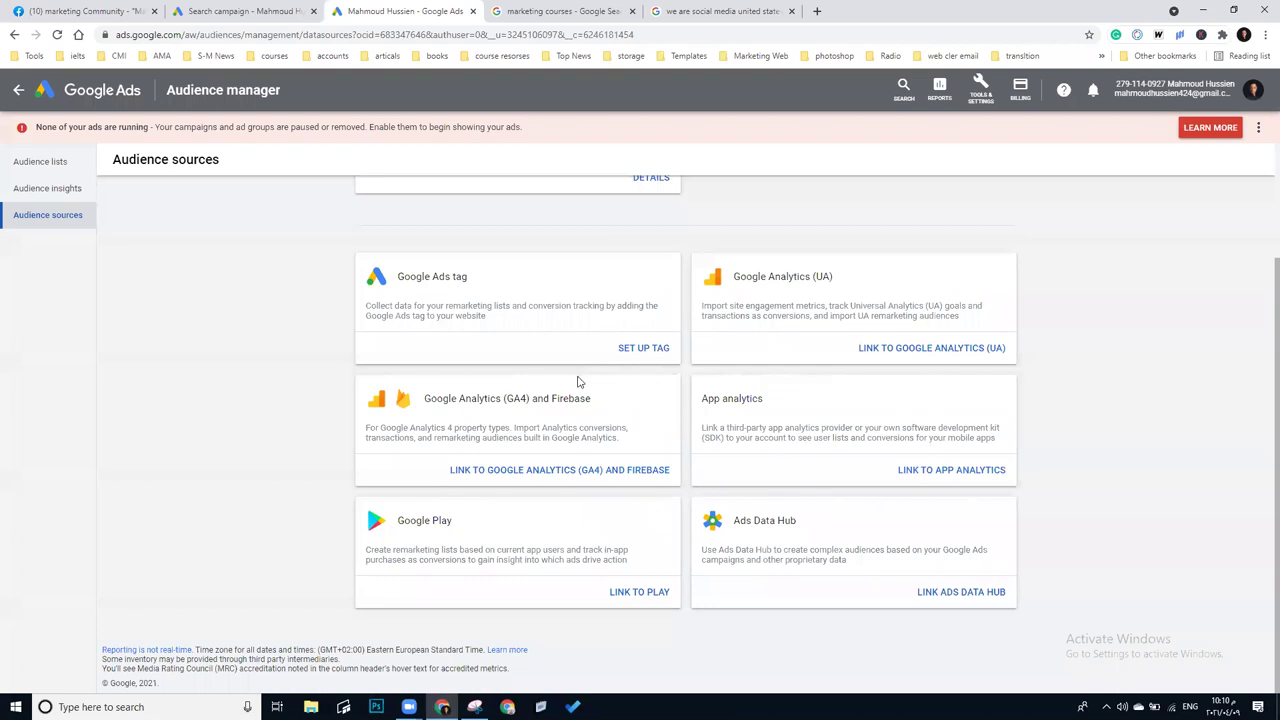
{"action": "scroll", "coordinate": [578, 381], "scroll_direction": "up", "scroll_amount": 2}
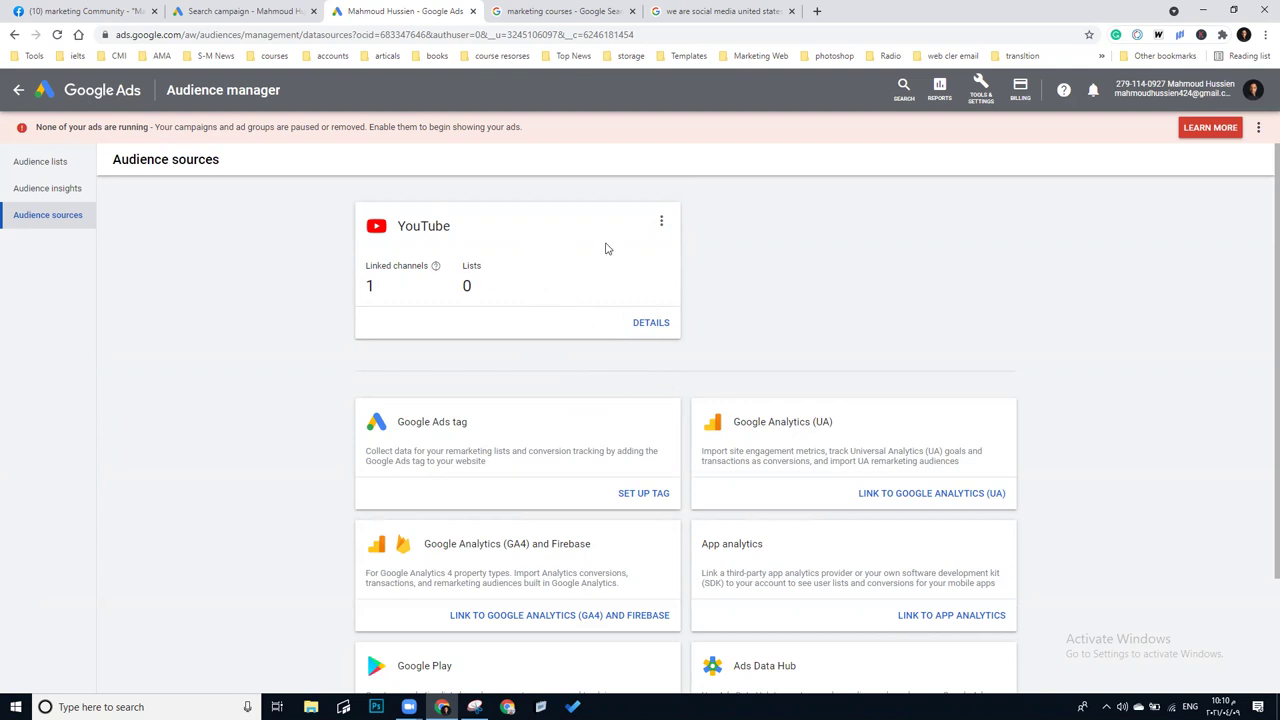
{"action": "left_click", "coordinate": [660, 228]}
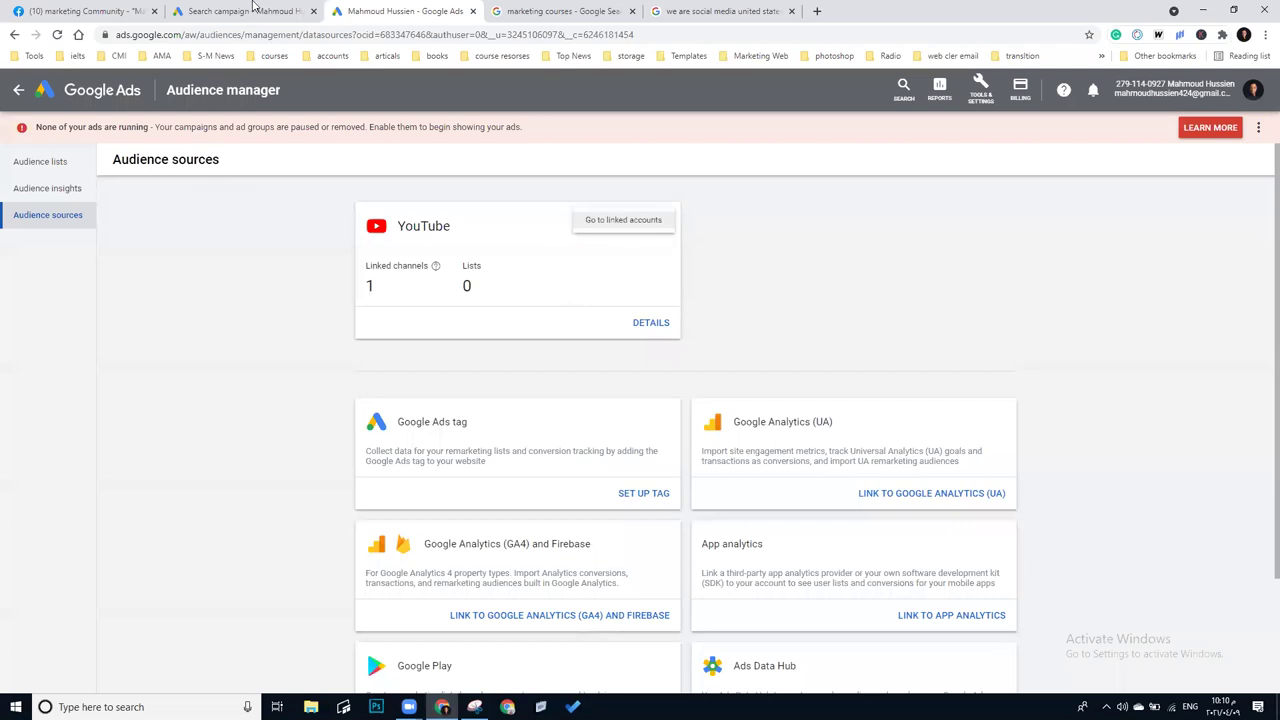
- Return to the campaign draft and show Budget and bidding: $100.00 daily, Maximize clicks, $1.00 CPC limit
{"action": "left_click", "coordinate": [253, 10]}
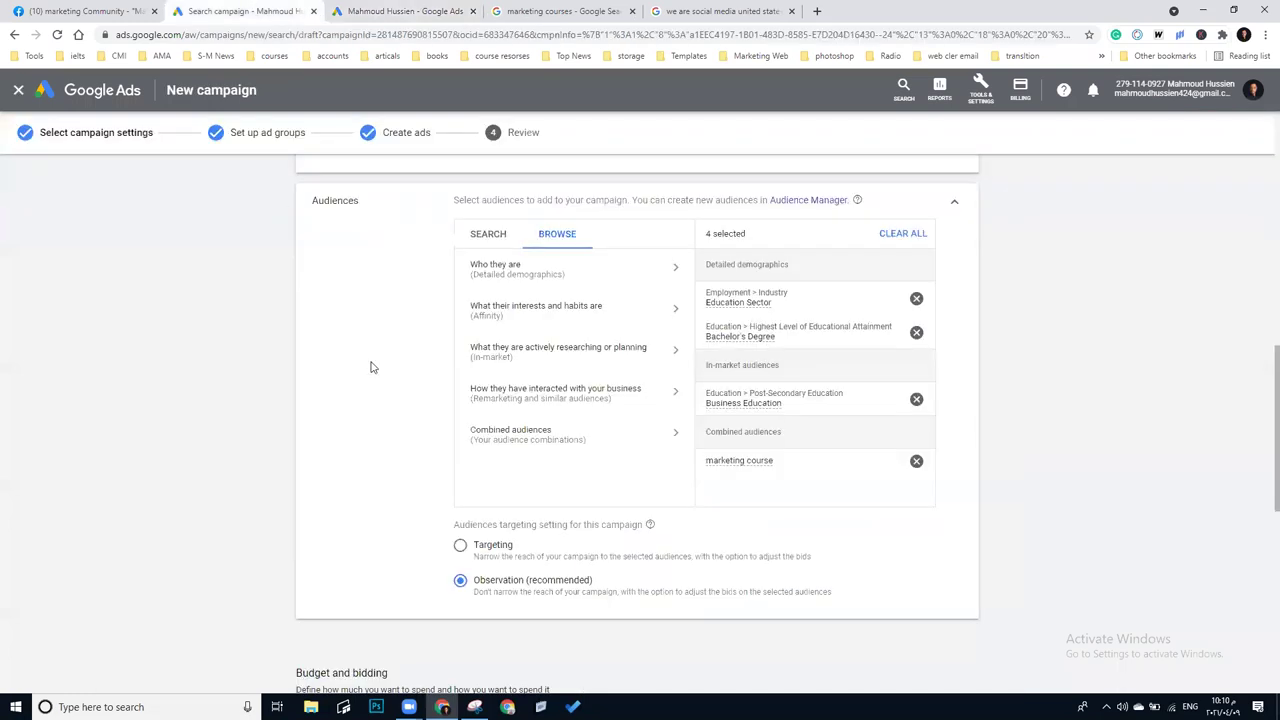
{"action": "scroll", "coordinate": [370, 367], "scroll_direction": "down", "scroll_amount": 1}
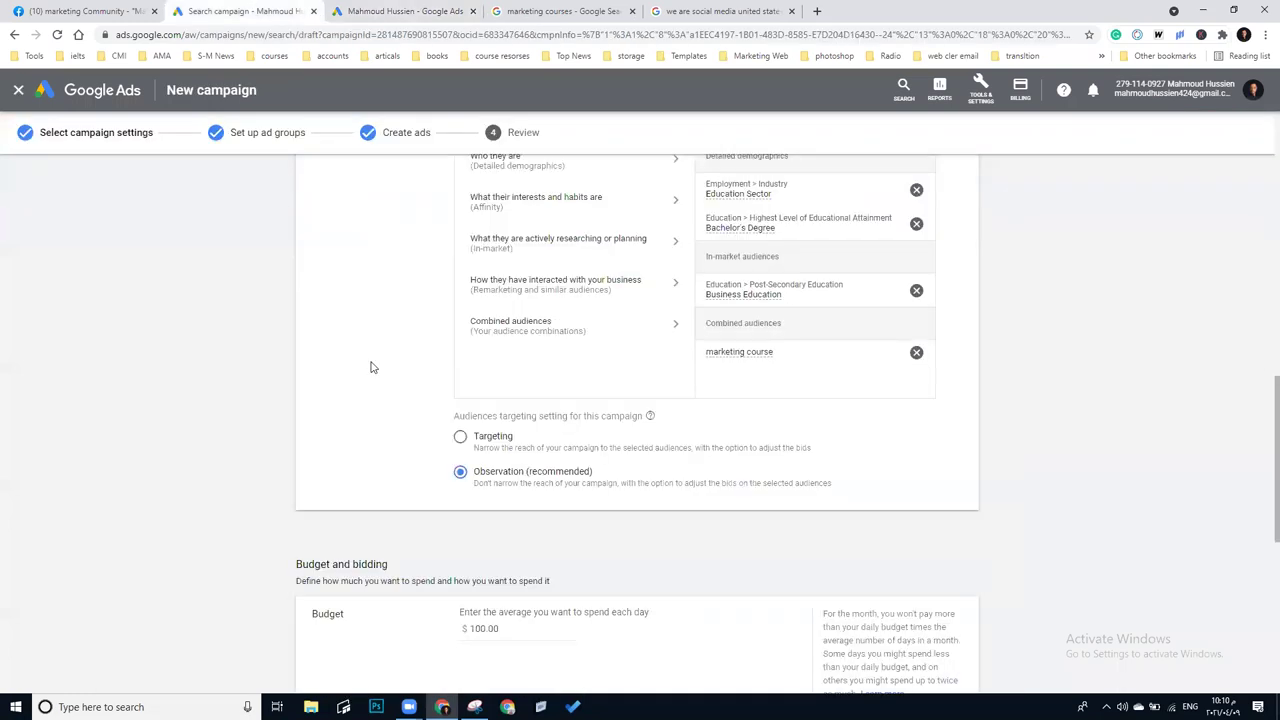
{"action": "scroll", "coordinate": [370, 367], "scroll_direction": "down", "scroll_amount": 2}
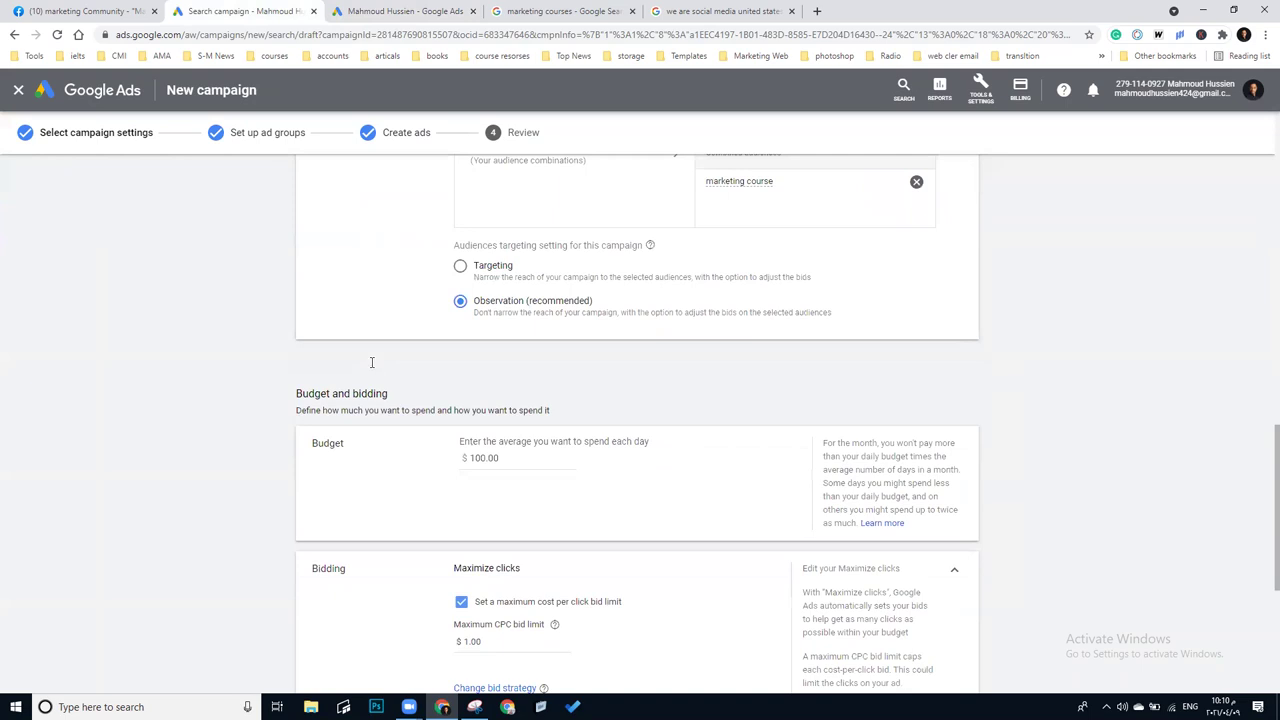
{"action": "scroll", "coordinate": [371, 362], "scroll_direction": "down", "scroll_amount": 1}
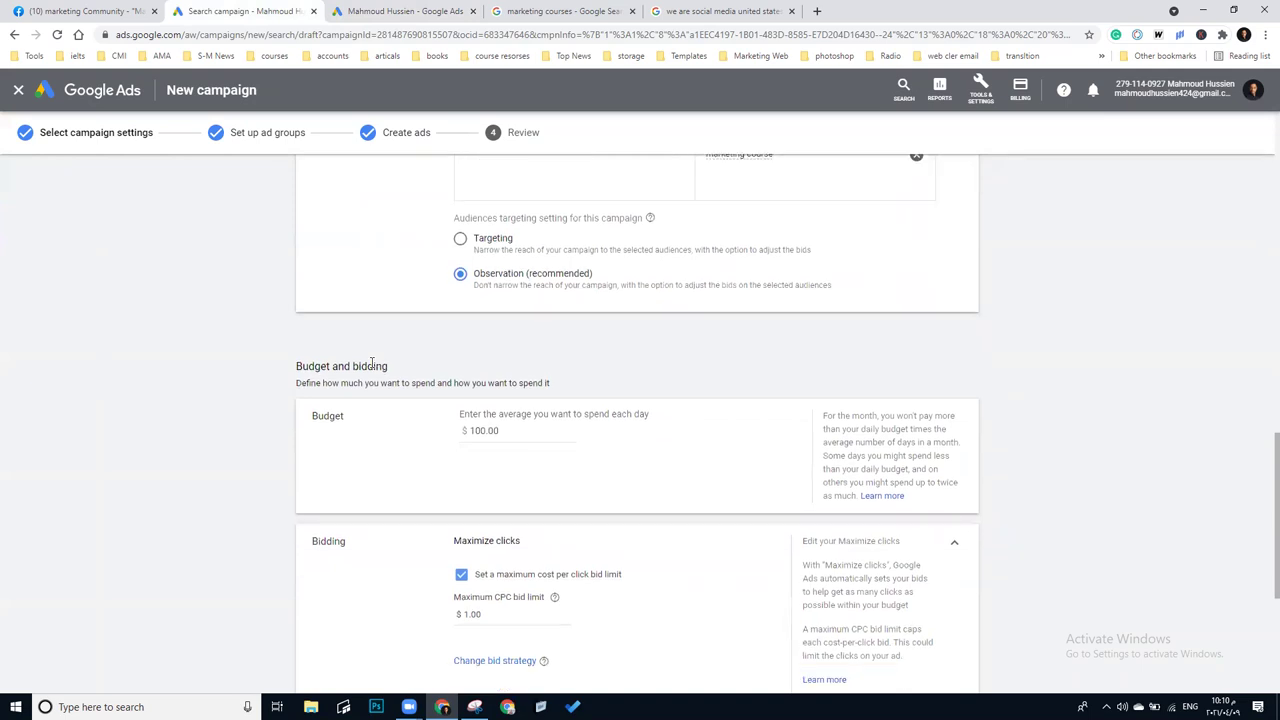
{"action": "scroll", "coordinate": [565, 456], "scroll_direction": "down", "scroll_amount": 1}
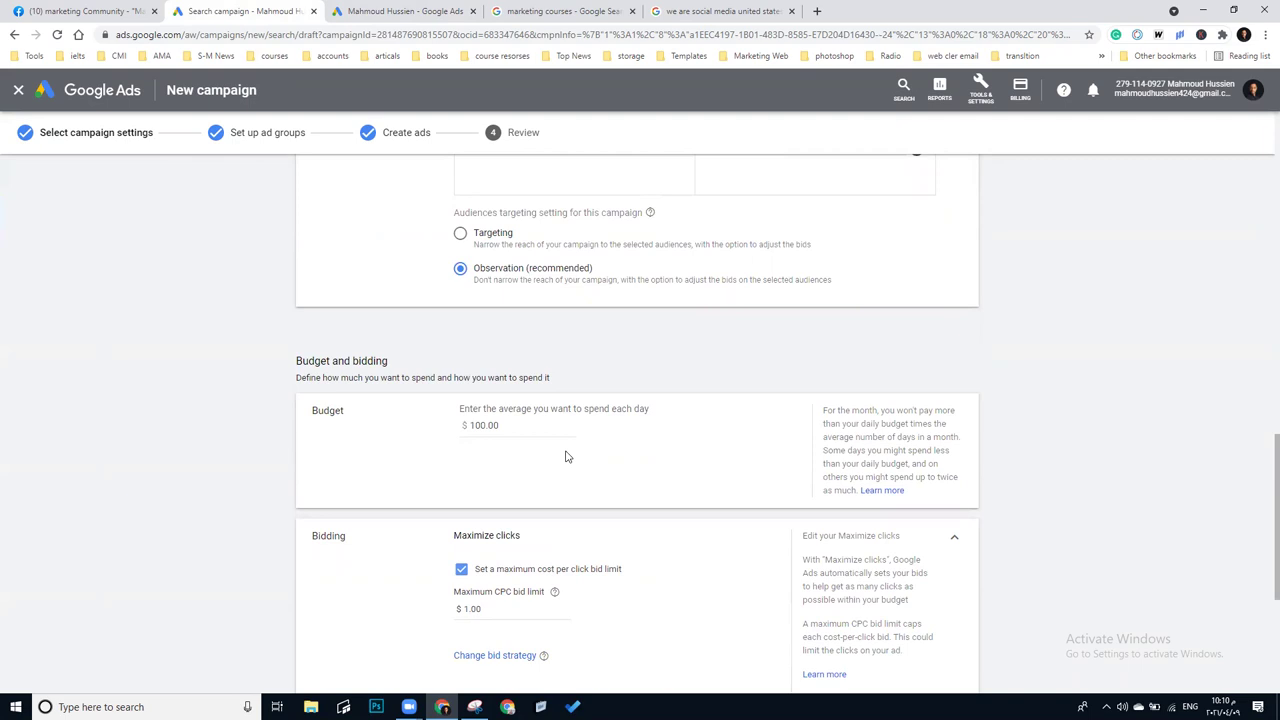
{"action": "scroll", "coordinate": [565, 456], "scroll_direction": "down", "scroll_amount": 1}
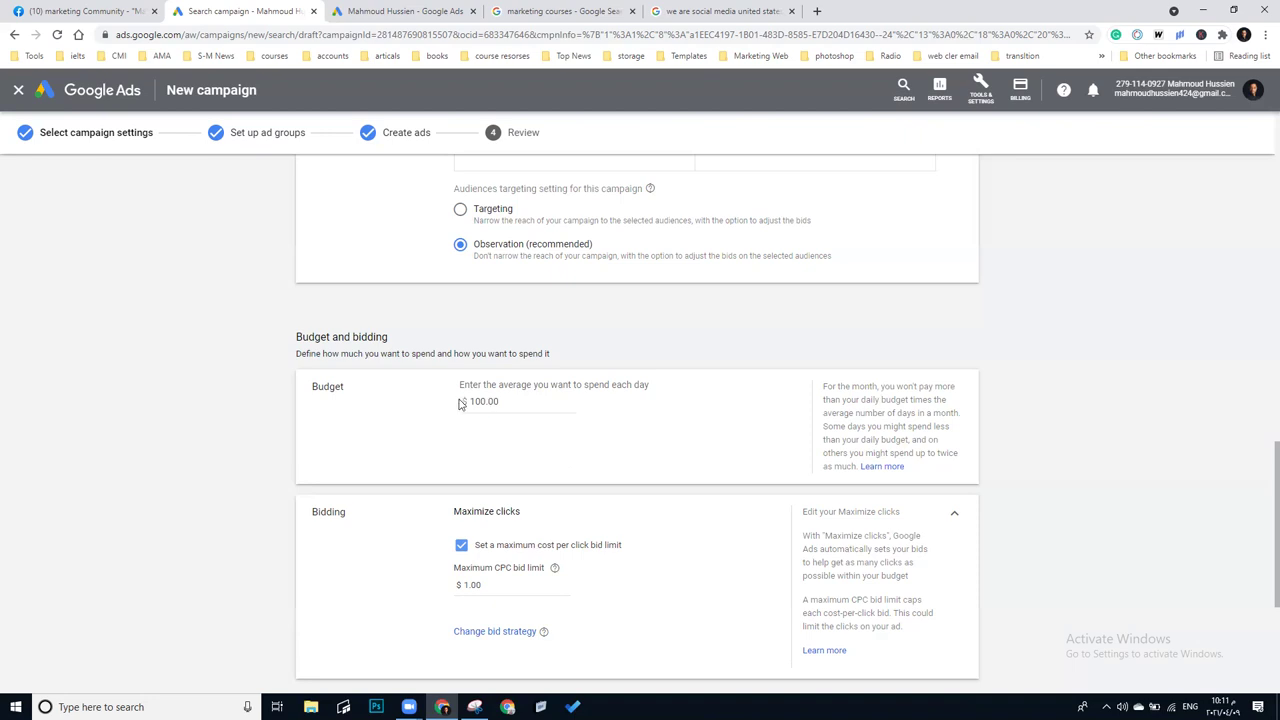
- Clear the 100.00 daily budget amount so the field is empty
{"action": "left_click", "coordinate": [488, 400]}
{"action": "key", "text": "ctrl+a"}
{"action": "key", "text": "BackSpace"}
{"action": "left_click", "coordinate": [263, 417]}
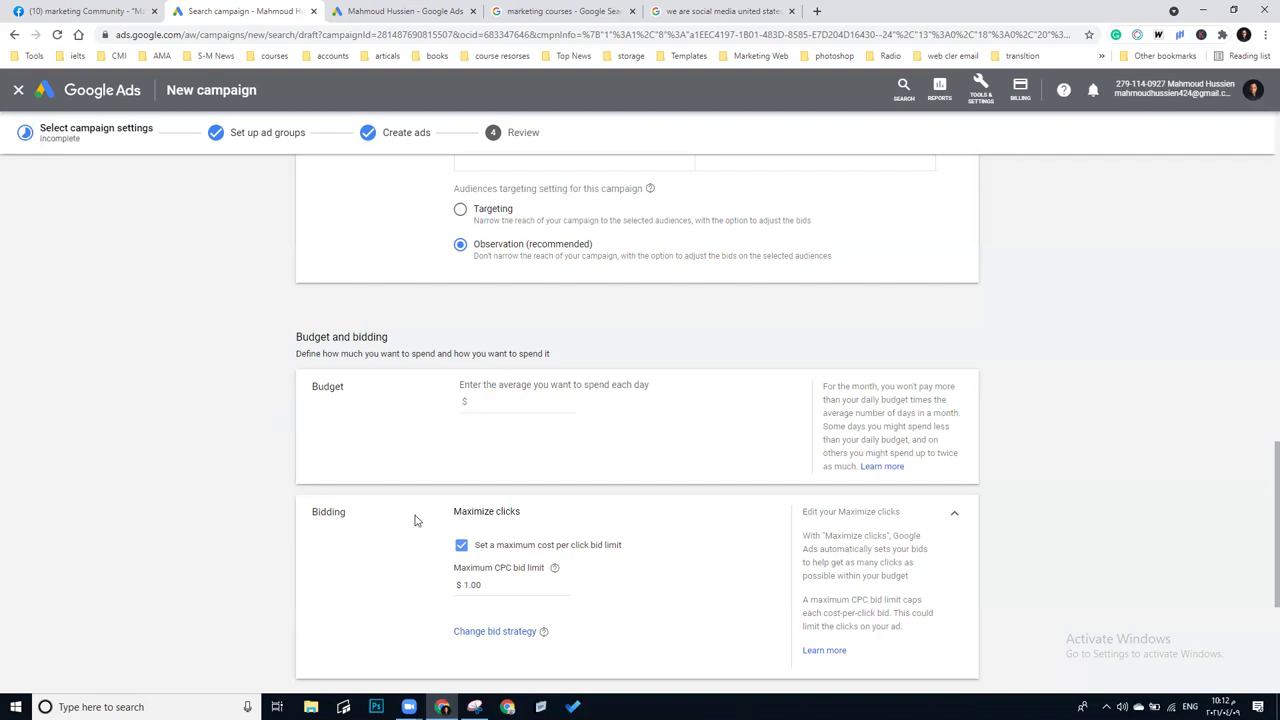
- Delete the 1.00 maximum CPC bid limit and expand the additional campaign settings
{"action": "scroll", "coordinate": [422, 526], "scroll_direction": "down", "scroll_amount": 1}
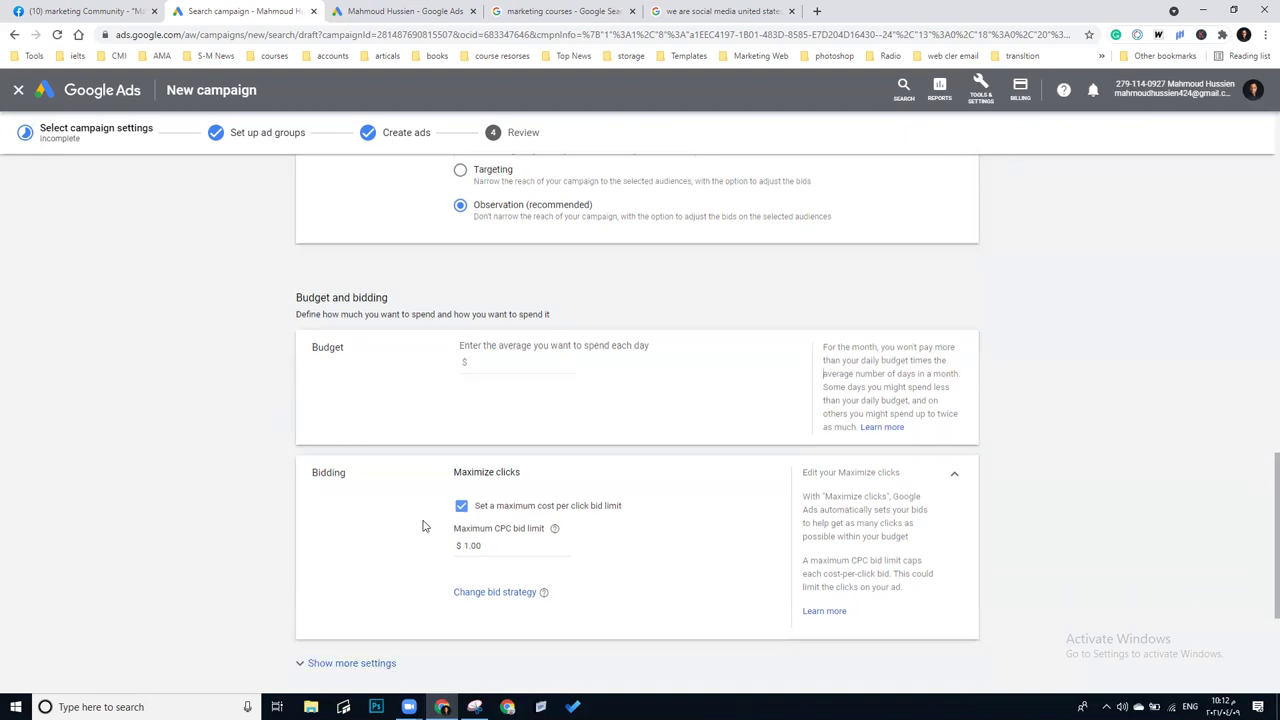
{"action": "scroll", "coordinate": [422, 526], "scroll_direction": "down", "scroll_amount": 1}
{"action": "double_click", "coordinate": [470, 509]}
{"action": "key", "text": "BackSpace"}
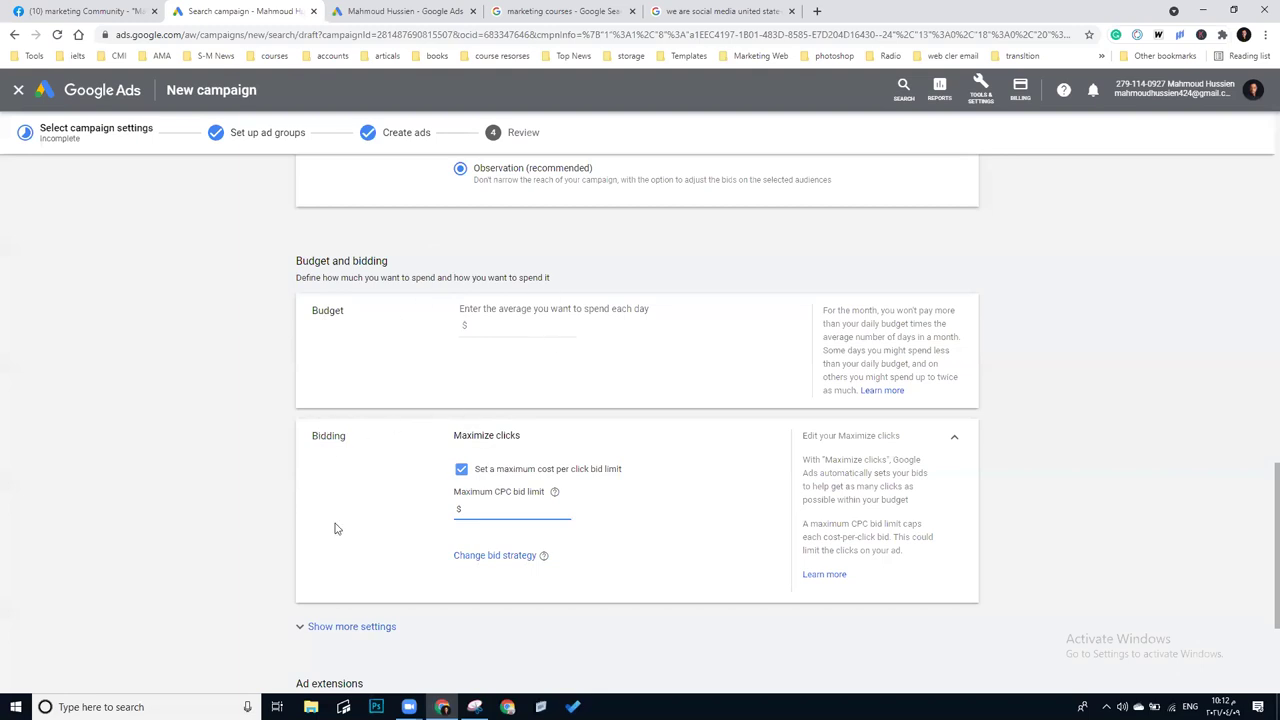
{"action": "scroll", "coordinate": [334, 526], "scroll_direction": "down", "scroll_amount": 1}
{"action": "left_click", "coordinate": [358, 566]}
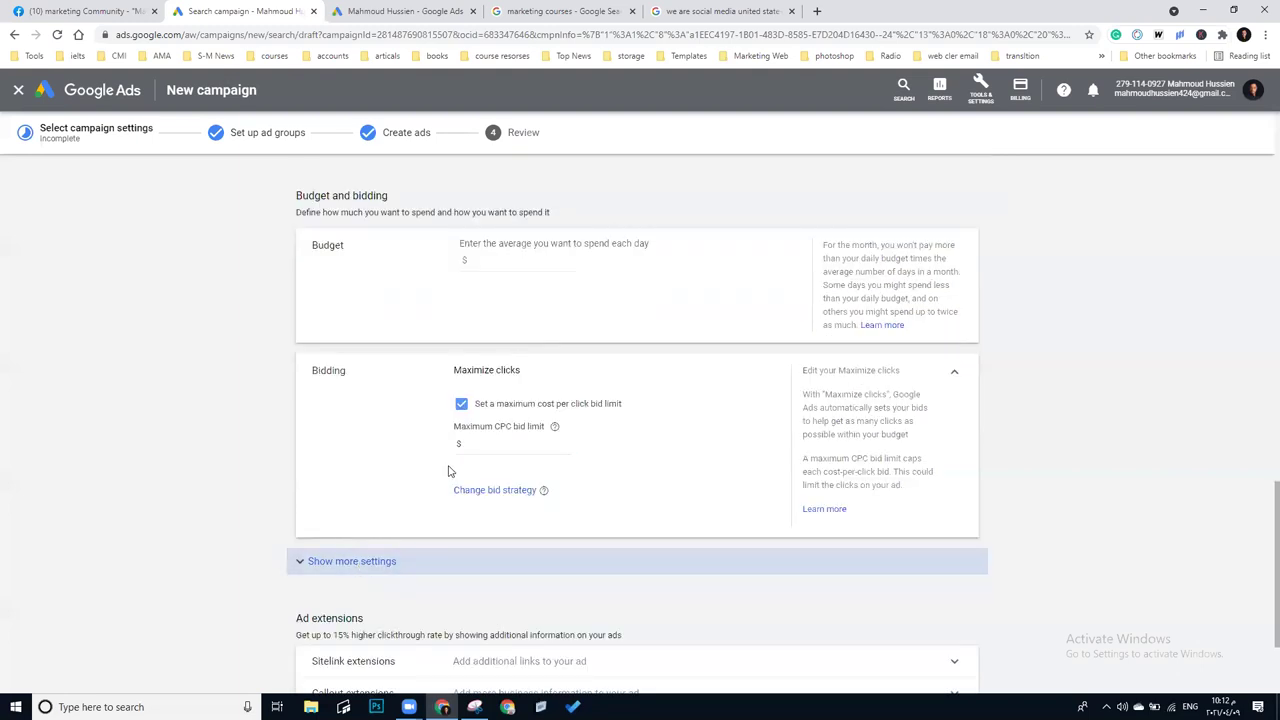
- Scroll through the additional settings to view the Conversions and Ad rotation rows
{"action": "scroll", "coordinate": [471, 457], "scroll_direction": "down", "scroll_amount": 1}
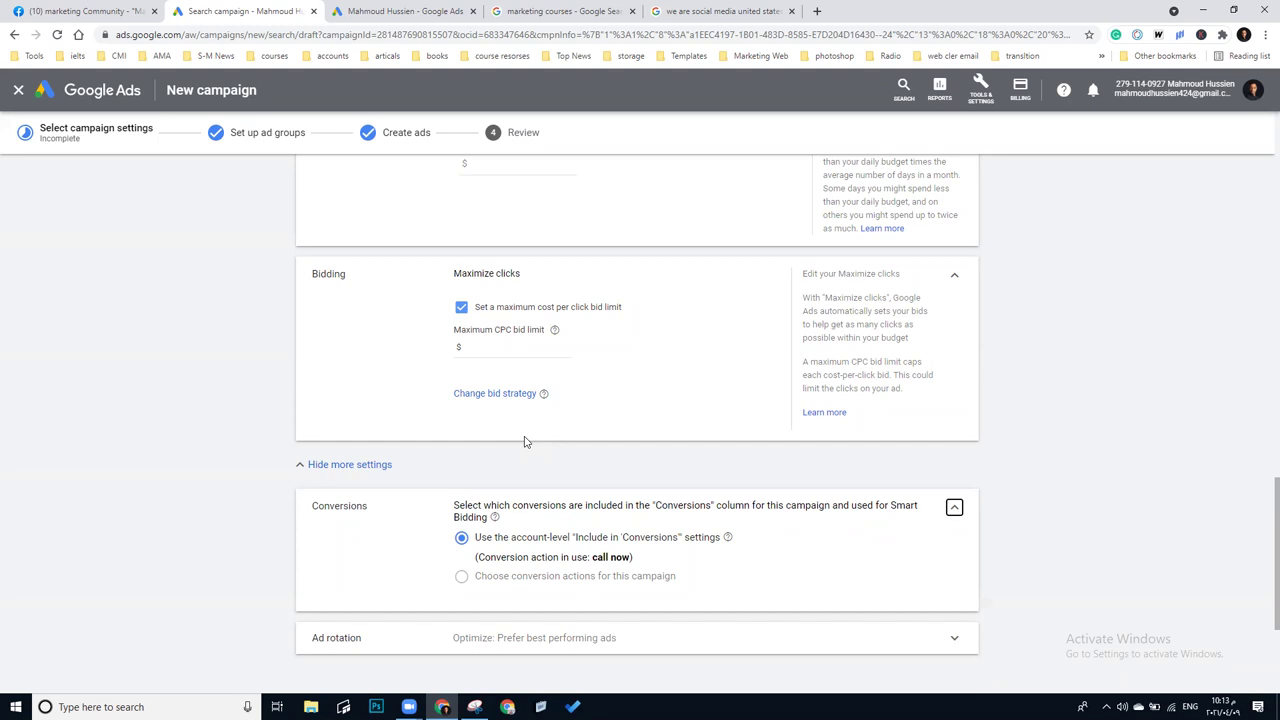
{"action": "scroll", "coordinate": [524, 440], "scroll_direction": "up", "scroll_amount": 1}
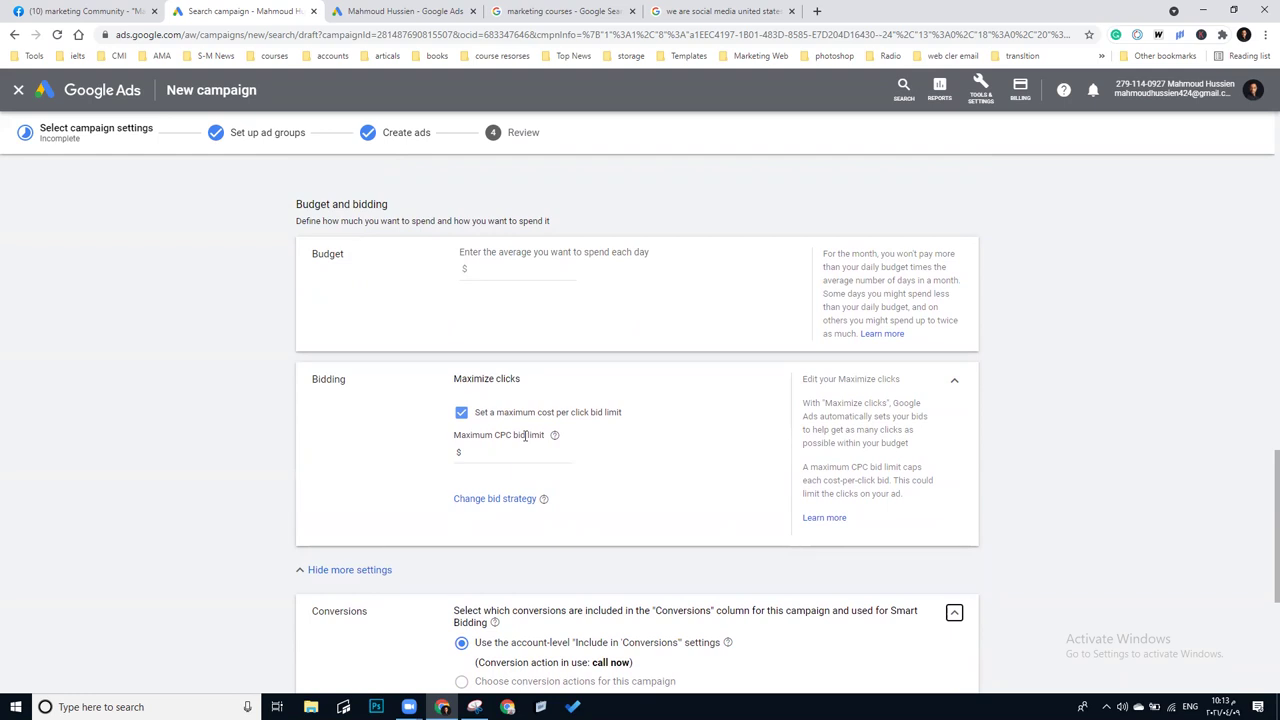
{"action": "scroll", "coordinate": [524, 436], "scroll_direction": "down", "scroll_amount": 1}
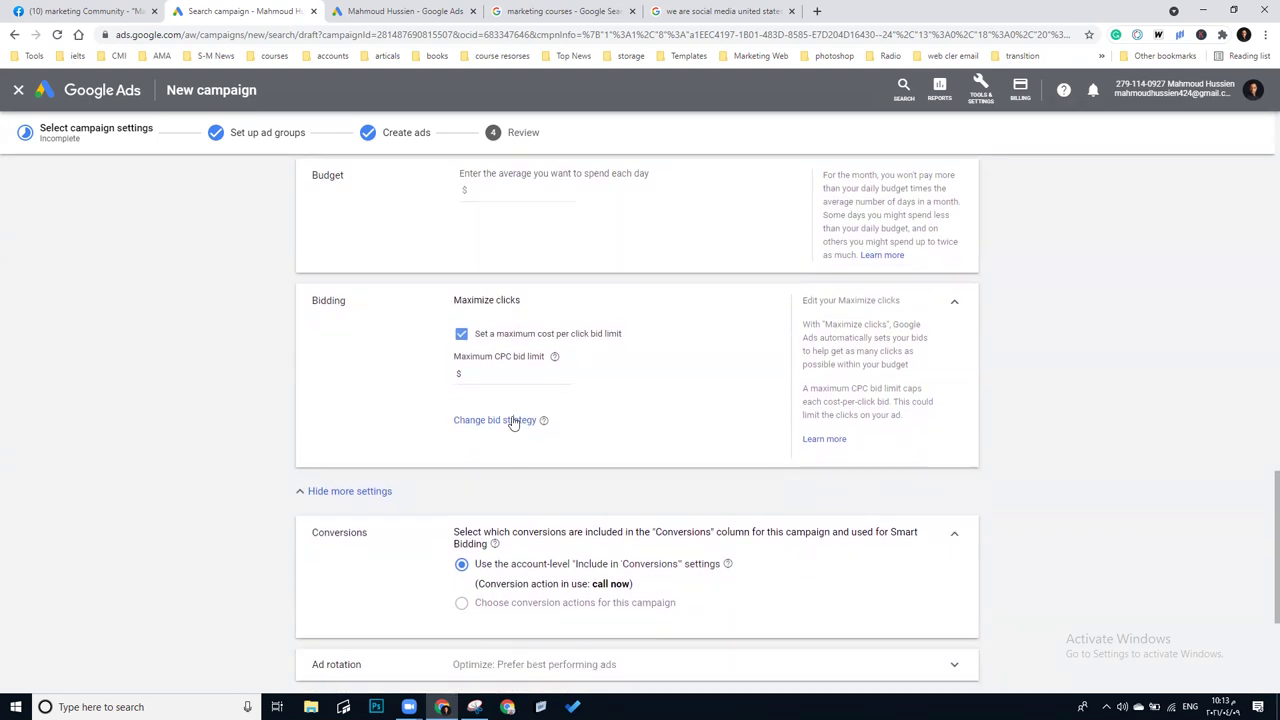
- Choose a bid strategy directly, pick a portfolio strategy and enter a name for it
{"action": "left_click", "coordinate": [511, 420]}
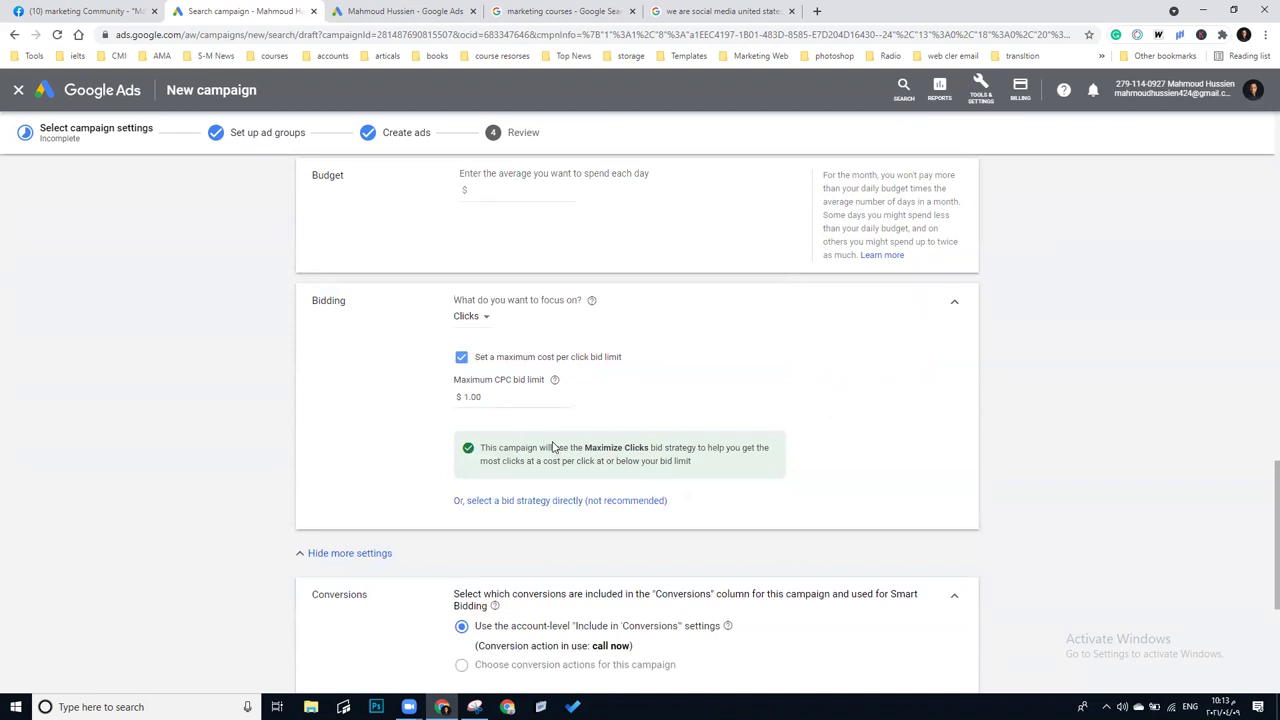
{"action": "left_click", "coordinate": [548, 502]}
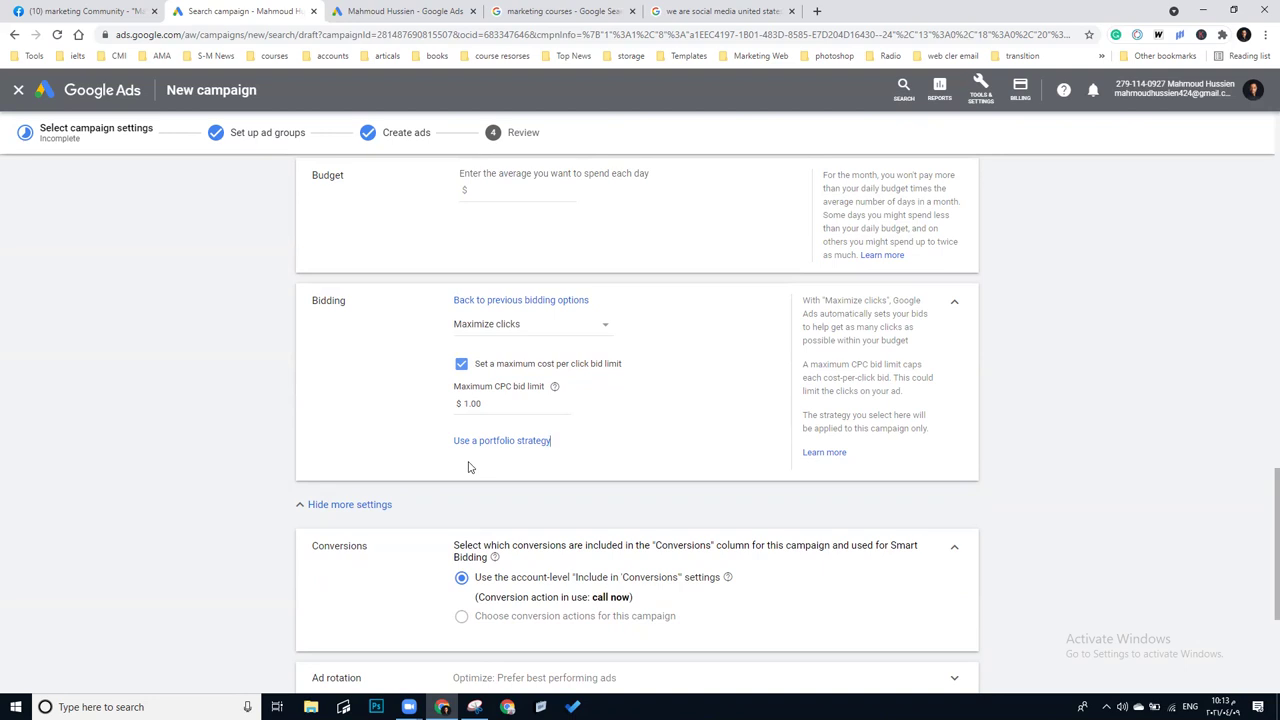
{"action": "left_click", "coordinate": [487, 446]}
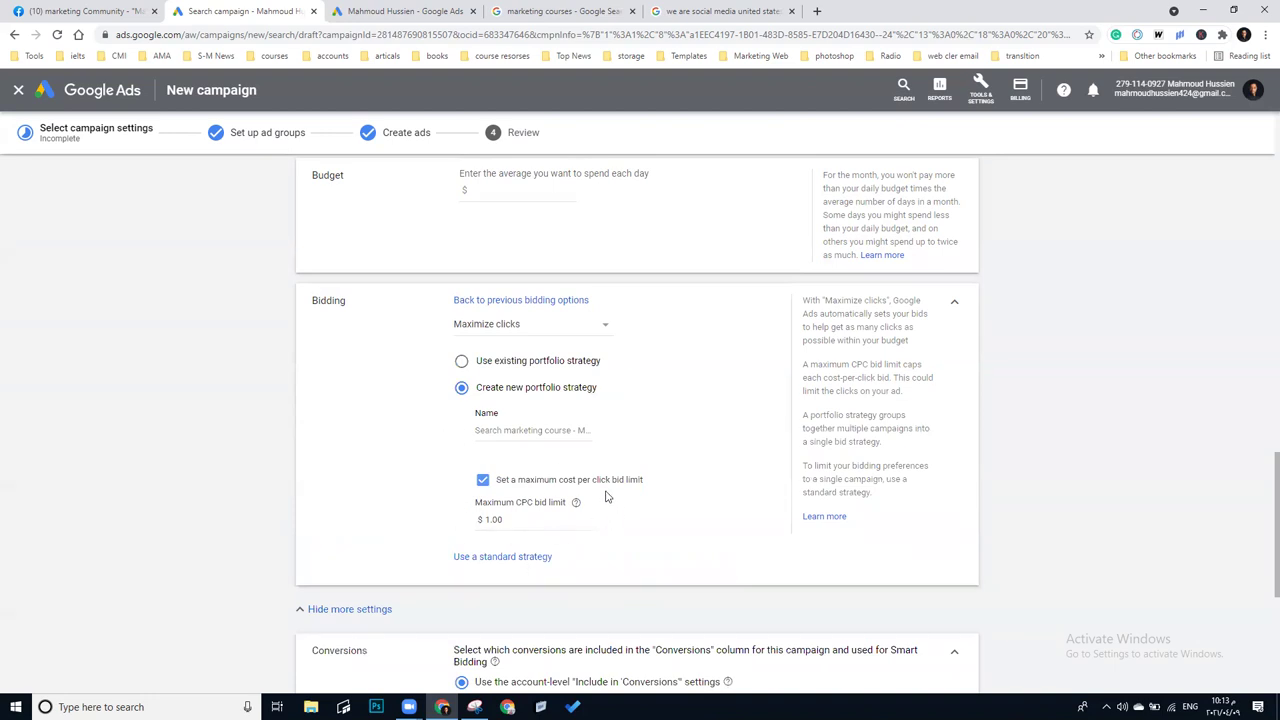
{"action": "left_click", "coordinate": [506, 430]}
{"action": "type", "text": "m"}
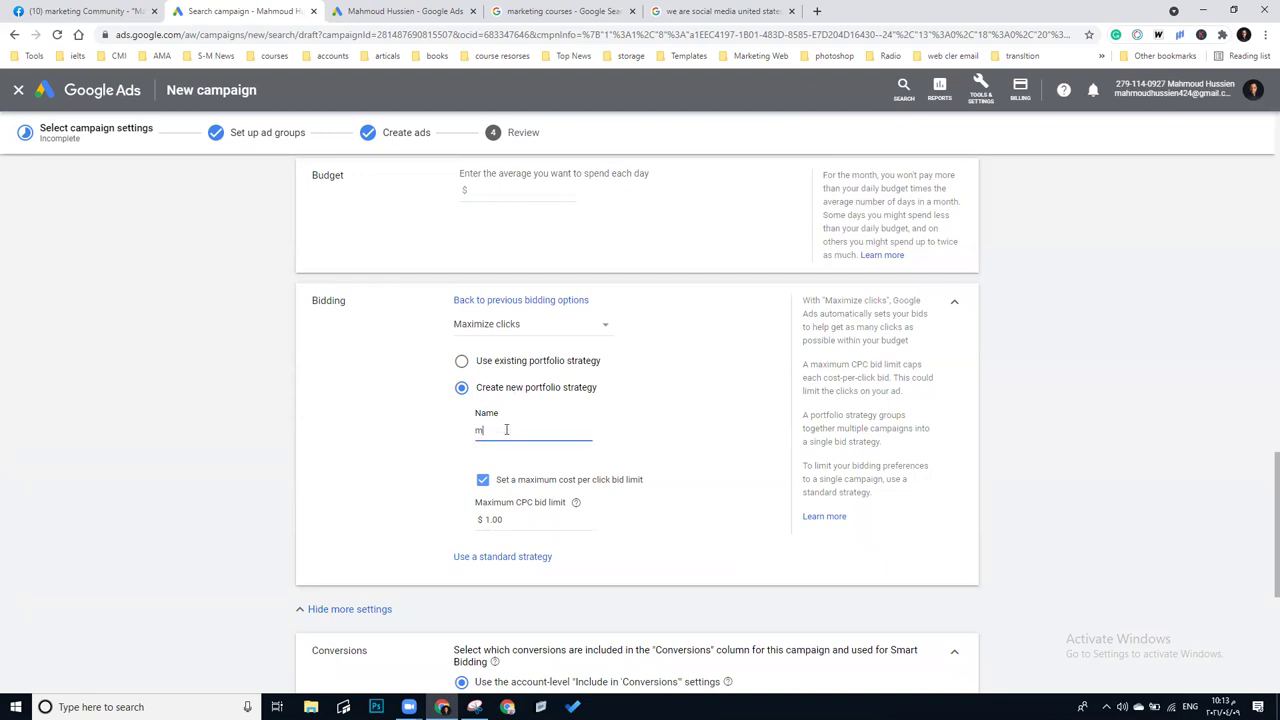
{"action": "type", "text": "ahmoud"}
{"action": "left_click", "coordinate": [698, 440]}
- Opt for an existing portfolio strategy instead and review the empty strategy list
{"action": "left_click", "coordinate": [461, 361]}
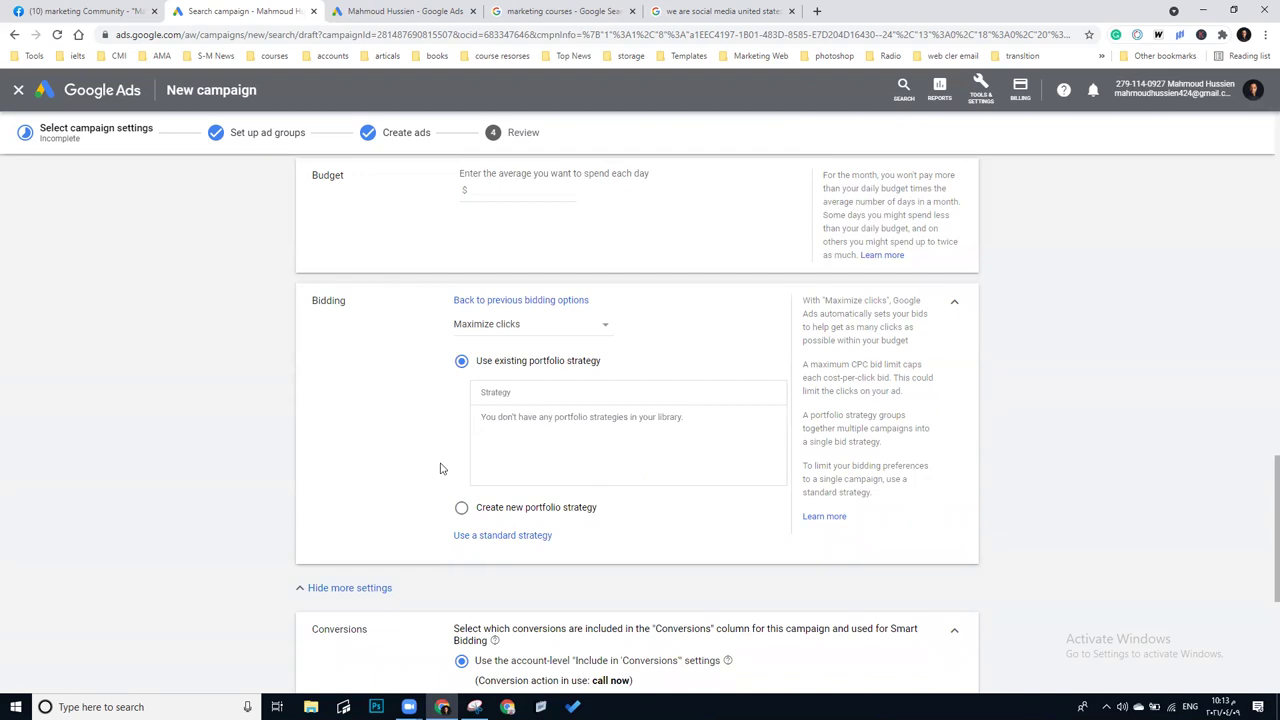
{"action": "scroll", "coordinate": [441, 468], "scroll_direction": "down", "scroll_amount": 3}
{"action": "scroll", "coordinate": [441, 468], "scroll_direction": "down", "scroll_amount": 2}
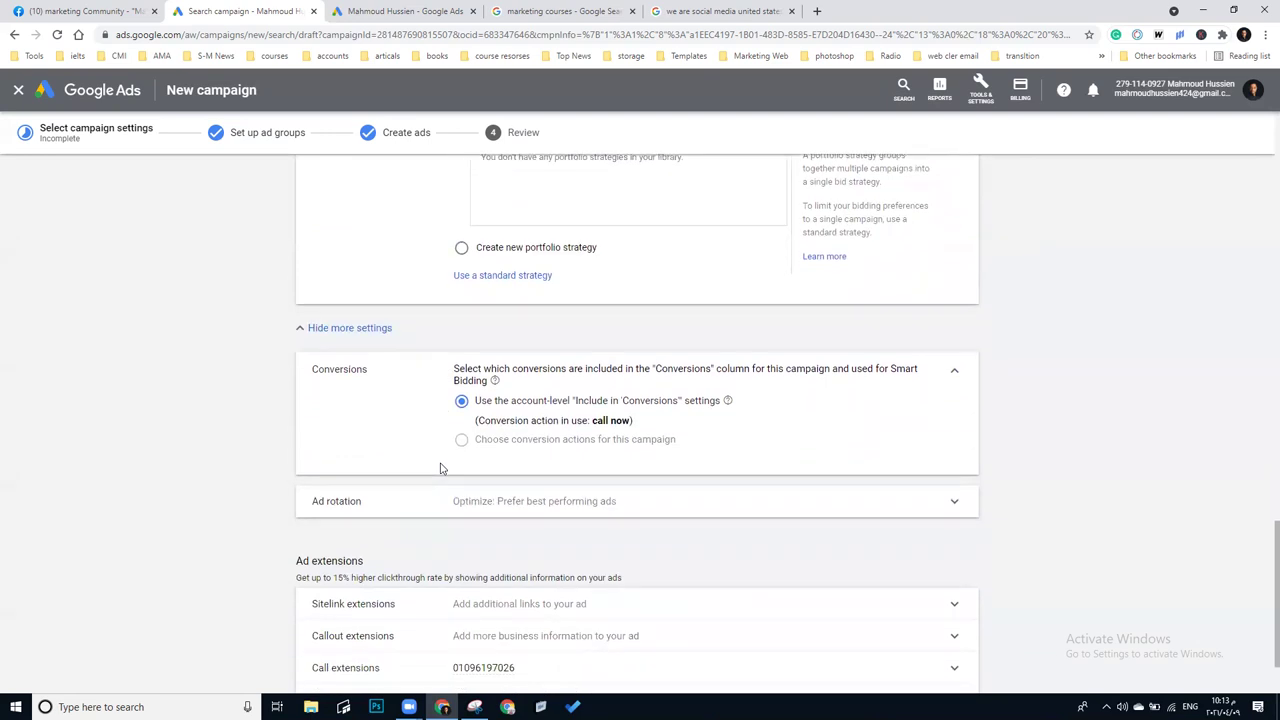
{"action": "scroll", "coordinate": [441, 468], "scroll_direction": "down", "scroll_amount": 2}
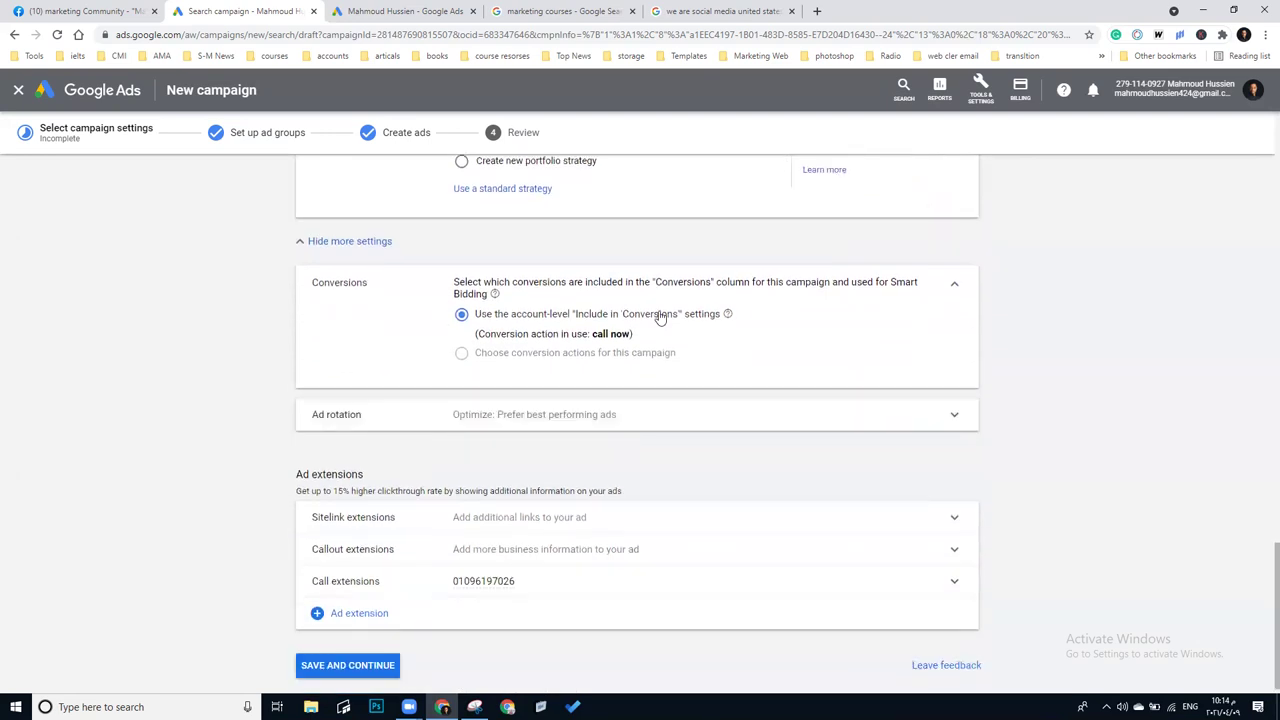
- Expand Ad rotation, keeping Optimize: Prefer best performing ads, and scroll to the page bottom
{"action": "left_click", "coordinate": [487, 417]}
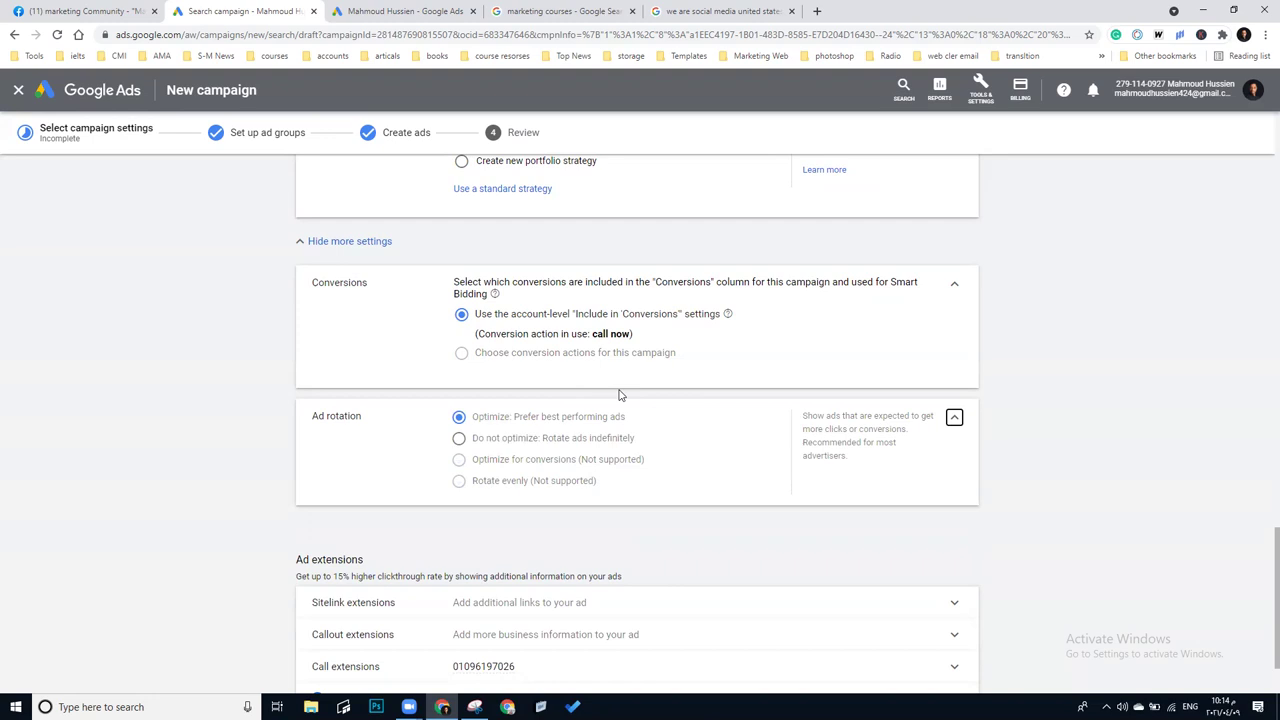
{"action": "mouse_move", "coordinate": [519, 346]}
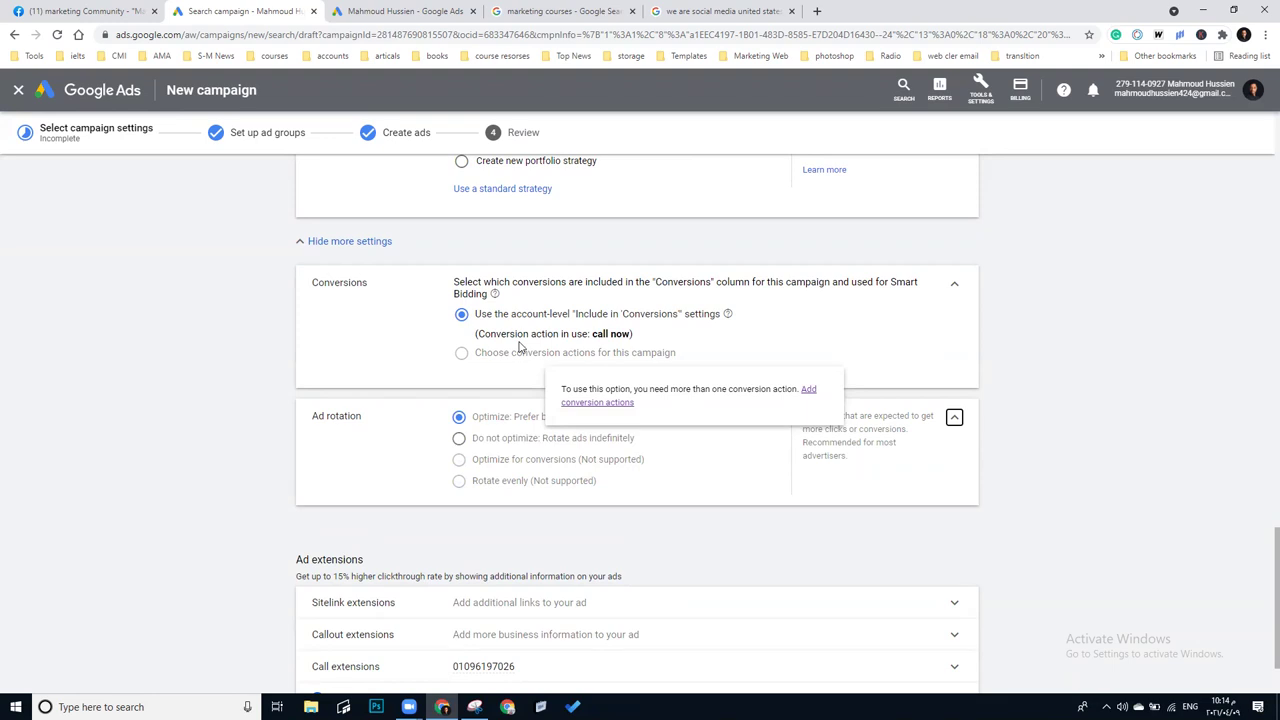
{"action": "scroll", "coordinate": [268, 418], "scroll_direction": "down", "scroll_amount": 1}
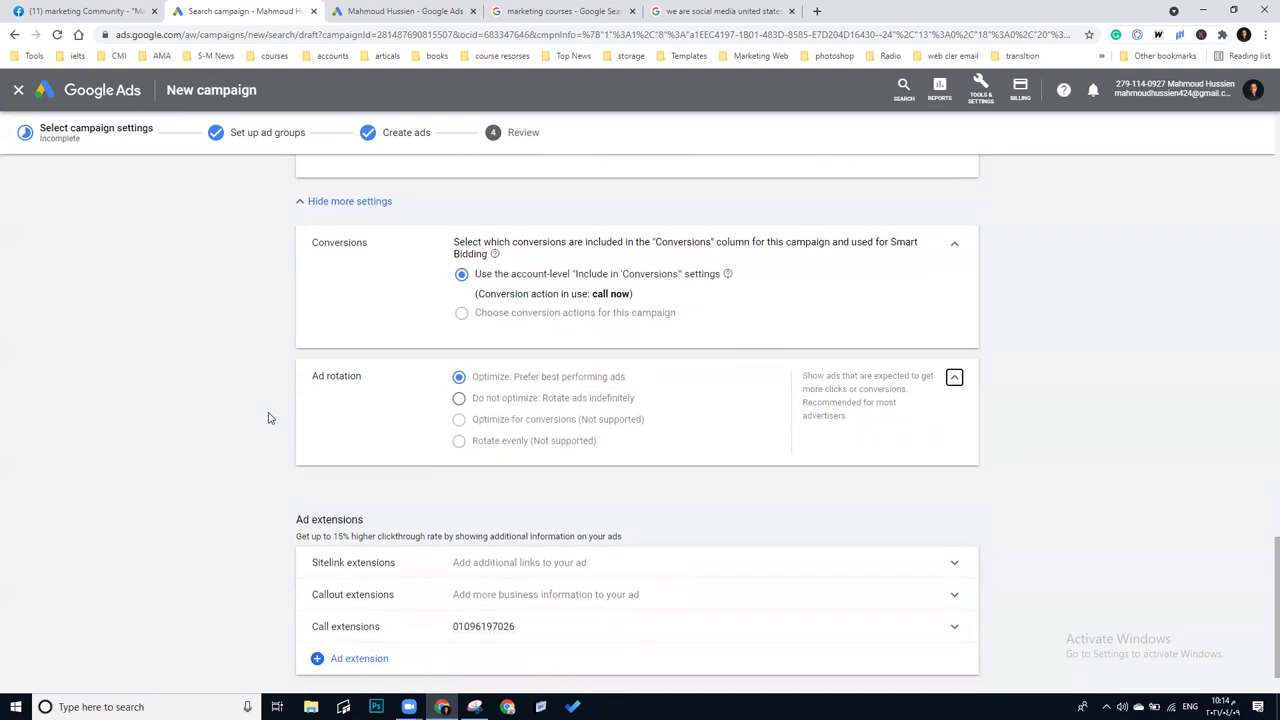
{"action": "scroll", "coordinate": [268, 418], "scroll_direction": "down", "scroll_amount": 1}
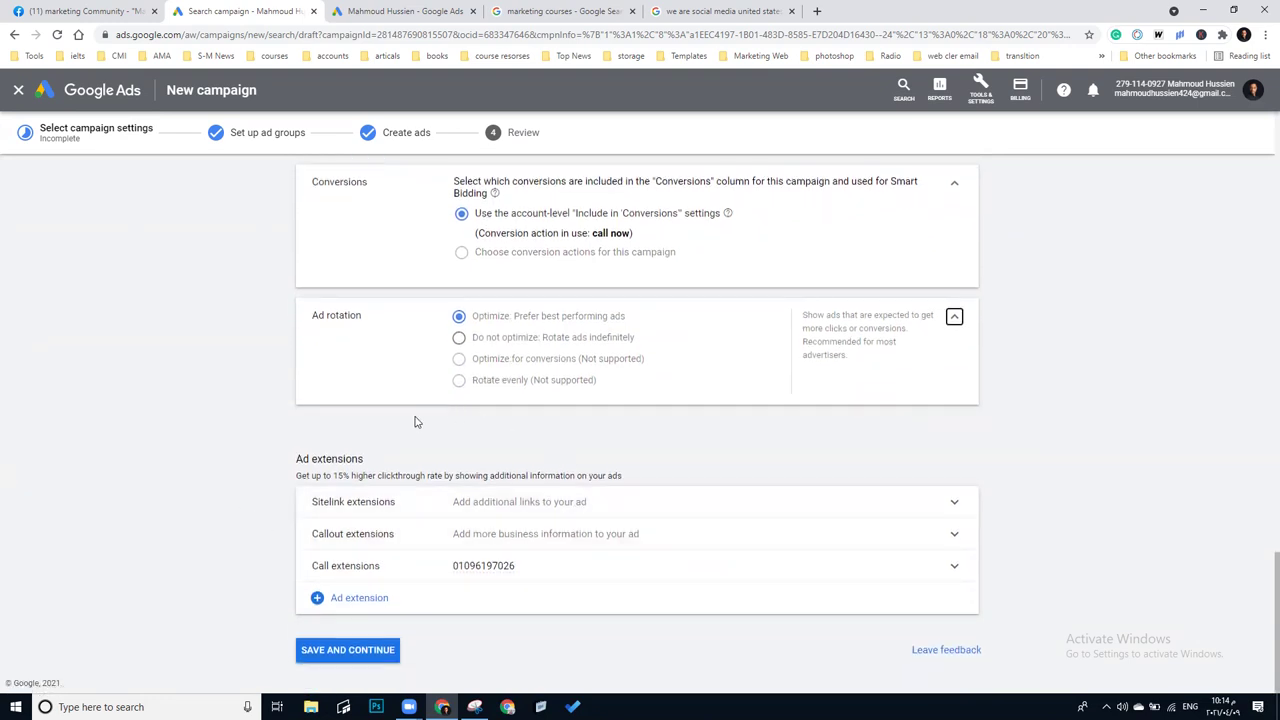
- Open the sitelink extensions form and look through its fields
{"action": "left_click", "coordinate": [338, 510]}
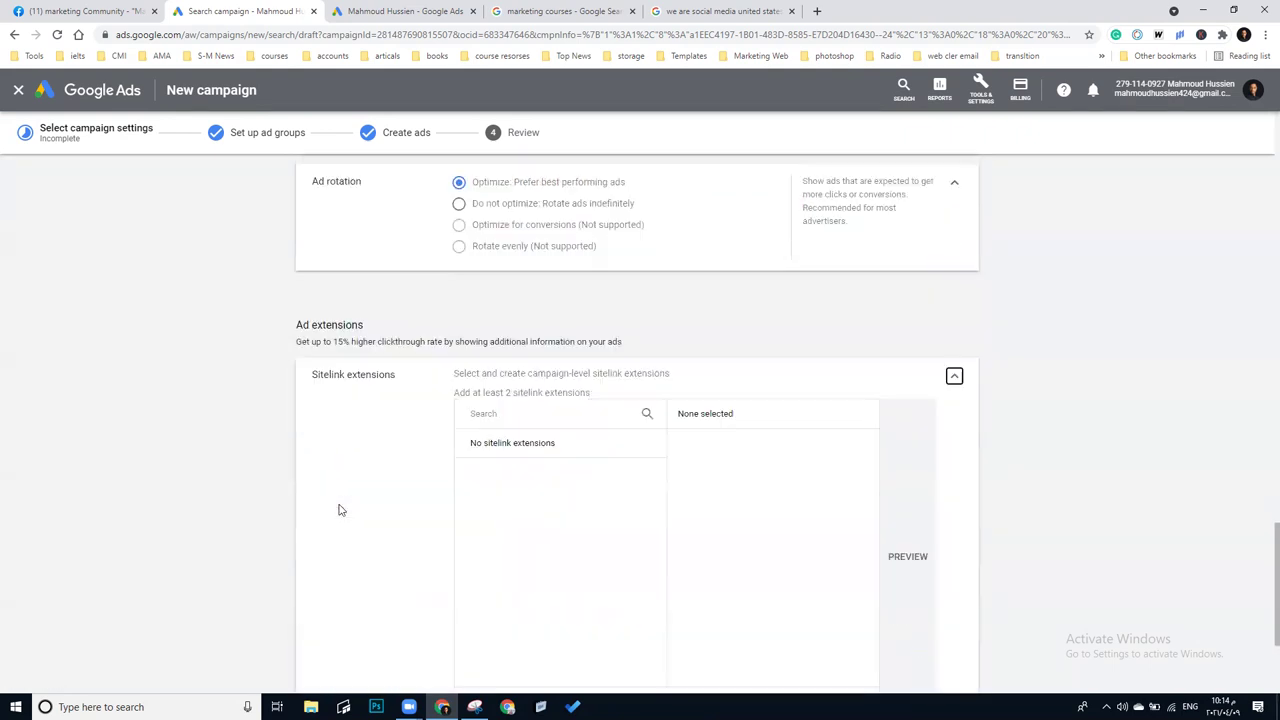
{"action": "scroll", "coordinate": [338, 510], "scroll_direction": "up", "scroll_amount": 1}
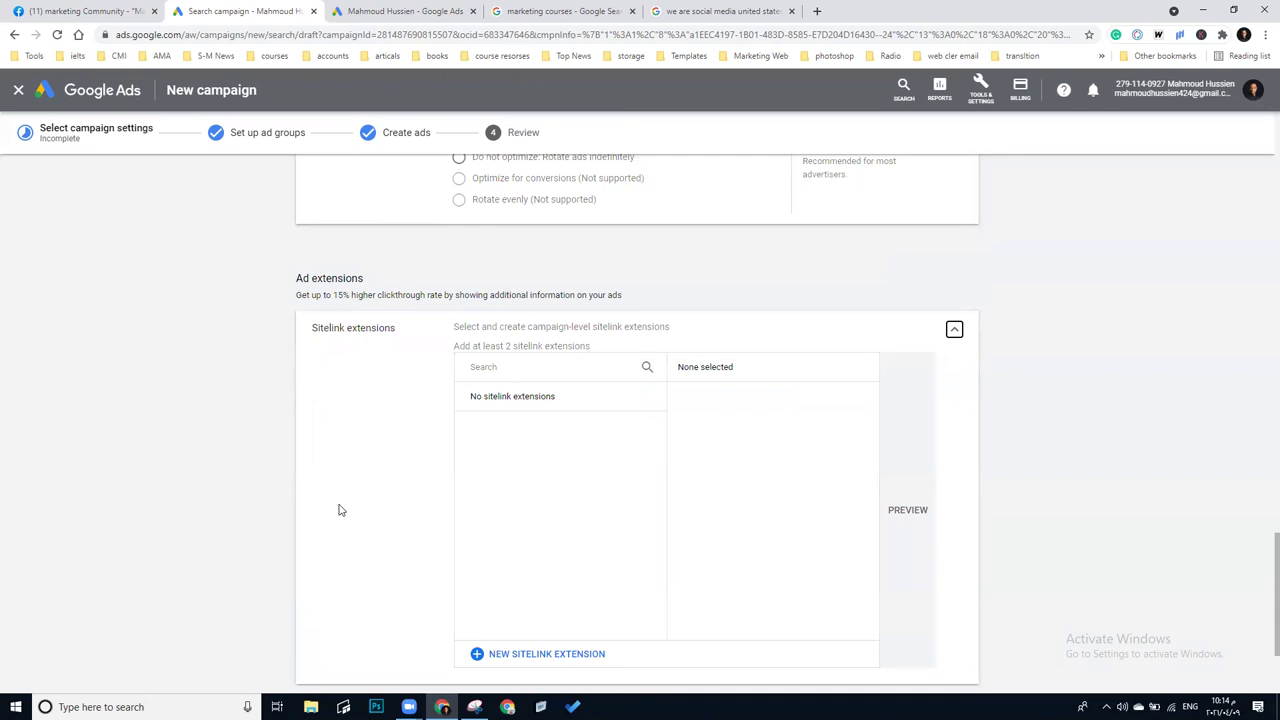
{"action": "scroll", "coordinate": [338, 510], "scroll_direction": "down", "scroll_amount": 1}
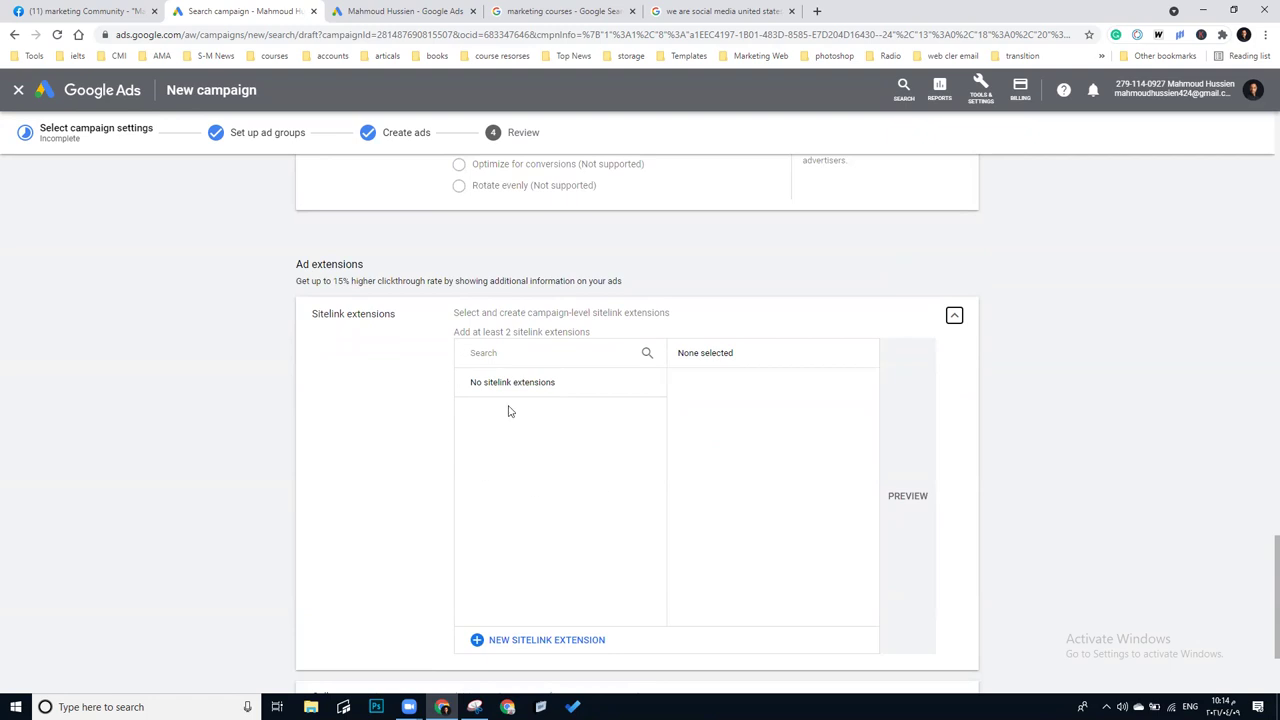
{"action": "scroll", "coordinate": [465, 450], "scroll_direction": "down", "scroll_amount": 2}
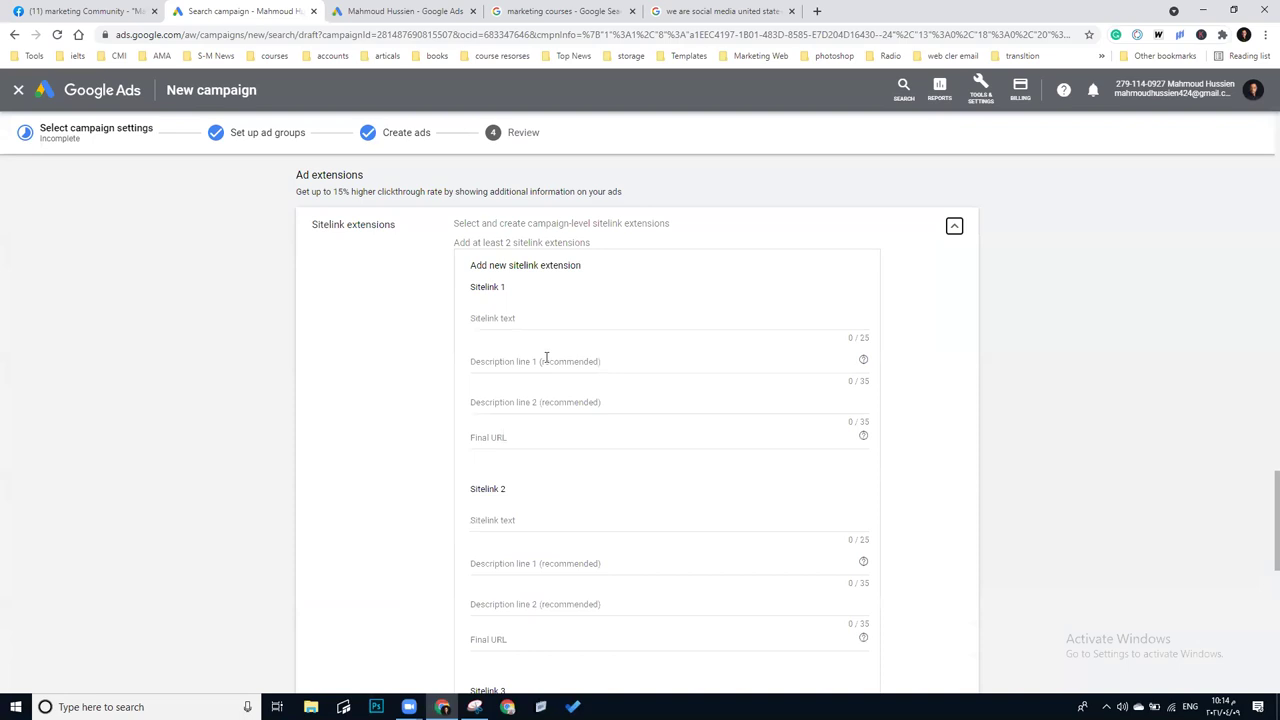
{"action": "scroll", "coordinate": [546, 358], "scroll_direction": "down", "scroll_amount": 1}
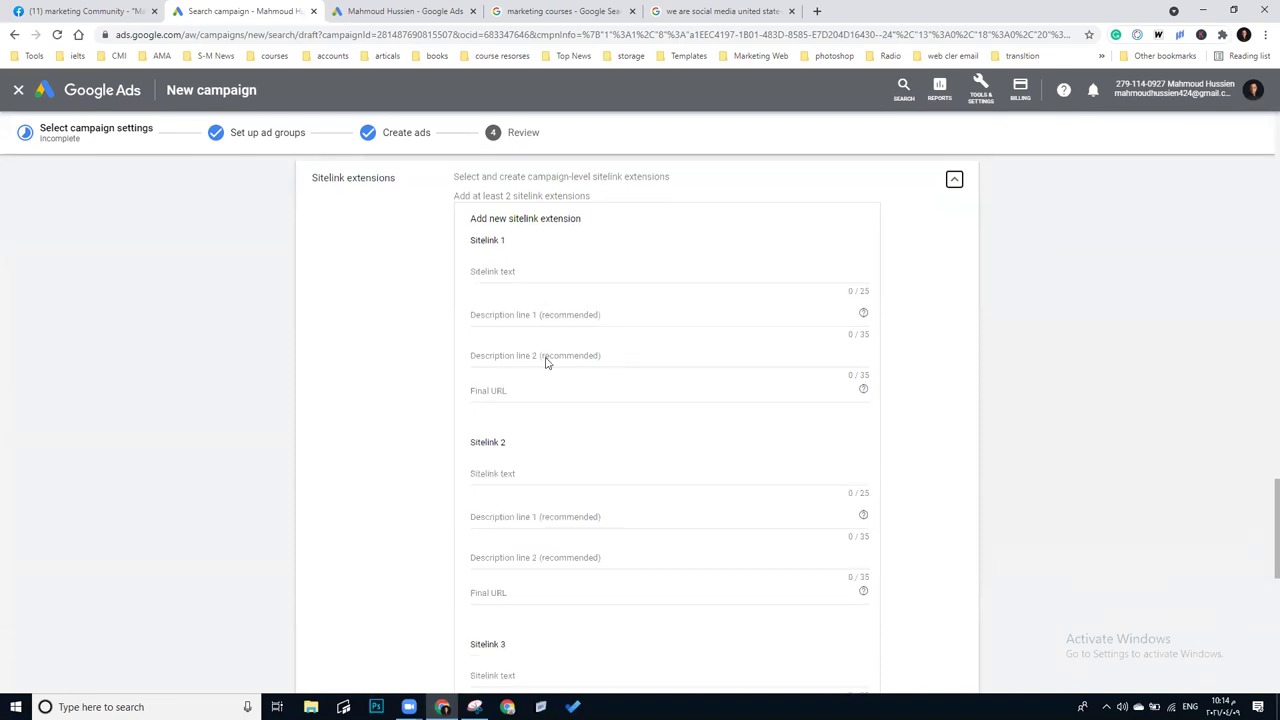
{"action": "scroll", "coordinate": [546, 363], "scroll_direction": "down", "scroll_amount": 5}
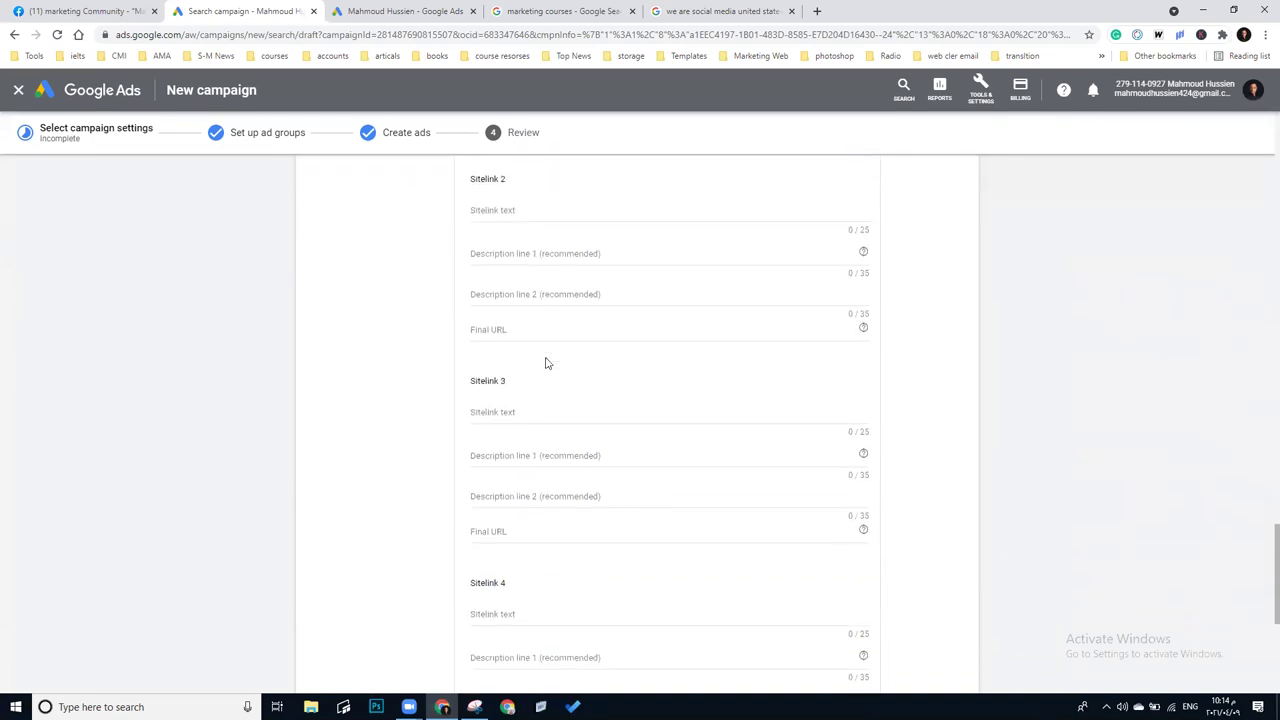
{"action": "scroll", "coordinate": [546, 363], "scroll_direction": "down", "scroll_amount": 4}
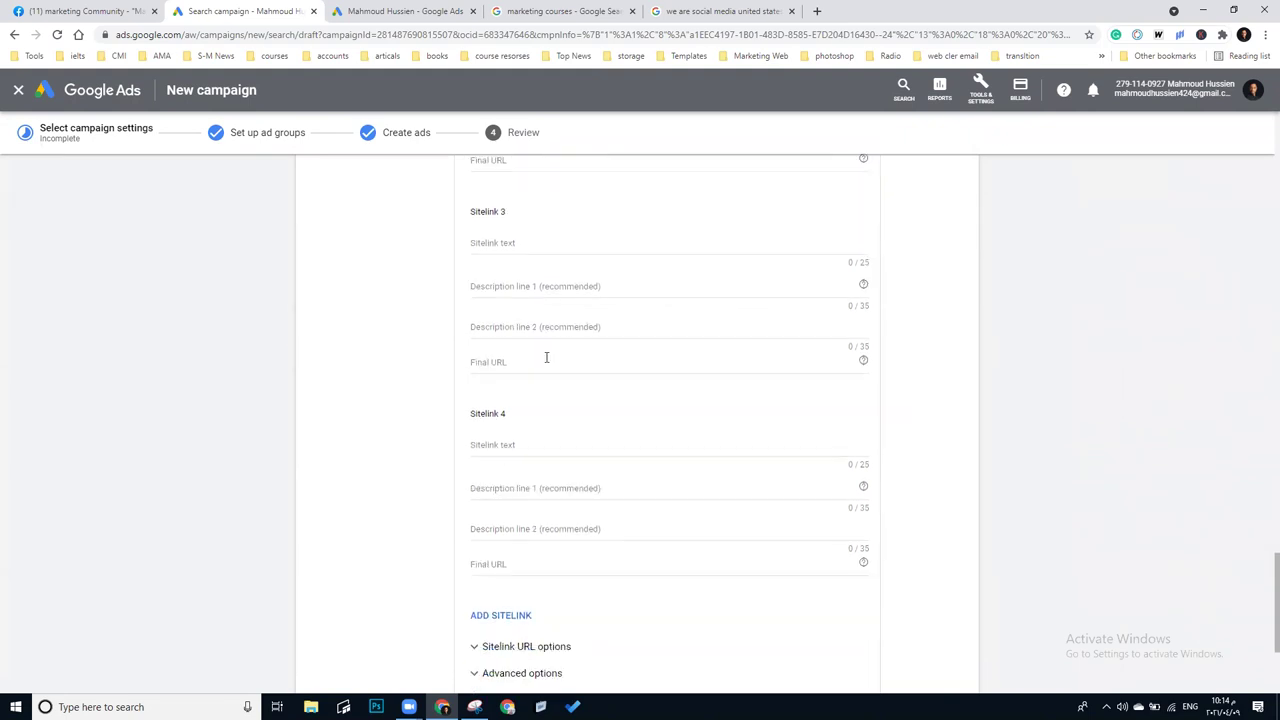
{"action": "scroll", "coordinate": [546, 363], "scroll_direction": "down", "scroll_amount": 2}
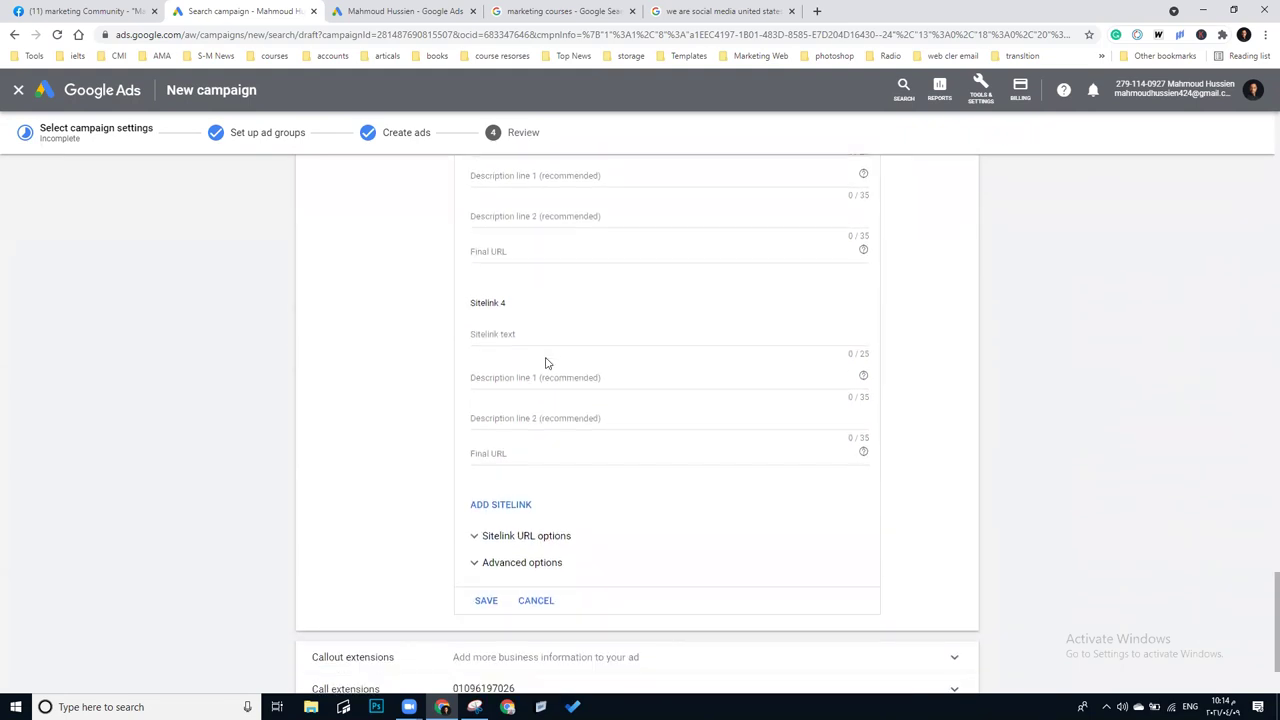
- Cancel the sitelink form without adding sitelinks and collapse Sitelink extensions
{"action": "left_click", "coordinate": [535, 600]}
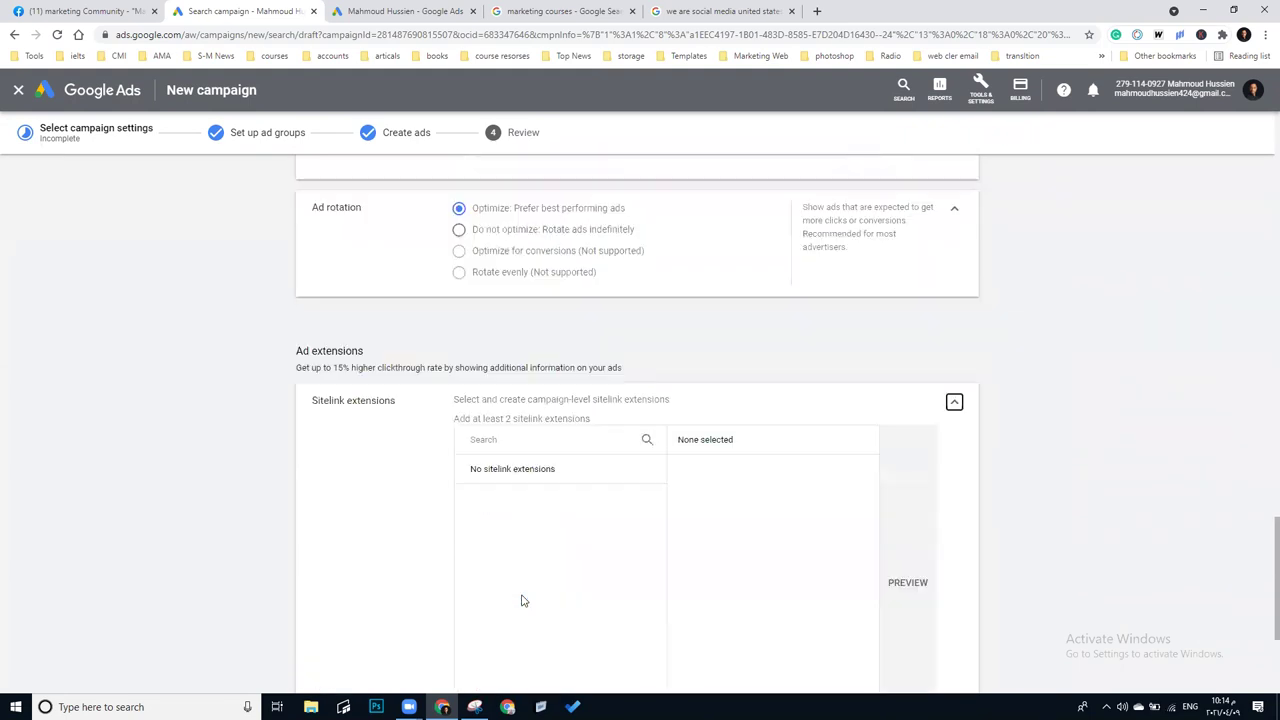
{"action": "scroll", "coordinate": [521, 600], "scroll_direction": "down", "scroll_amount": 1}
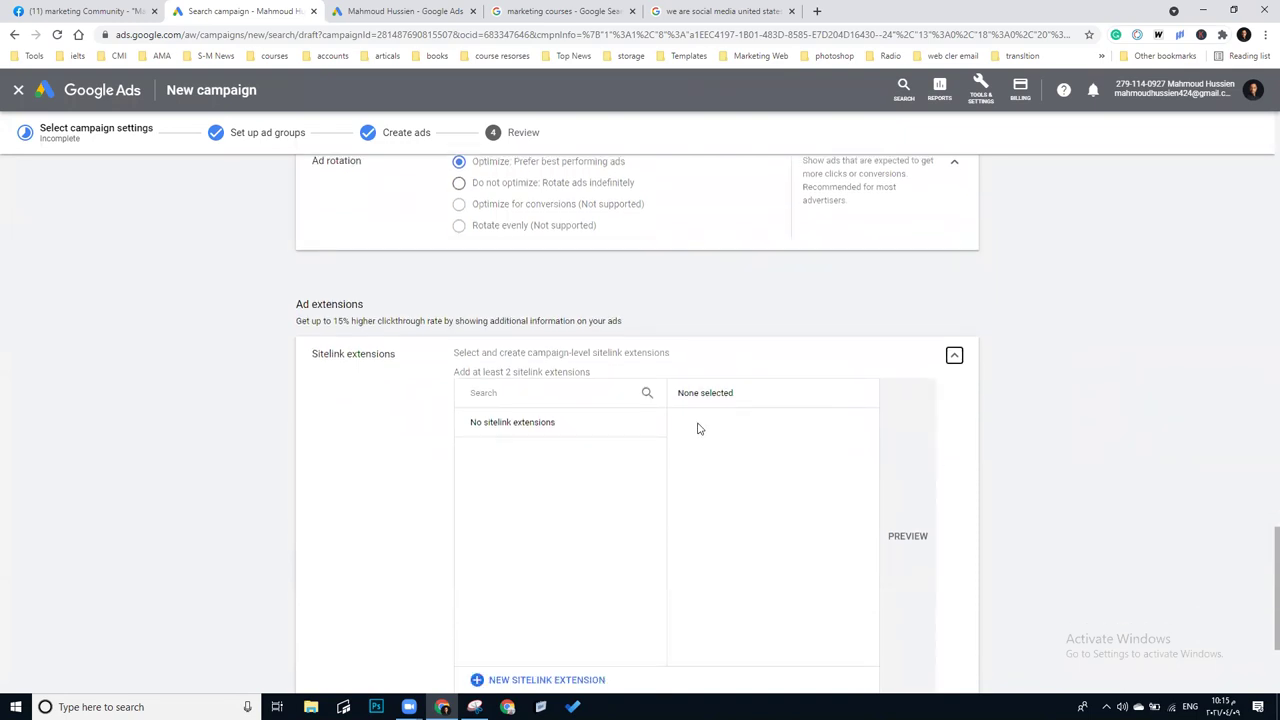
{"action": "left_click", "coordinate": [954, 358]}
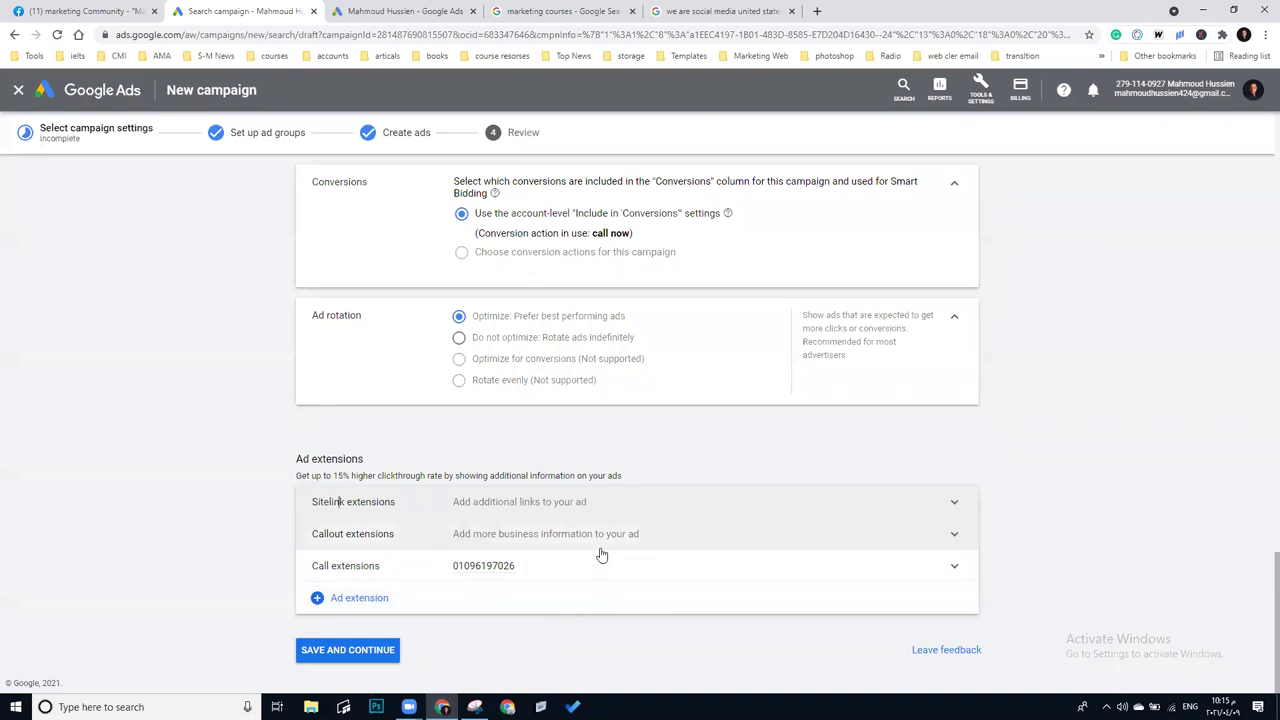
- Fix the bidding error by switching to a standard Maximize clicks strategy and continue
{"action": "left_click", "coordinate": [381, 642]}
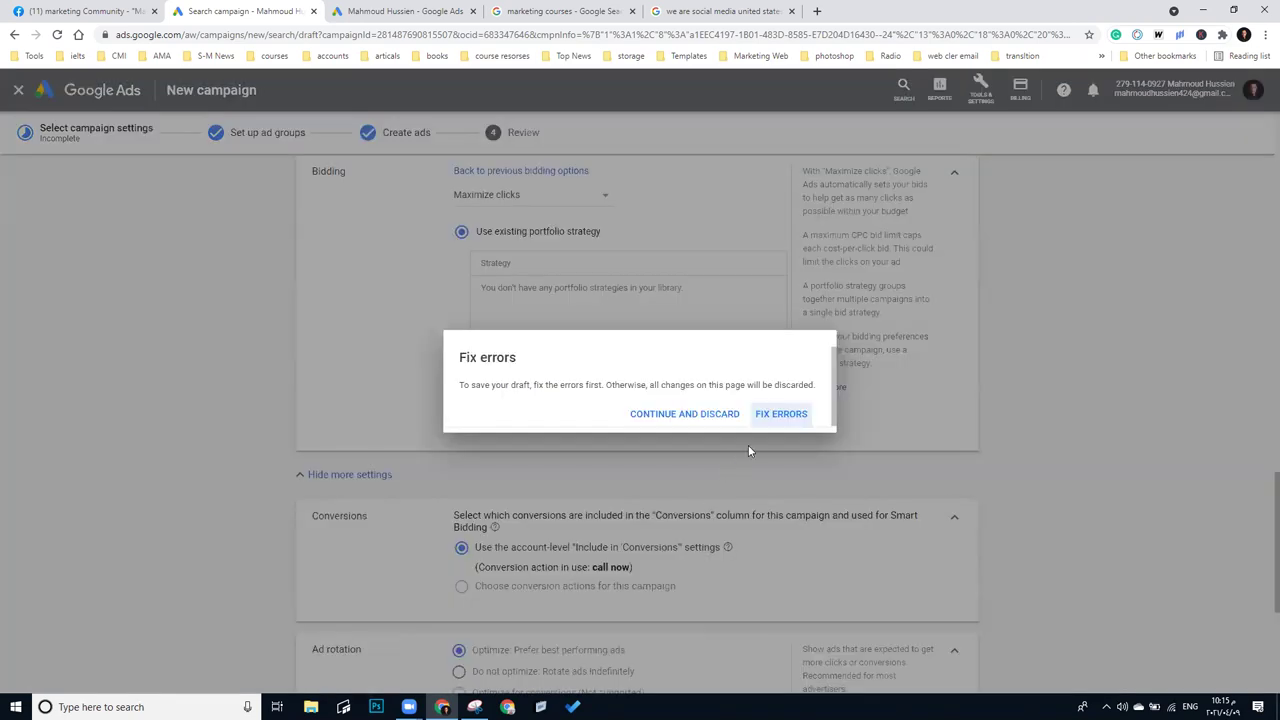
{"action": "left_click", "coordinate": [783, 415]}
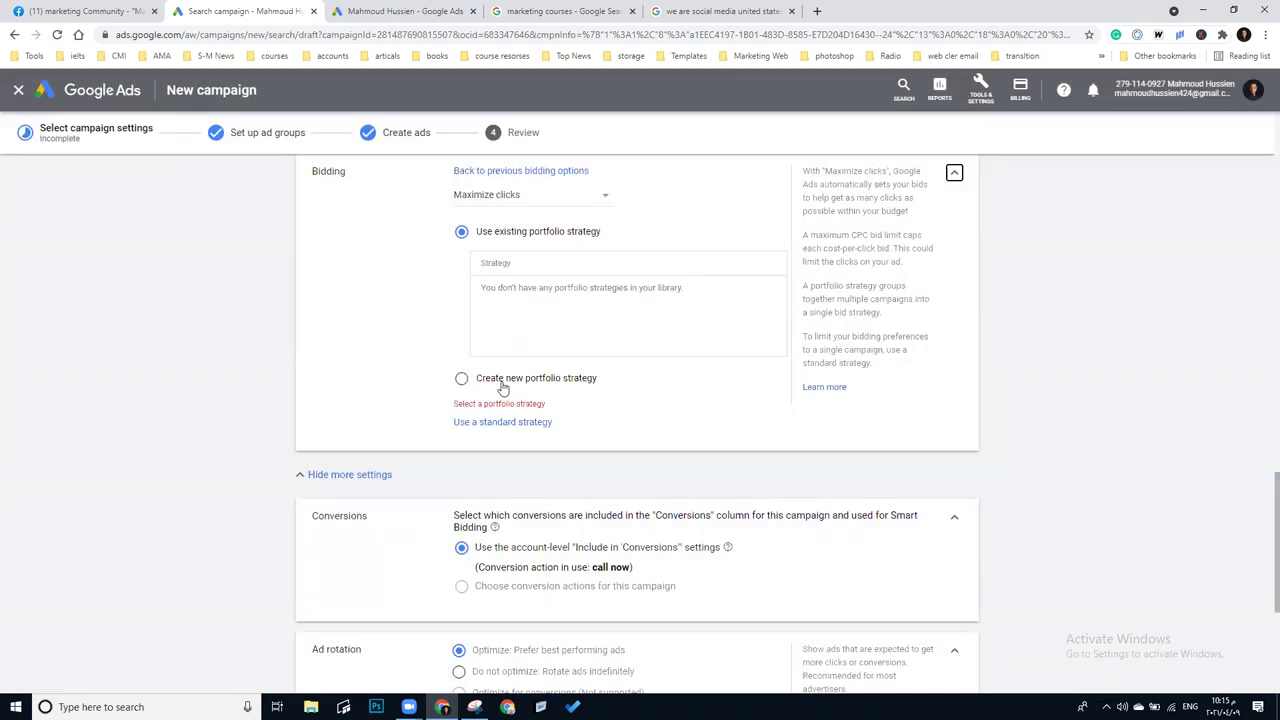
{"action": "left_click", "coordinate": [502, 422]}
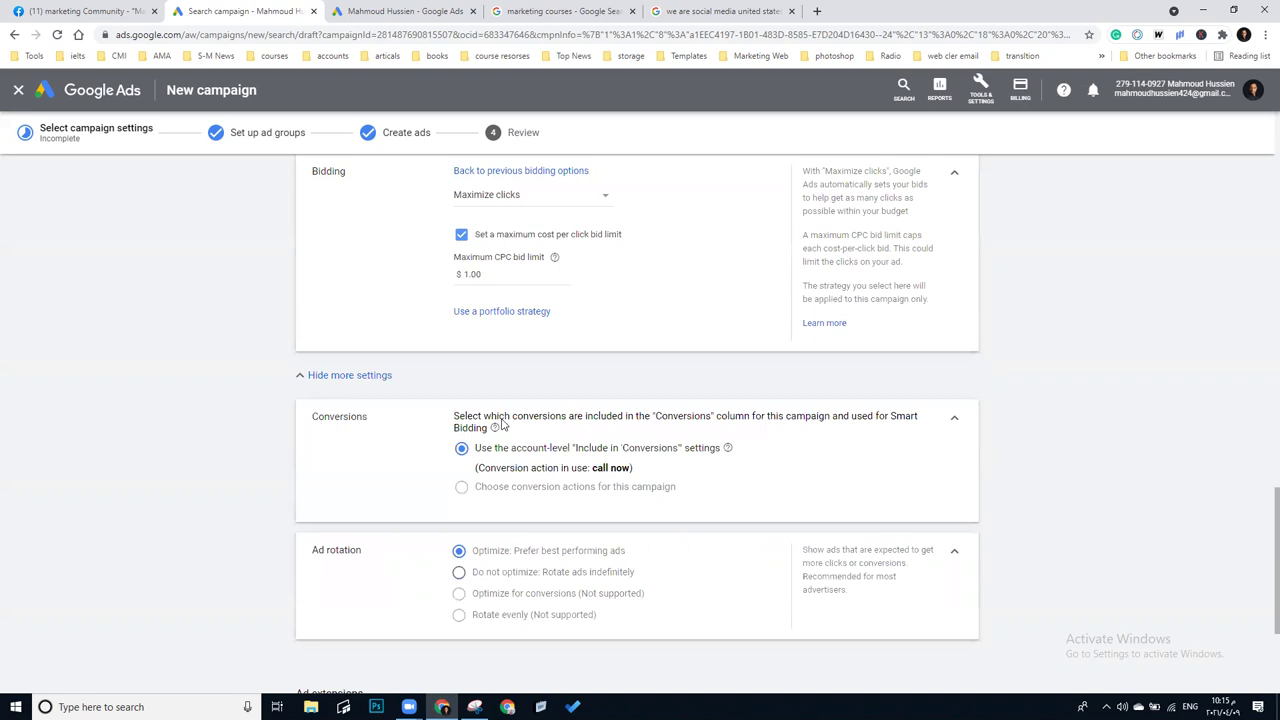
{"action": "scroll", "coordinate": [362, 630], "scroll_direction": "down", "scroll_amount": 3}
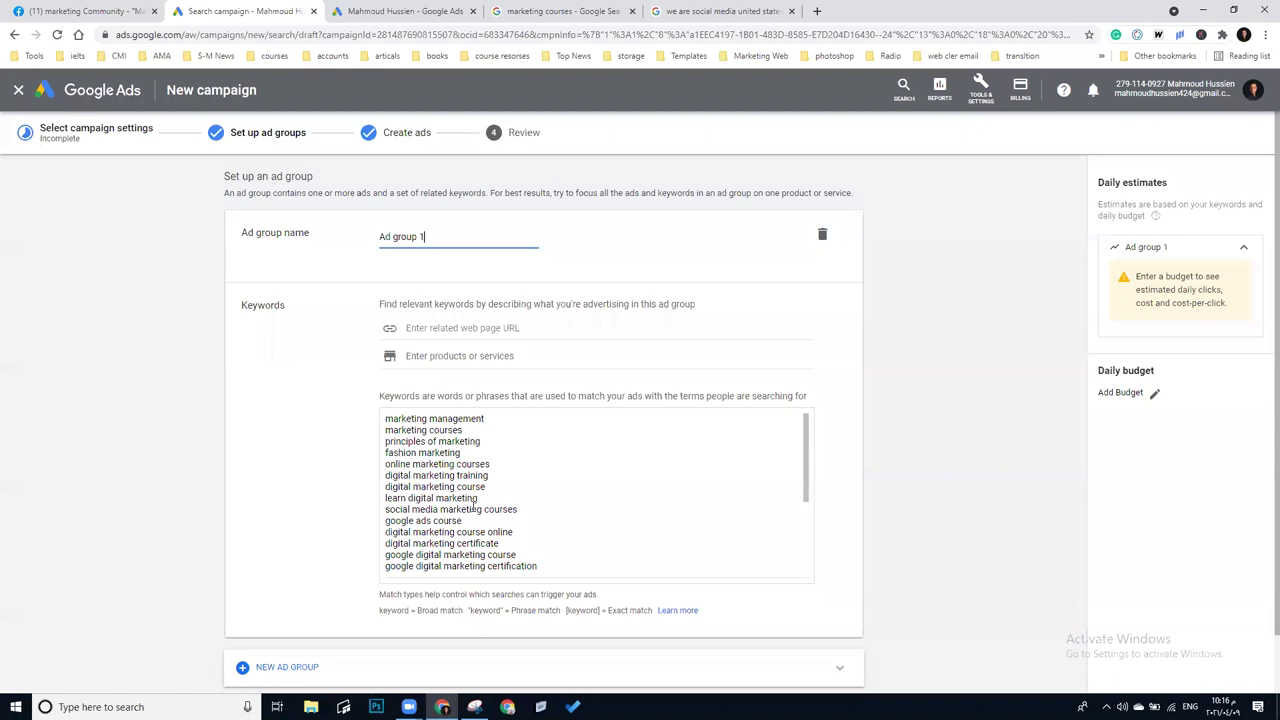
{"action": "scroll", "coordinate": [474, 508], "scroll_direction": "down", "scroll_amount": 3}
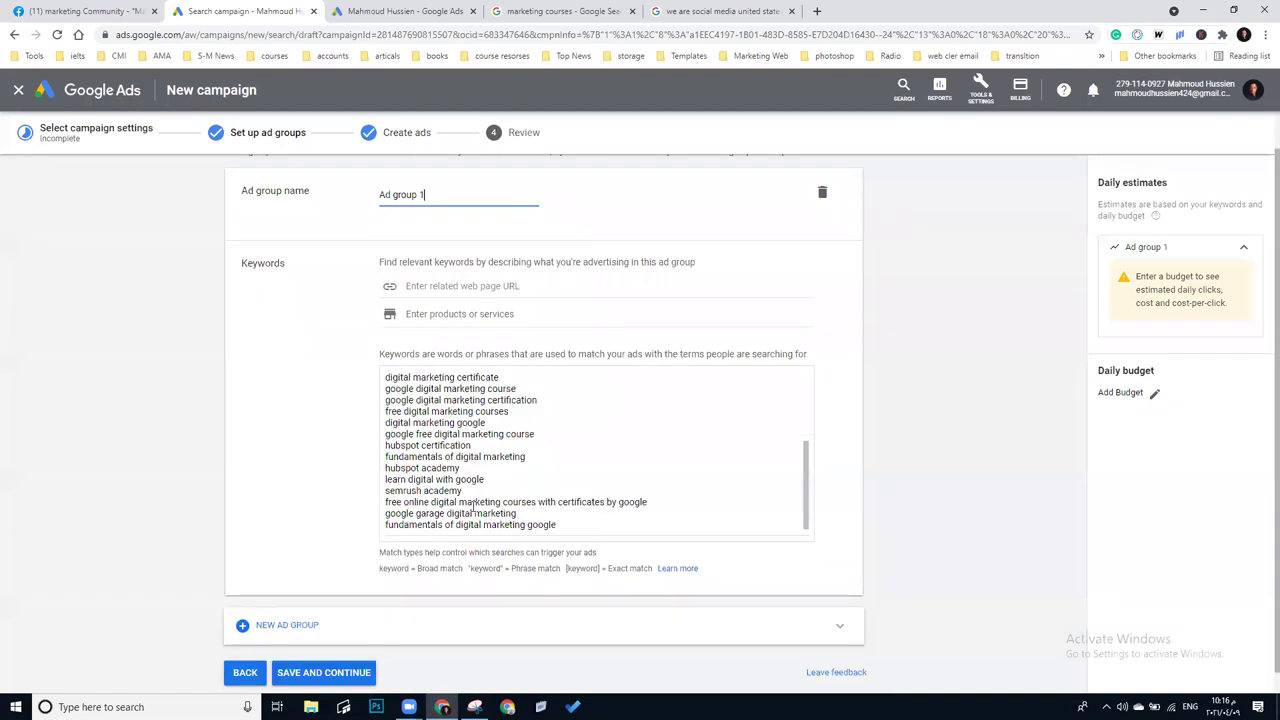
{"action": "scroll", "coordinate": [474, 508], "scroll_direction": "up", "scroll_amount": 5}
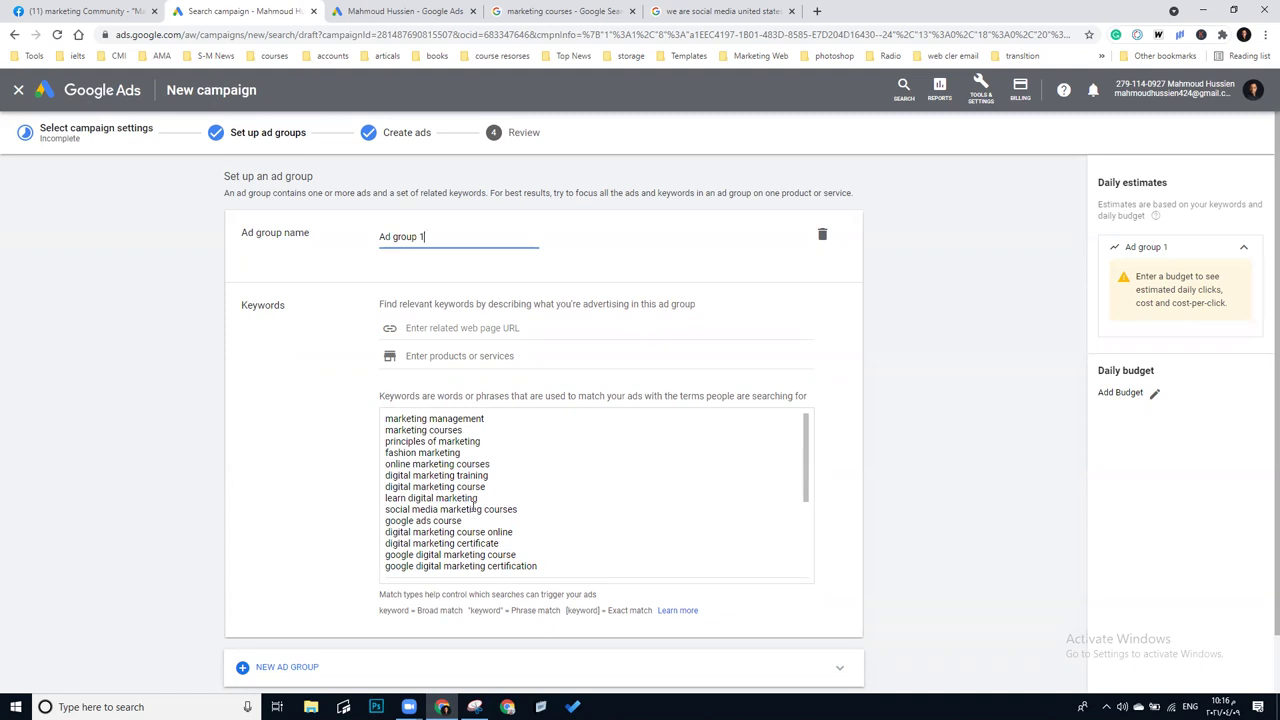
- Enter 'google ads' as a product and delete all existing Ad group 1 keywords
{"action": "left_click", "coordinate": [444, 356]}
{"action": "type", "text": "m"}
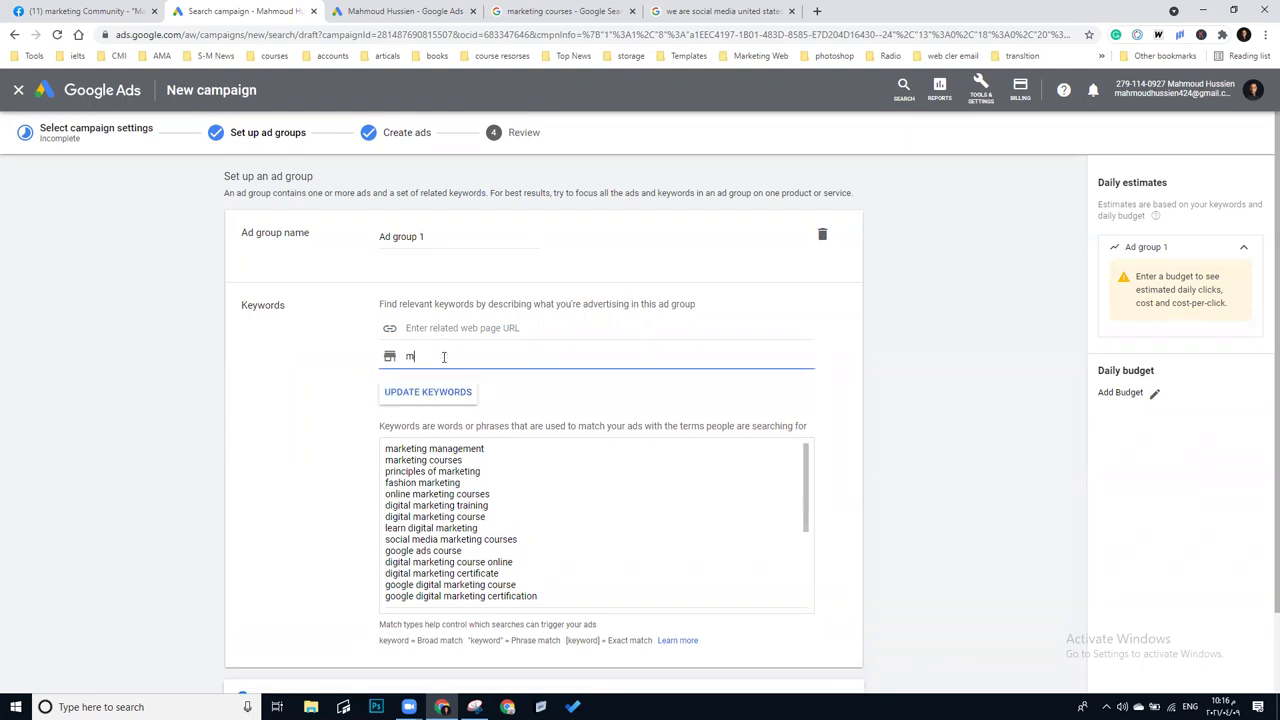
{"action": "type", "text": "arketing maa"}
{"action": "key", "text": "ctrl+a"}
{"action": "type", "text": "google ads"}
{"action": "left_click", "coordinate": [441, 494]}
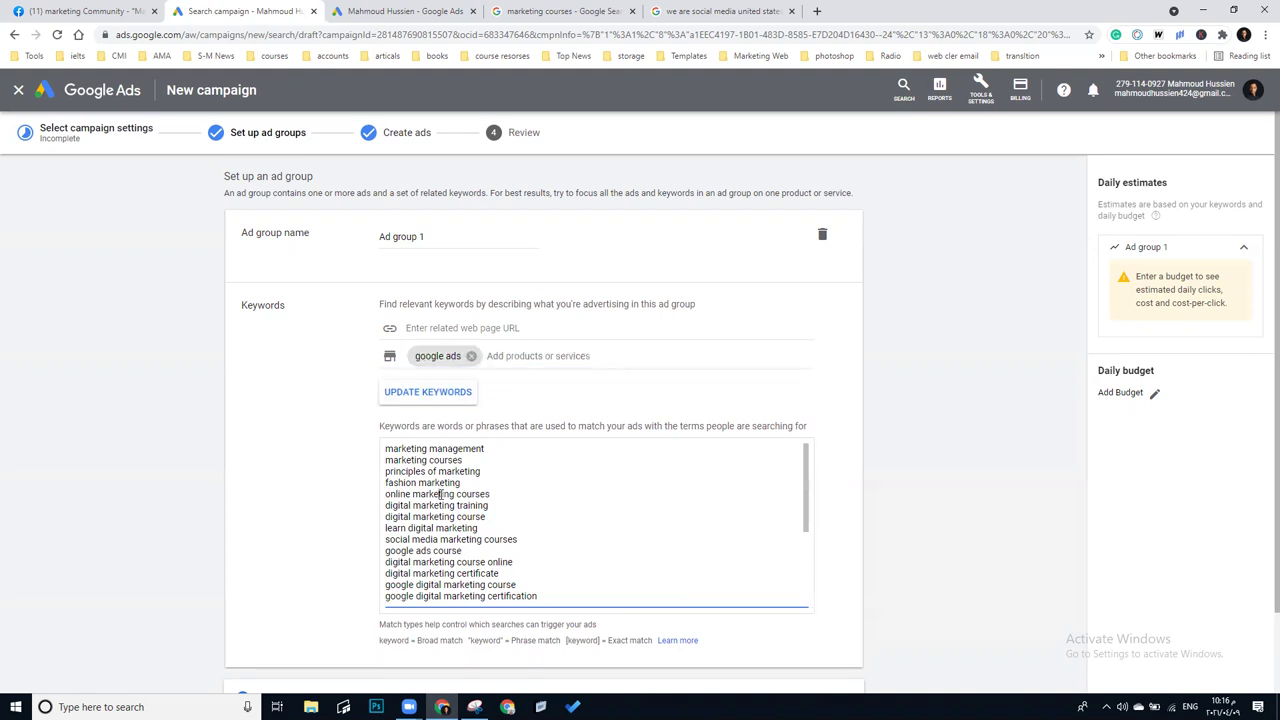
{"action": "key", "text": "ctrl+a"}
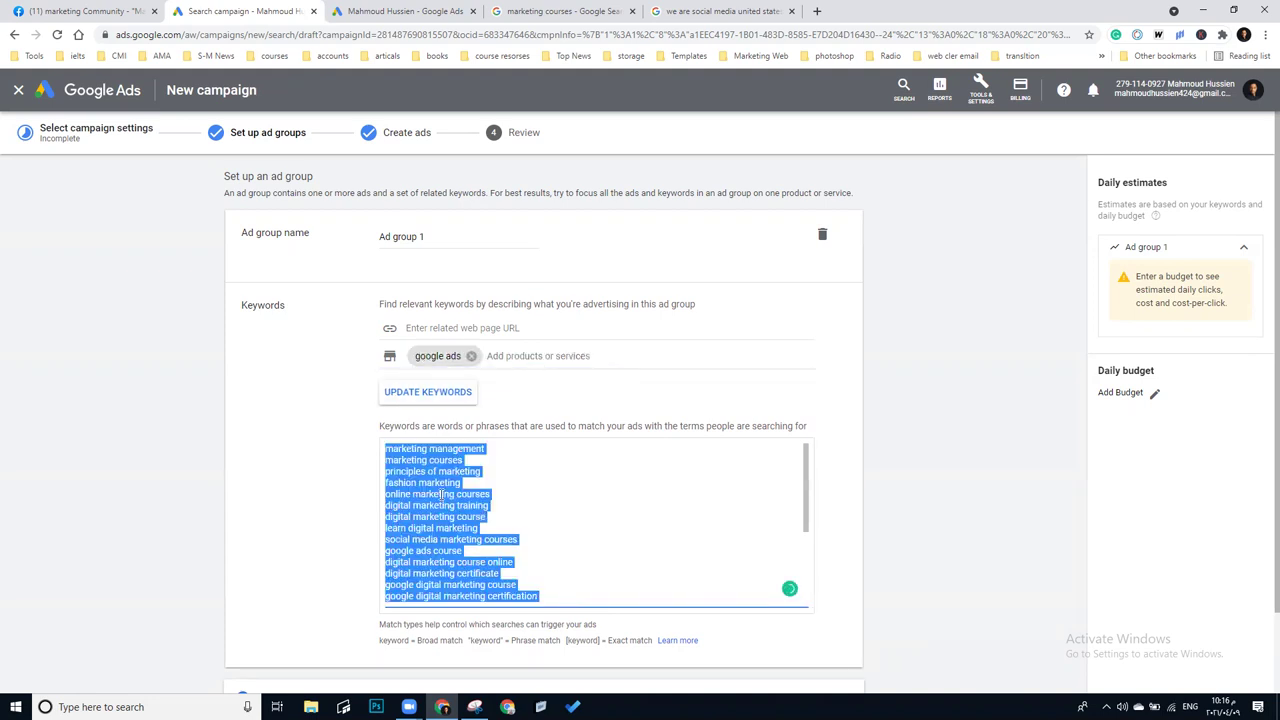
{"action": "key", "text": "Delete"}
- Replace the product with 'google ads course' and request keyword suggestions
{"action": "left_click", "coordinate": [441, 355]}
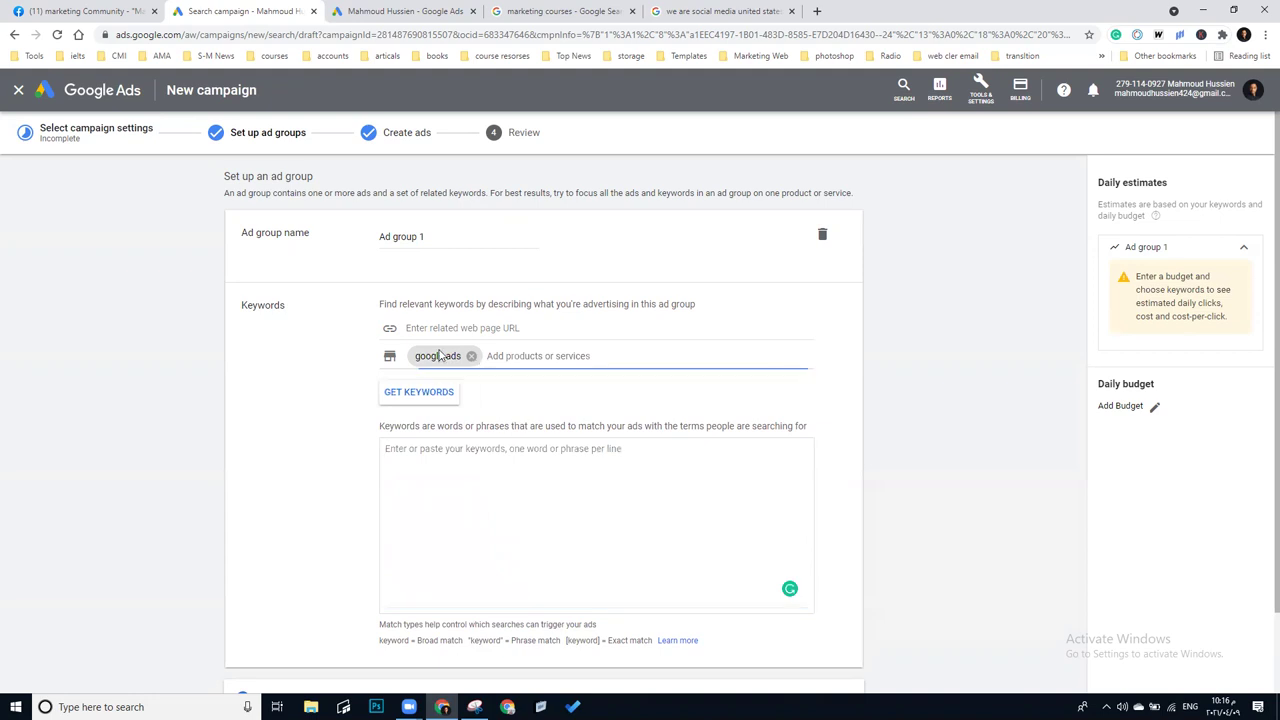
{"action": "triple_click", "coordinate": [438, 356]}
{"action": "key", "text": "BackSpace"}
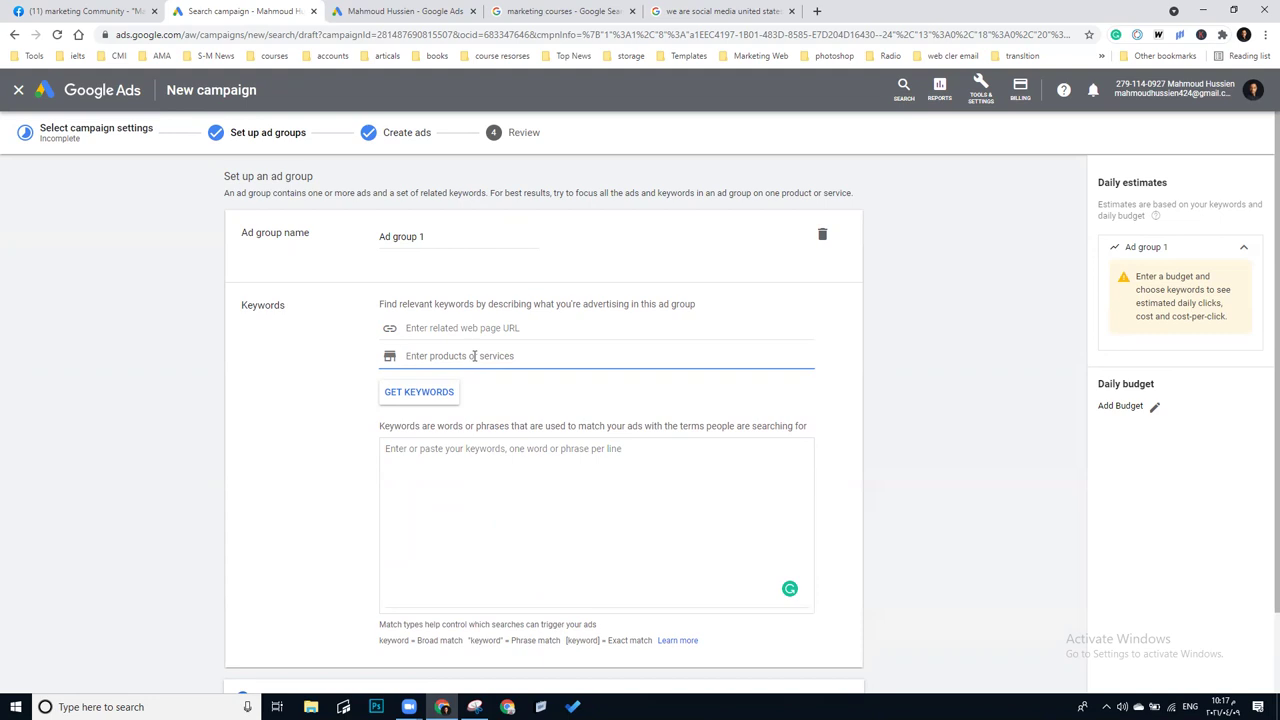
{"action": "type", "text": "marketing"}
{"action": "double_click", "coordinate": [474, 356]}
{"action": "type", "text": "google ads course"}
{"action": "key", "text": "Return"}
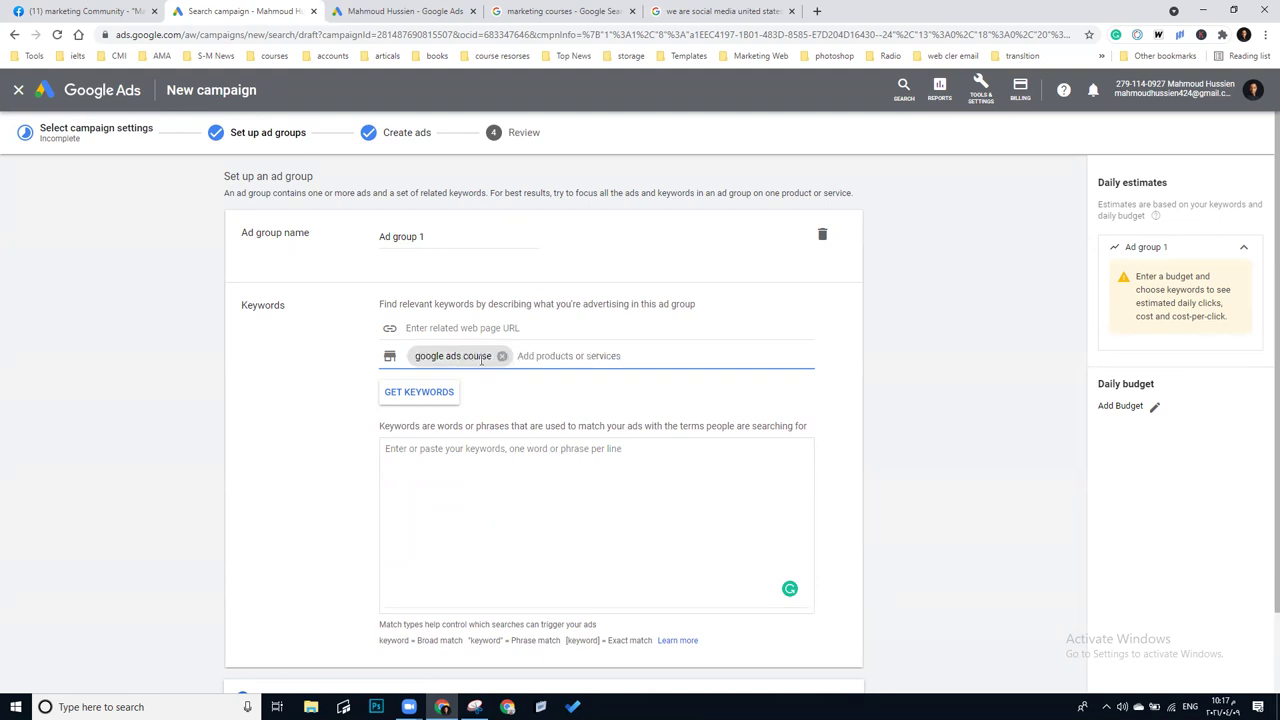
{"action": "left_click", "coordinate": [420, 393]}
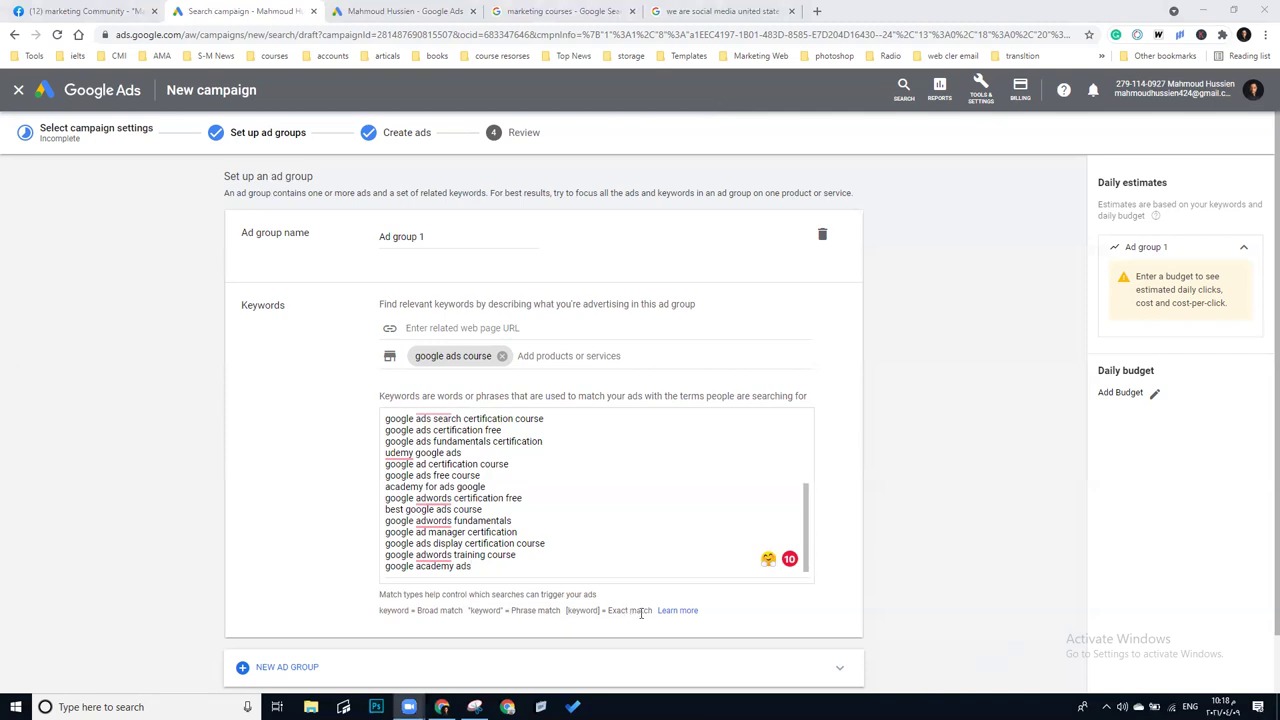
- Select text in the keyword box while reviewing the google ads course suggestions
{"action": "left_click_drag", "start_coordinate": [651, 610], "coordinate": [379, 616]}
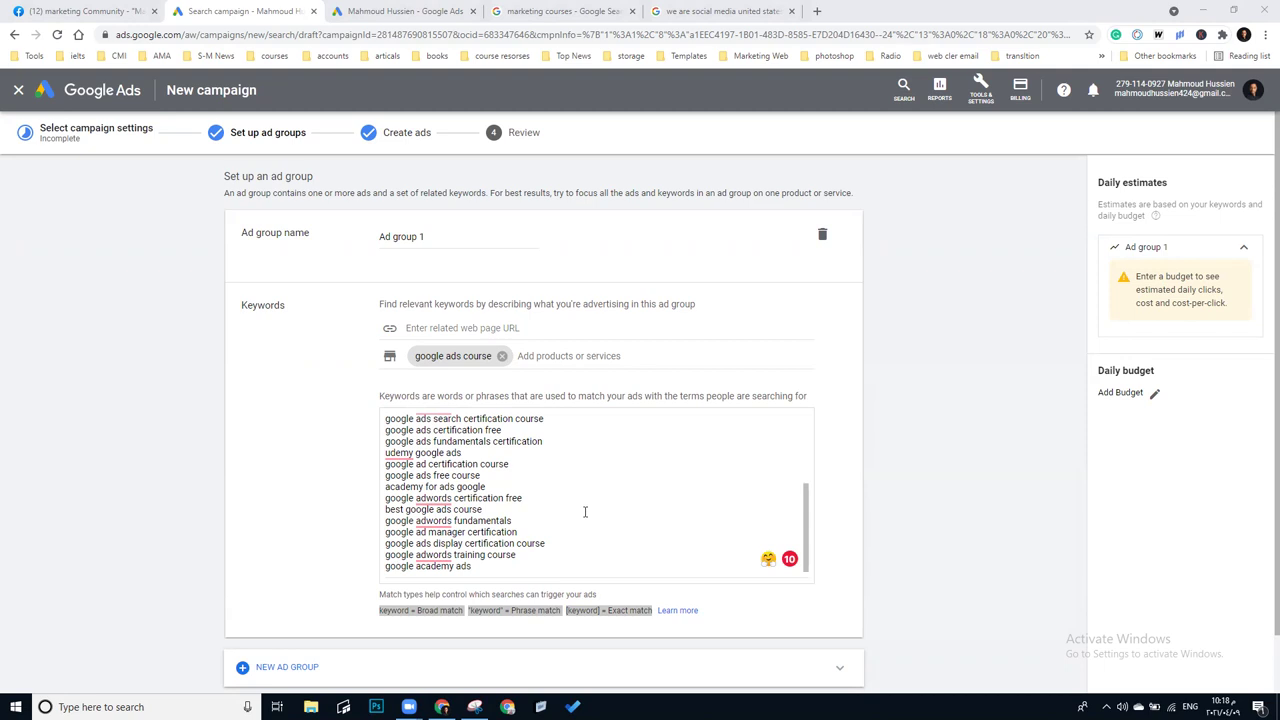
{"action": "left_click", "coordinate": [585, 512]}
{"action": "scroll", "coordinate": [585, 512], "scroll_direction": "up", "scroll_amount": 3}
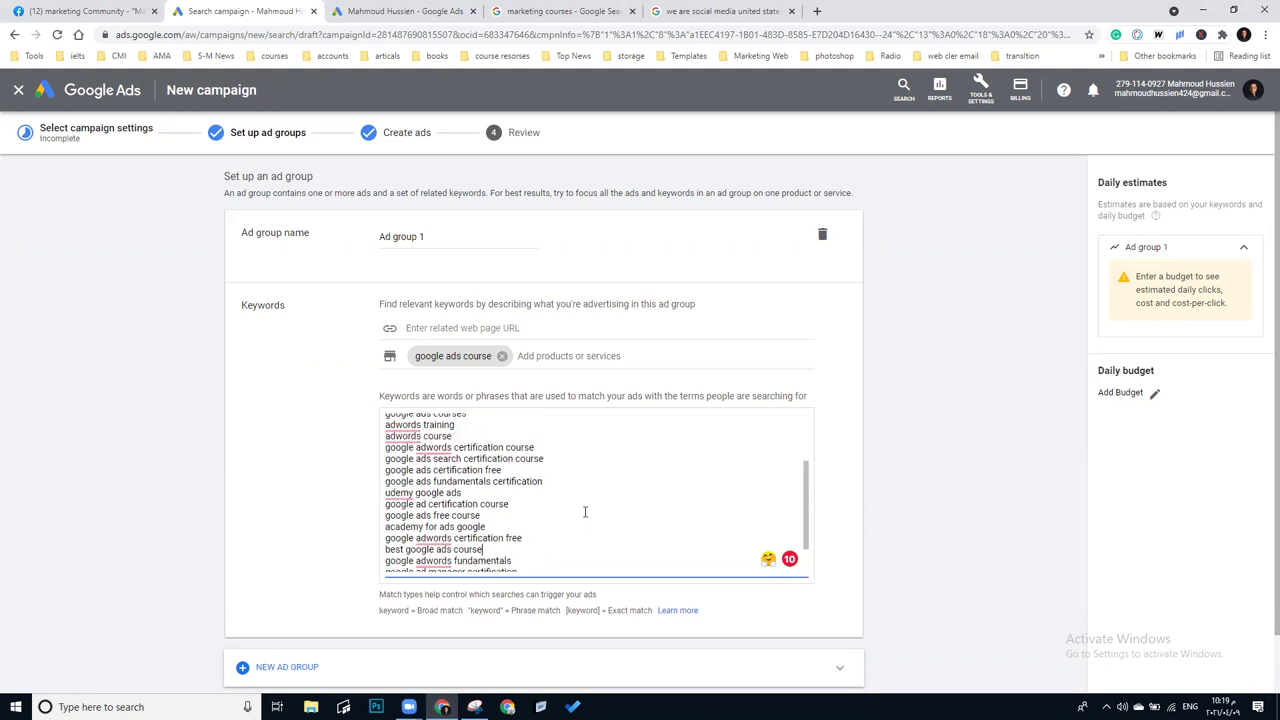
{"action": "scroll", "coordinate": [585, 512], "scroll_direction": "down", "scroll_amount": 1}
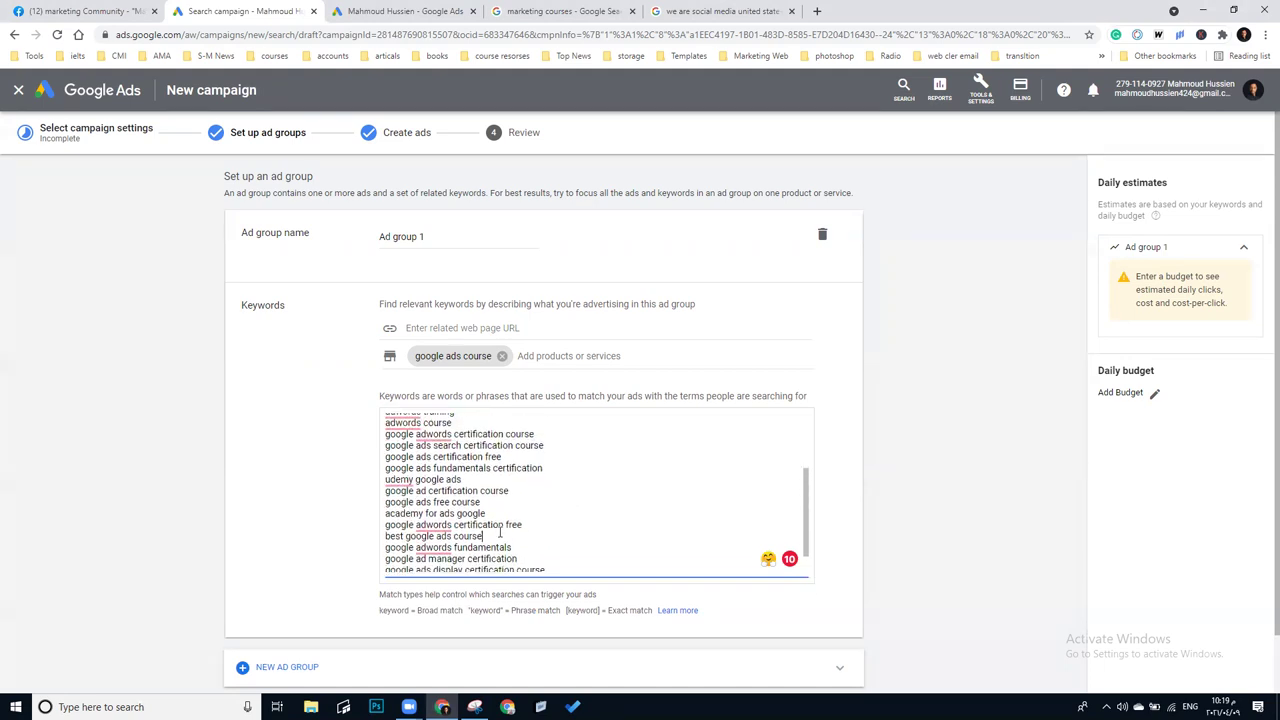
{"action": "left_click", "coordinate": [395, 538], "text": "shift"}
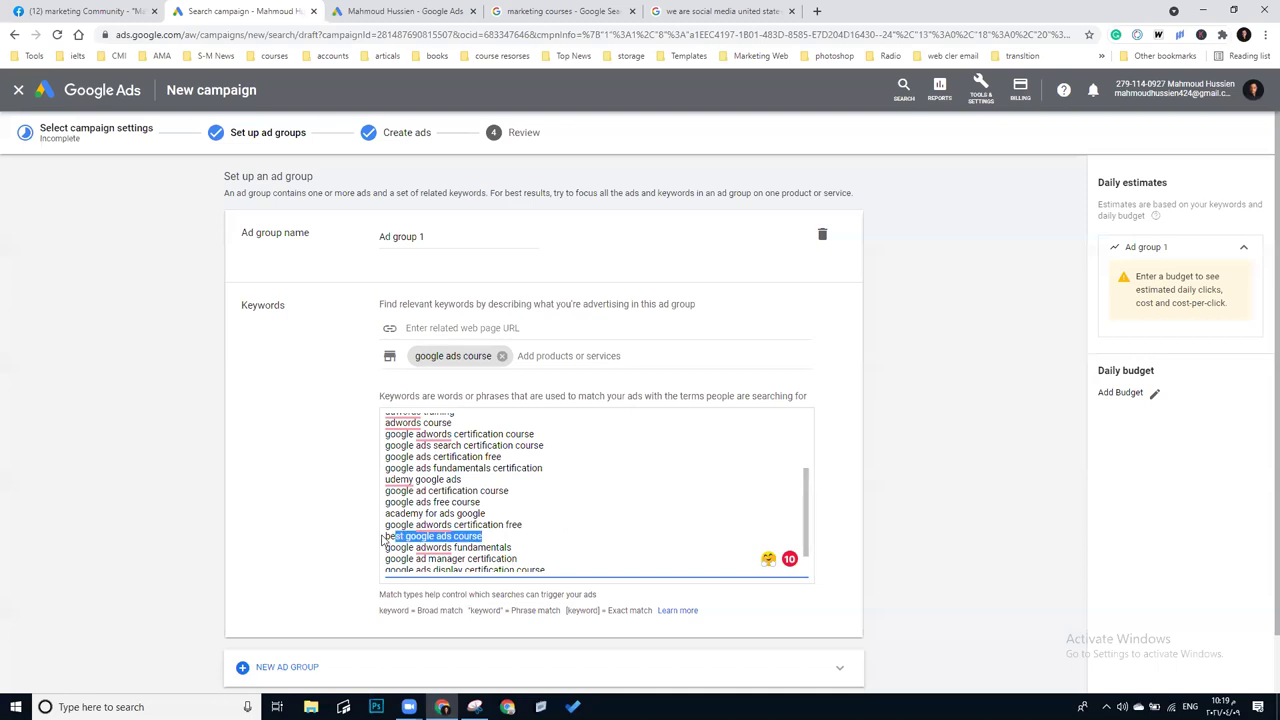
{"action": "left_click", "coordinate": [381, 538], "text": "shift"}
{"action": "scroll", "coordinate": [459, 476], "scroll_direction": "up", "scroll_amount": 1}
{"action": "scroll", "coordinate": [459, 476], "scroll_direction": "up", "scroll_amount": 2}
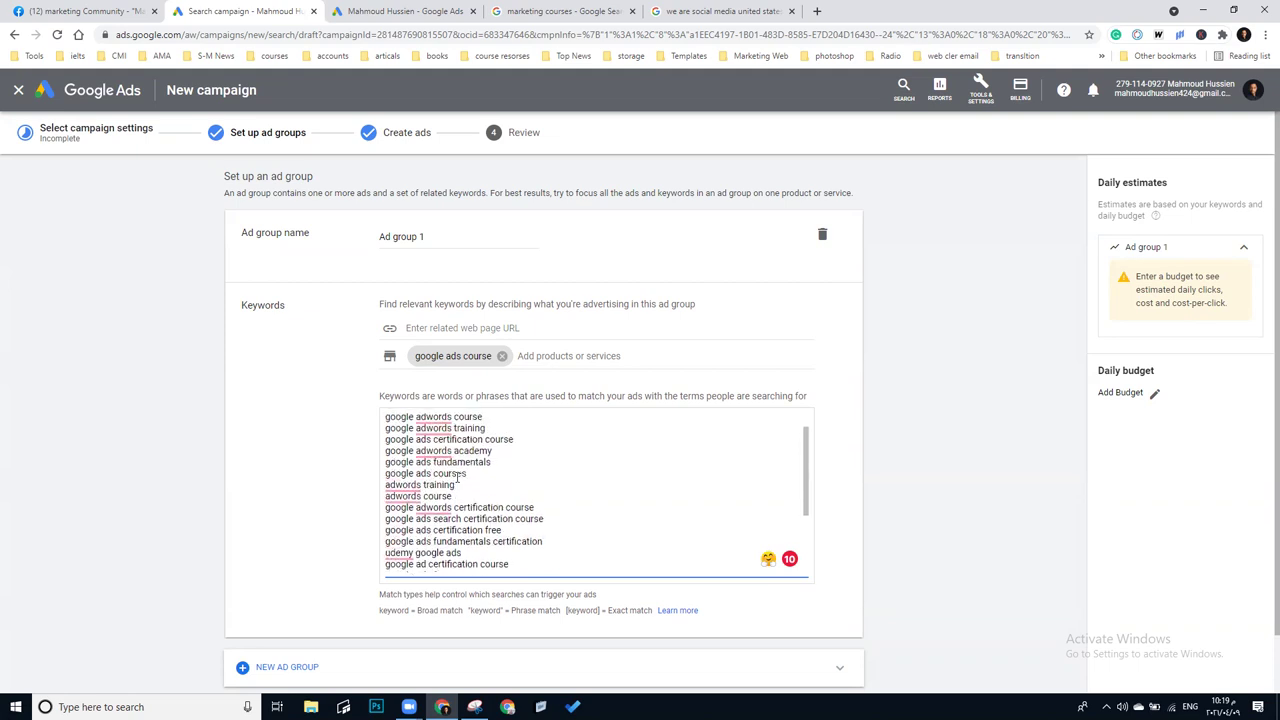
{"action": "scroll", "coordinate": [459, 476], "scroll_direction": "up", "scroll_amount": 1}
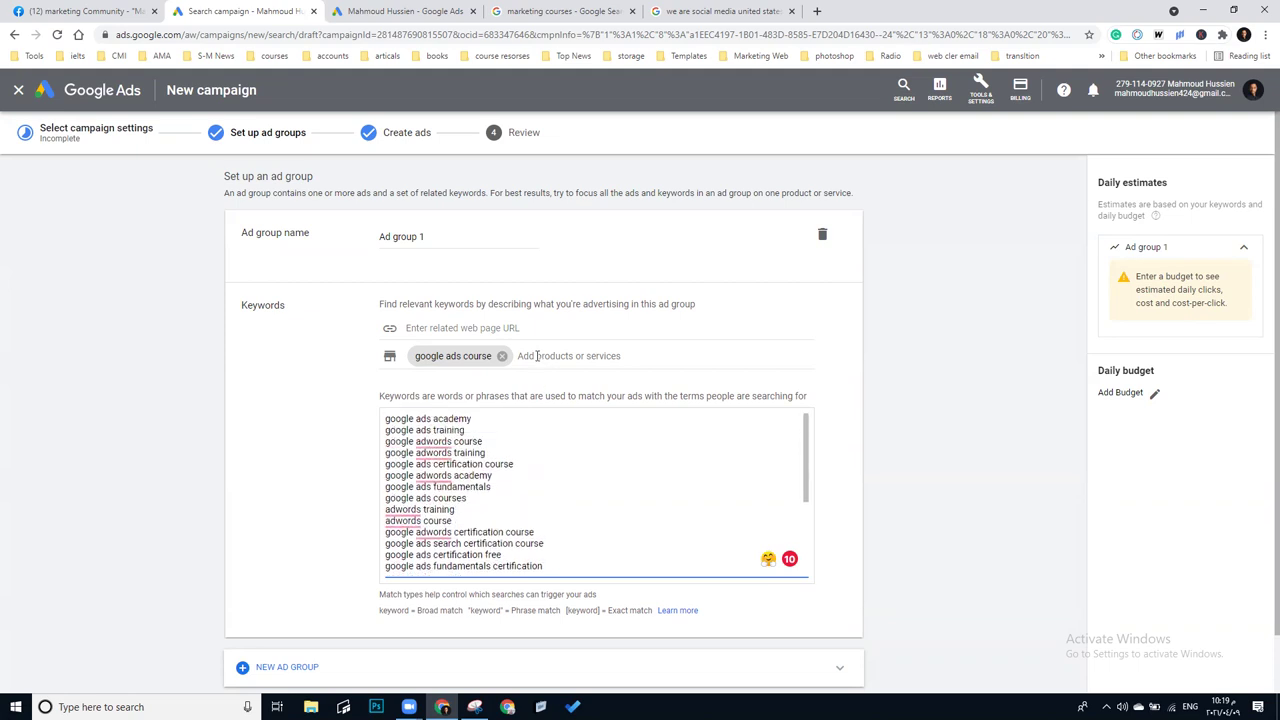
{"action": "left_click", "coordinate": [483, 356]}
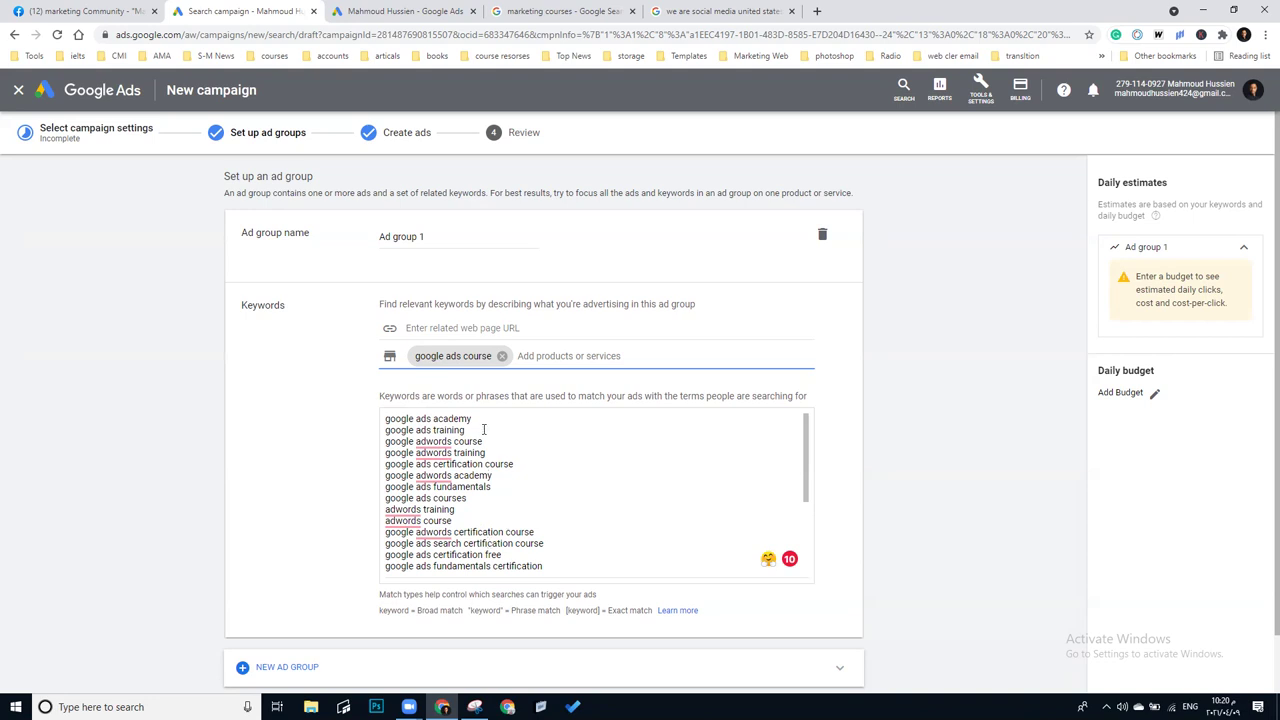
- Replace the keywords with suggestions for the product 'google ads course+'
{"action": "left_click", "coordinate": [501, 355]}
{"action": "type", "text": "google ads course"}
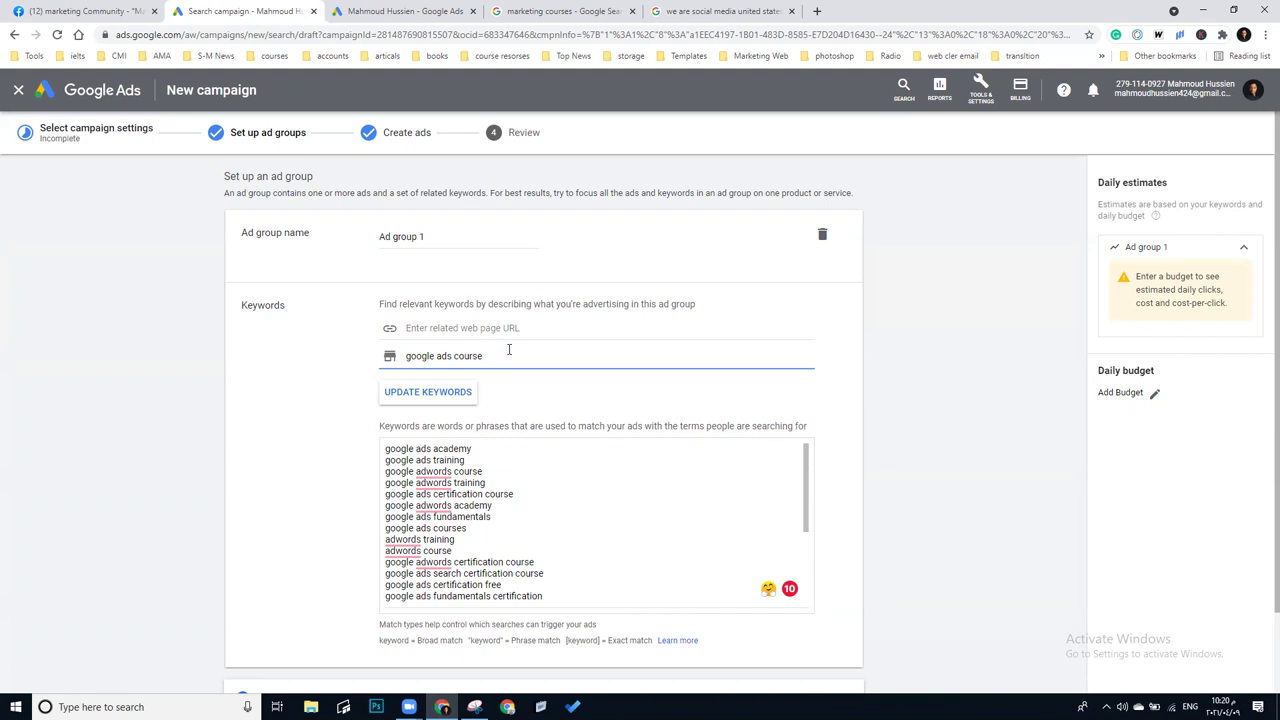
{"action": "type", "text": "+"}
{"action": "key", "text": "Return"}
{"action": "left_click", "coordinate": [445, 393]}
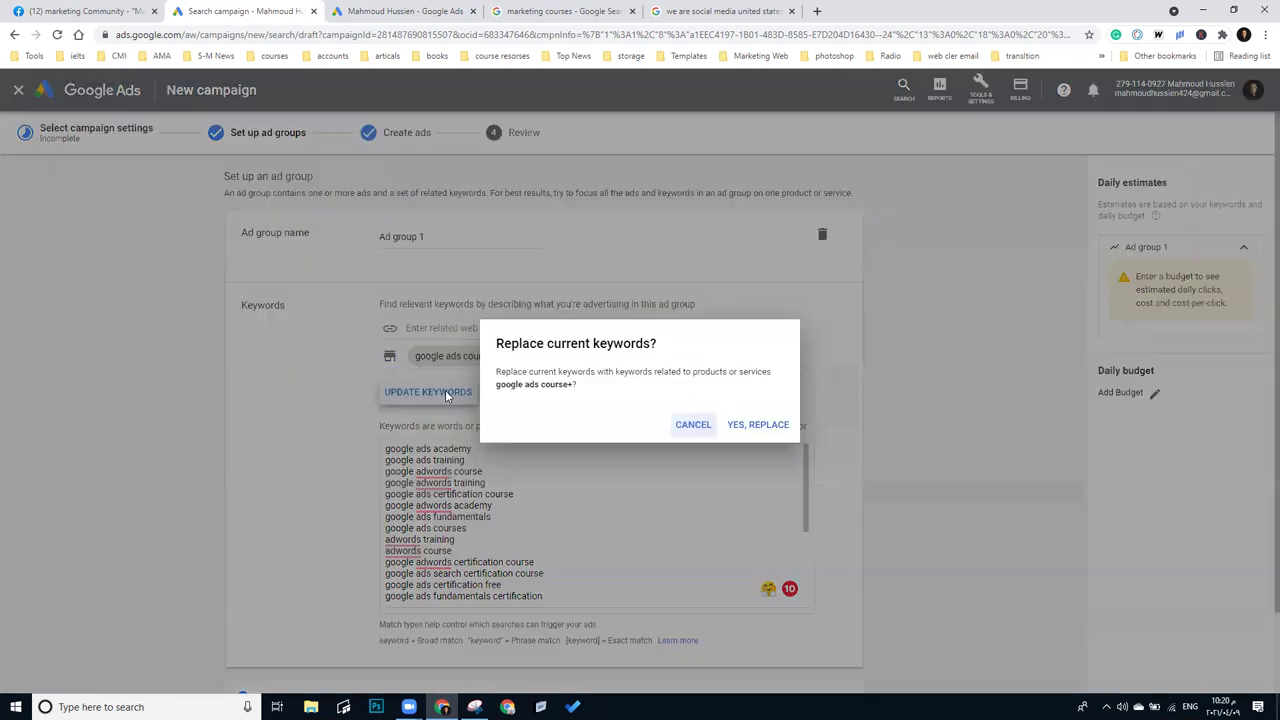
{"action": "left_click", "coordinate": [748, 424]}
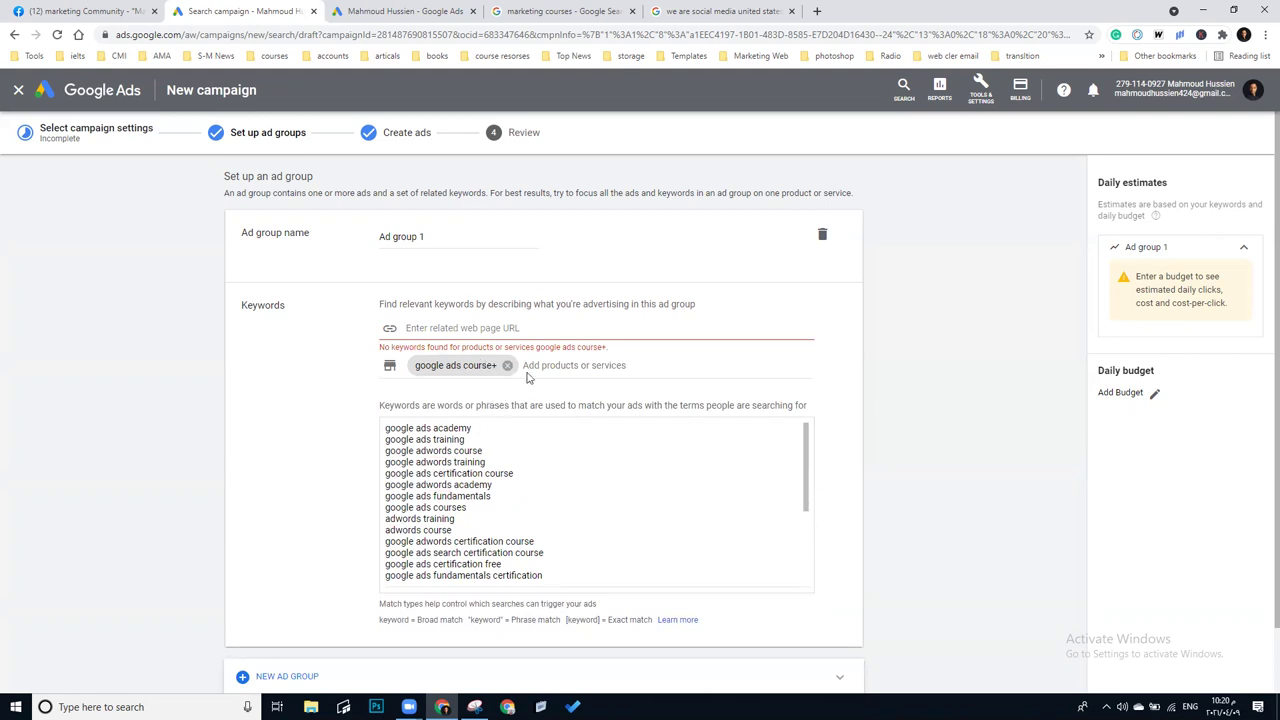
- Change the product back to 'google ads course' and replace keywords with its suggestions
{"action": "left_click", "coordinate": [462, 368]}
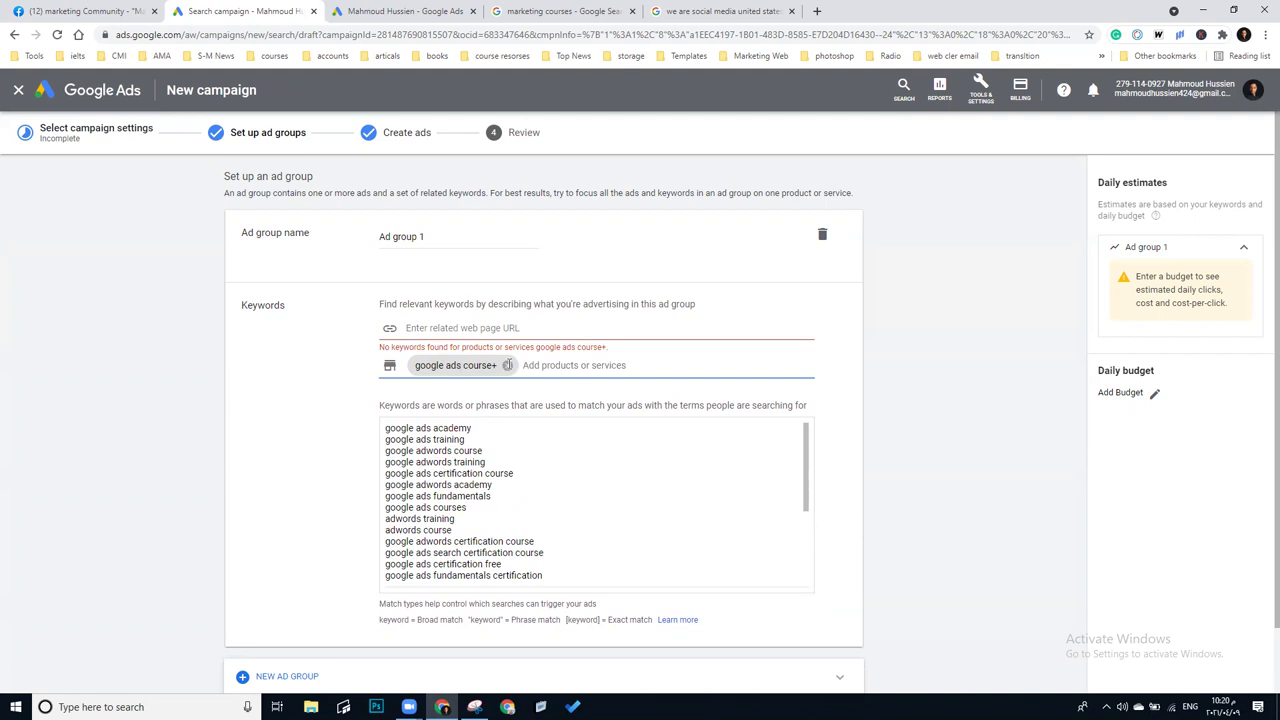
{"action": "left_click", "coordinate": [508, 367]}
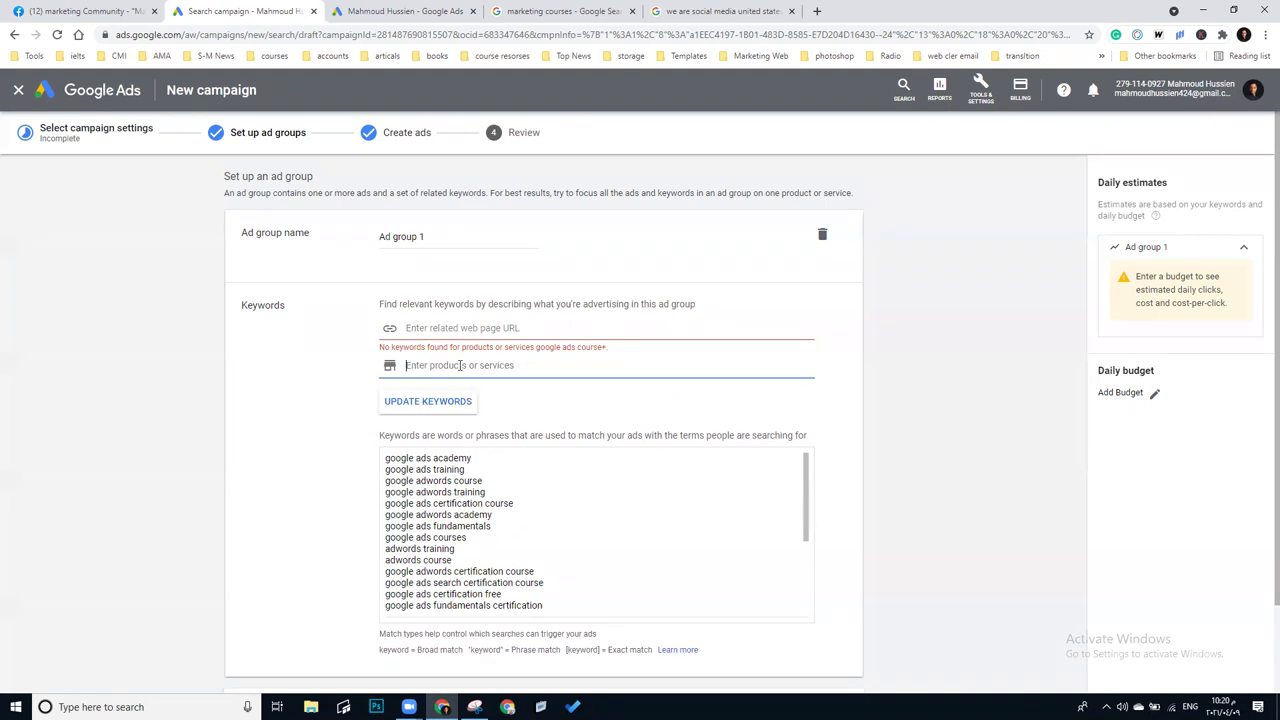
{"action": "type", "text": "google ads couse"}
{"action": "key", "text": "BackSpace"}
{"action": "key", "text": "BackSpace"}
{"action": "key", "text": "BackSpace"}
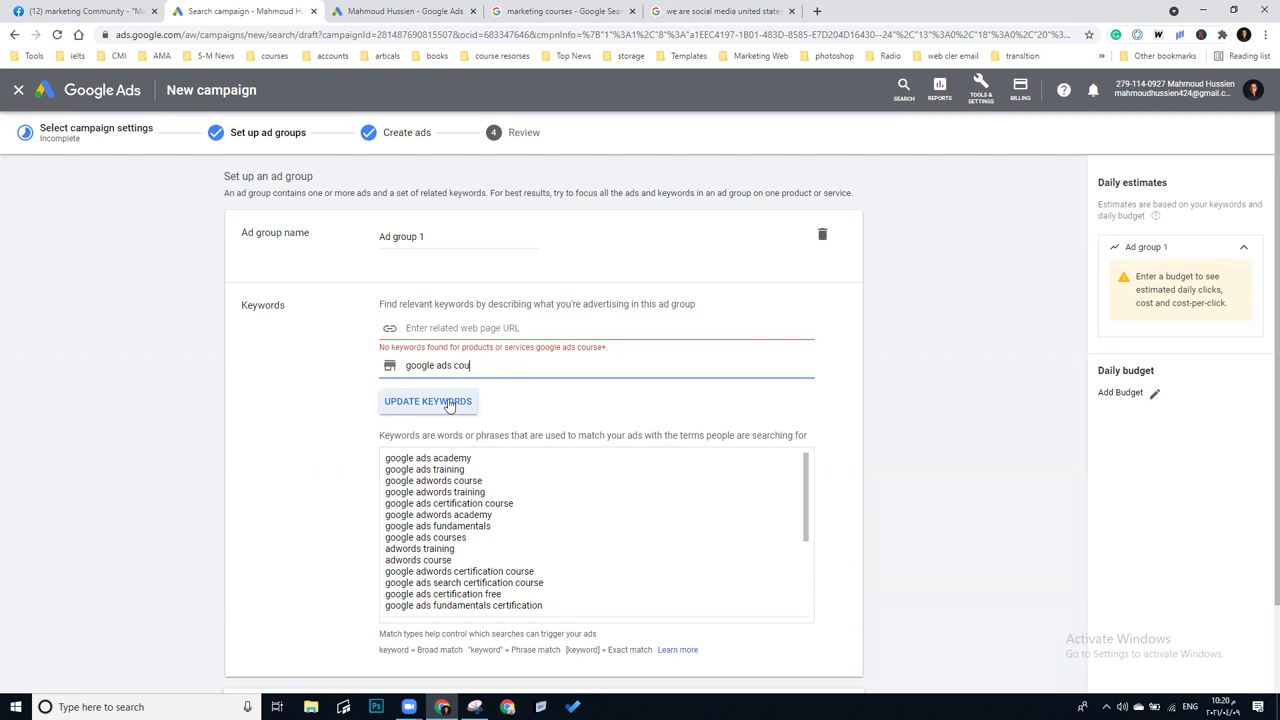
{"action": "type", "text": "urse"}
{"action": "key", "text": "Return"}
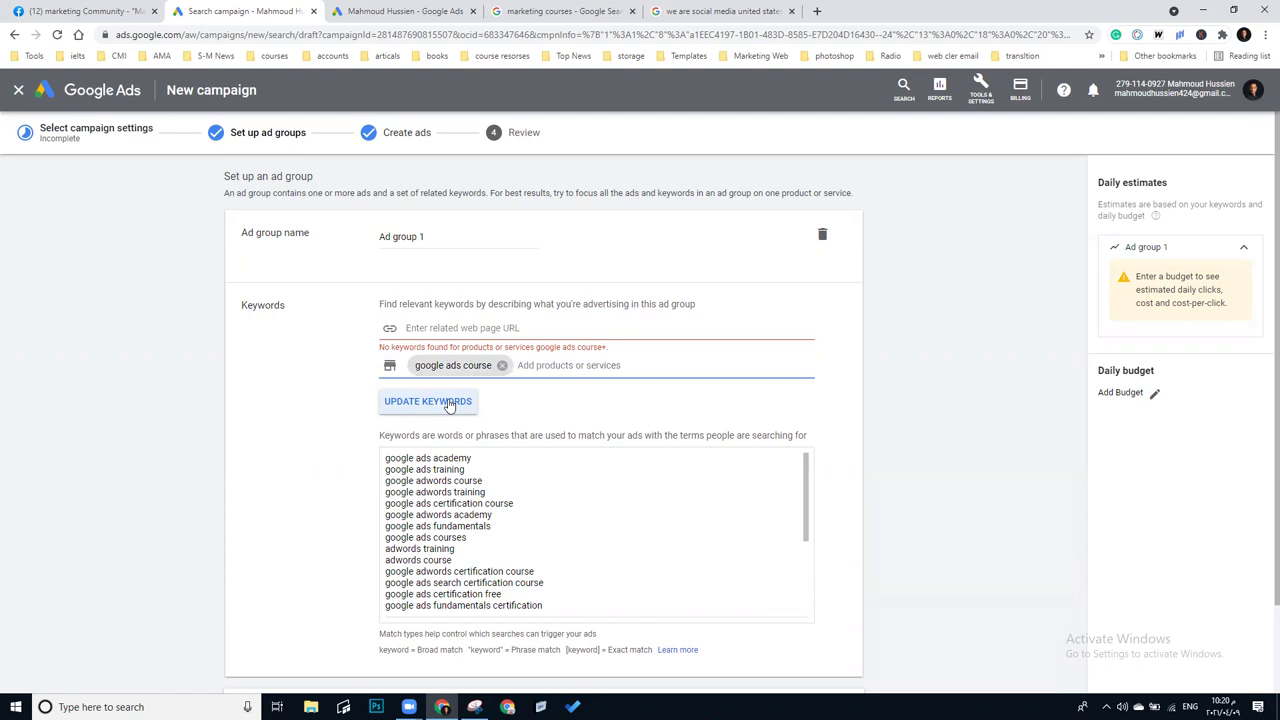
{"action": "left_click", "coordinate": [449, 404]}
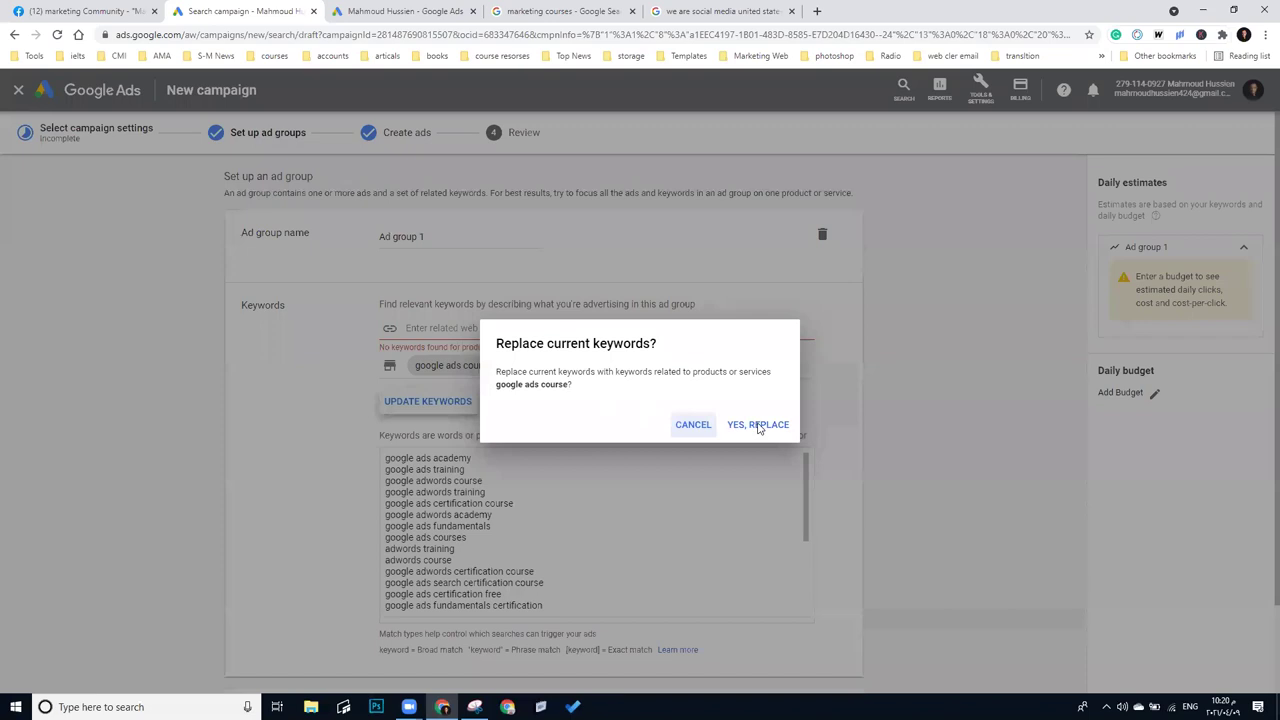
{"action": "left_click", "coordinate": [758, 425]}
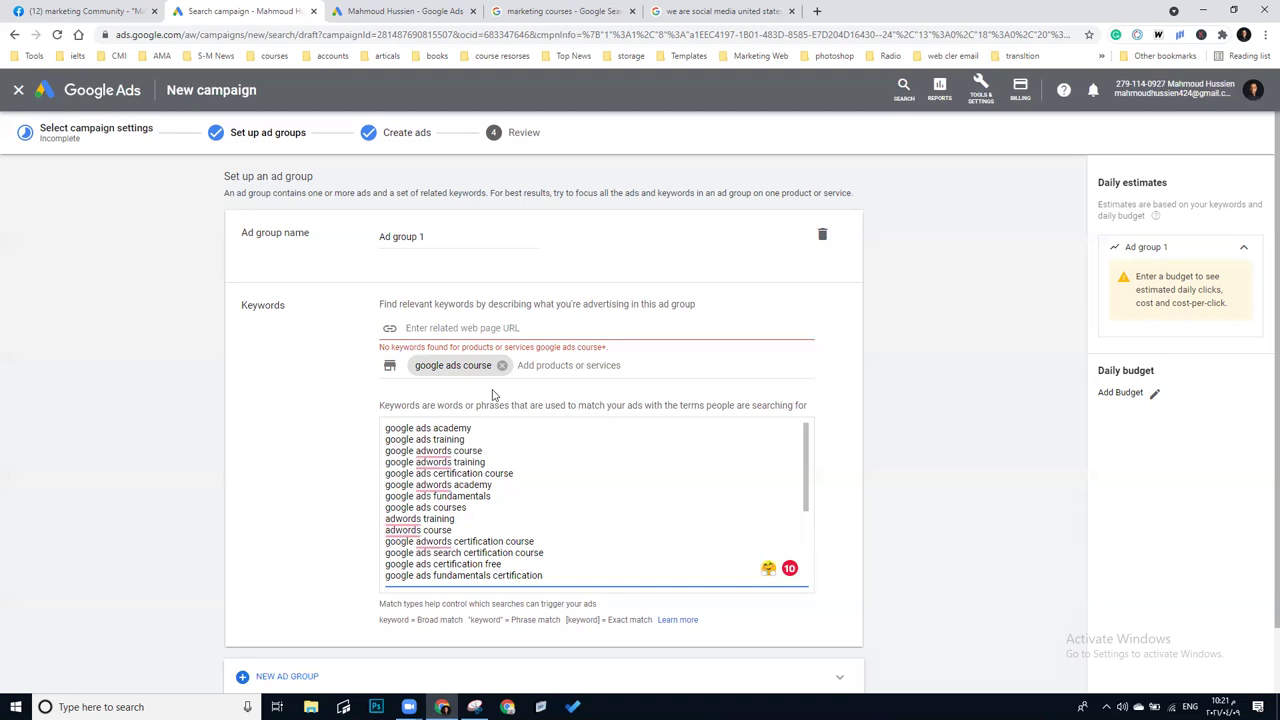
- Enter 'www' as a web page, then cancel the keyword replacement and dismiss the spelling card
{"action": "left_click", "coordinate": [461, 328]}
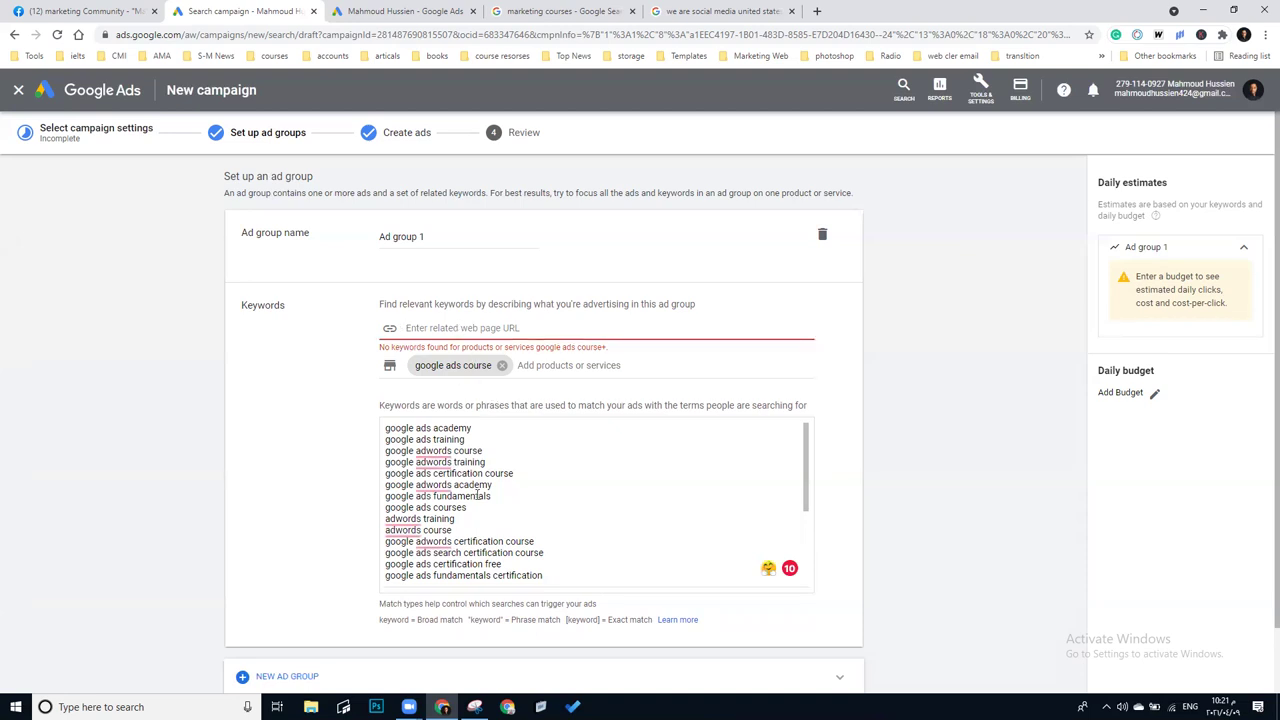
{"action": "type", "text": "www"}
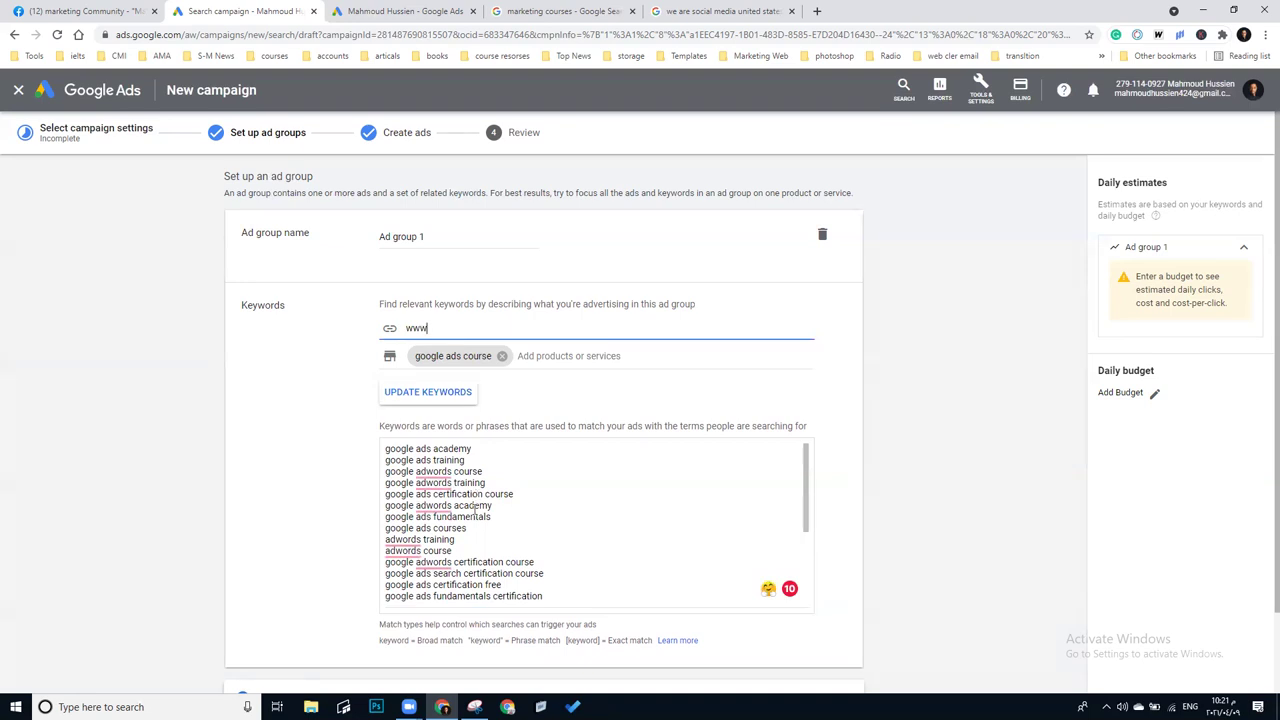
{"action": "left_click", "coordinate": [432, 393]}
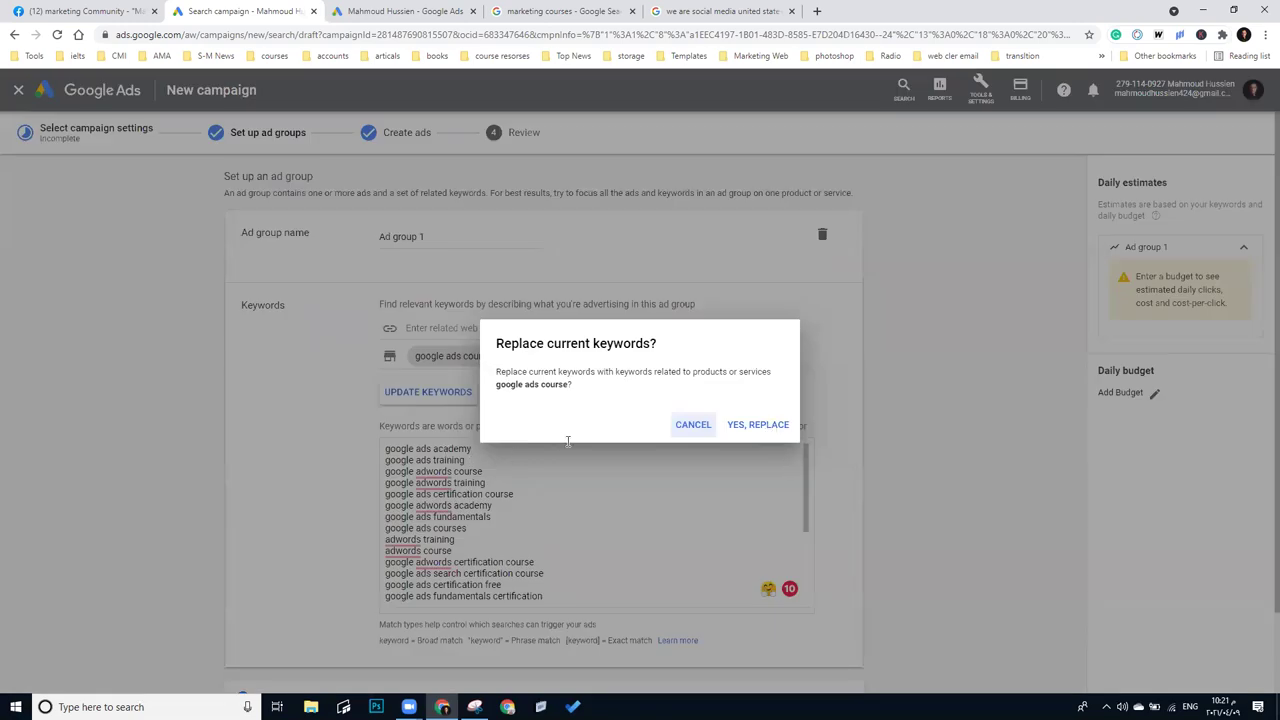
{"action": "key", "text": "Escape"}
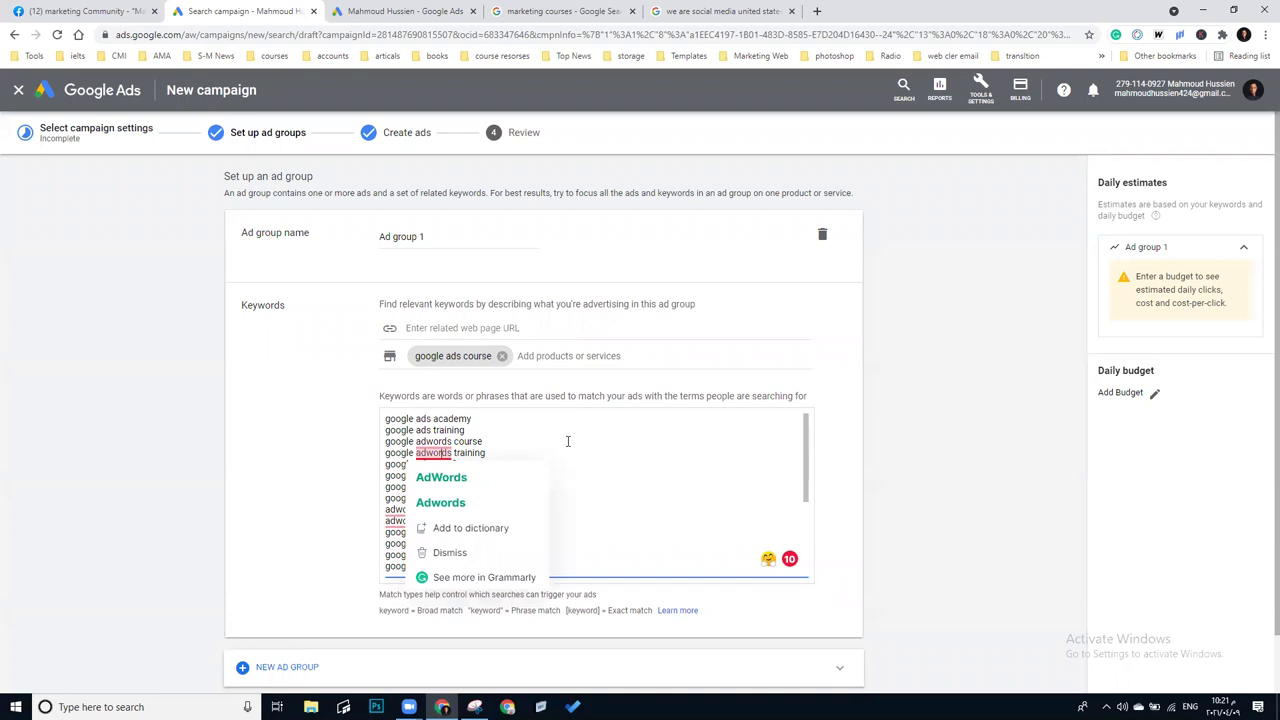
{"action": "left_click", "coordinate": [567, 441]}
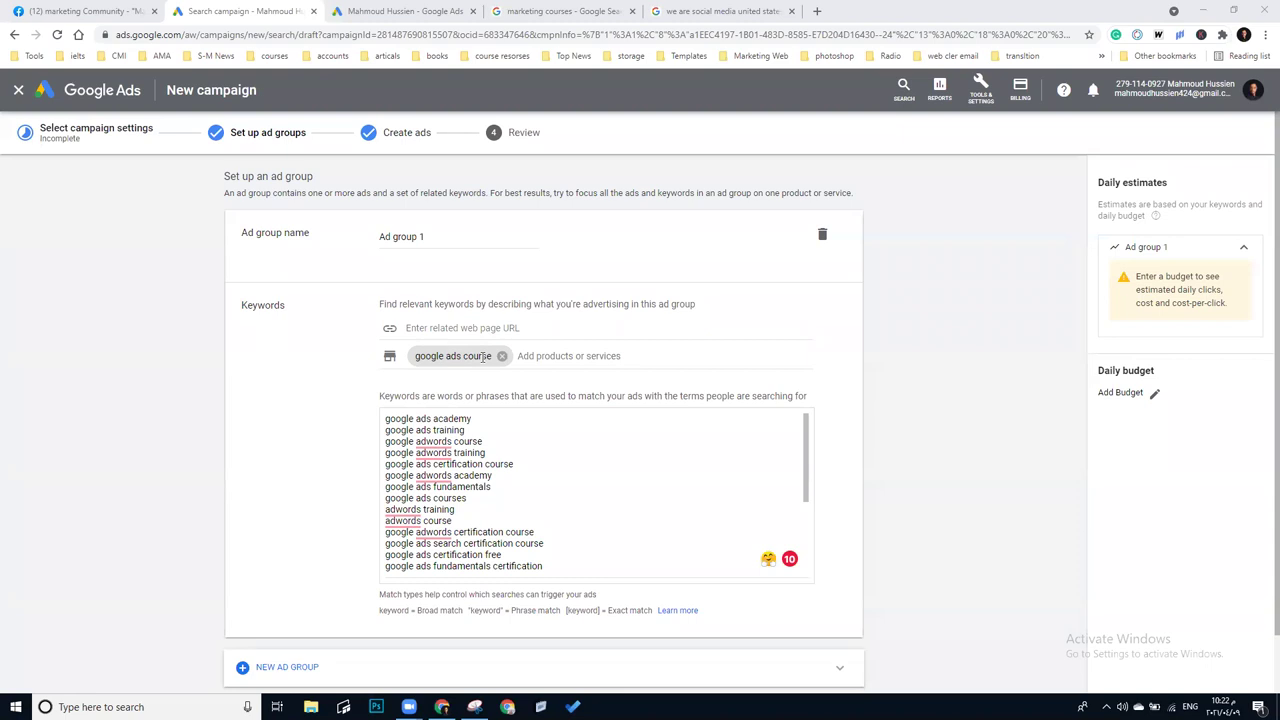
- Swap the product to 'google ads', regenerate keywords, and review entries like adwords keyword planner
{"action": "double_click", "coordinate": [480, 356]}
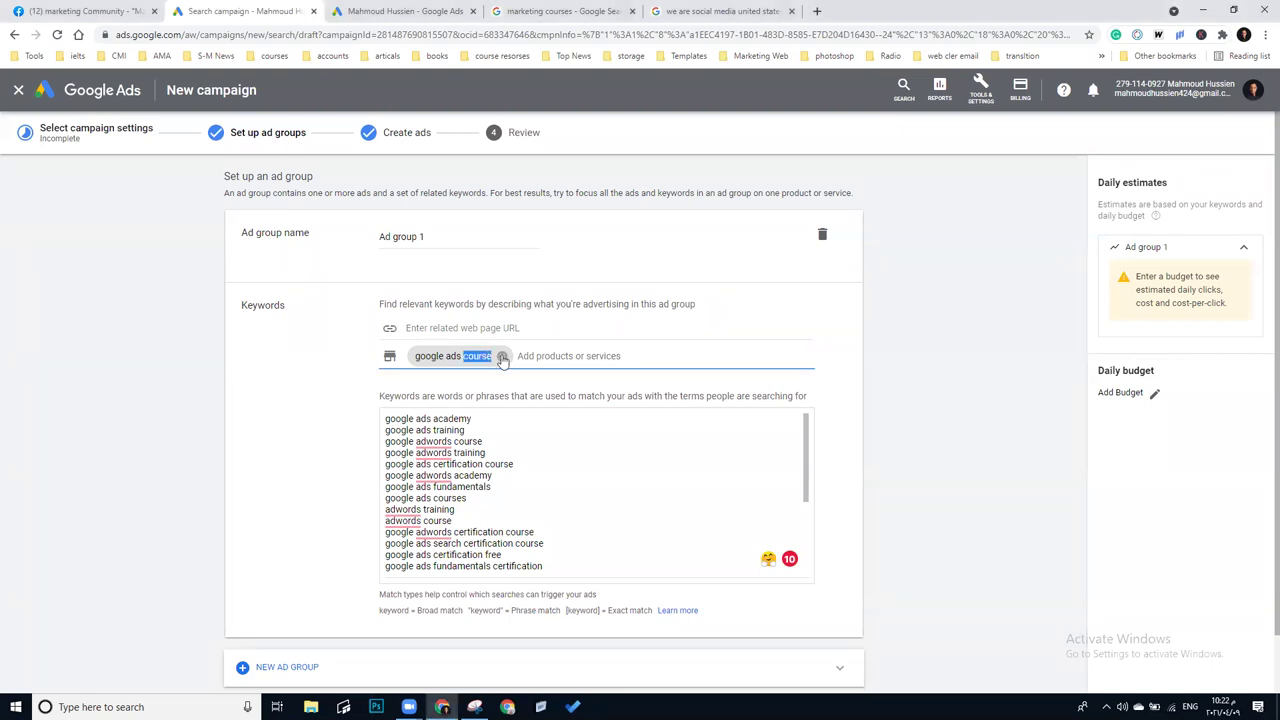
{"action": "left_click", "coordinate": [502, 356]}
{"action": "type", "text": "g"}
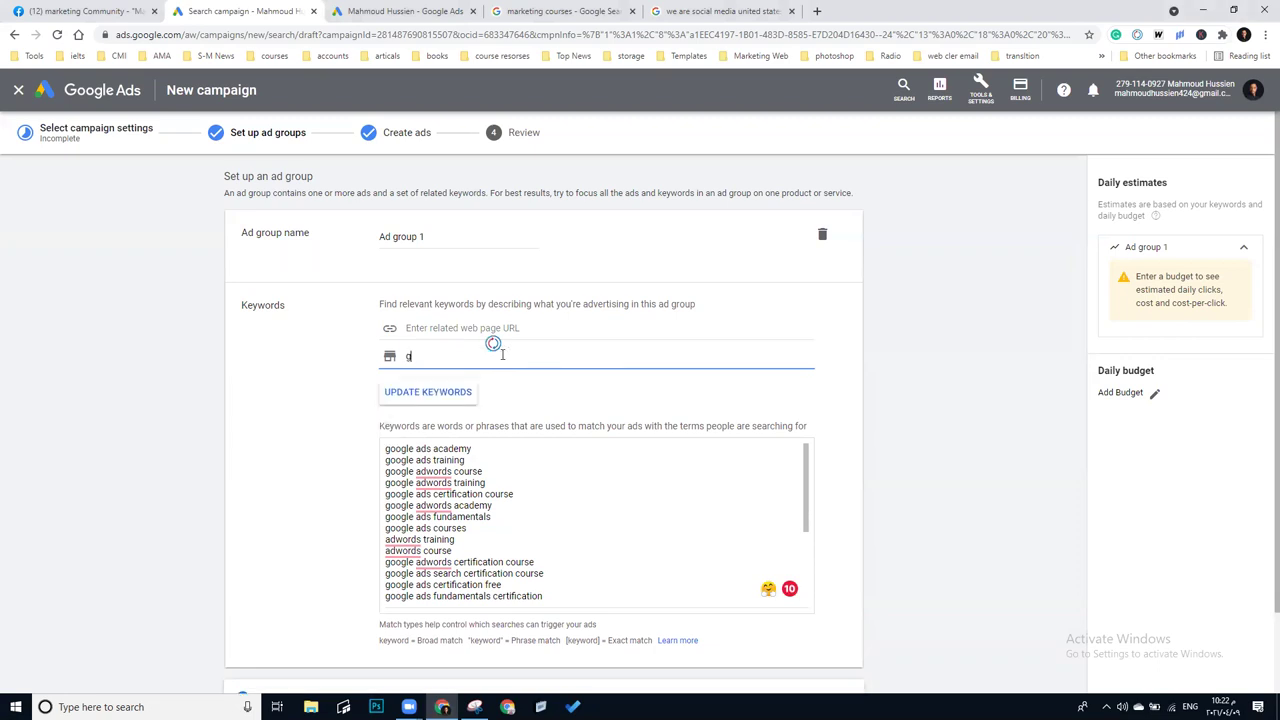
{"action": "type", "text": "oogle ads"}
{"action": "left_click", "coordinate": [463, 393]}
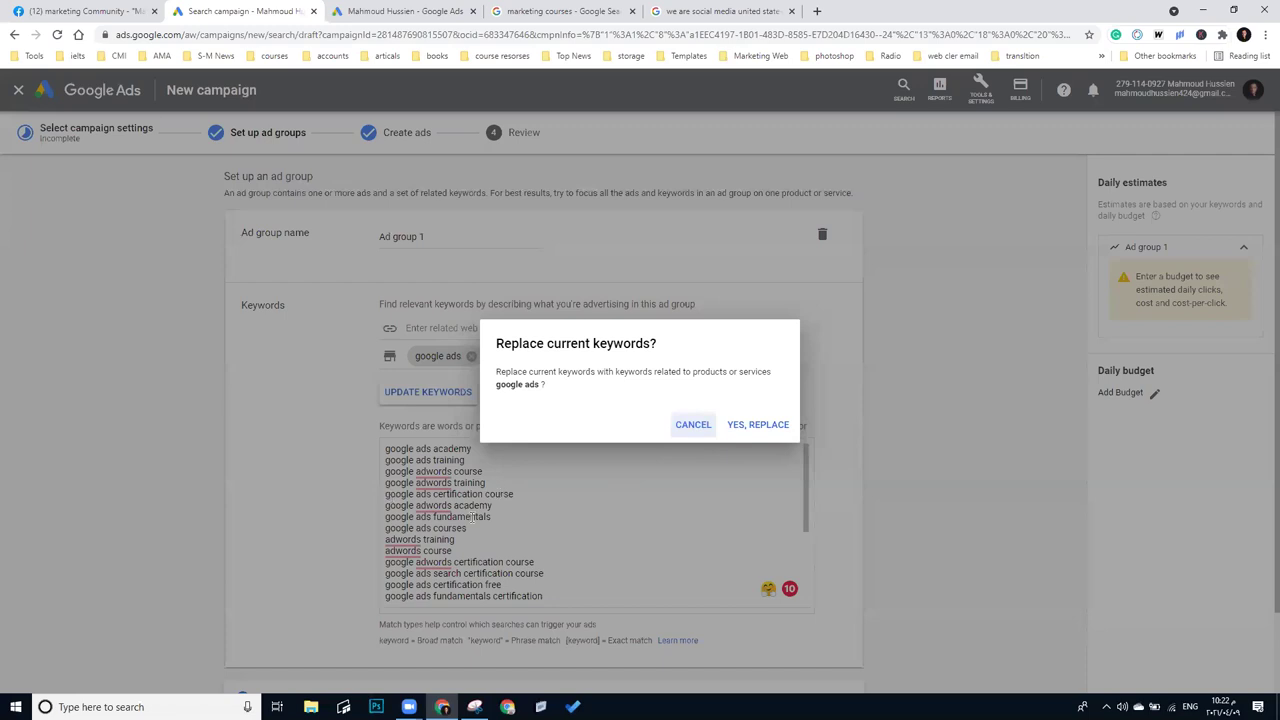
{"action": "scroll", "coordinate": [471, 517], "scroll_direction": "down", "scroll_amount": 3}
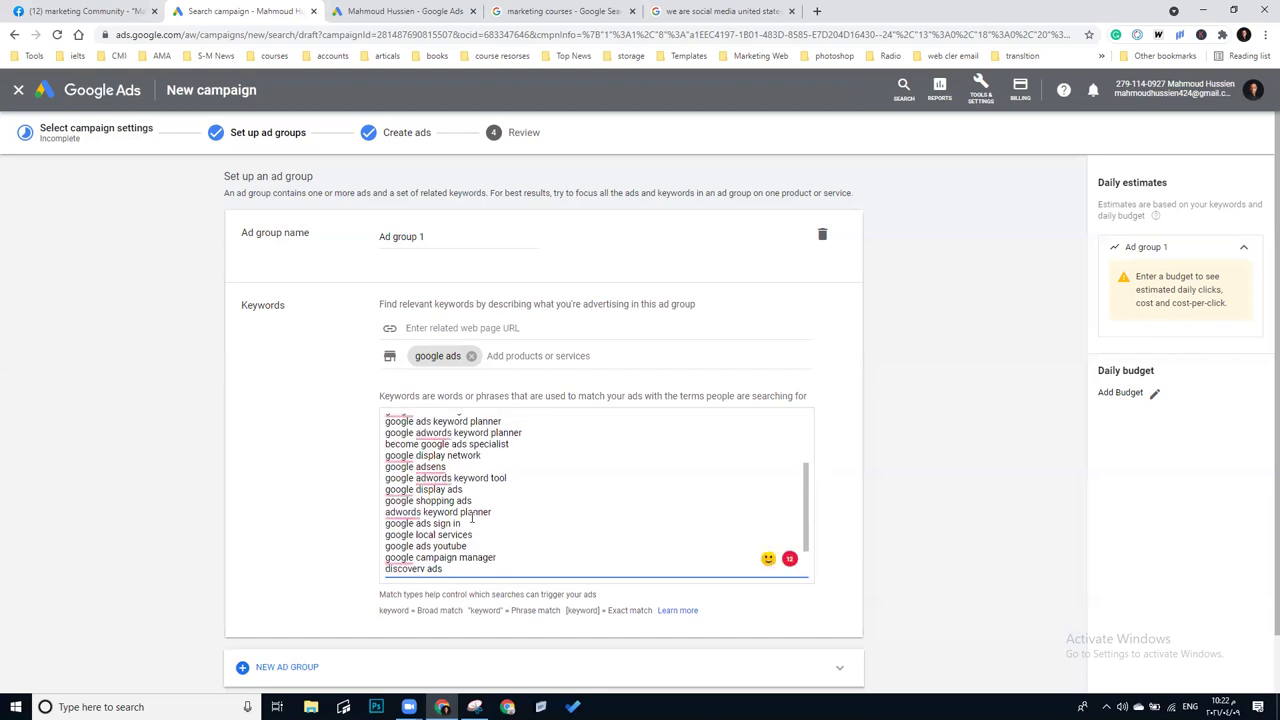
{"action": "triple_click", "coordinate": [471, 517]}
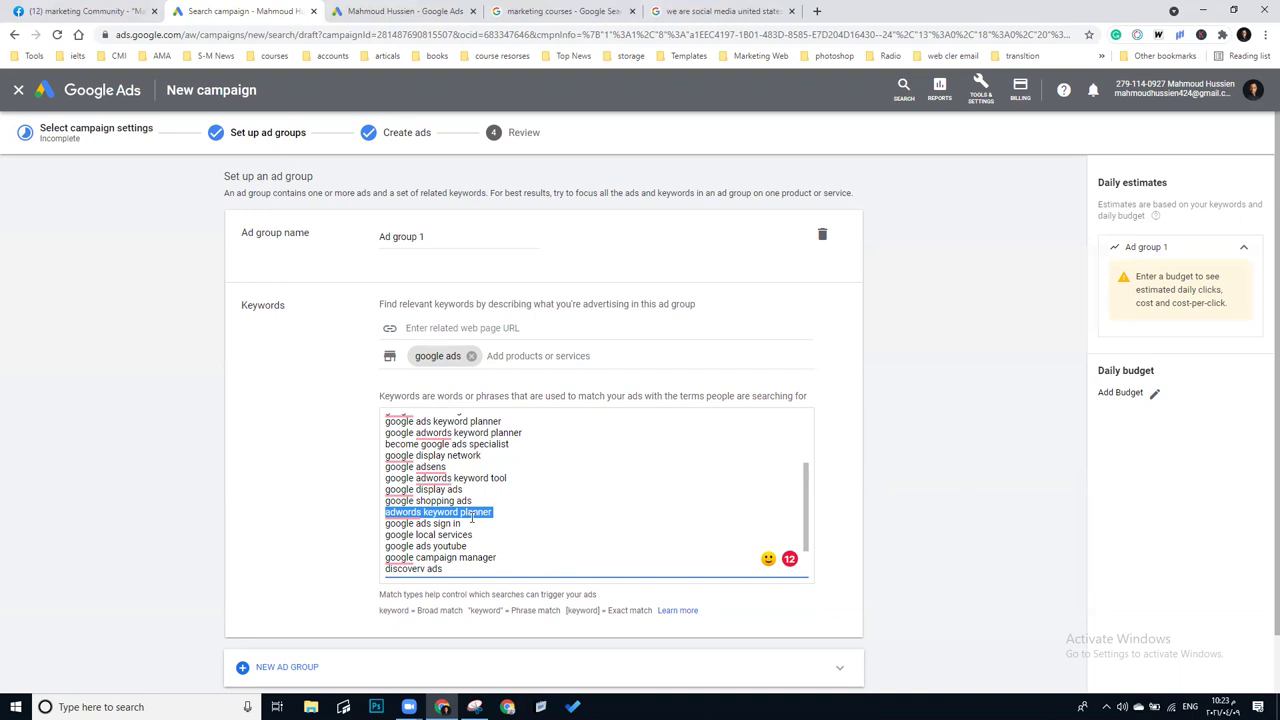
{"action": "scroll", "coordinate": [505, 498], "scroll_direction": "up", "scroll_amount": 2}
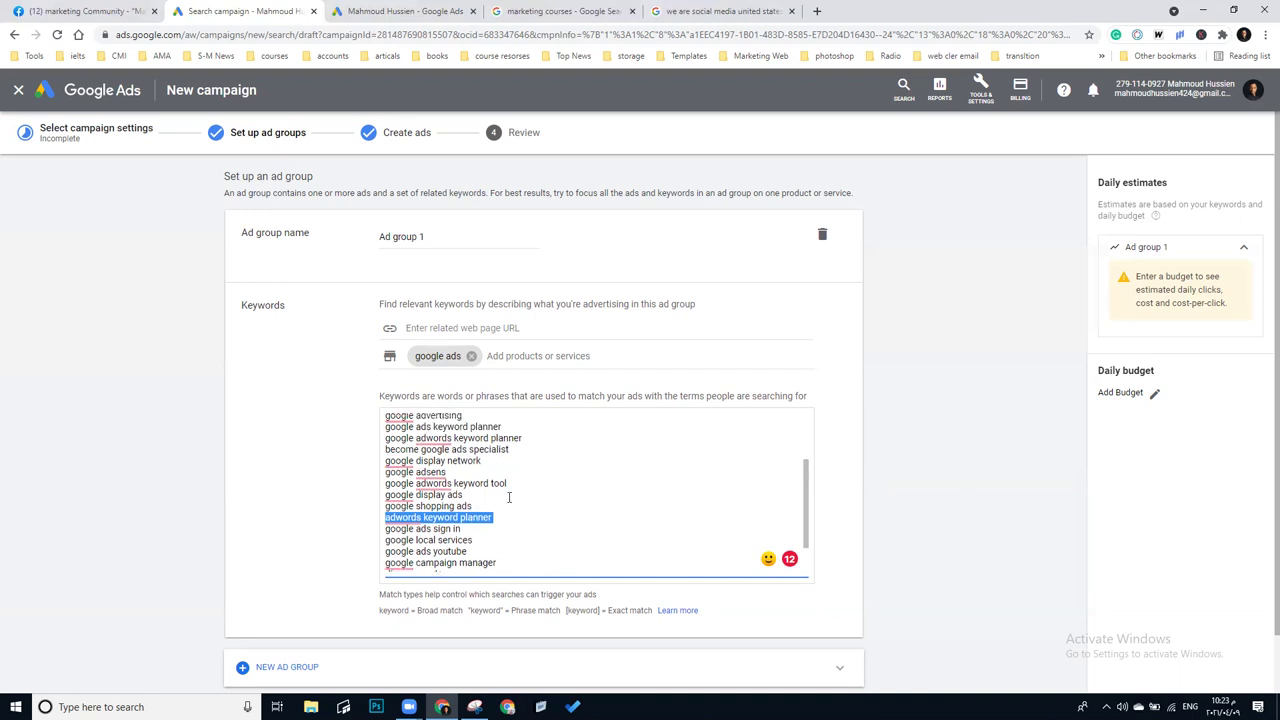
{"action": "scroll", "coordinate": [509, 497], "scroll_direction": "down", "scroll_amount": 3}
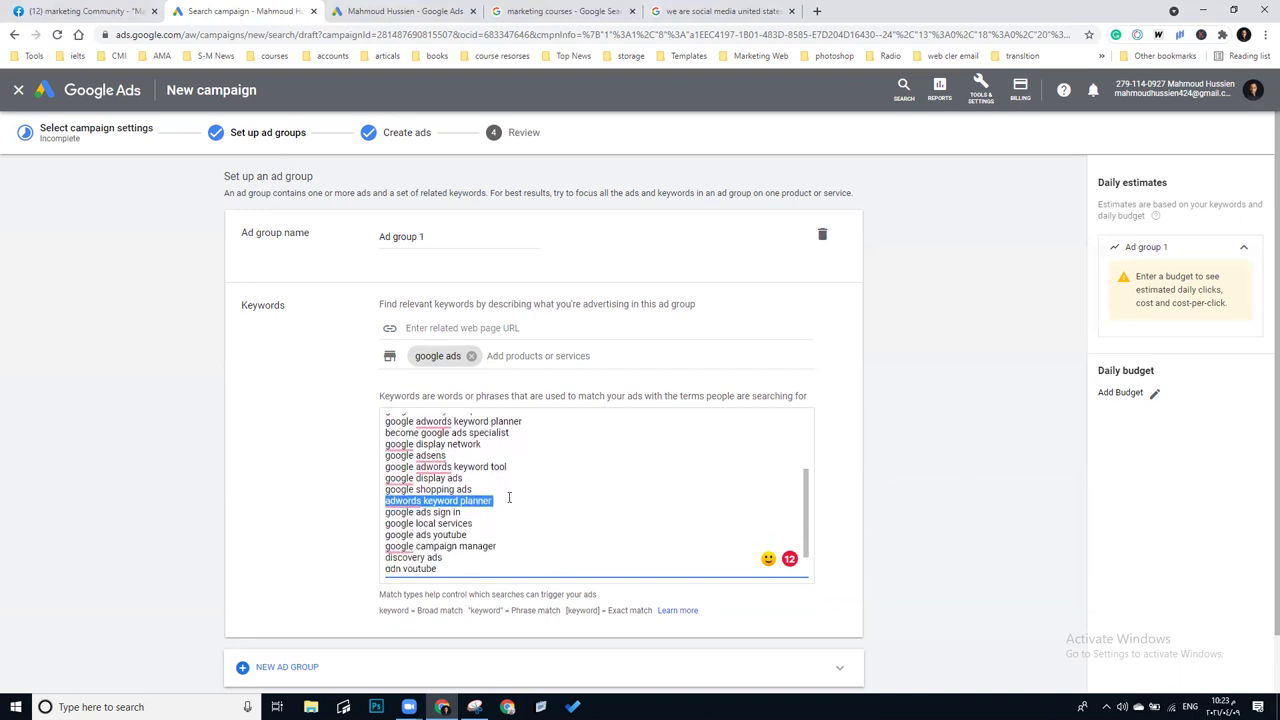
{"action": "scroll", "coordinate": [509, 497], "scroll_direction": "down", "scroll_amount": 3}
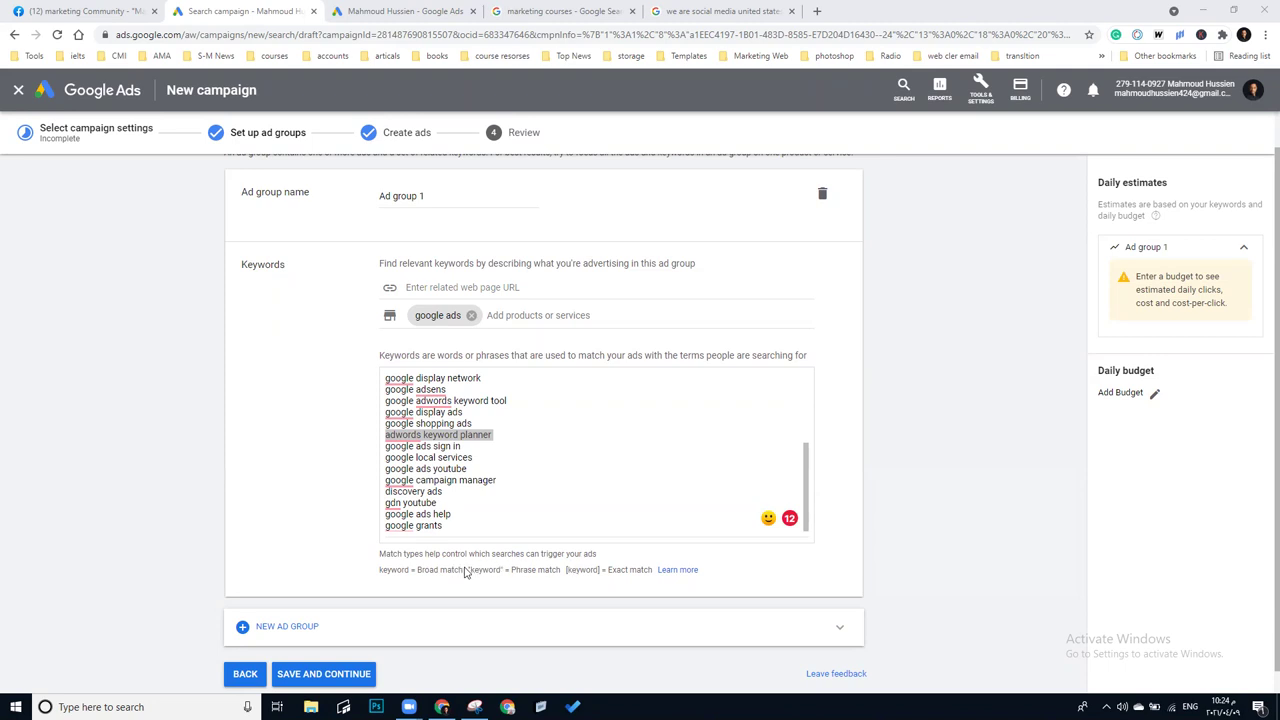
{"action": "left_click_drag", "start_coordinate": [465, 572], "coordinate": [416, 570]}
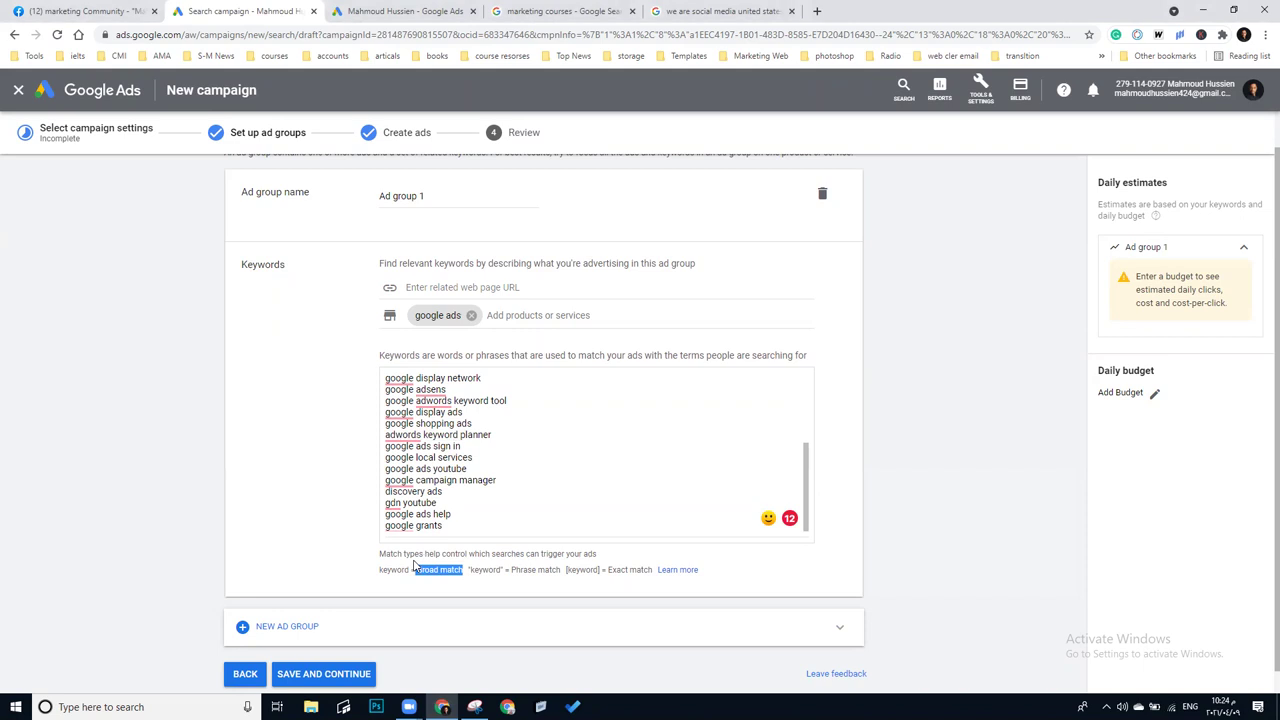
{"action": "left_click", "coordinate": [575, 570]}
{"action": "left_click_drag", "start_coordinate": [514, 571], "coordinate": [652, 571]}
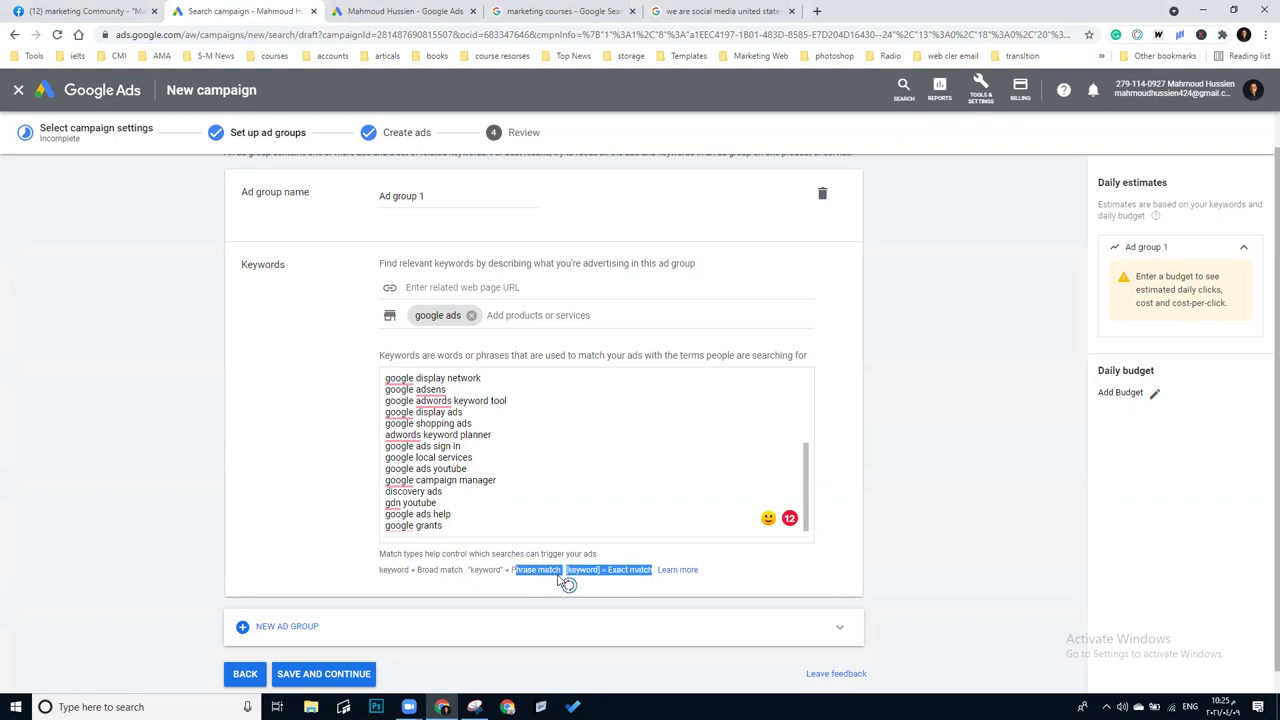
{"action": "left_click", "coordinate": [540, 572]}
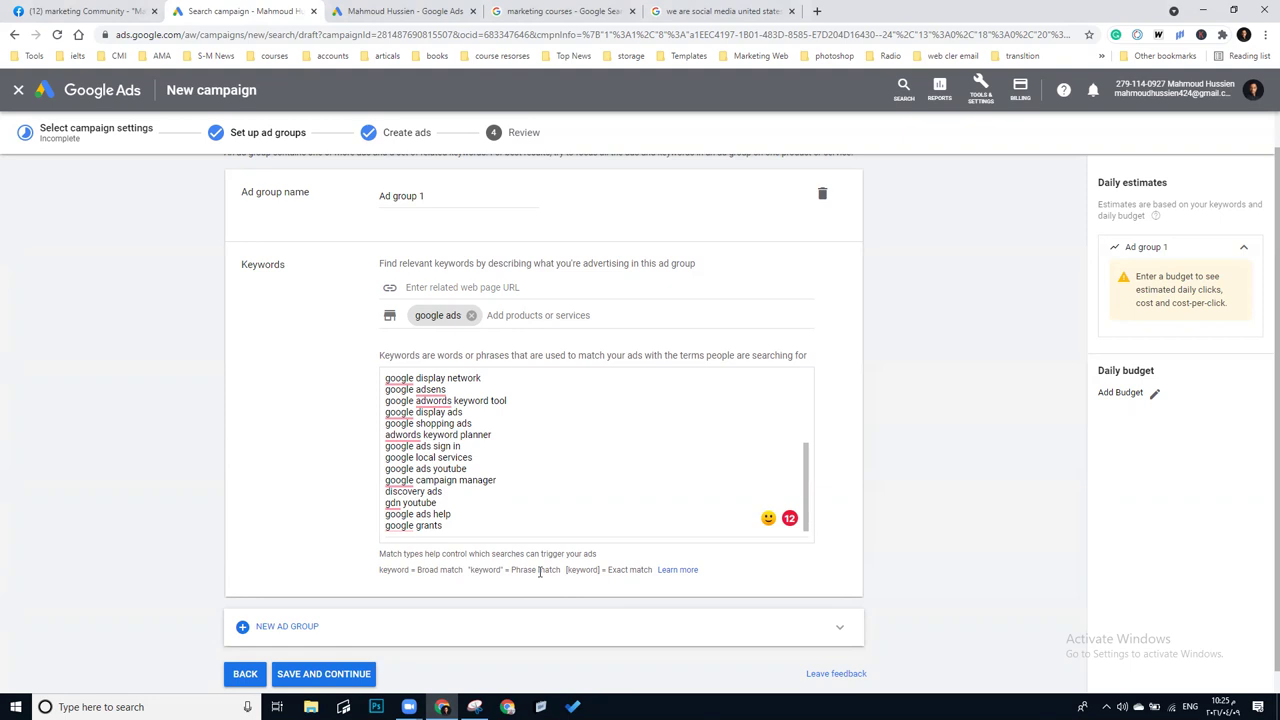
{"action": "left_click", "coordinate": [442, 470]}
{"action": "key", "text": "ctrl+a"}
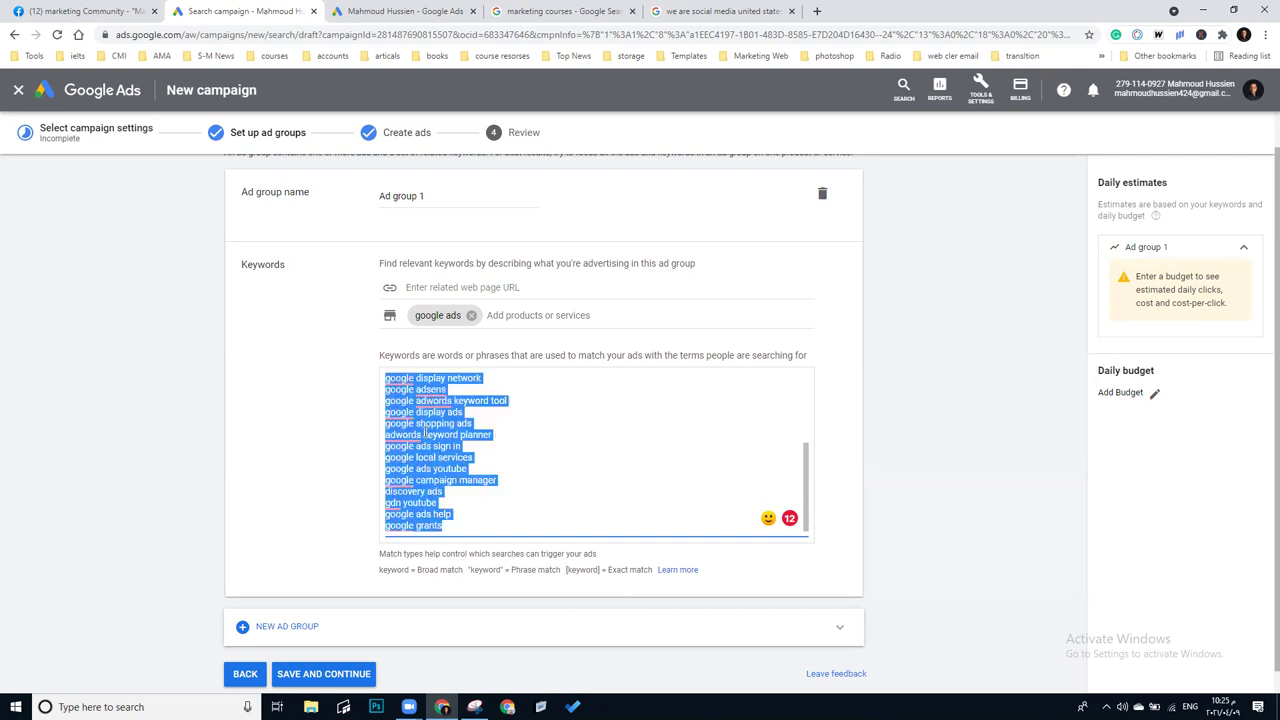
{"action": "key", "text": "BackSpace"}
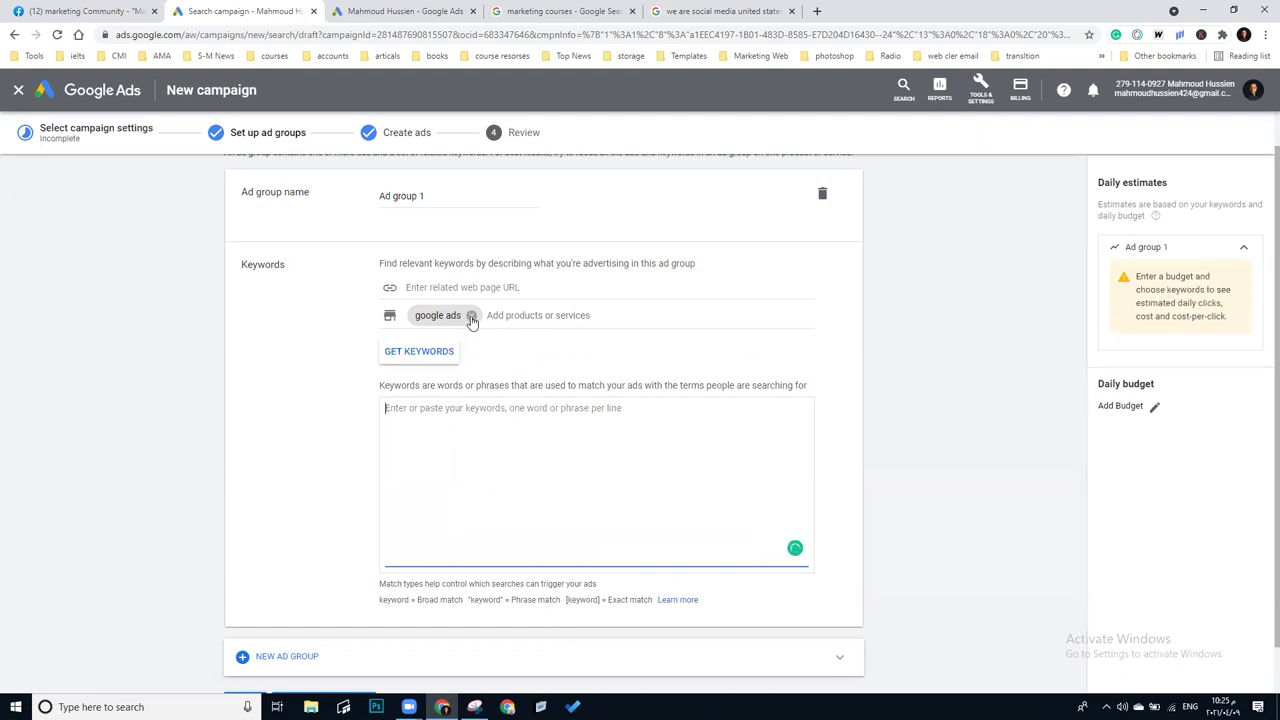
{"action": "left_click", "coordinate": [472, 318]}
{"action": "left_click", "coordinate": [445, 287]}
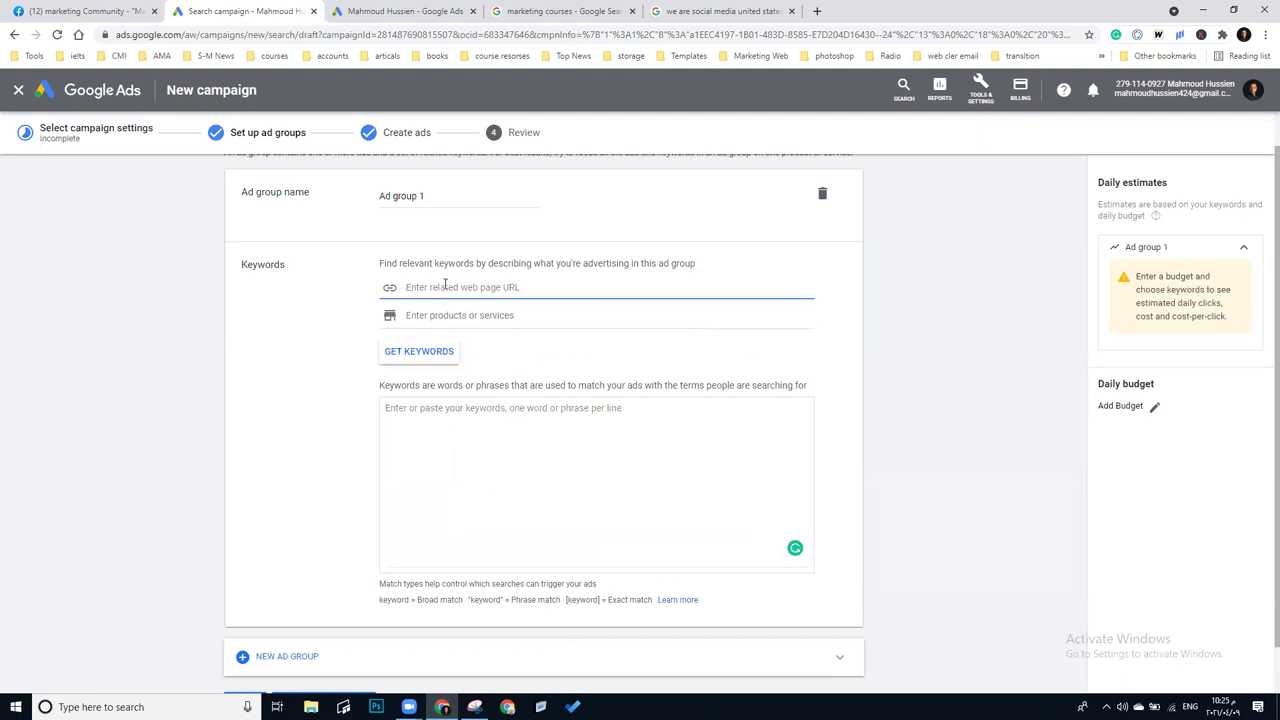
{"action": "type", "text": "www.marketingweek.com"}
{"action": "left_click", "coordinate": [421, 354]}
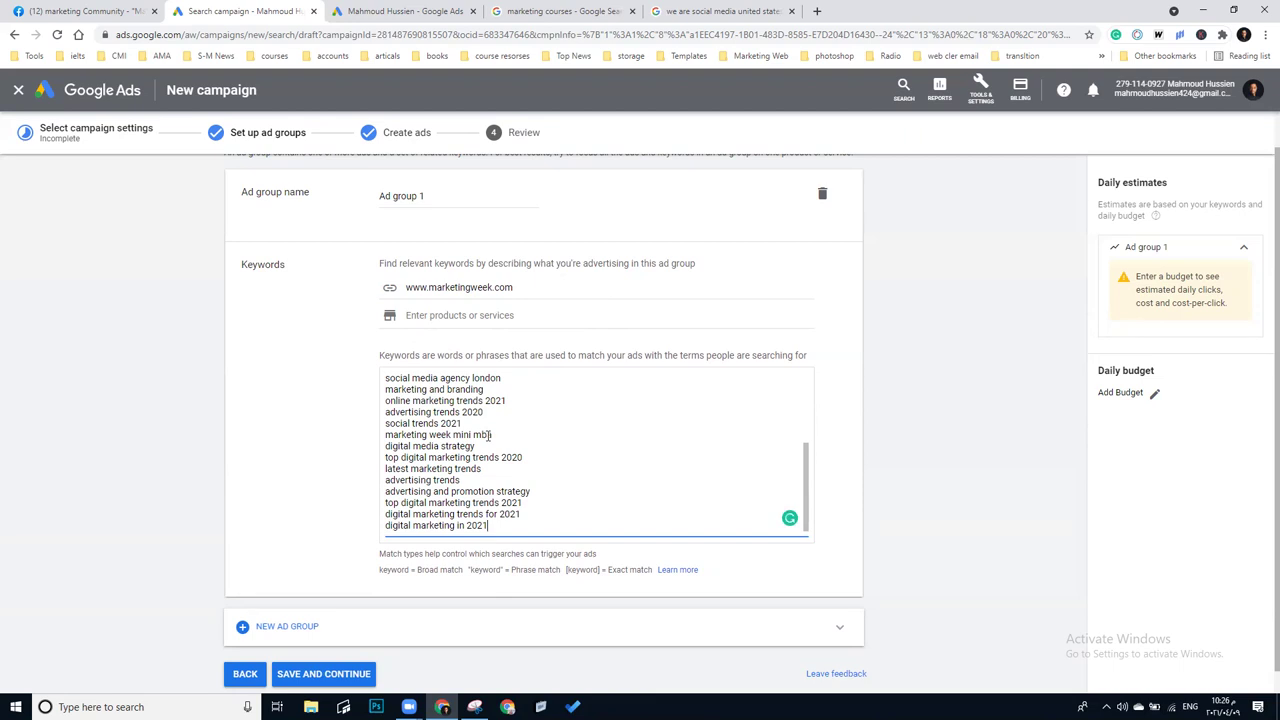
{"action": "scroll", "coordinate": [489, 434], "scroll_direction": "down", "scroll_amount": 1}
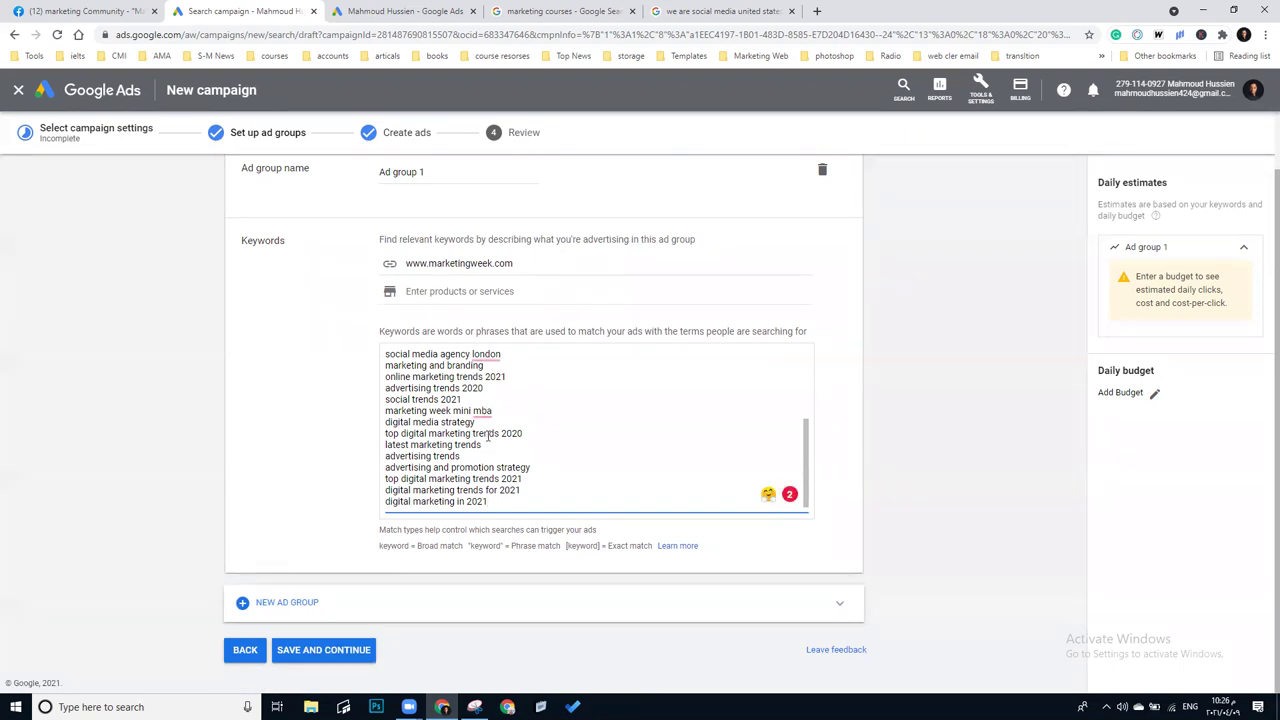
{"action": "scroll", "coordinate": [489, 434], "scroll_direction": "up", "scroll_amount": 2}
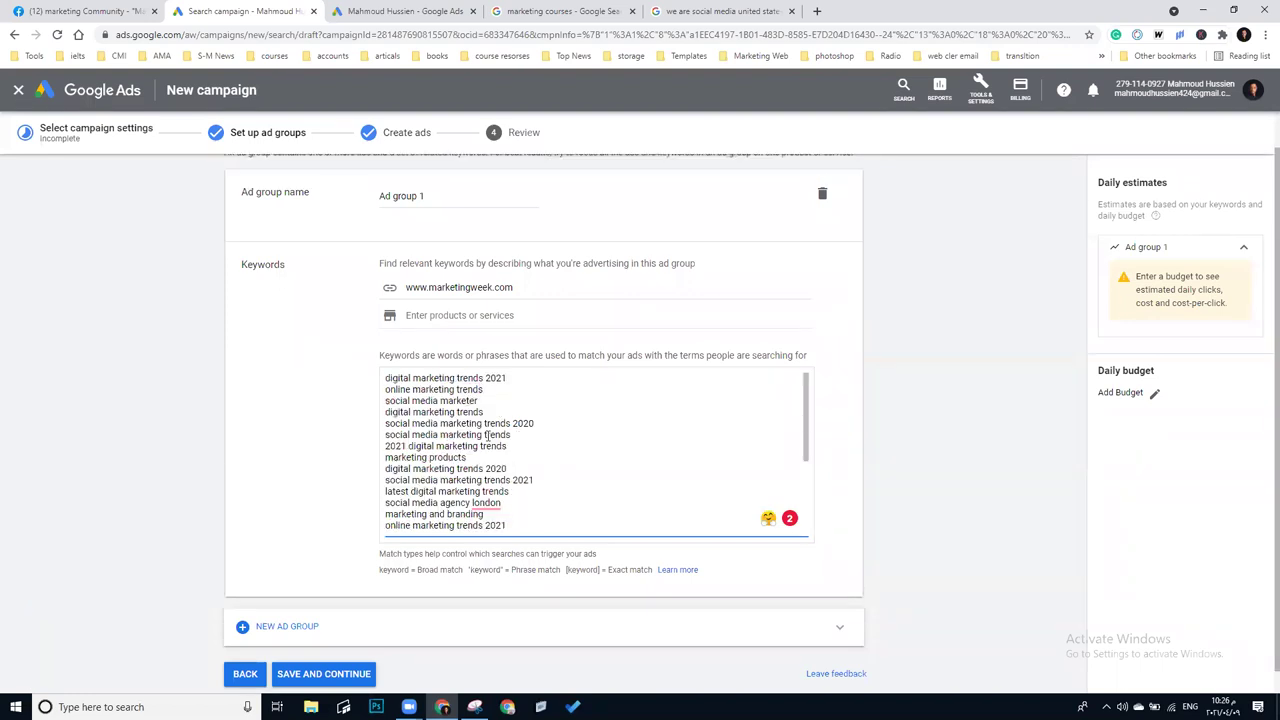
{"action": "scroll", "coordinate": [487, 435], "scroll_direction": "down", "scroll_amount": 5}
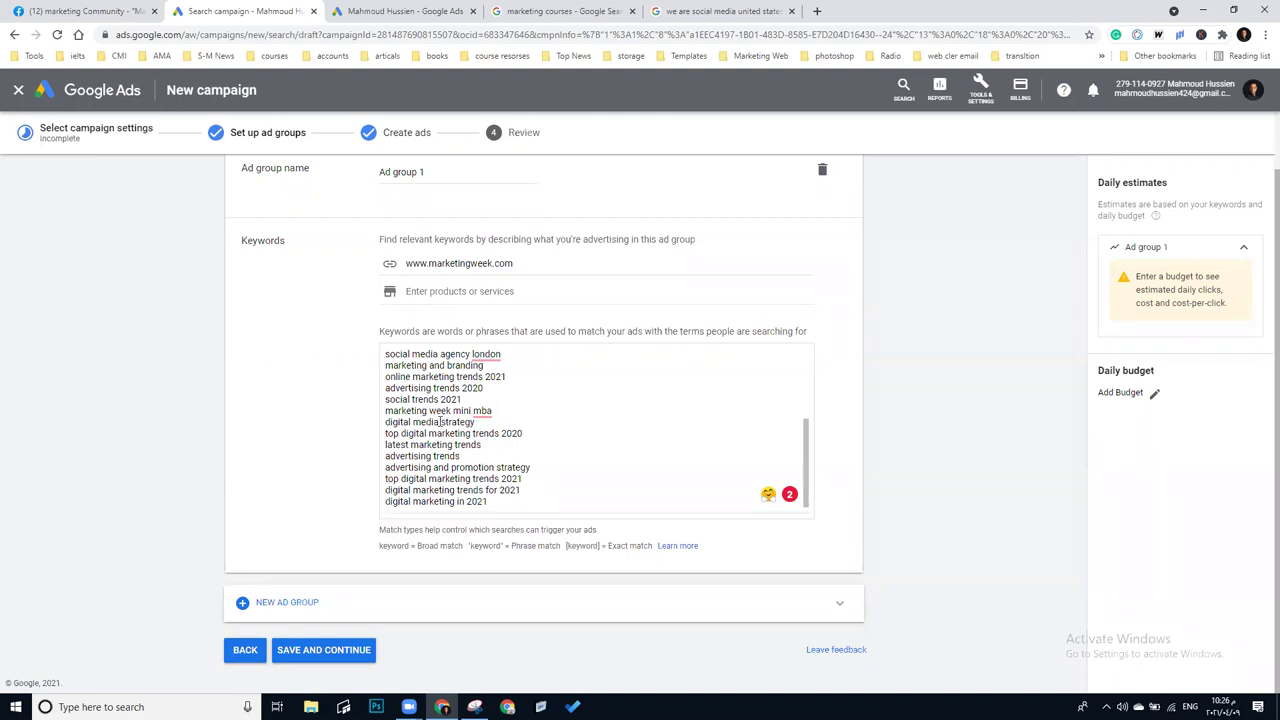
{"action": "scroll", "coordinate": [440, 420], "scroll_direction": "up", "scroll_amount": 3}
{"action": "scroll", "coordinate": [440, 420], "scroll_direction": "up", "scroll_amount": 4}
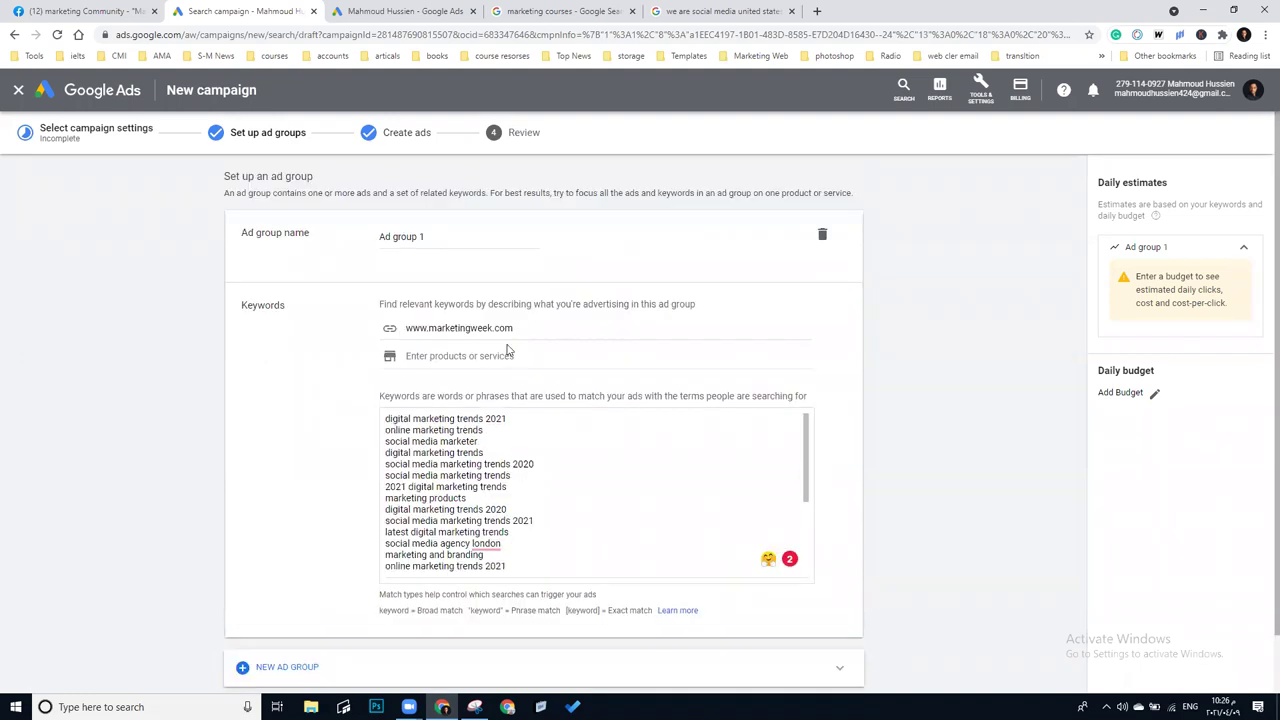
{"action": "scroll", "coordinate": [452, 466], "scroll_direction": "down", "scroll_amount": 5}
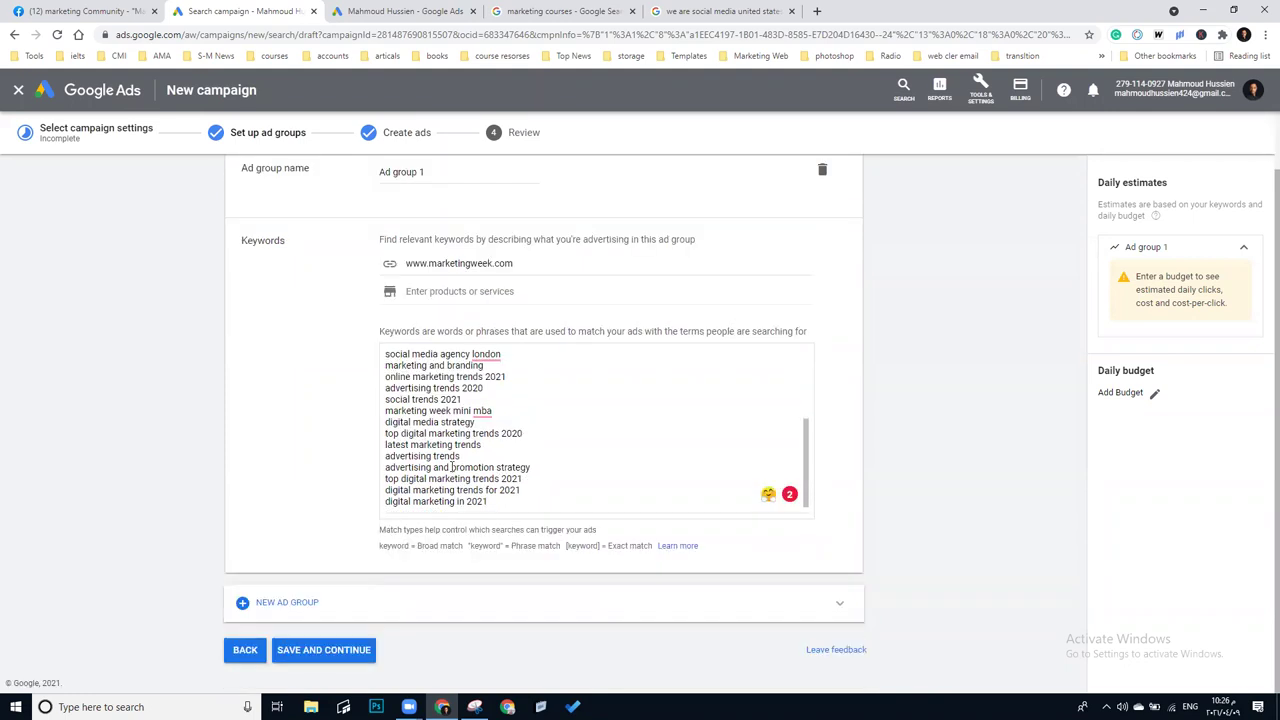
{"action": "scroll", "coordinate": [452, 466], "scroll_direction": "up", "scroll_amount": 4}
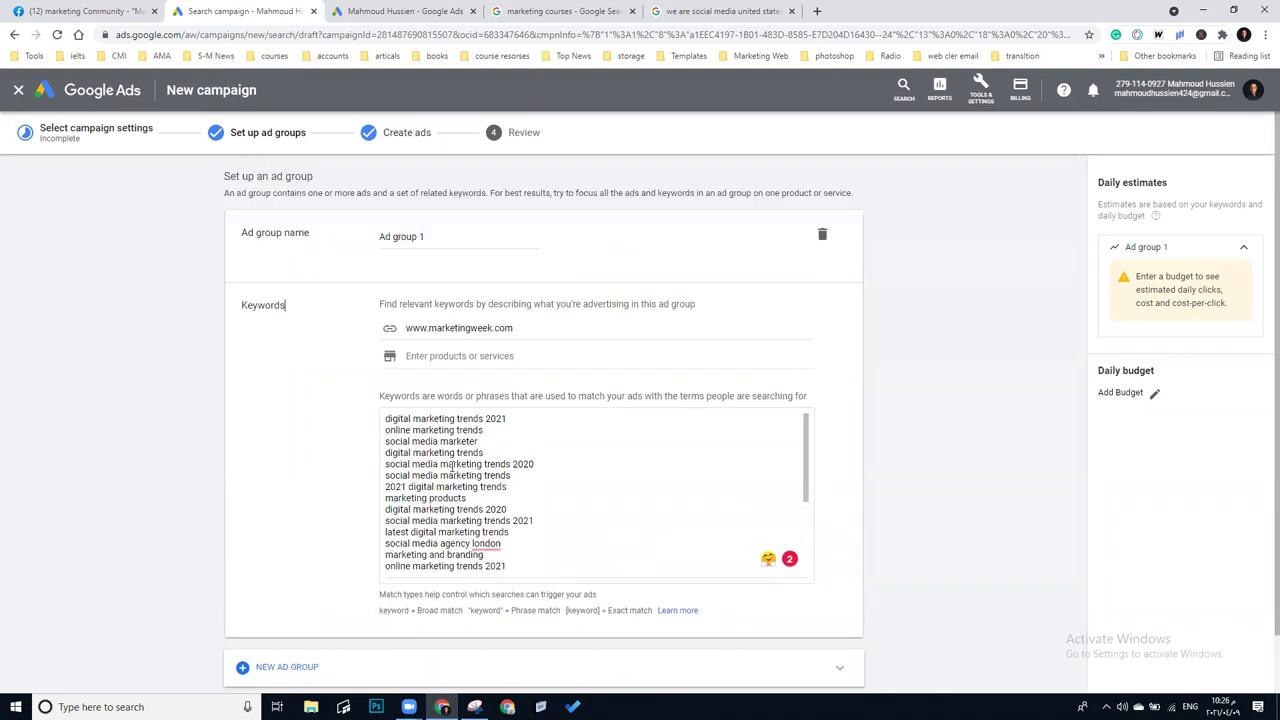
{"action": "scroll", "coordinate": [452, 466], "scroll_direction": "down", "scroll_amount": 5}
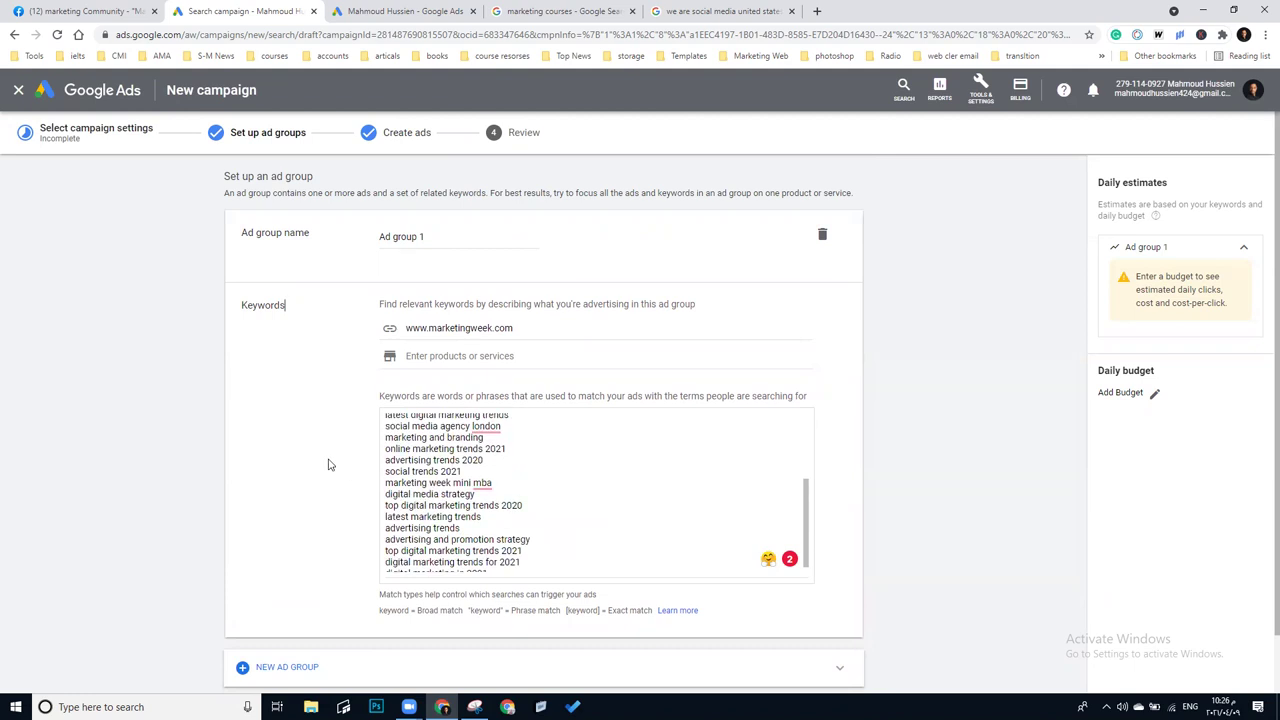
{"action": "scroll", "coordinate": [330, 465], "scroll_direction": "down", "scroll_amount": 2}
{"action": "scroll", "coordinate": [489, 446], "scroll_direction": "down", "scroll_amount": 1}
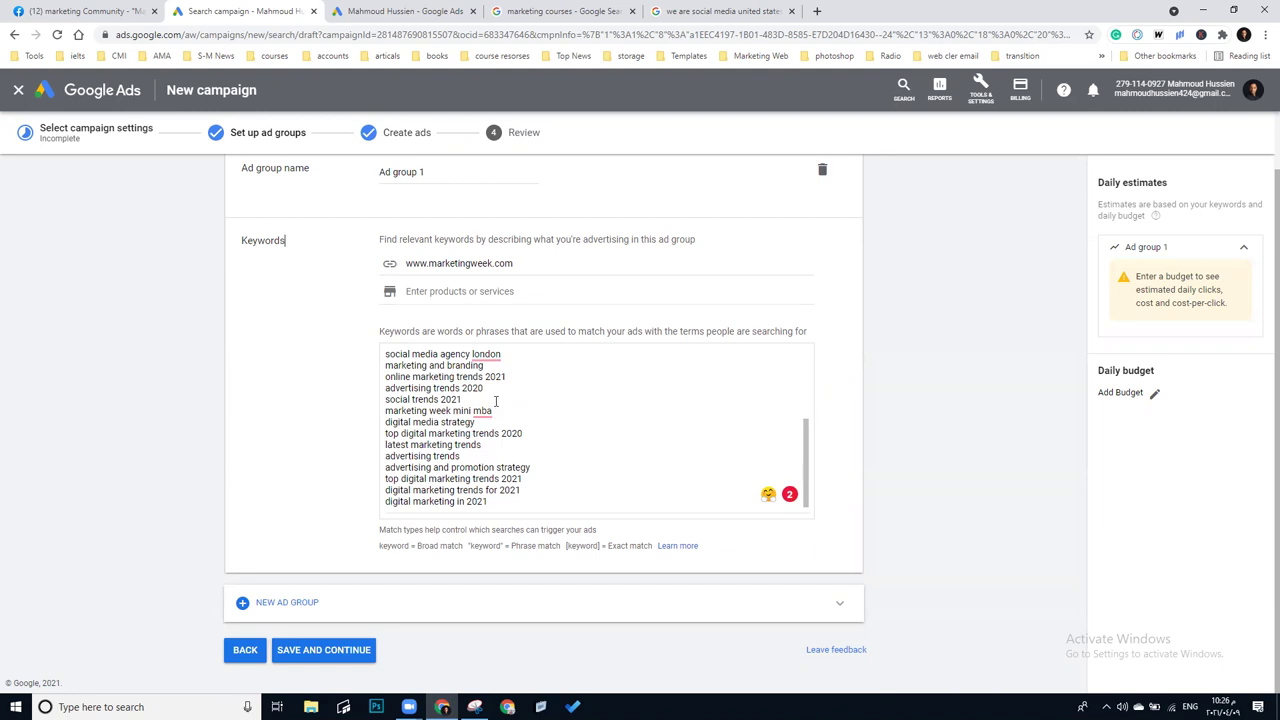
{"action": "scroll", "coordinate": [518, 422], "scroll_direction": "up", "scroll_amount": 10}
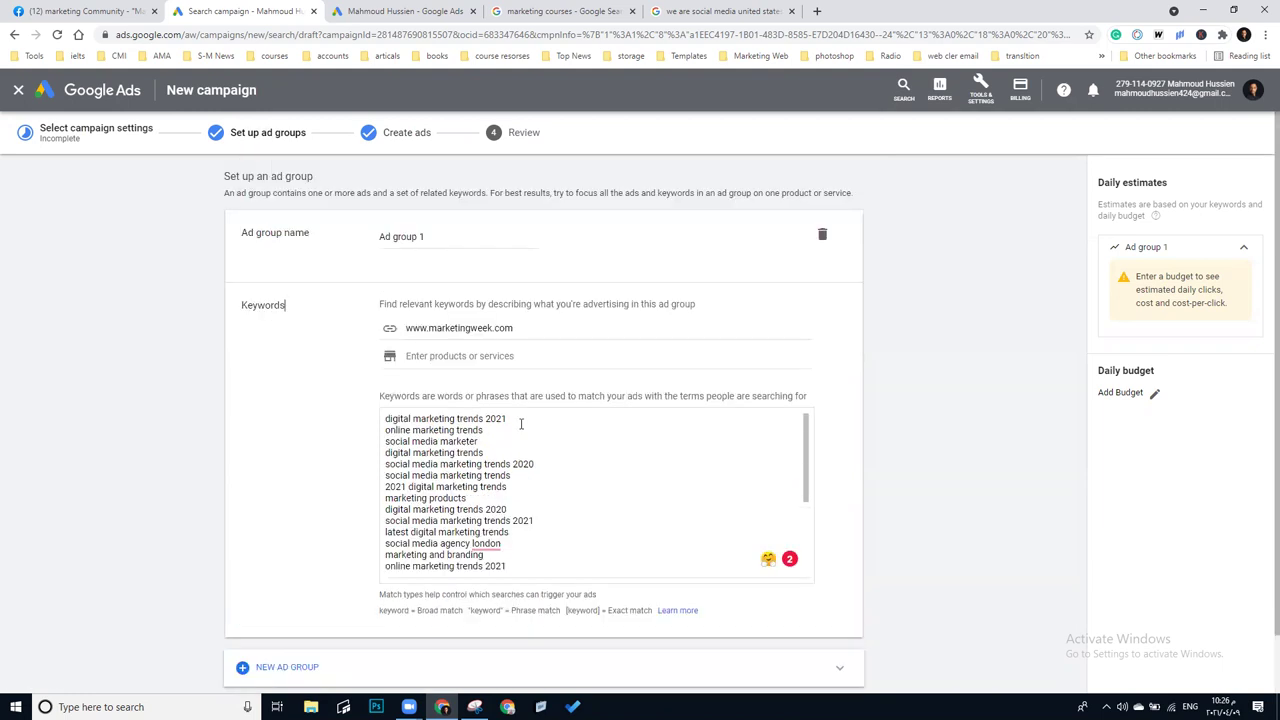
{"action": "scroll", "coordinate": [521, 424], "scroll_direction": "down", "scroll_amount": 6}
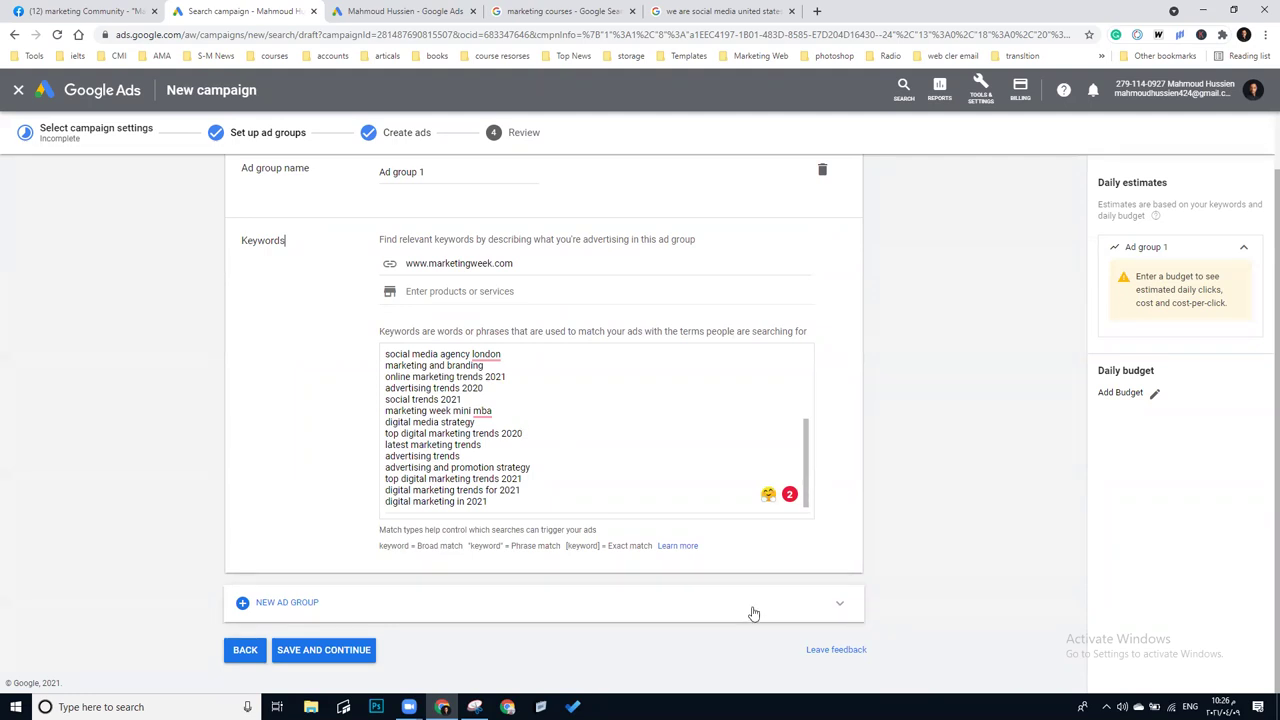
- Delete all existing keywords from Ad group 1's keyword box
{"action": "left_click", "coordinate": [509, 446]}
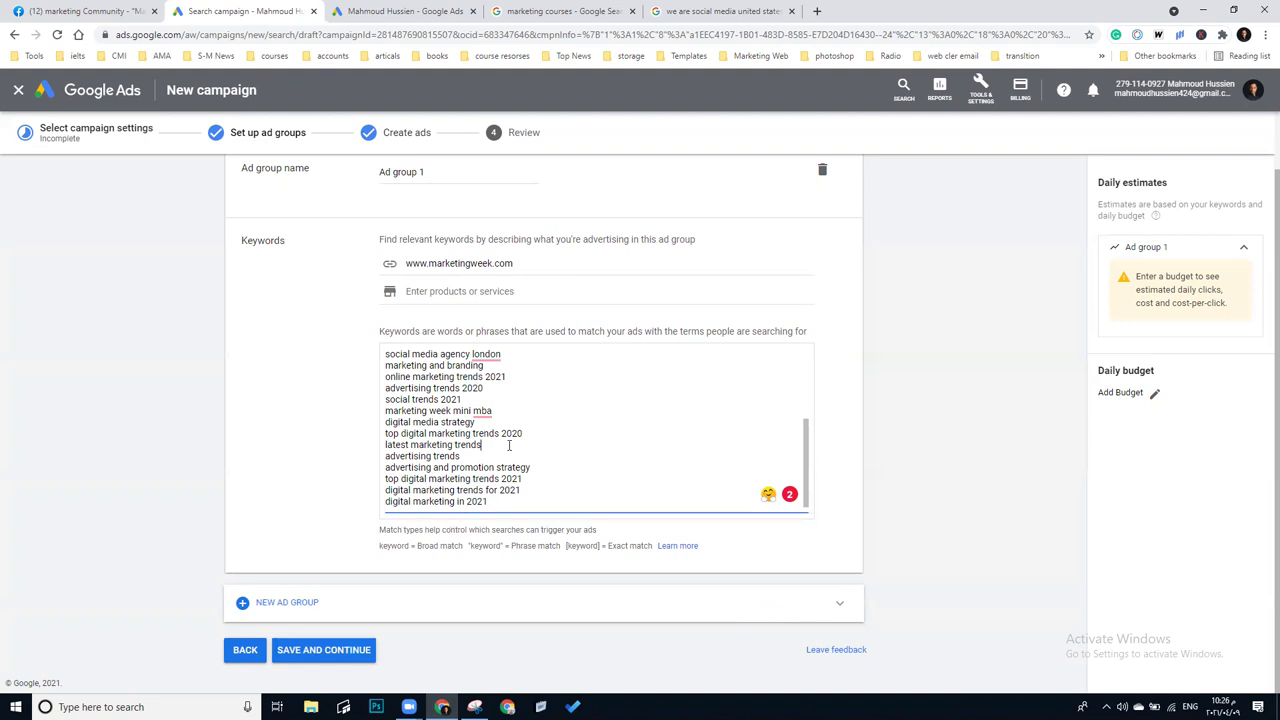
{"action": "key", "text": "ctrl+a"}
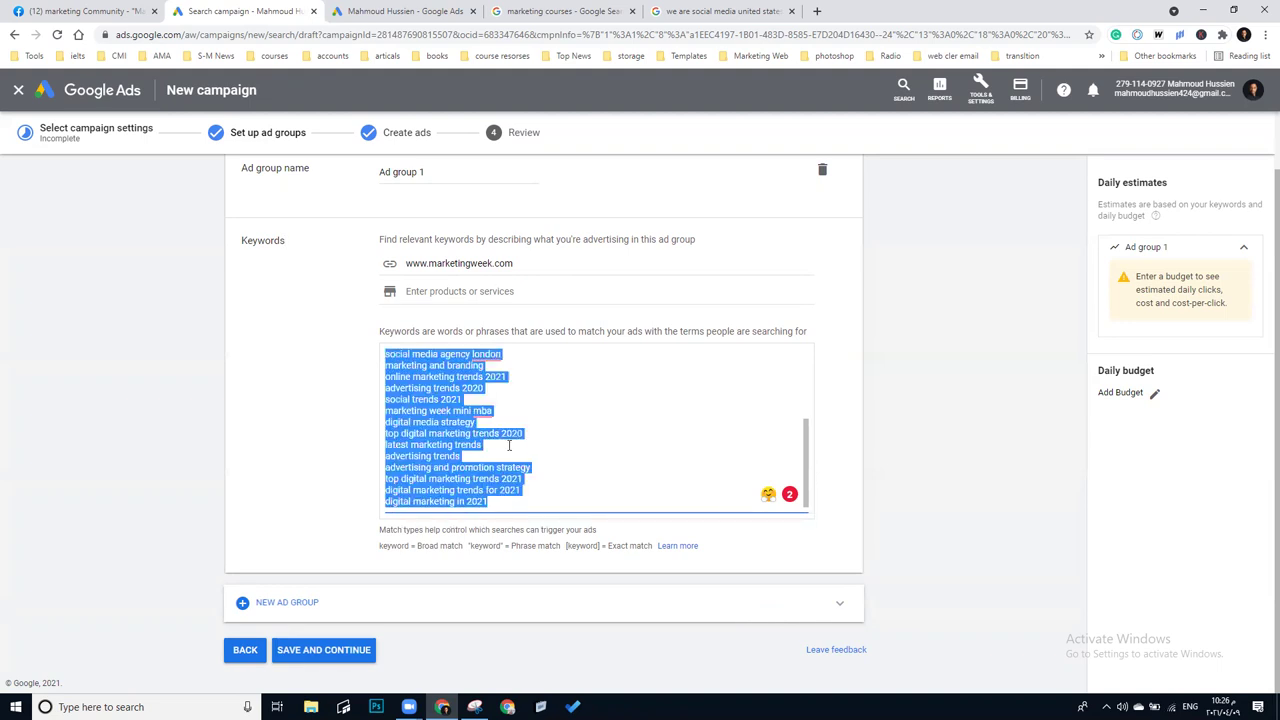
{"action": "key", "text": "BackSpace"}
{"action": "left_click", "coordinate": [492, 263]}
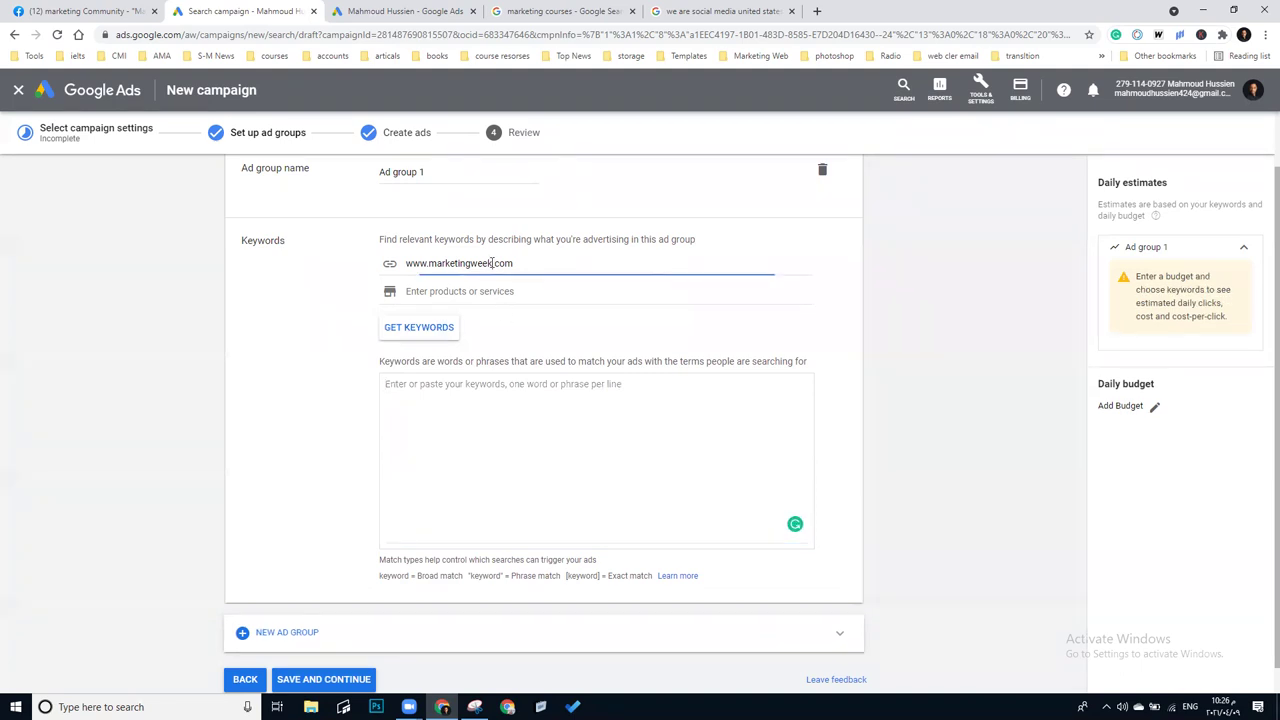
{"action": "key", "text": "ctrl+a"}
{"action": "key", "text": "BackSpace"}
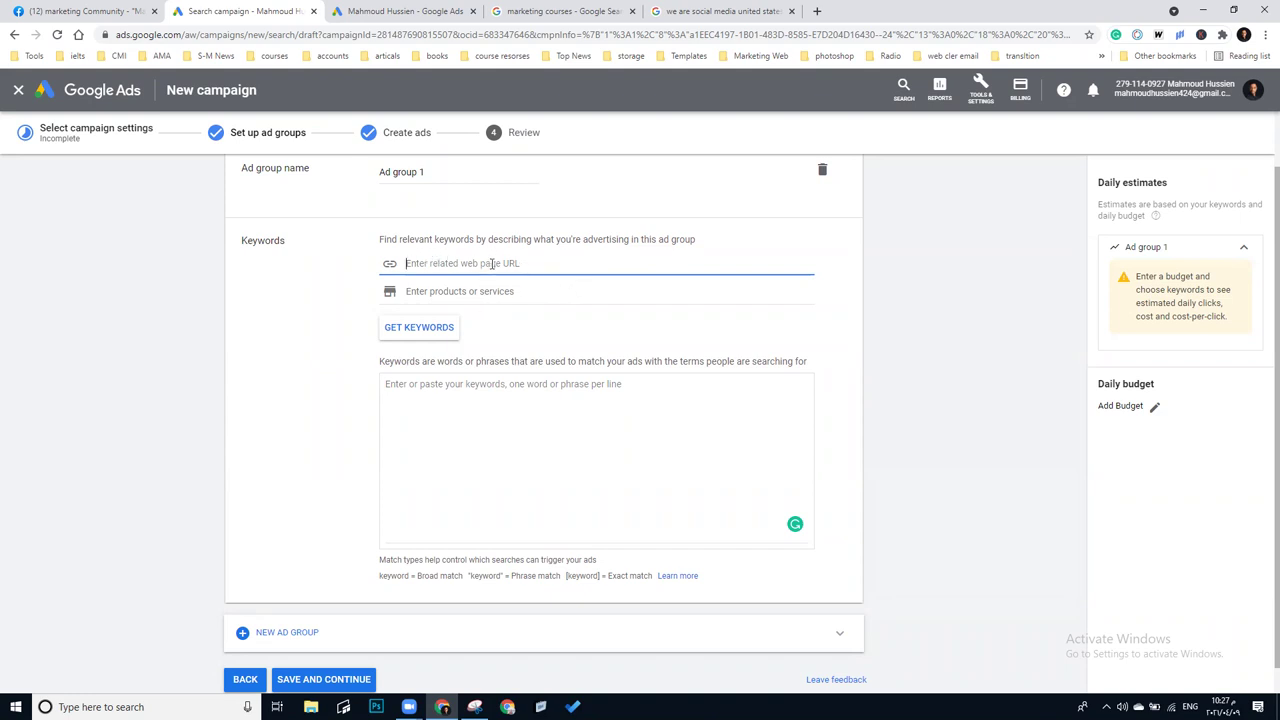
{"action": "type", "text": "www.marketingweek.com"}
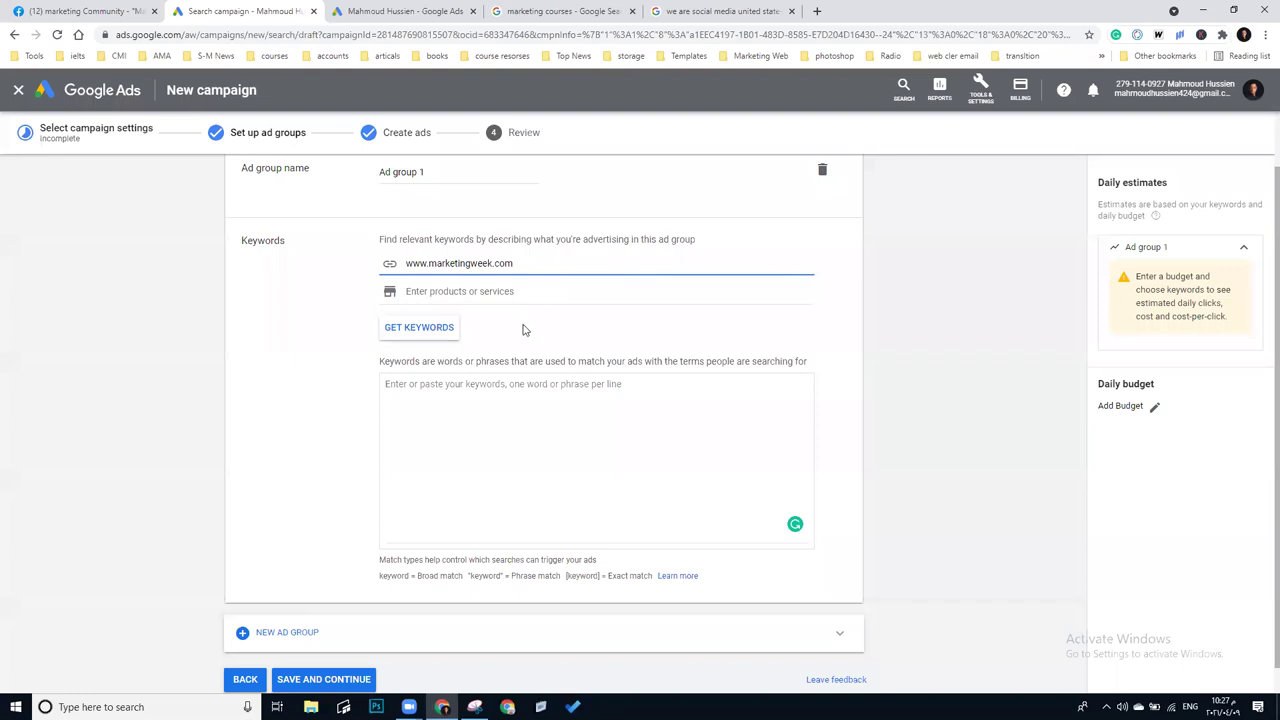
{"action": "left_click", "coordinate": [449, 328]}
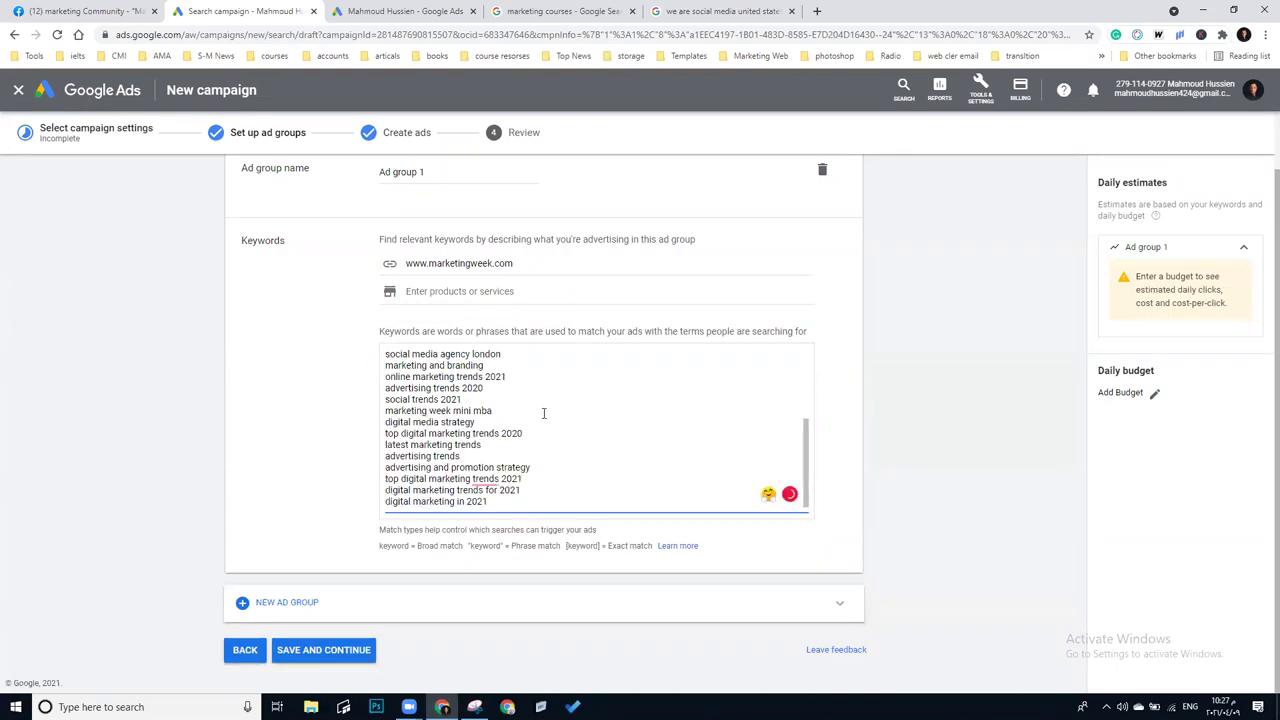
{"action": "scroll", "coordinate": [544, 413], "scroll_direction": "up", "scroll_amount": 5}
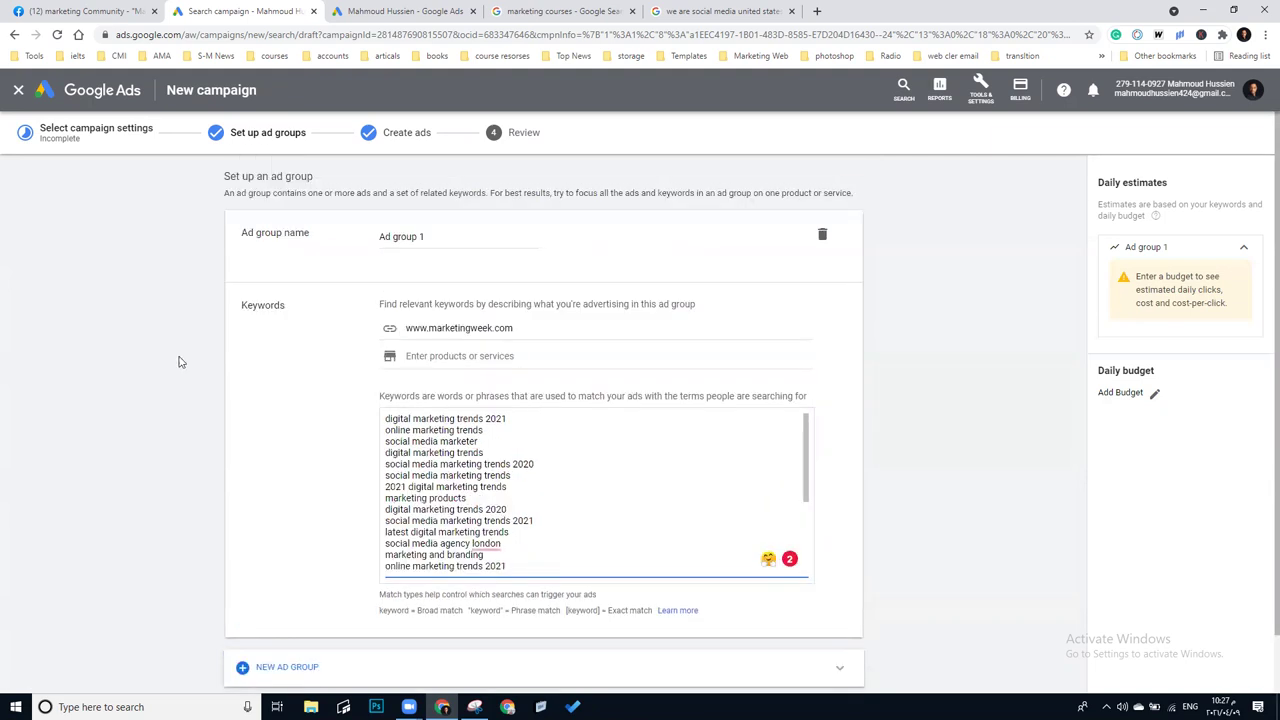
{"action": "scroll", "coordinate": [296, 450], "scroll_direction": "down", "scroll_amount": 1}
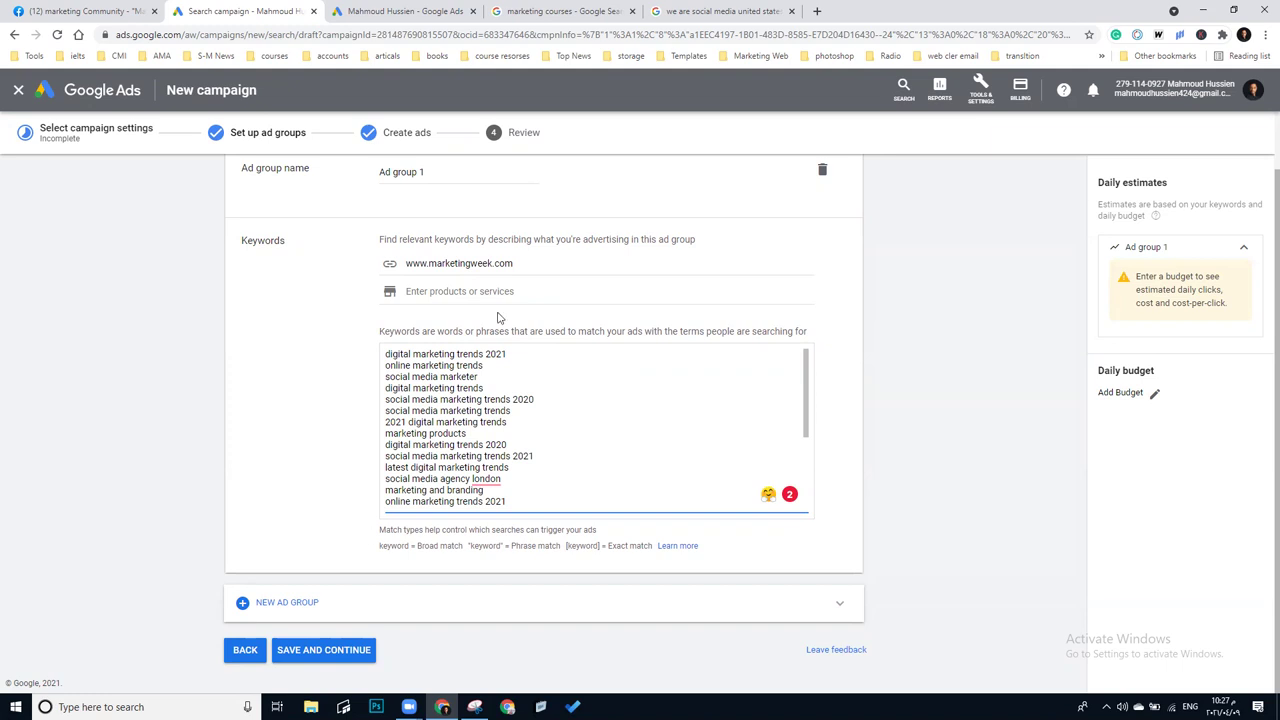
{"action": "scroll", "coordinate": [264, 362], "scroll_direction": "up", "scroll_amount": 1}
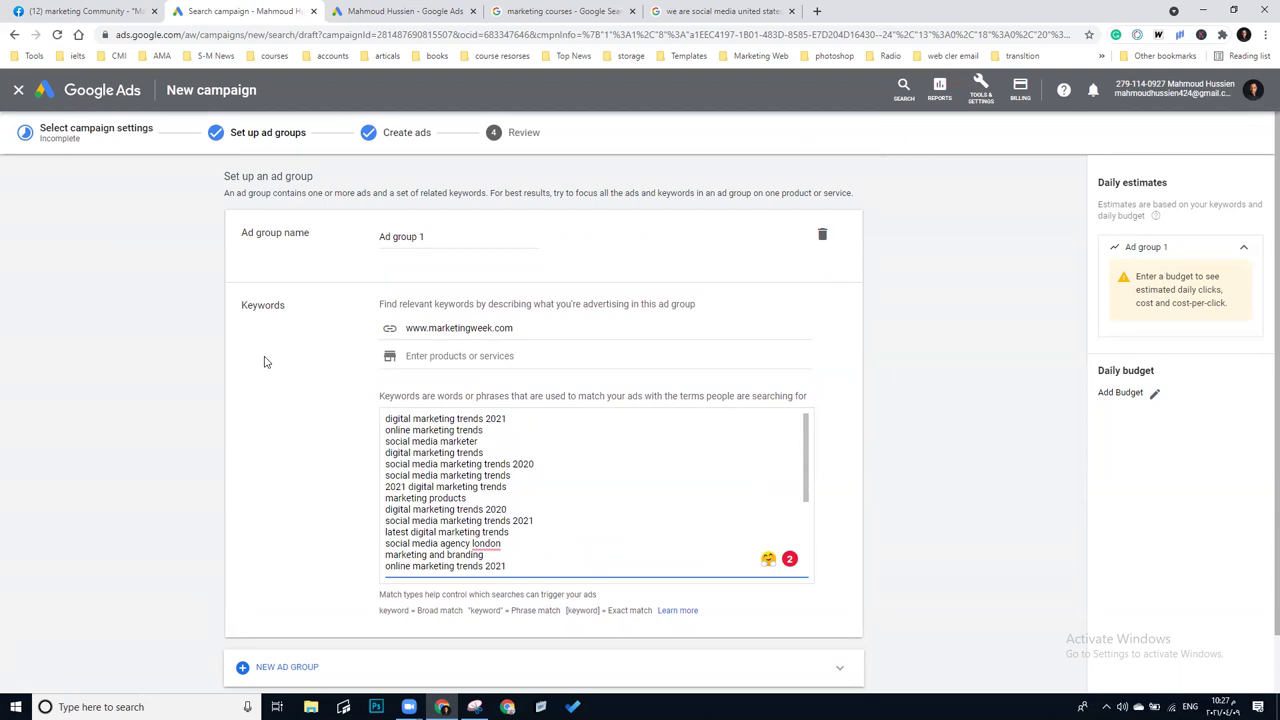
{"action": "scroll", "coordinate": [264, 362], "scroll_direction": "down", "scroll_amount": 1}
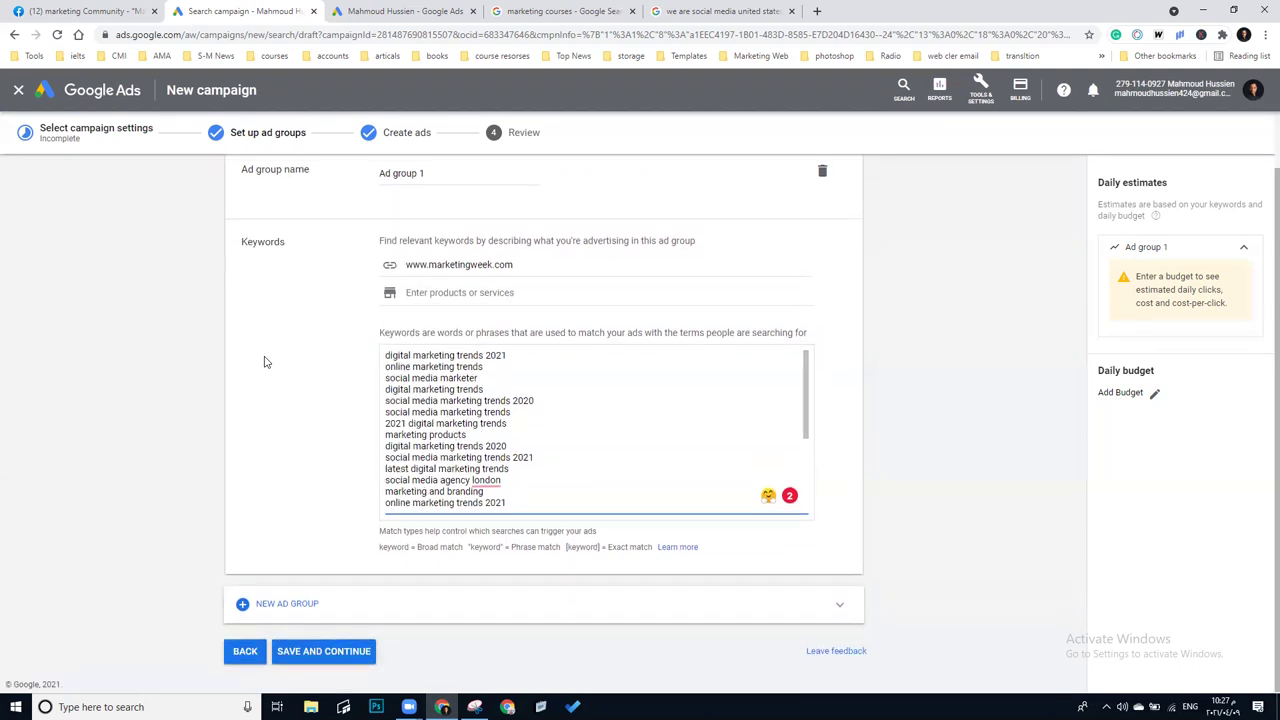
{"action": "scroll", "coordinate": [264, 362], "scroll_direction": "up", "scroll_amount": 1}
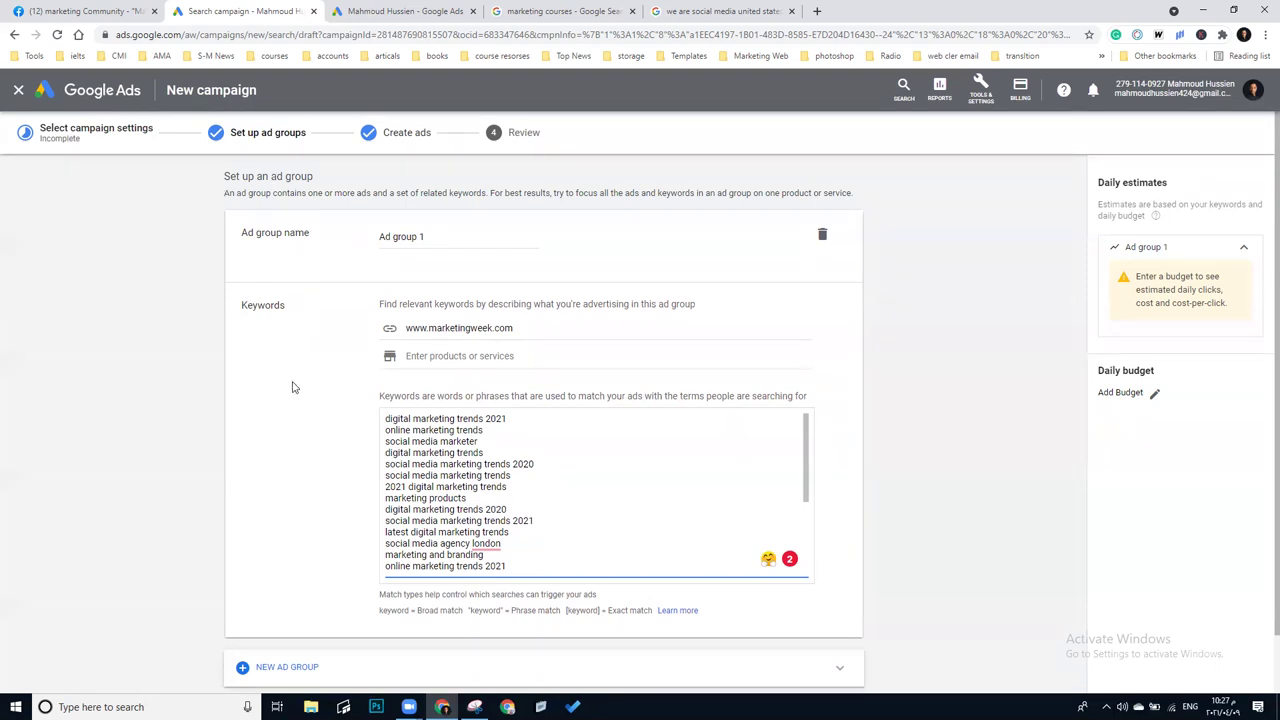
{"action": "scroll", "coordinate": [292, 387], "scroll_direction": "down", "scroll_amount": 1}
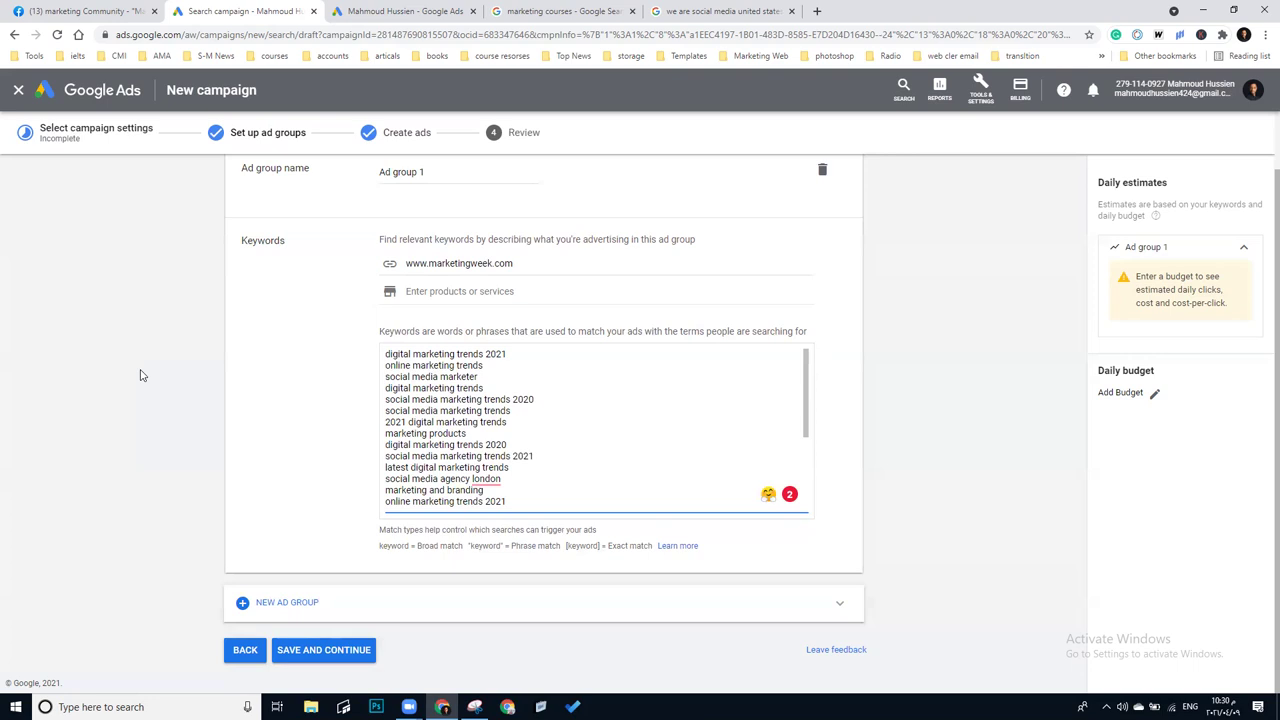
- Save the ad group, go on to Create ads, and expand Ad group 1's full keyword list
{"action": "left_click", "coordinate": [363, 646]}
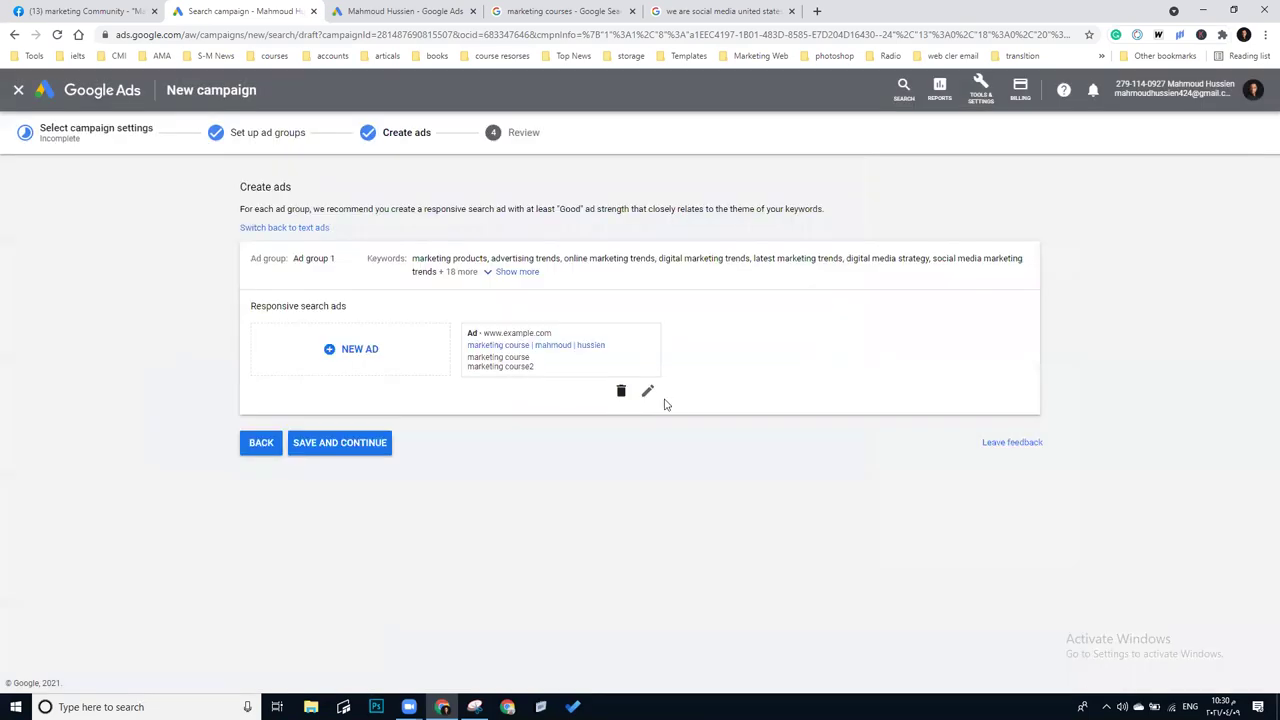
{"action": "left_click", "coordinate": [529, 276]}
{"action": "key", "text": "Return"}
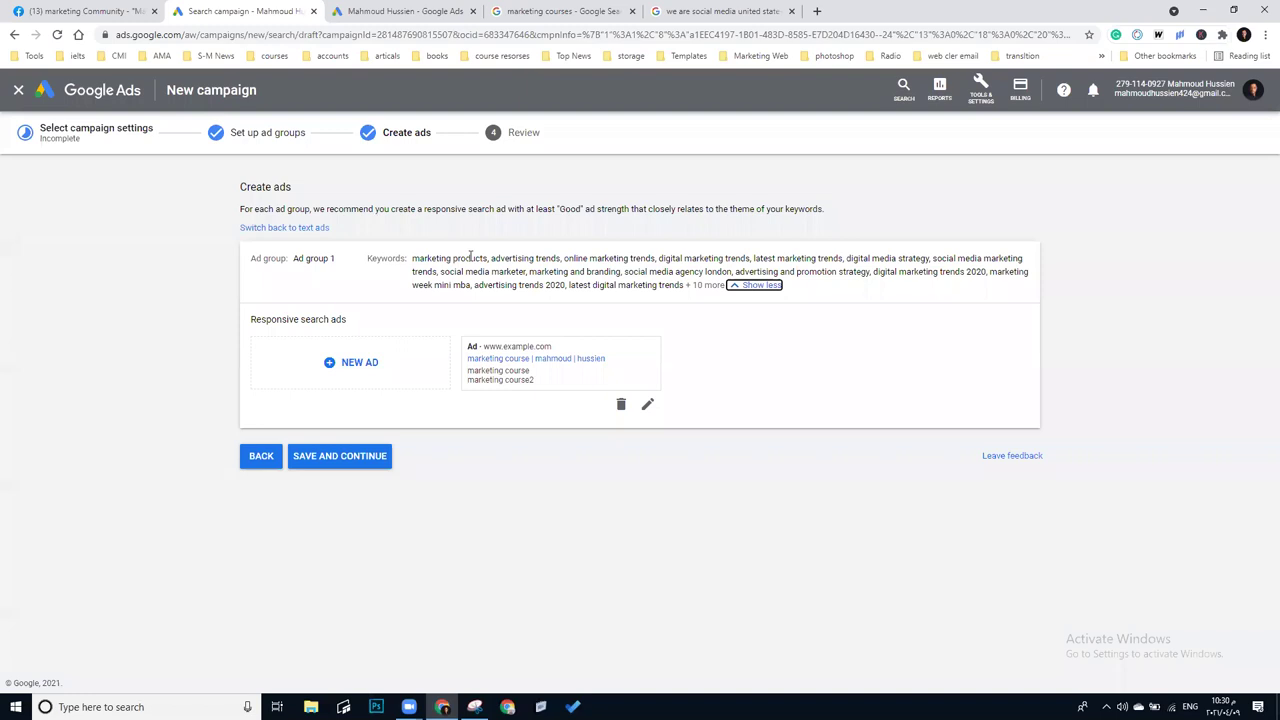
{"action": "left_click", "coordinate": [620, 404]}
{"action": "left_click", "coordinate": [420, 362]}
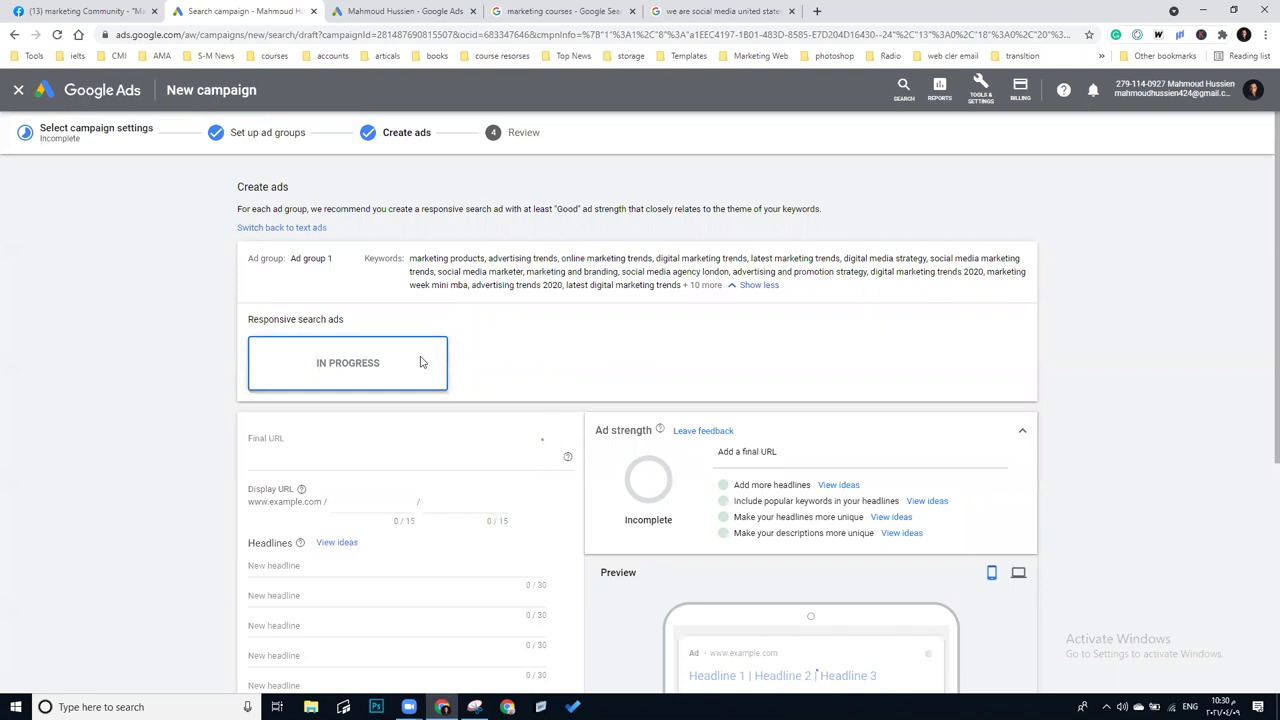
{"action": "scroll", "coordinate": [420, 360], "scroll_direction": "down", "scroll_amount": 1}
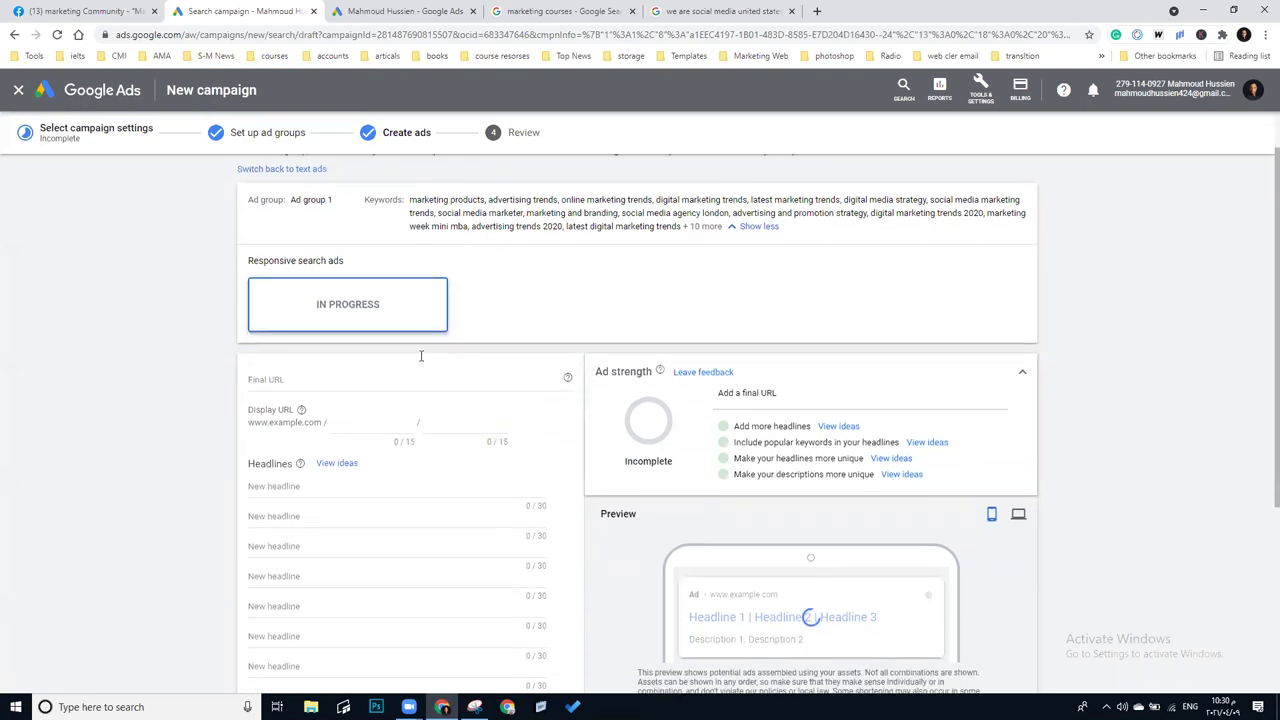
{"action": "scroll", "coordinate": [421, 358], "scroll_direction": "down", "scroll_amount": 2}
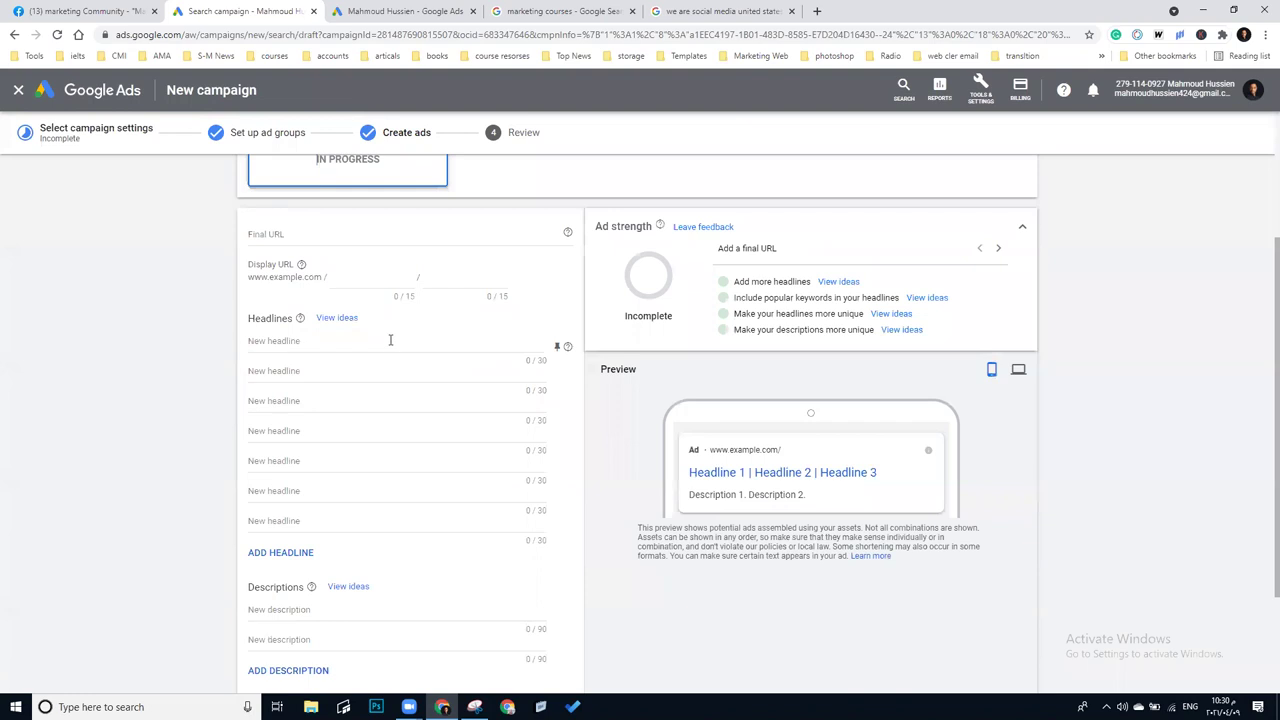
{"action": "scroll", "coordinate": [390, 340], "scroll_direction": "down", "scroll_amount": 3}
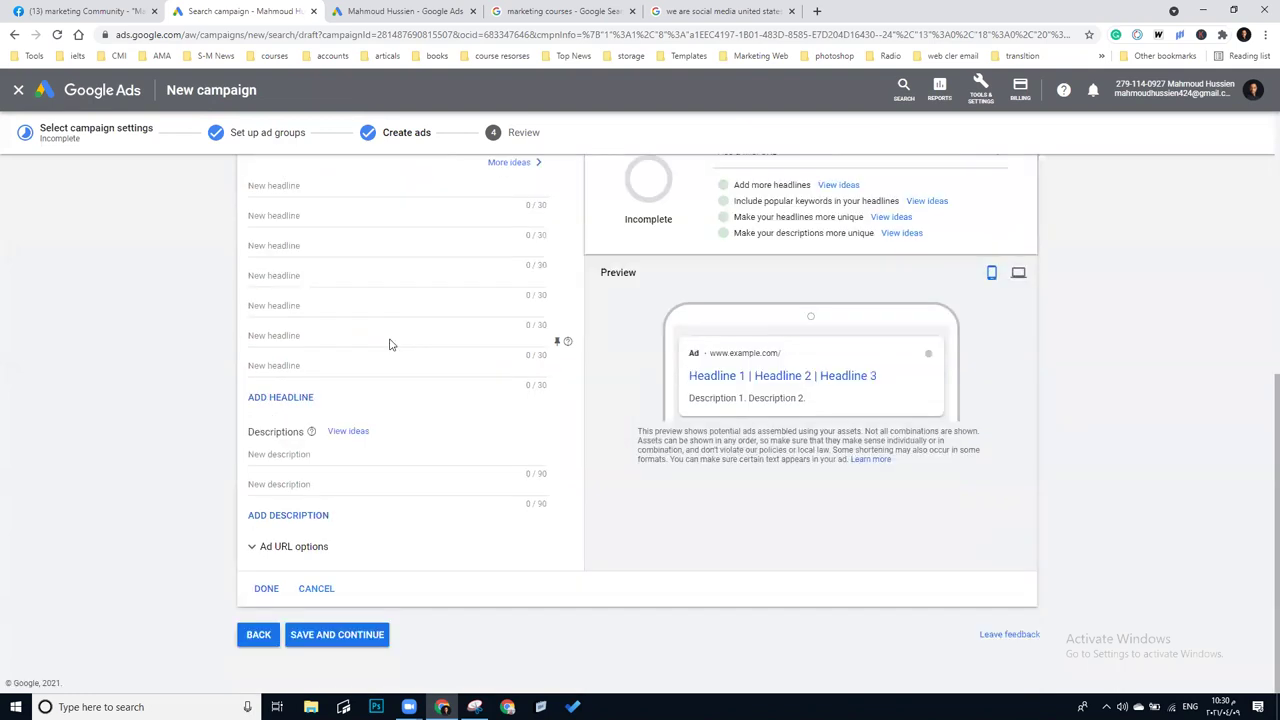
{"action": "scroll", "coordinate": [390, 344], "scroll_direction": "up", "scroll_amount": 2}
{"action": "scroll", "coordinate": [390, 344], "scroll_direction": "up", "scroll_amount": 4}
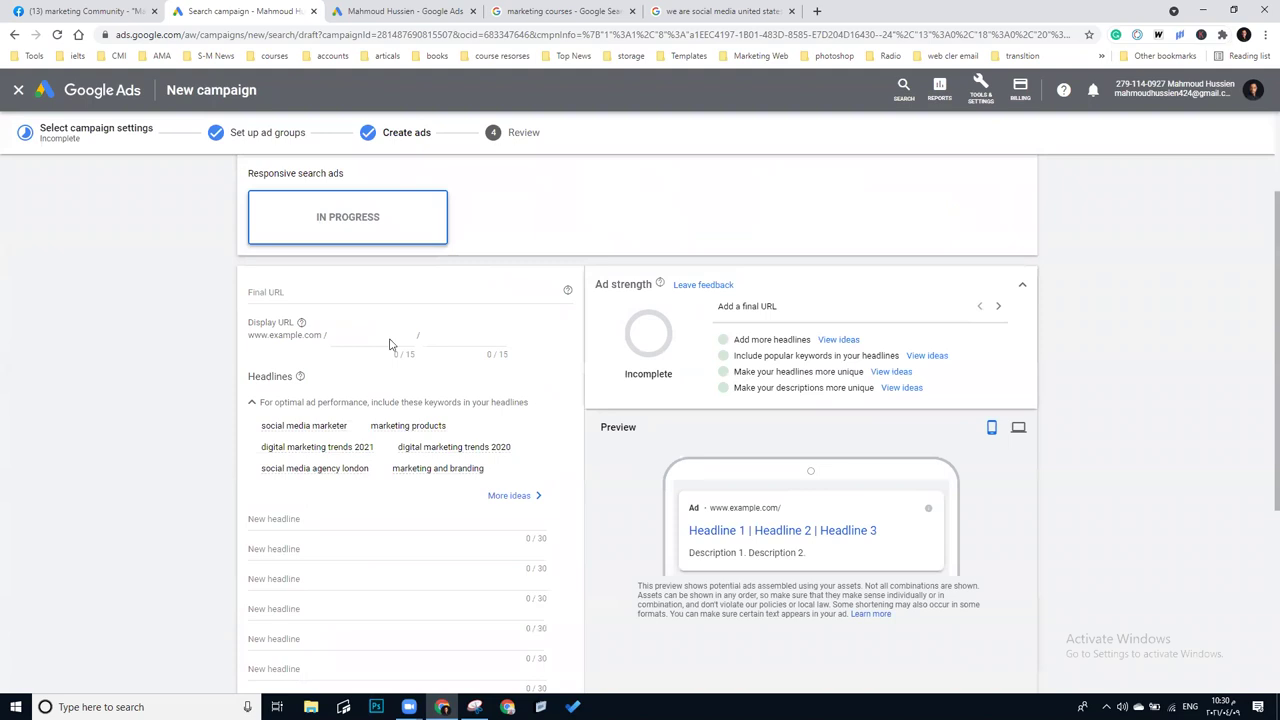
{"action": "scroll", "coordinate": [390, 345], "scroll_direction": "down", "scroll_amount": 2}
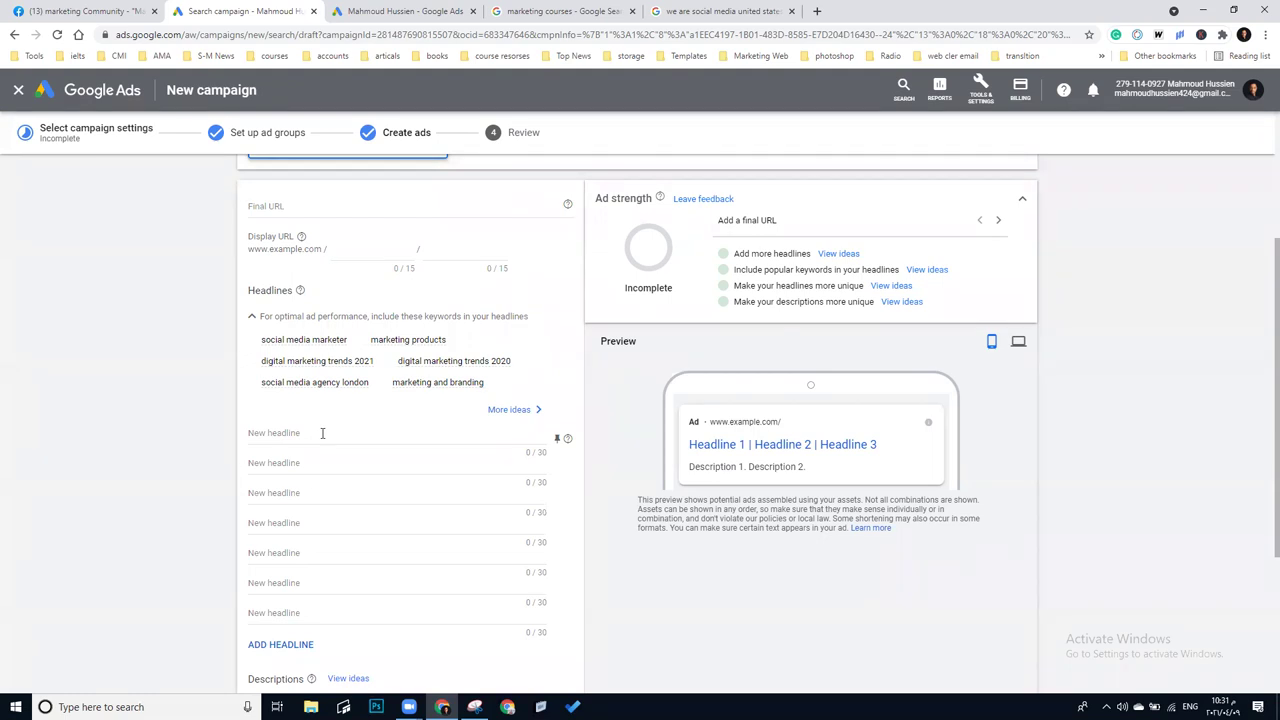
- Show the headline help and open more keyword ideas for Headlines
{"action": "left_click", "coordinate": [322, 433]}
{"action": "left_click", "coordinate": [569, 442]}
{"action": "mouse_move", "coordinate": [424, 393]}
{"action": "left_click", "coordinate": [518, 409]}
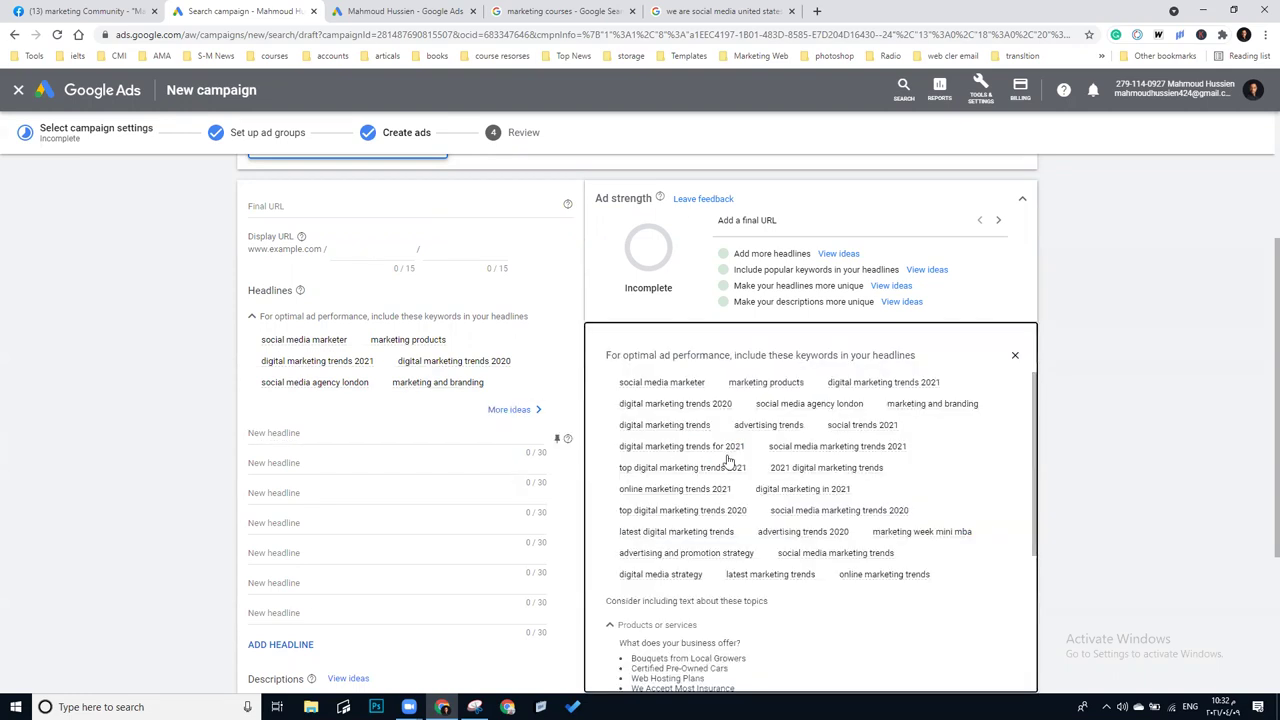
- Expand the Online availability and Products or services topic examples
{"action": "scroll", "coordinate": [728, 462], "scroll_direction": "down", "scroll_amount": 5}
{"action": "left_click", "coordinate": [697, 429]}
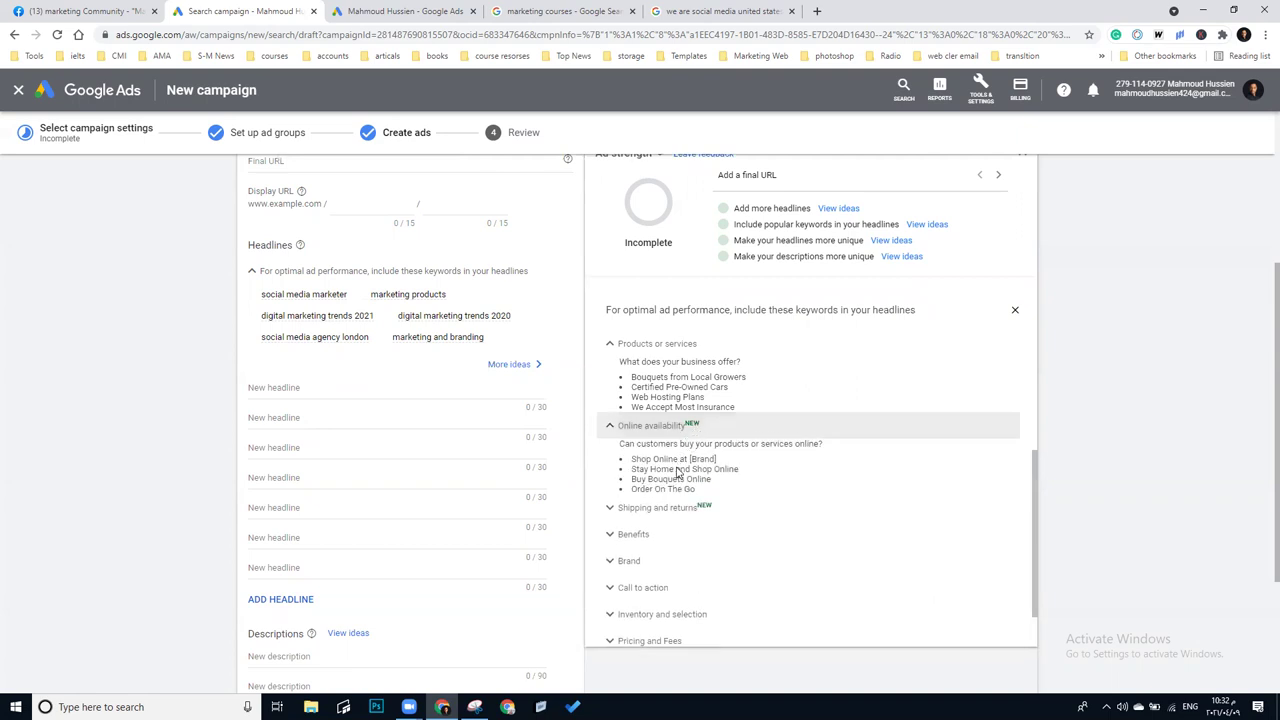
{"action": "scroll", "coordinate": [678, 472], "scroll_direction": "up", "scroll_amount": 3}
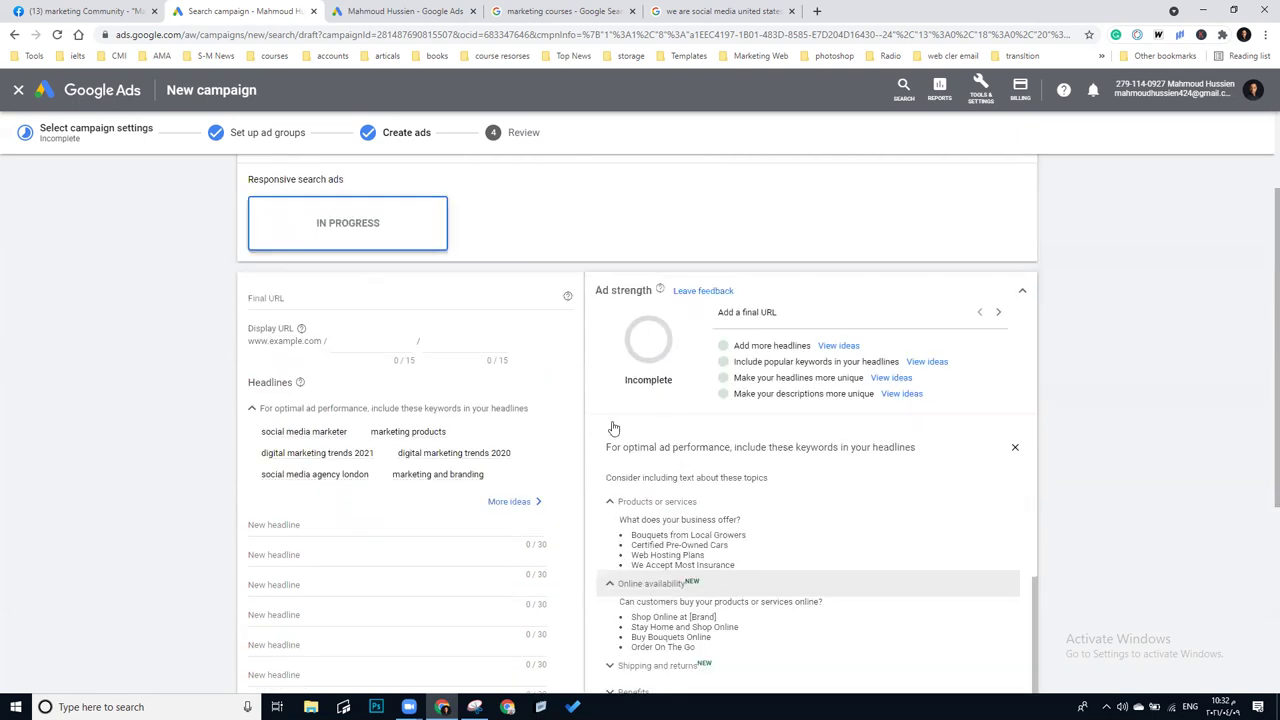
{"action": "scroll", "coordinate": [560, 420], "scroll_direction": "down", "scroll_amount": 2}
{"action": "left_click", "coordinate": [508, 416]}
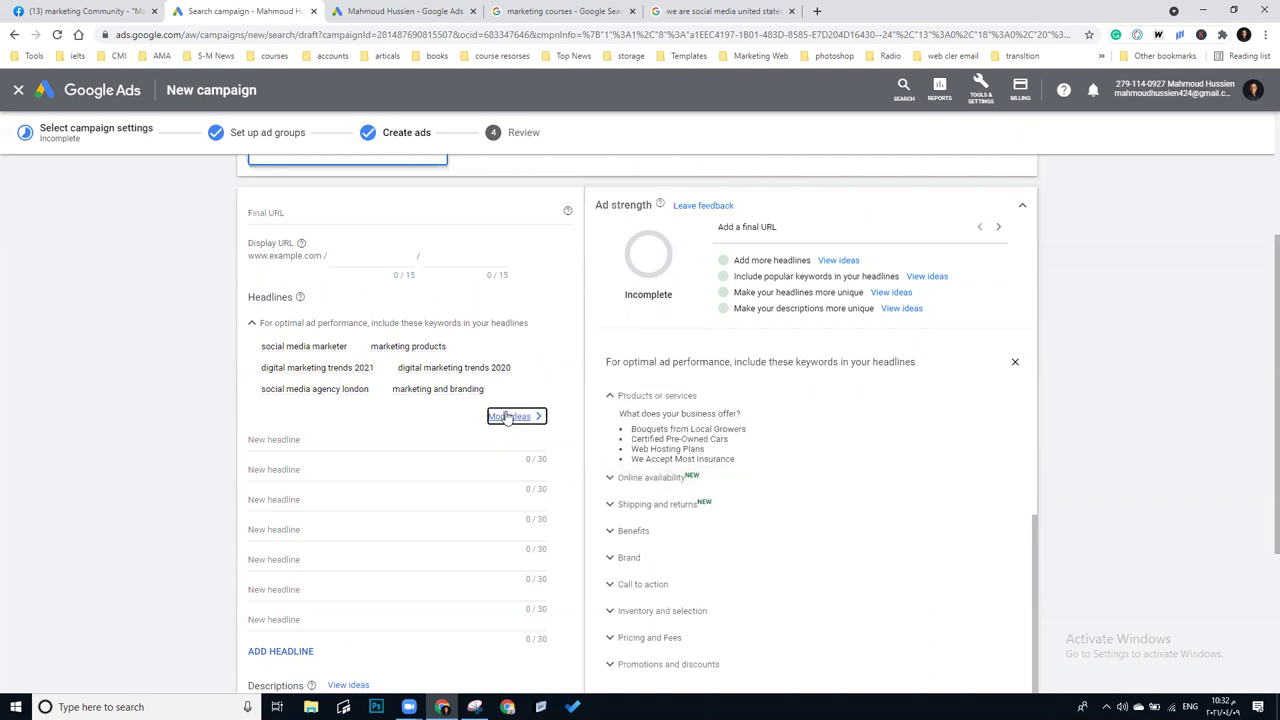
{"action": "scroll", "coordinate": [640, 455], "scroll_direction": "down", "scroll_amount": 3}
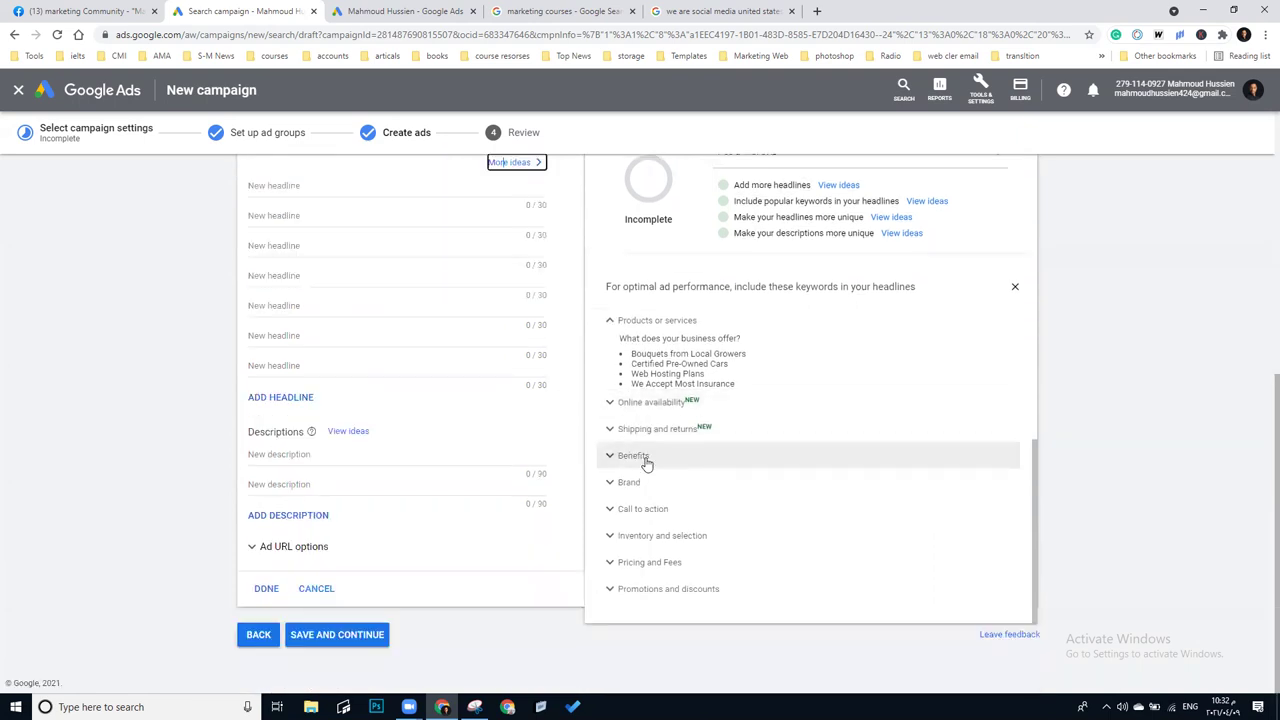
{"action": "scroll", "coordinate": [630, 336], "scroll_direction": "up", "scroll_amount": 1}
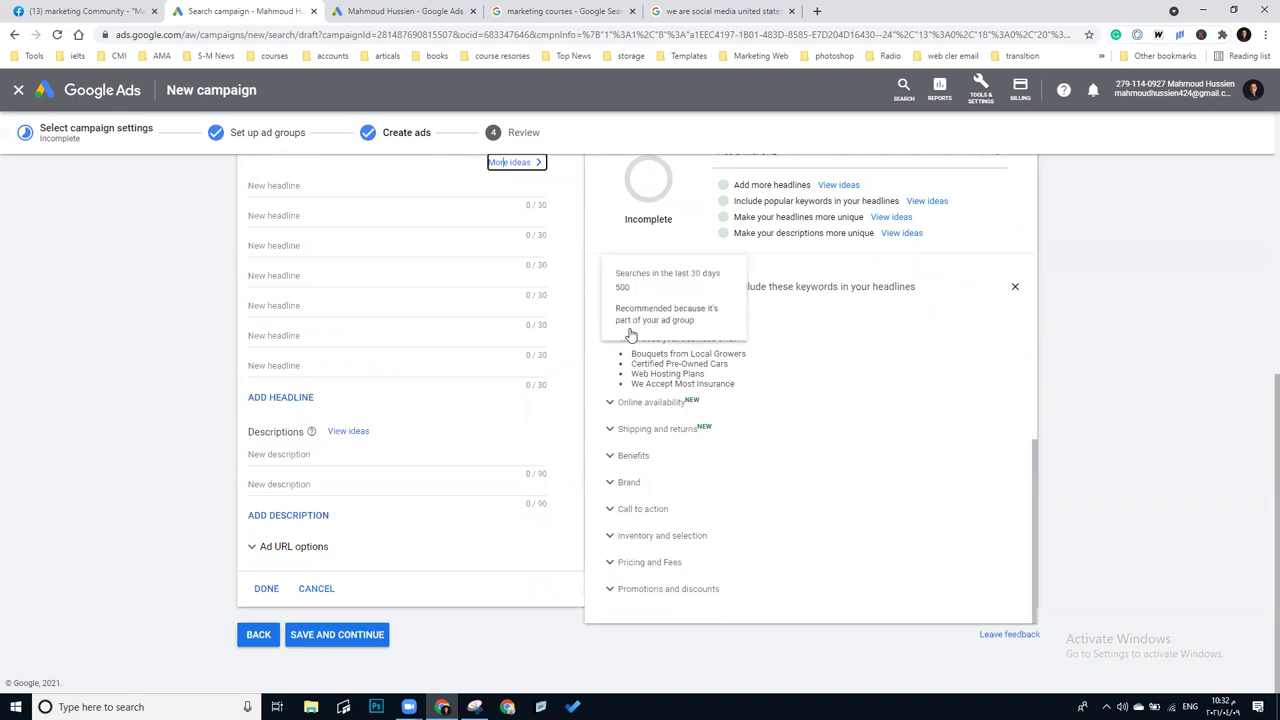
{"action": "scroll", "coordinate": [628, 334], "scroll_direction": "down", "scroll_amount": 1}
{"action": "scroll", "coordinate": [430, 240], "scroll_direction": "up", "scroll_amount": 1}
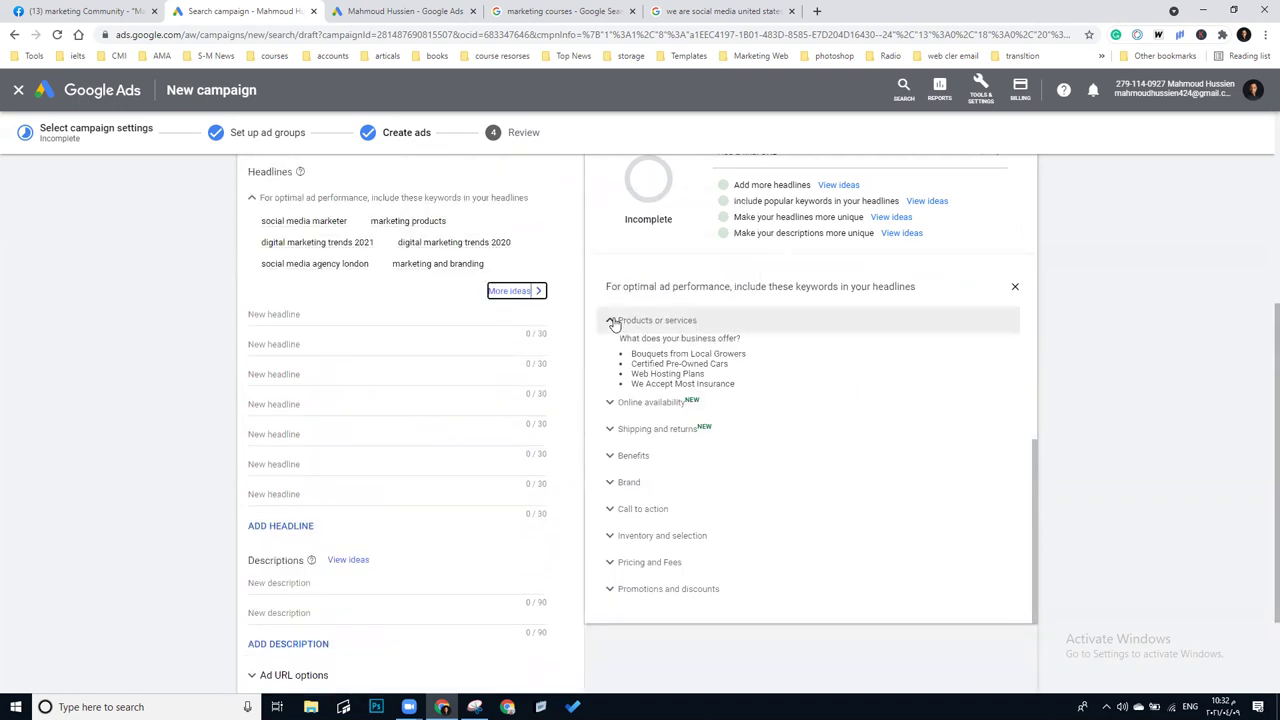
{"action": "scroll", "coordinate": [614, 320], "scroll_direction": "up", "scroll_amount": 1}
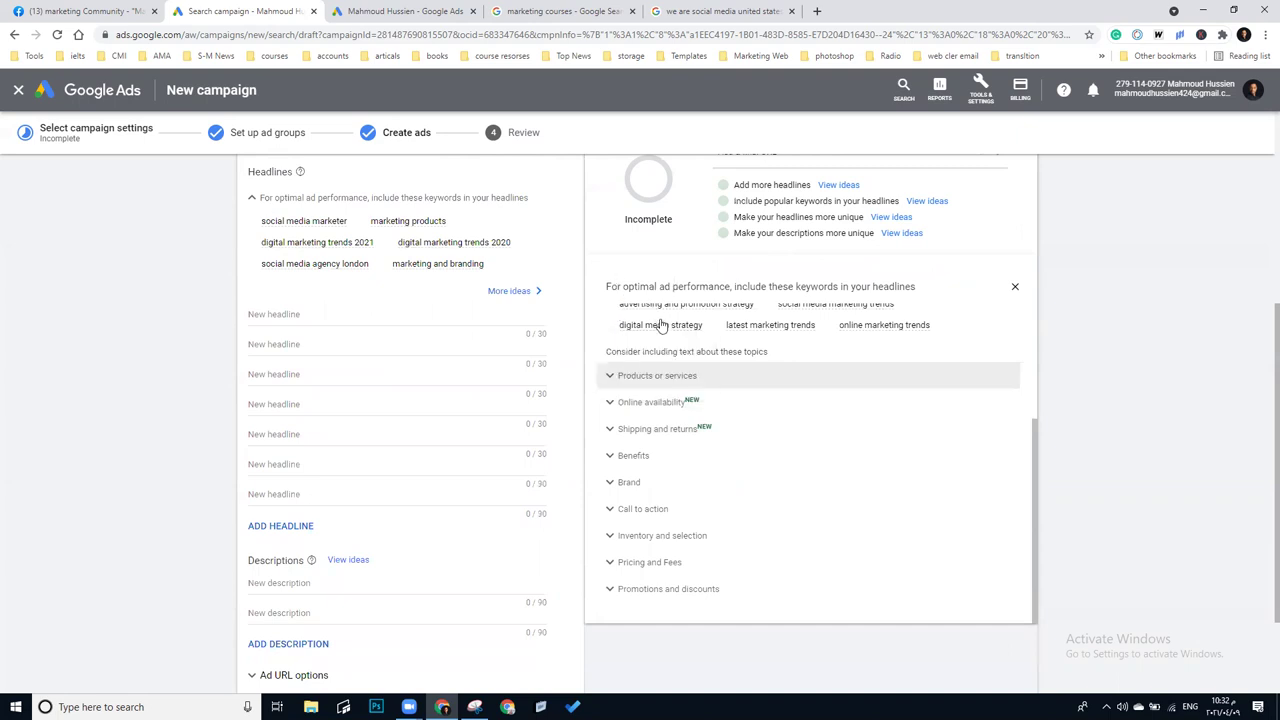
{"action": "left_click", "coordinate": [512, 291]}
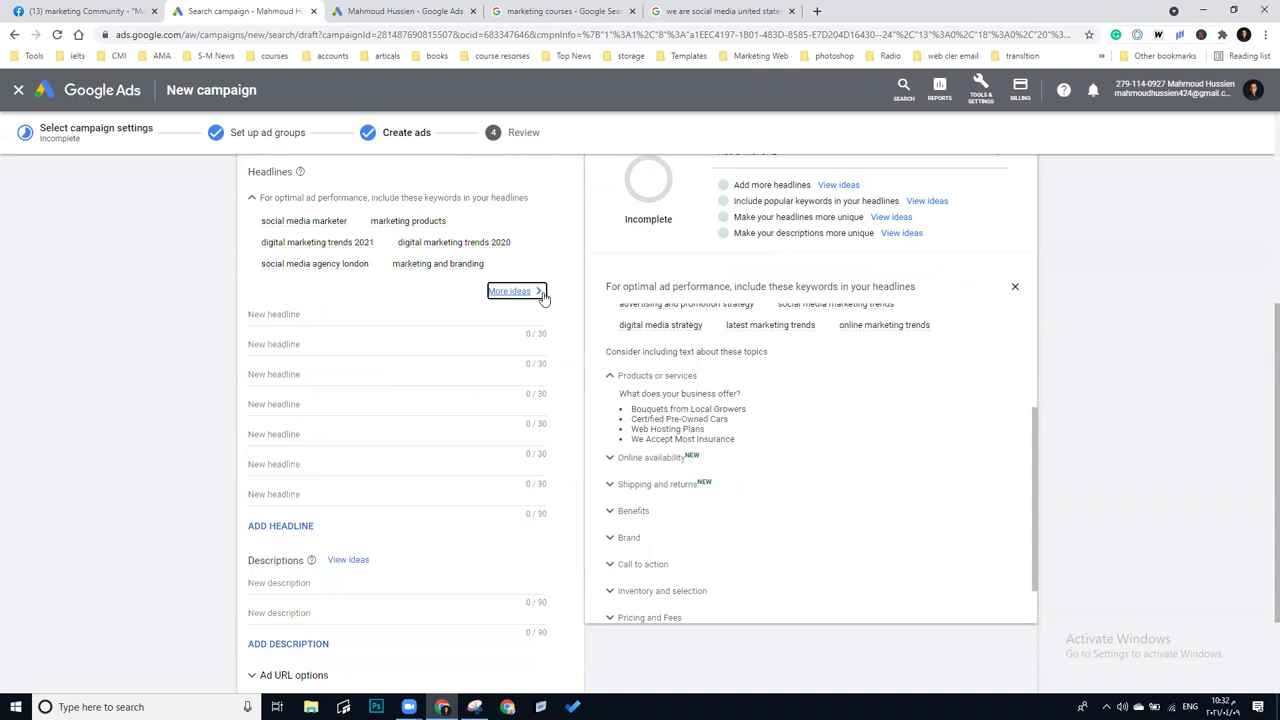
- Select the 'marketing and branding' keyword text and return to the first headline field
{"action": "left_click", "coordinate": [373, 311]}
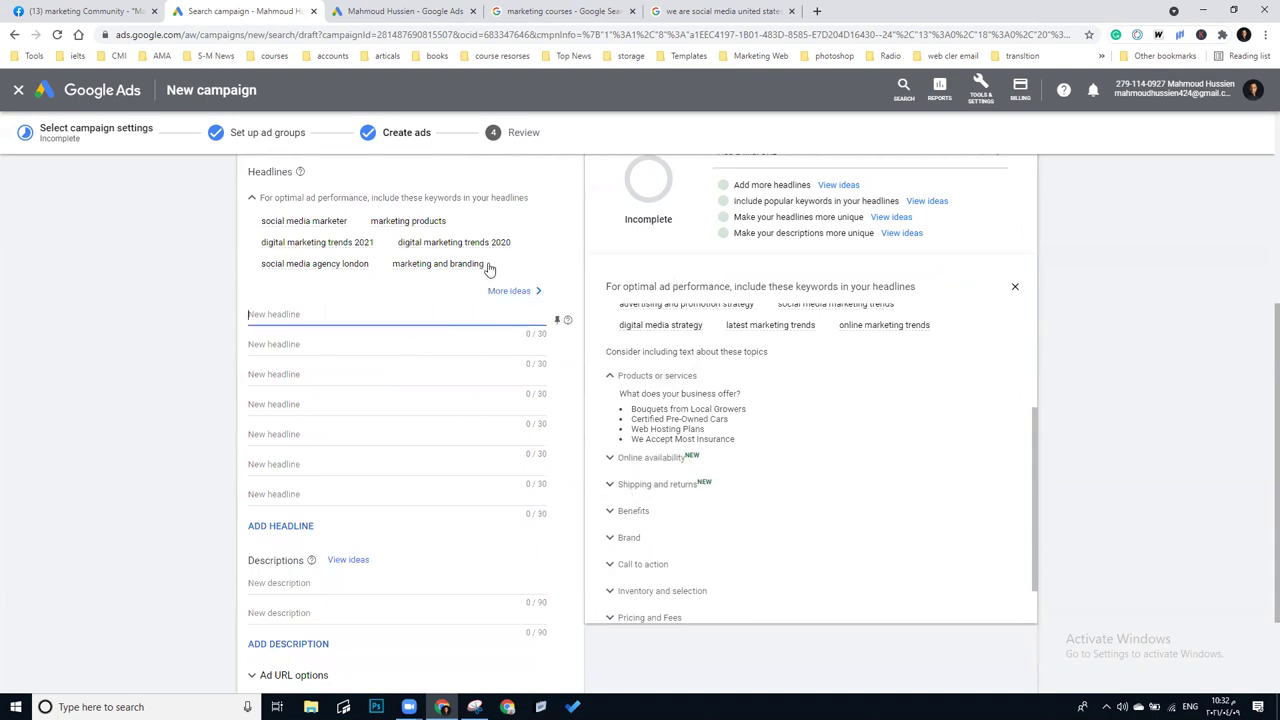
{"action": "left_click_drag", "start_coordinate": [487, 266], "coordinate": [393, 262]}
{"action": "left_click", "coordinate": [253, 249]}
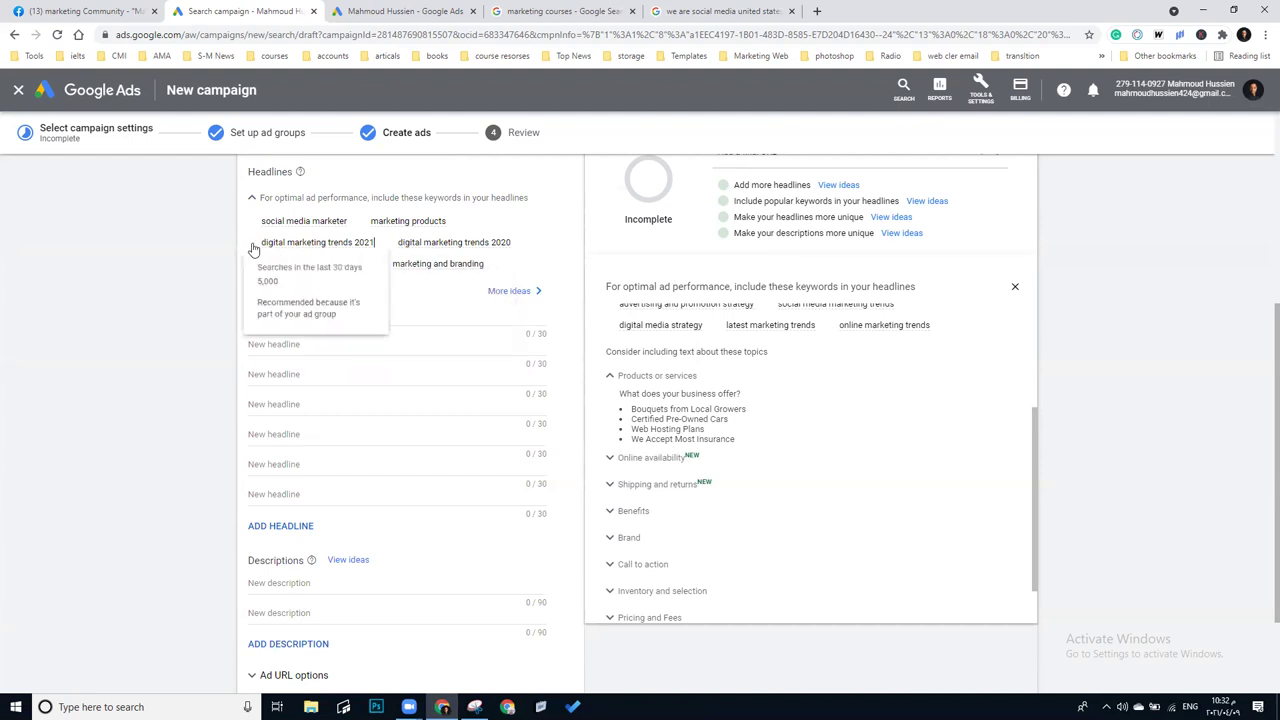
{"action": "left_click", "coordinate": [425, 317]}
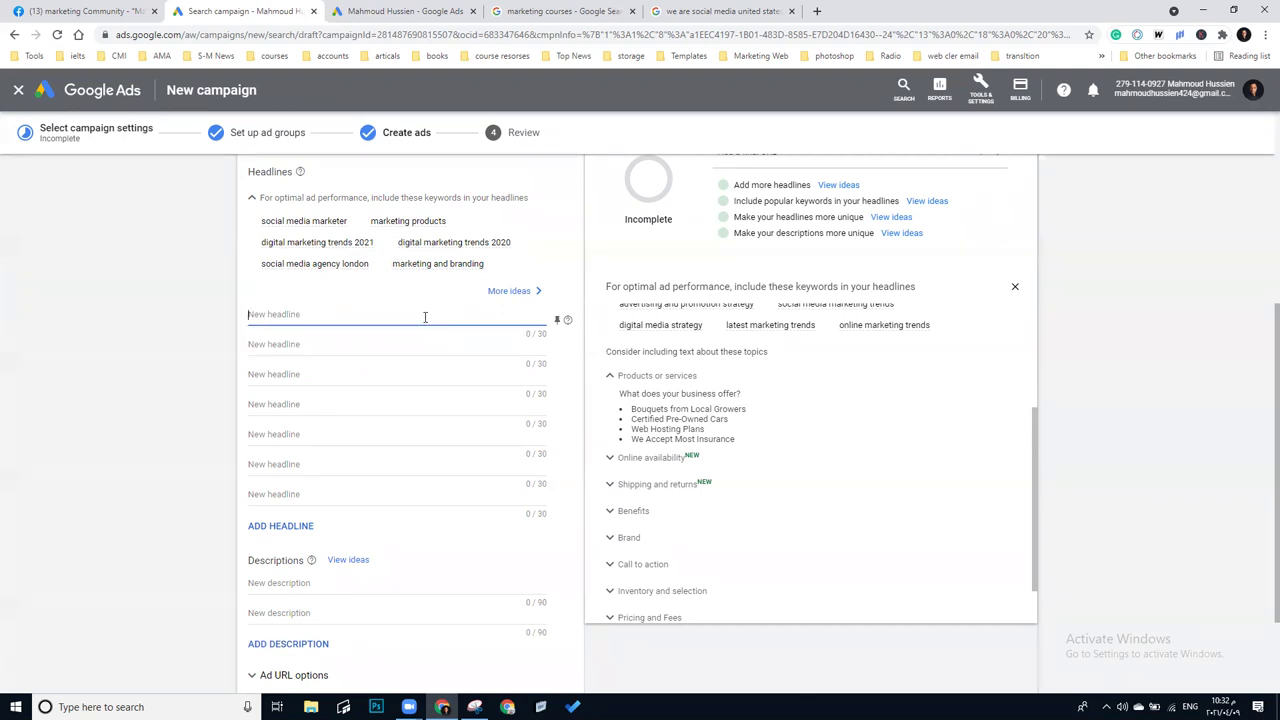
- Enter 'google ads course' as the first headline and bring up suggested descriptions
{"action": "type", "text": "google ads cours"}
{"action": "type", "text": "e"}
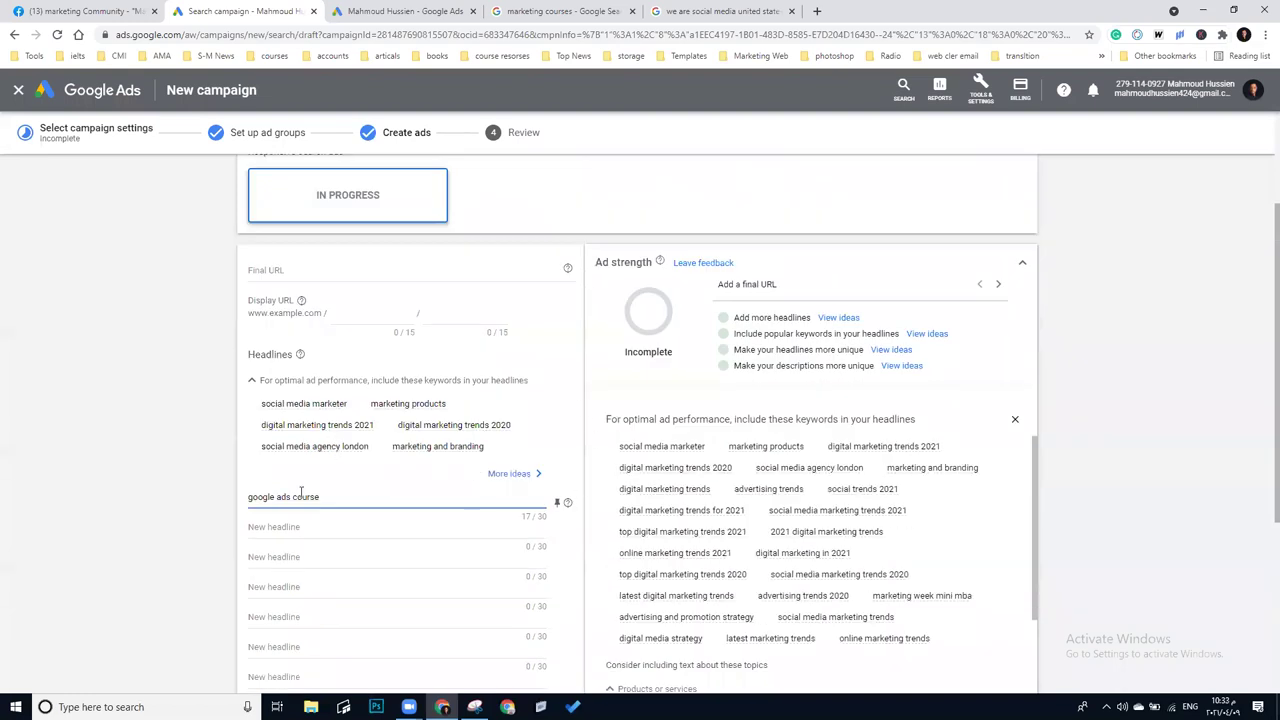
{"action": "scroll", "coordinate": [303, 495], "scroll_direction": "down", "scroll_amount": 2}
{"action": "scroll", "coordinate": [298, 490], "scroll_direction": "down", "scroll_amount": 2}
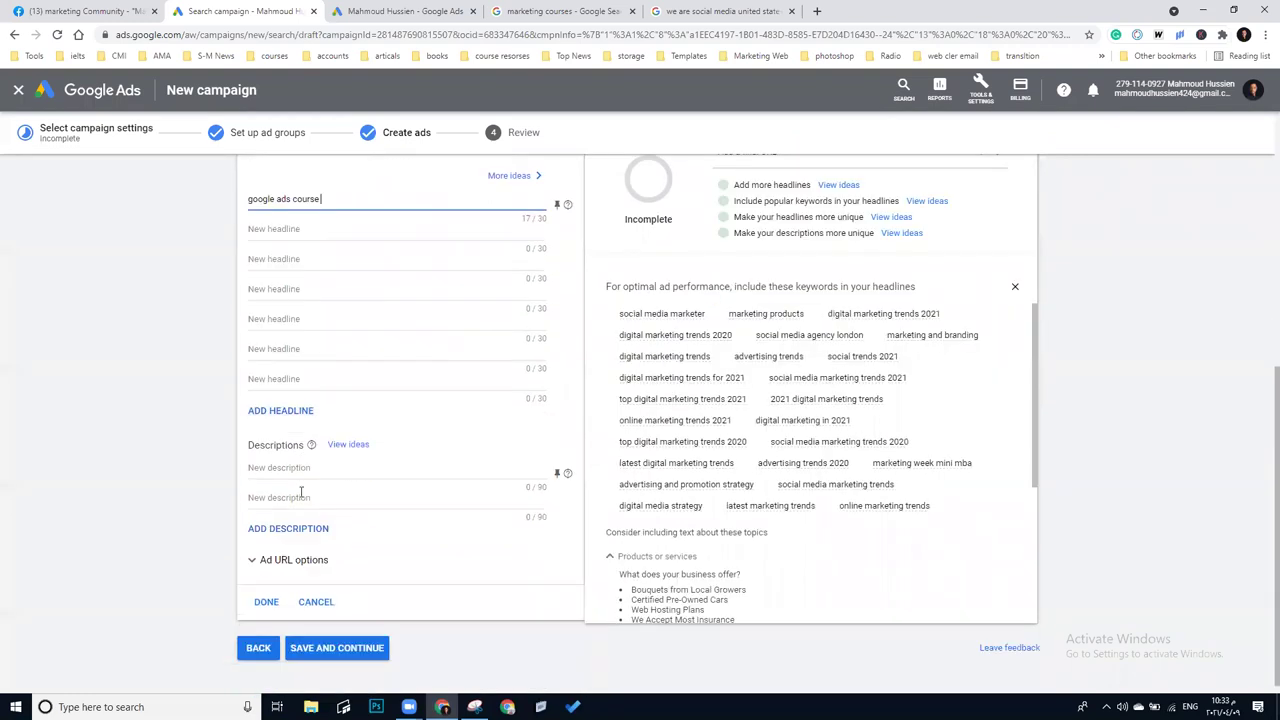
{"action": "left_click", "coordinate": [288, 460]}
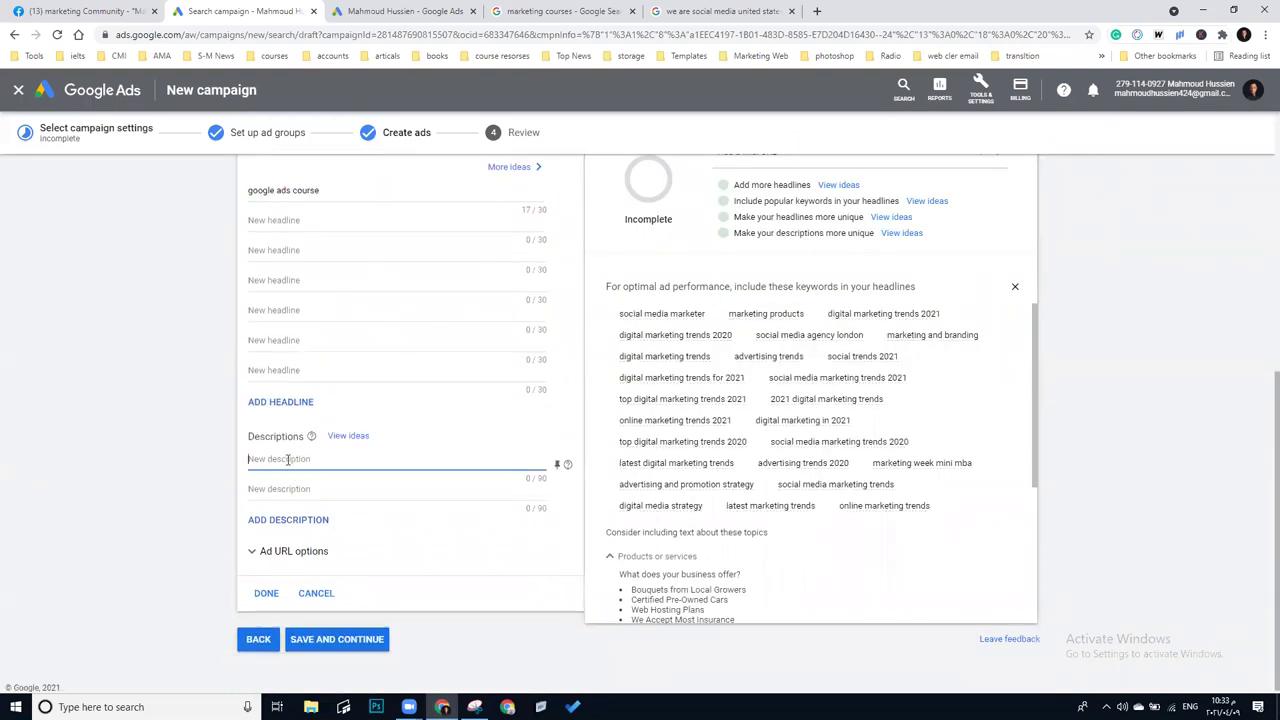
{"action": "left_click", "coordinate": [348, 437]}
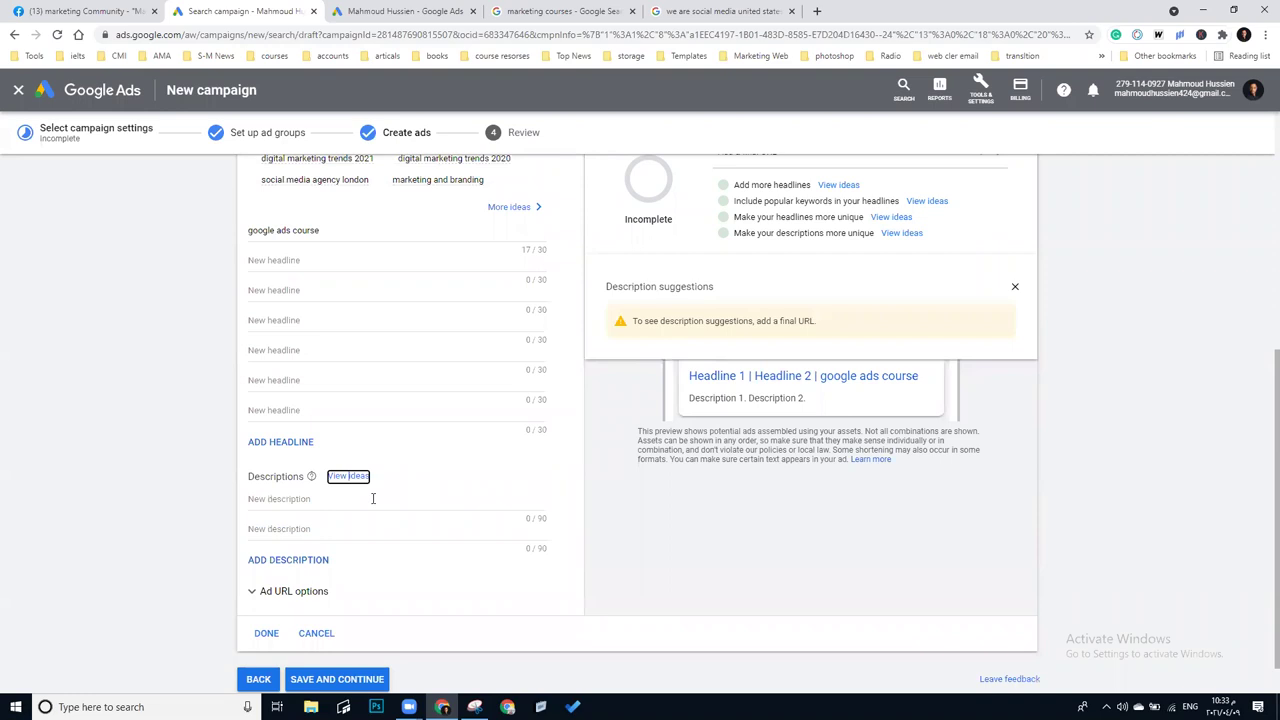
- Set the second headline to 'pest website for google ads', trimmed to 30 characters, and begin the third
{"action": "left_click", "coordinate": [373, 498]}
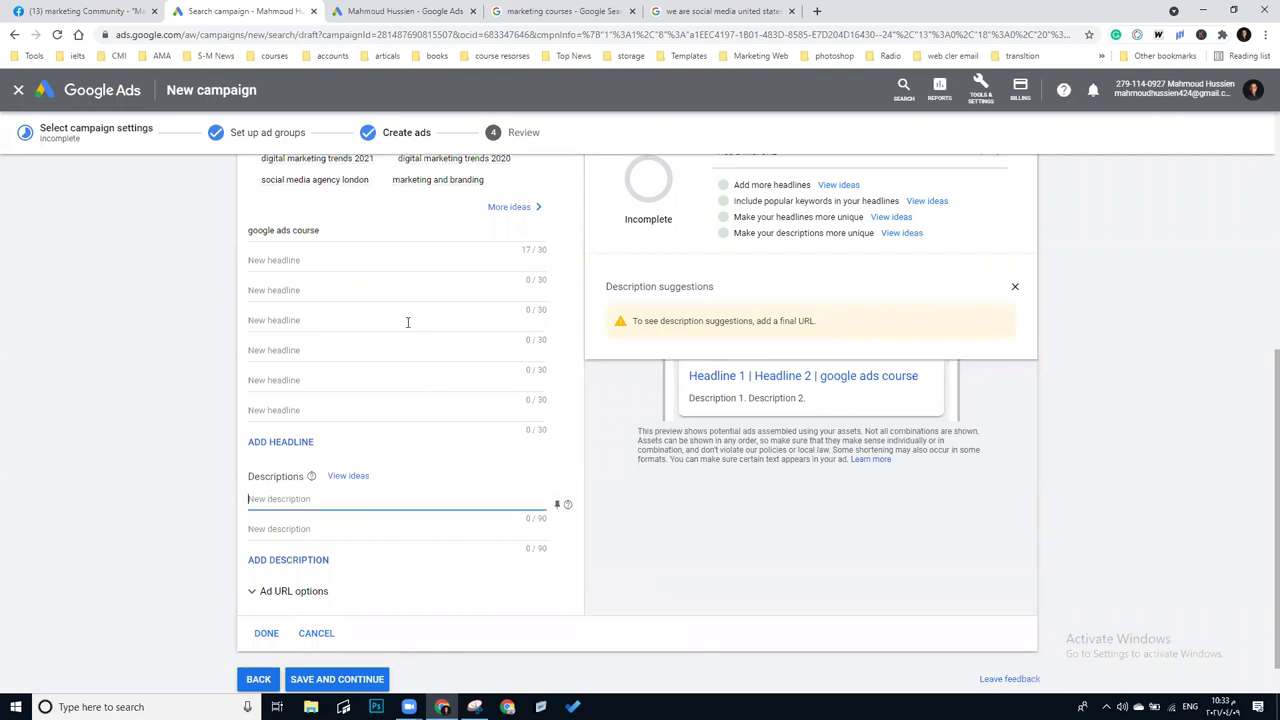
{"action": "left_click", "coordinate": [366, 259]}
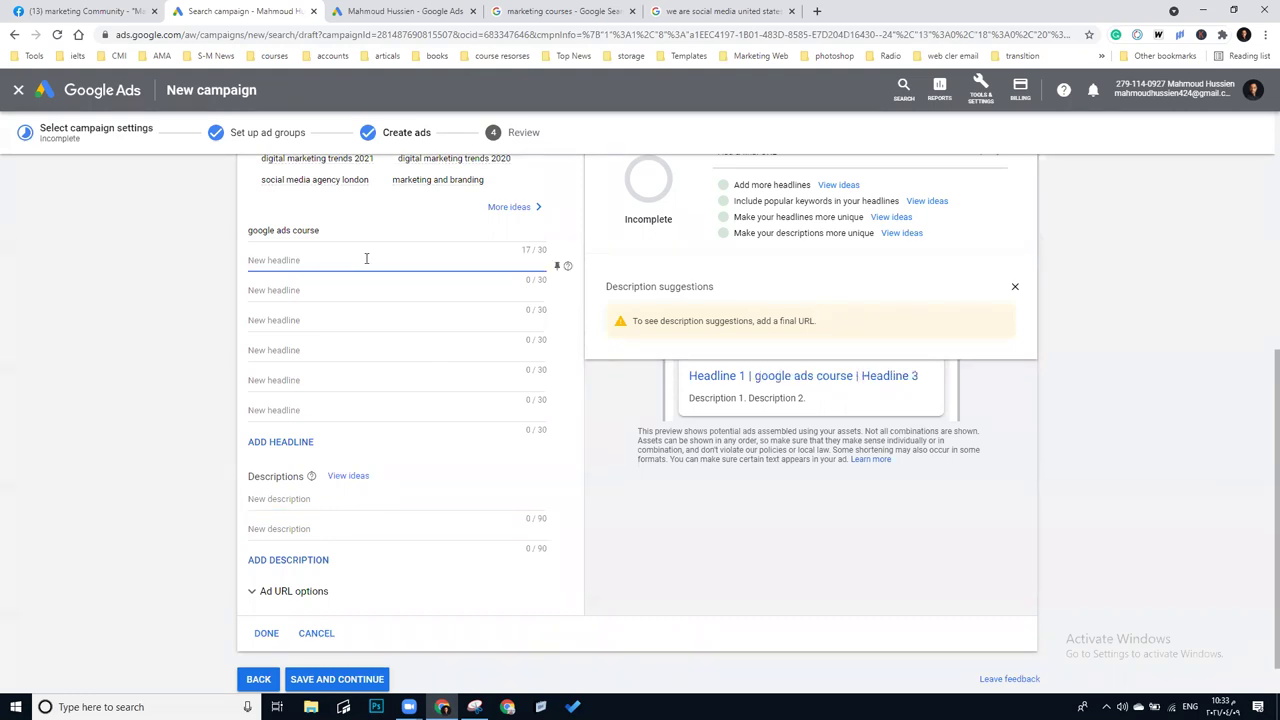
{"action": "type", "text": "google a"}
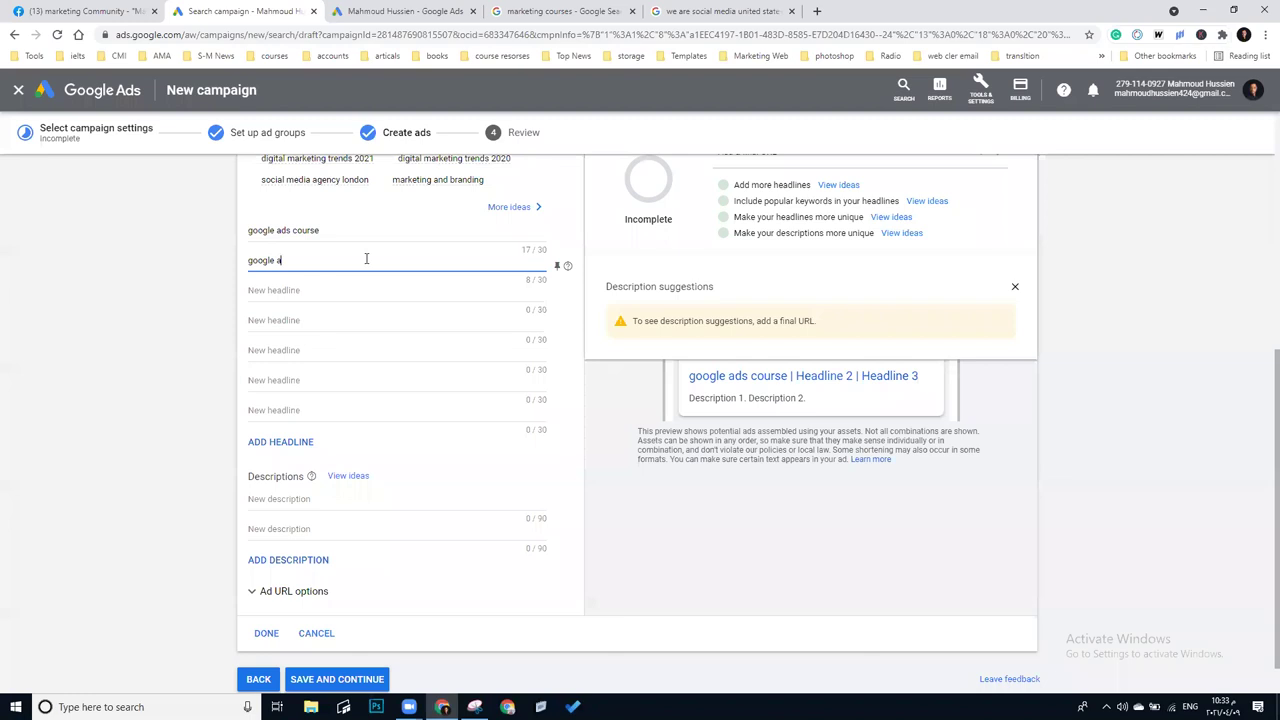
{"action": "key", "text": "ctrl+a"}
{"action": "type", "text": "pest we"}
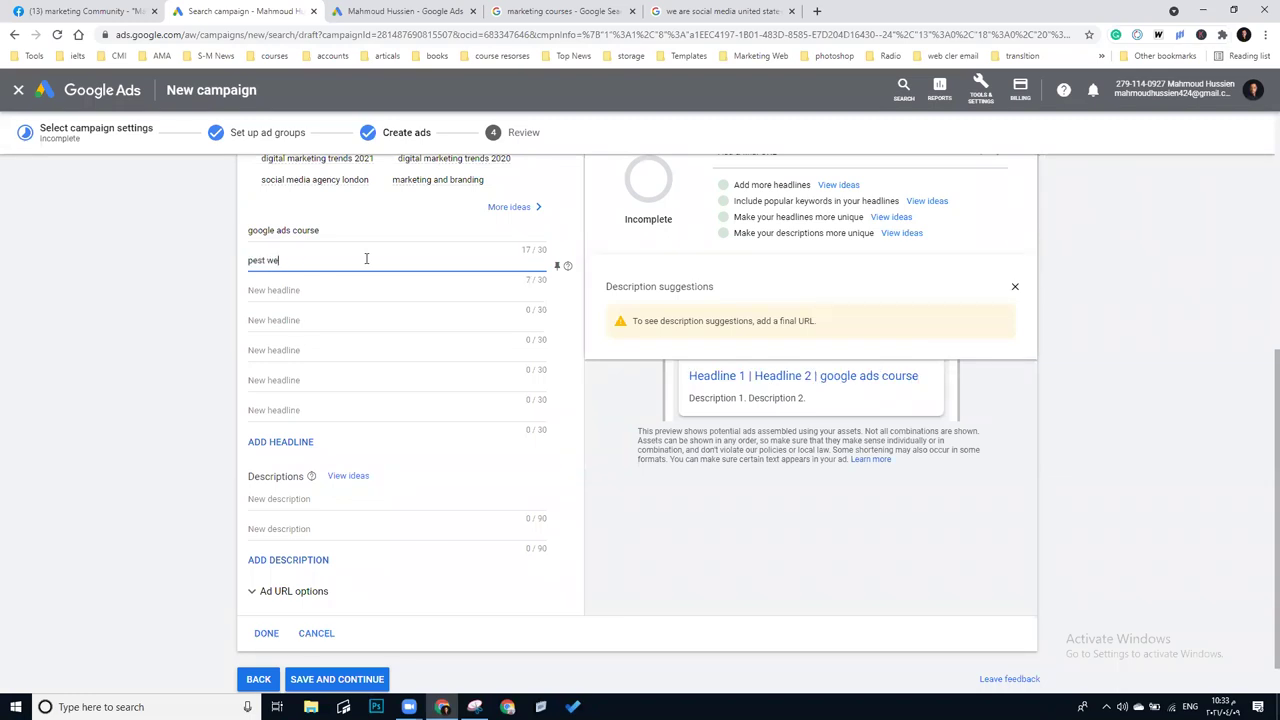
{"action": "type", "text": "bsite"}
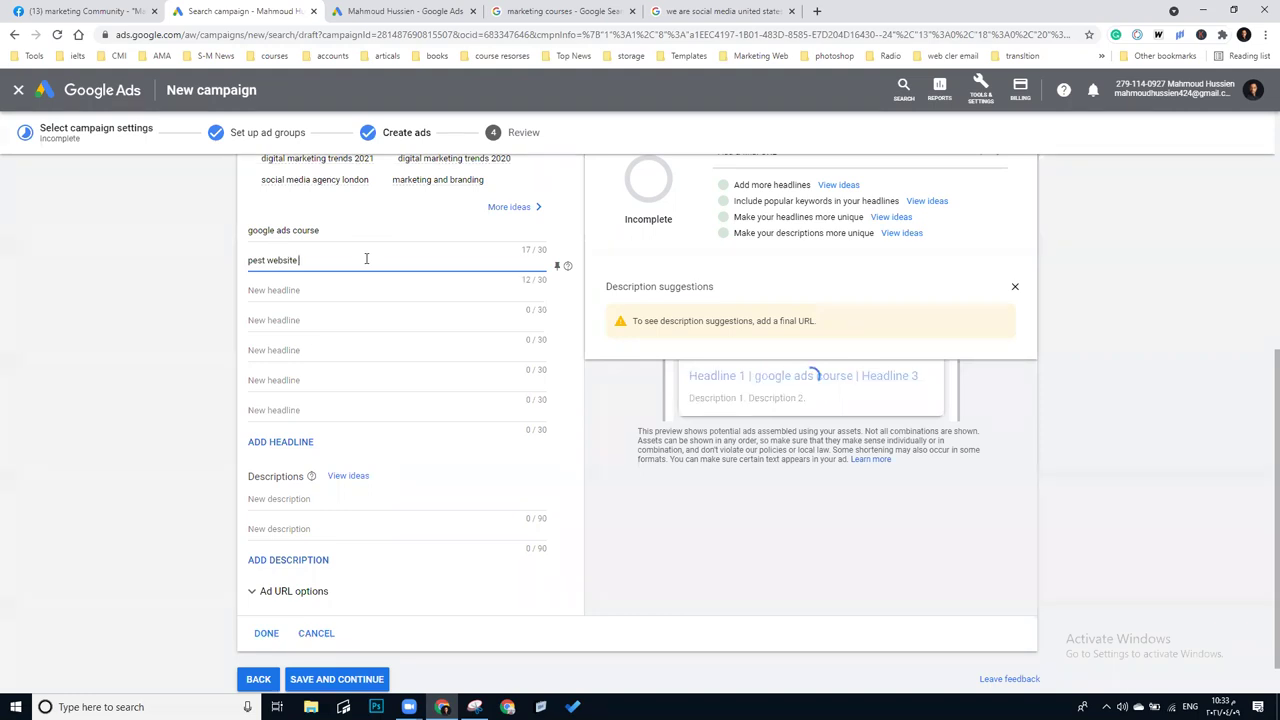
{"action": "type", "text": " for"}
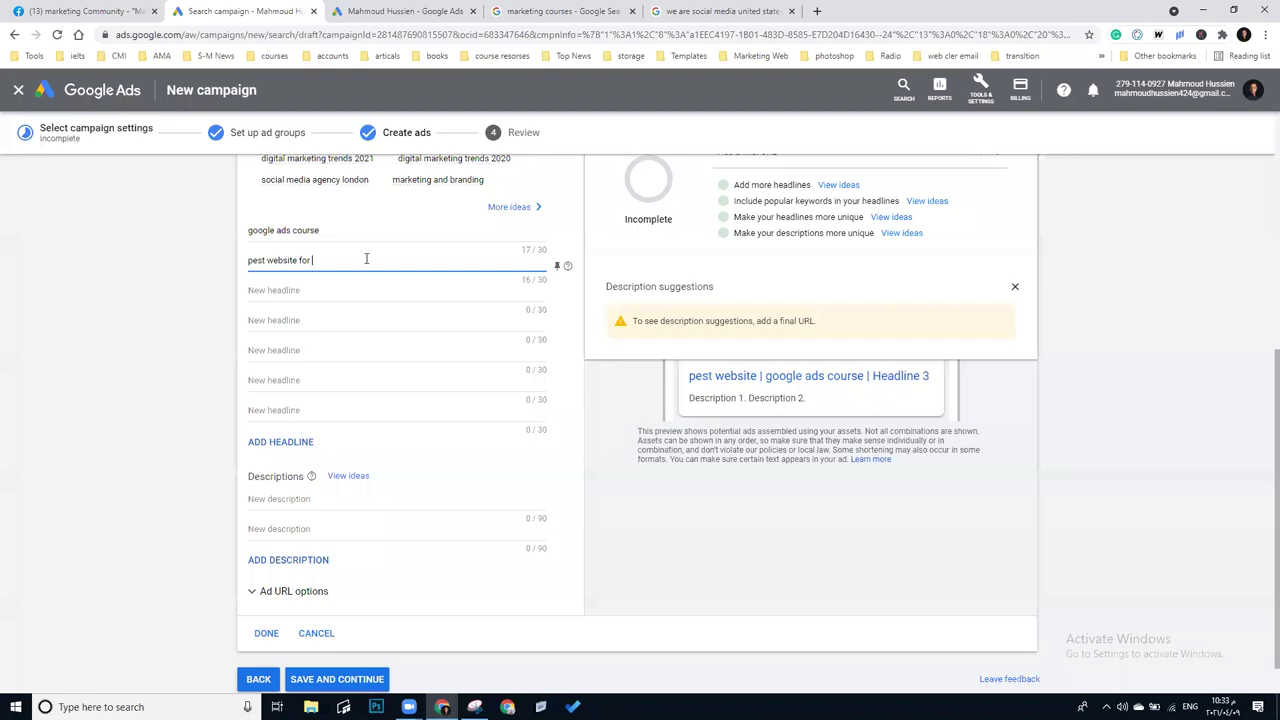
{"action": "type", "text": "goo"}
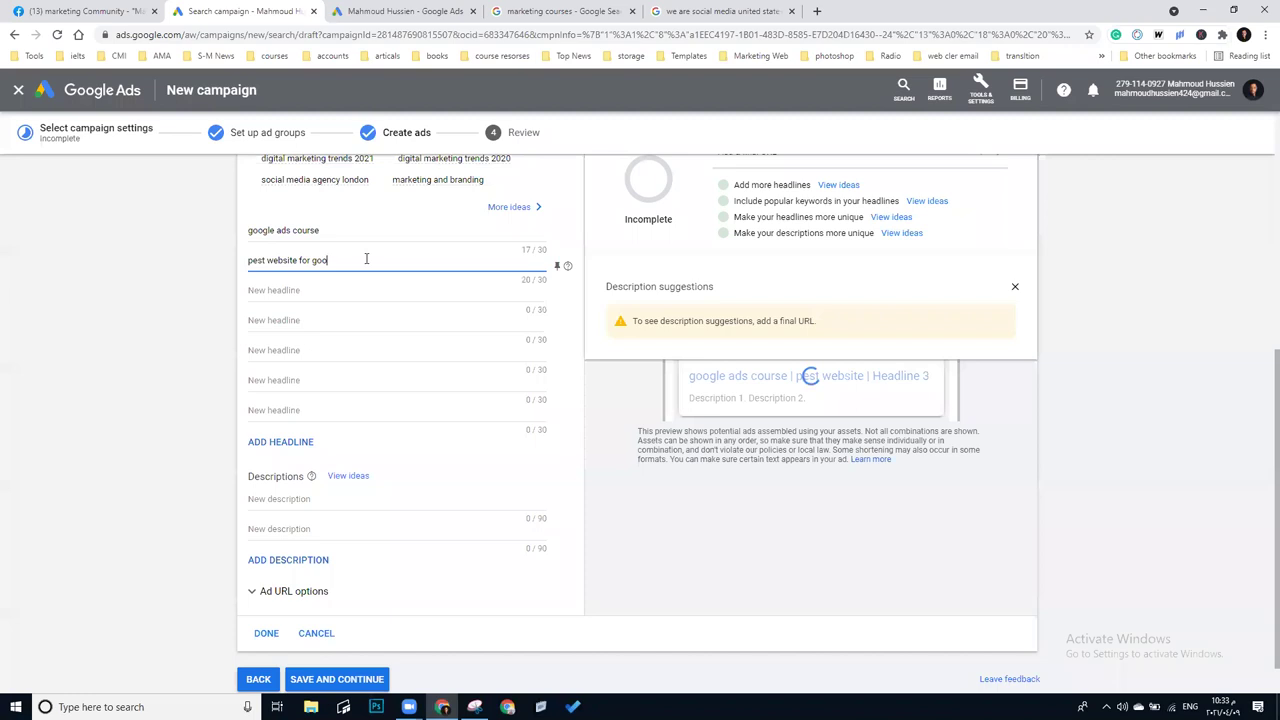
{"action": "type", "text": "gle ads course"}
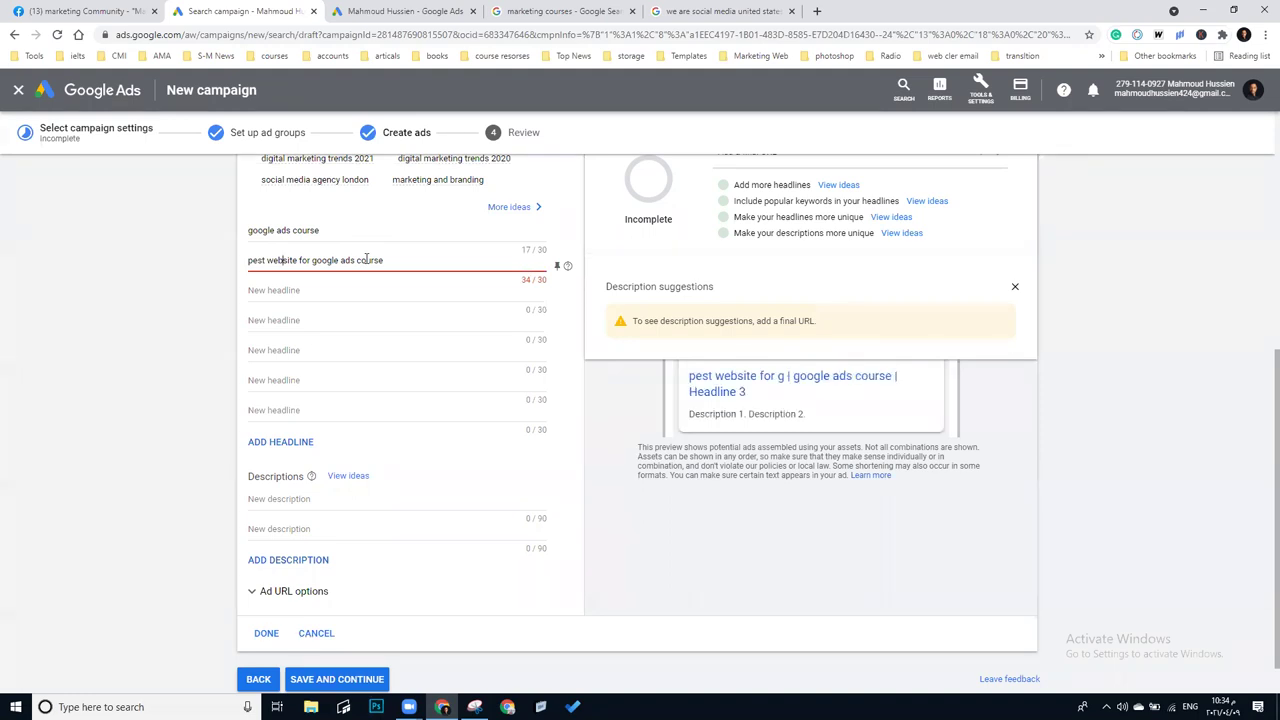
{"action": "key", "text": "BackSpace"}
{"action": "key", "text": "BackSpace"}
{"action": "key", "text": "BackSpace"}
{"action": "key", "text": "BackSpace"}
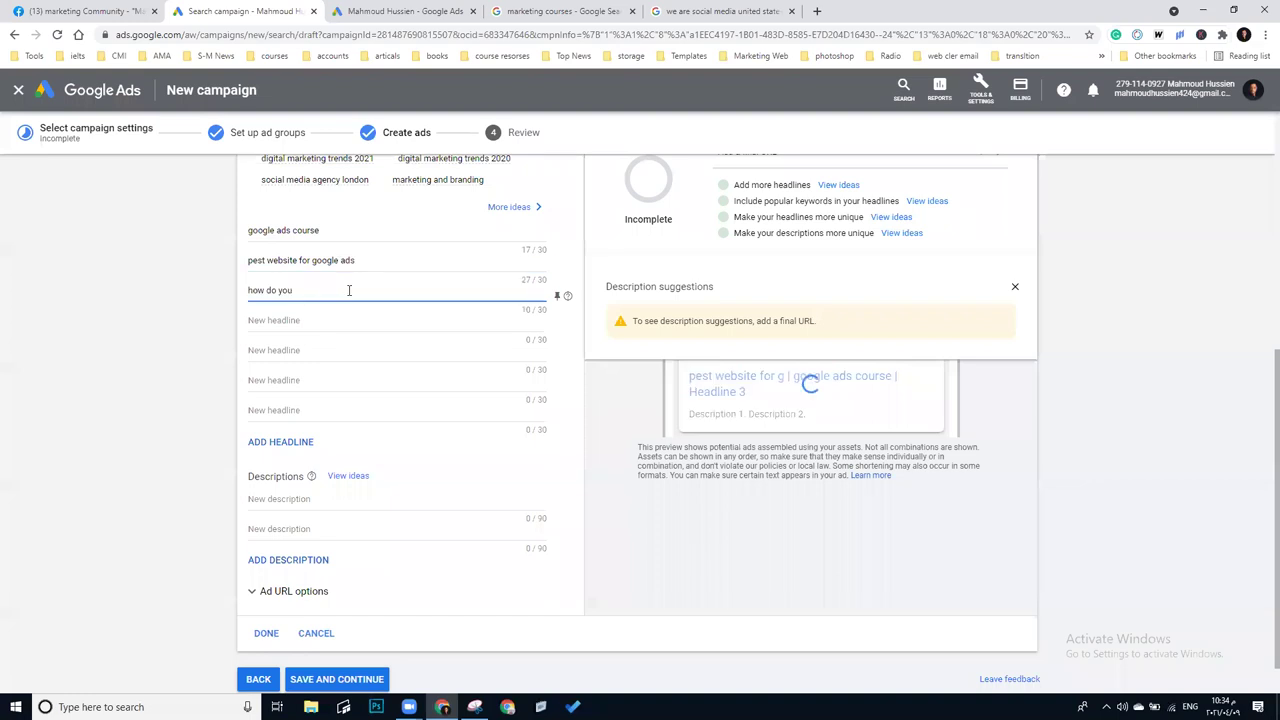
{"action": "key", "text": "BackSpace"}
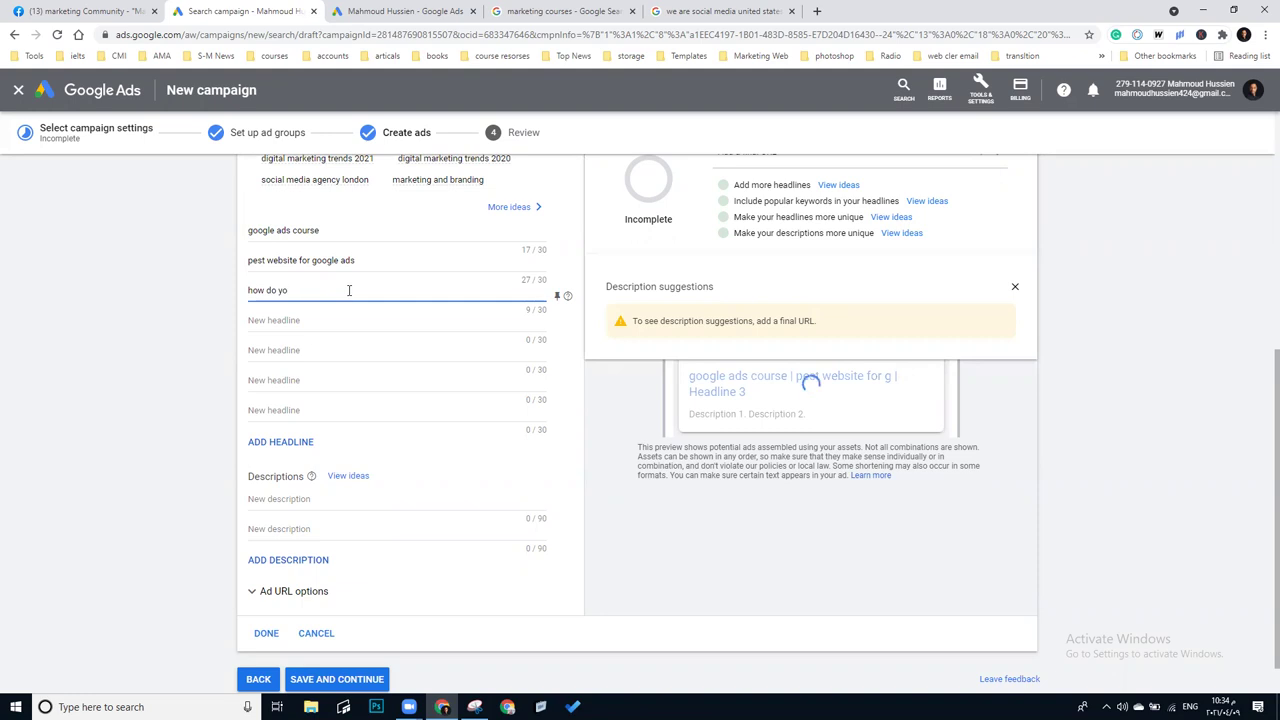
- Fix the typo and continue the third headline with 'course marketing online' after 'how do'
{"action": "key", "text": "BackSpace"}
{"action": "key", "text": "BackSpace"}
{"action": "key", "text": "BackSpace"}
{"action": "type", "text": "co"}
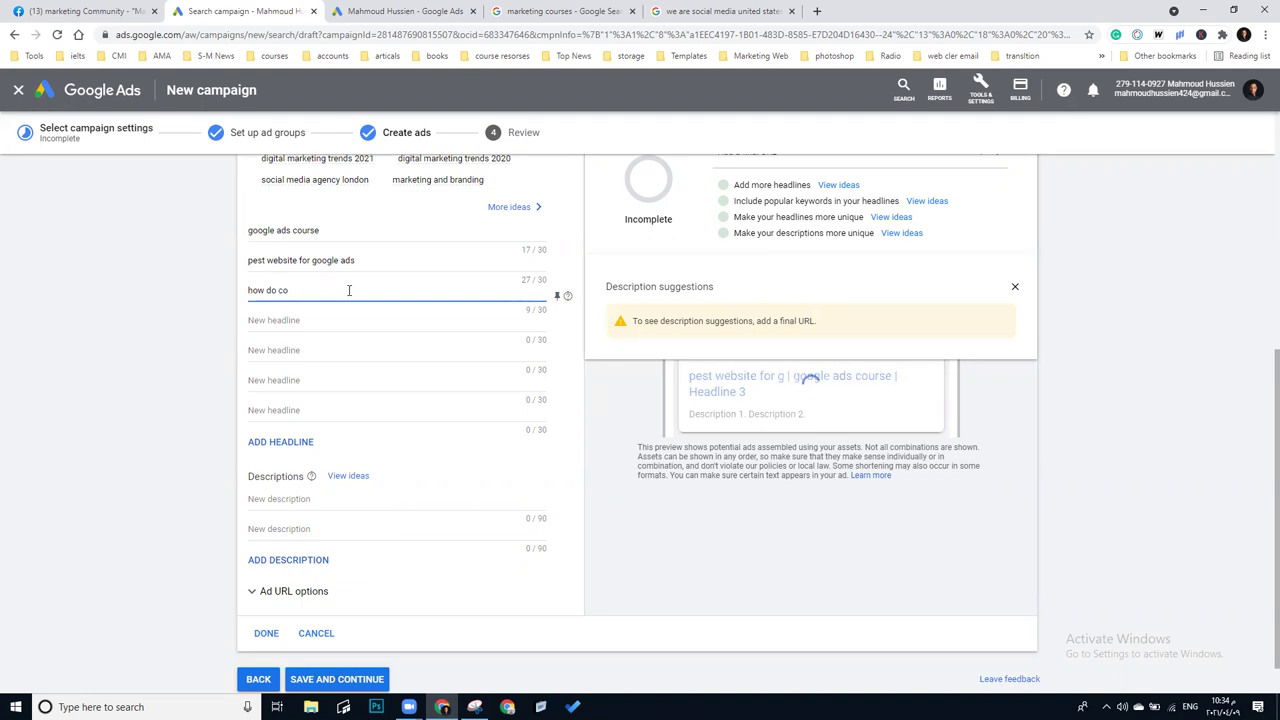
{"action": "type", "text": "urse market ing in"}
{"action": "type", "text": "ine"}
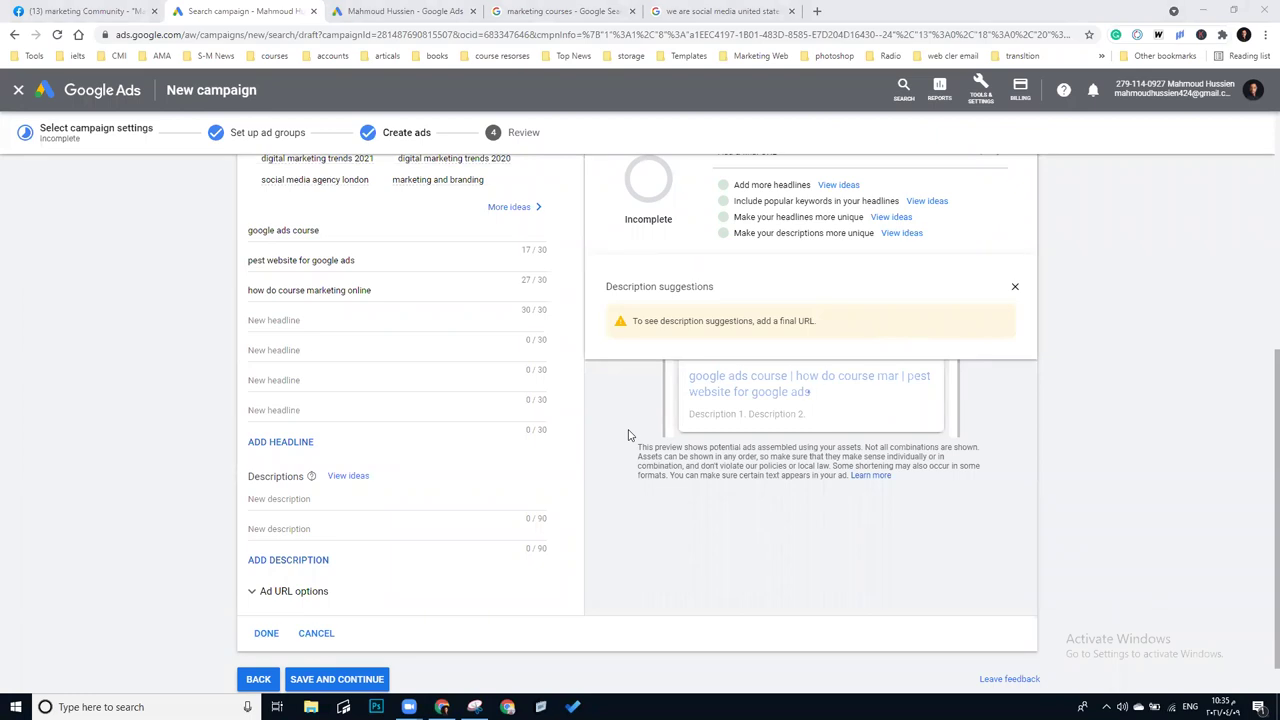
- Paste 'how do course marketing online' into both the first and second descriptions
{"action": "left_click", "coordinate": [323, 498]}
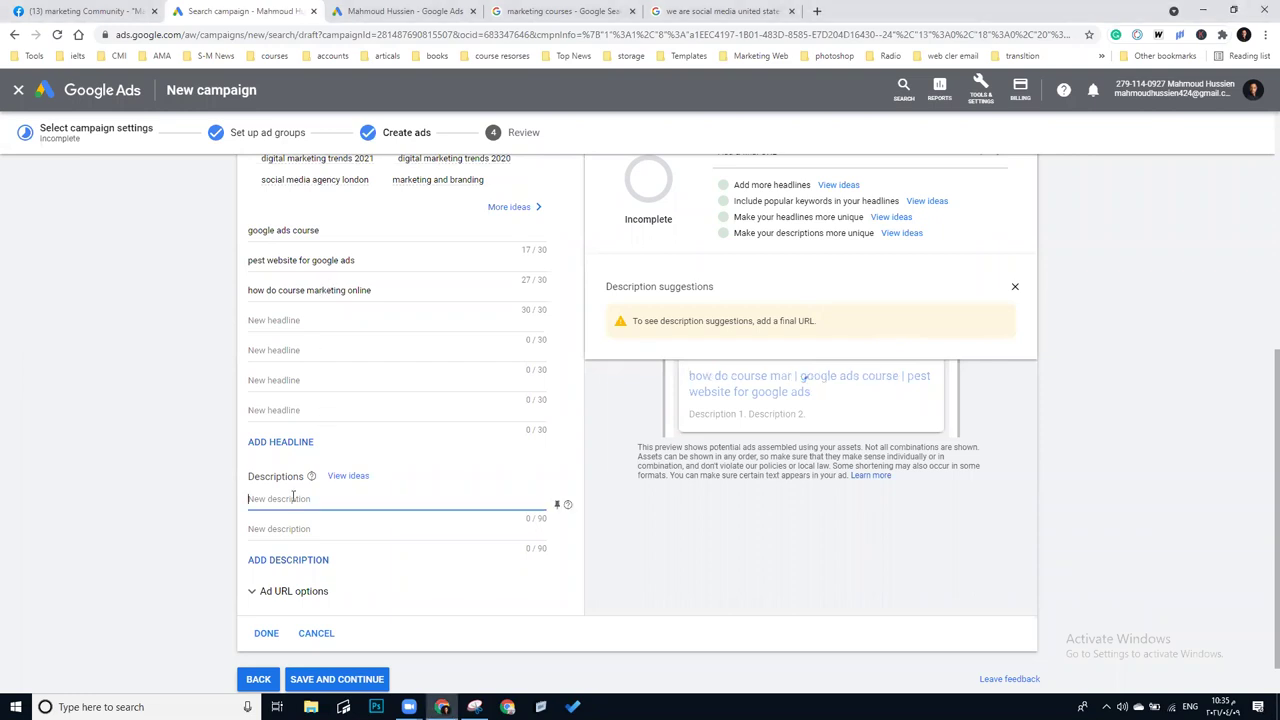
{"action": "type", "text": "how do course marketing online"}
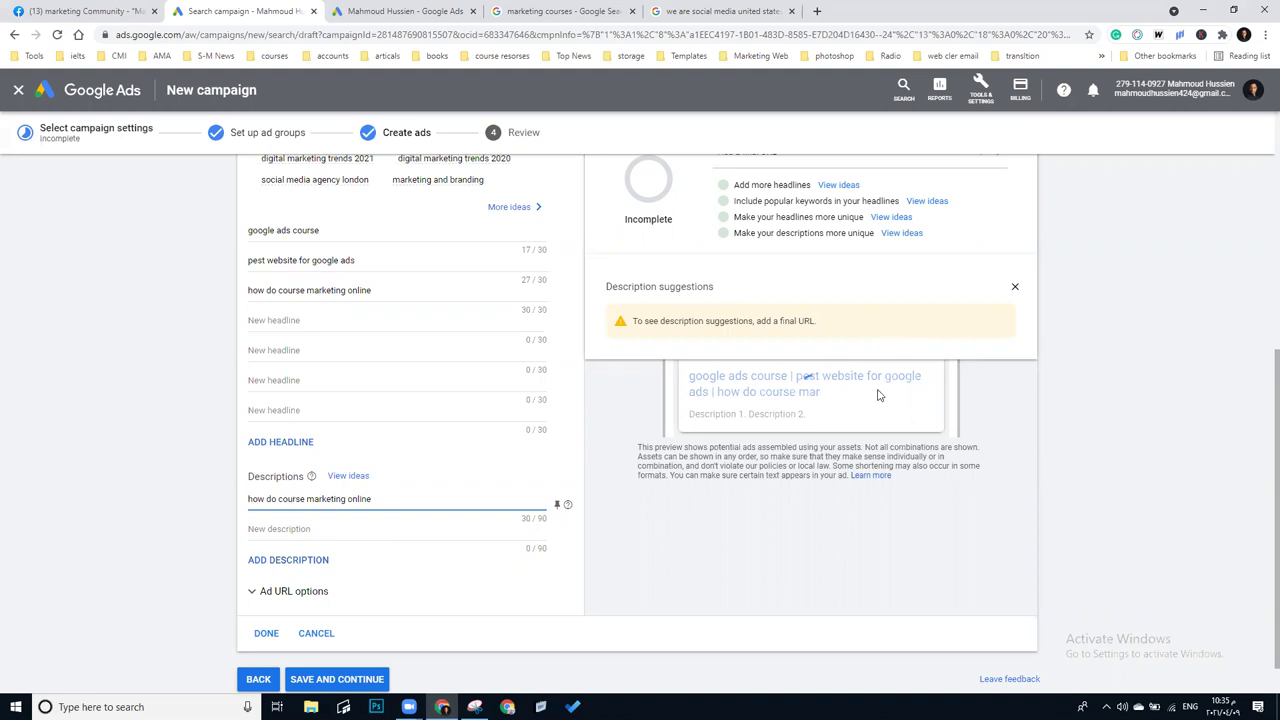
{"action": "left_click", "coordinate": [965, 388]}
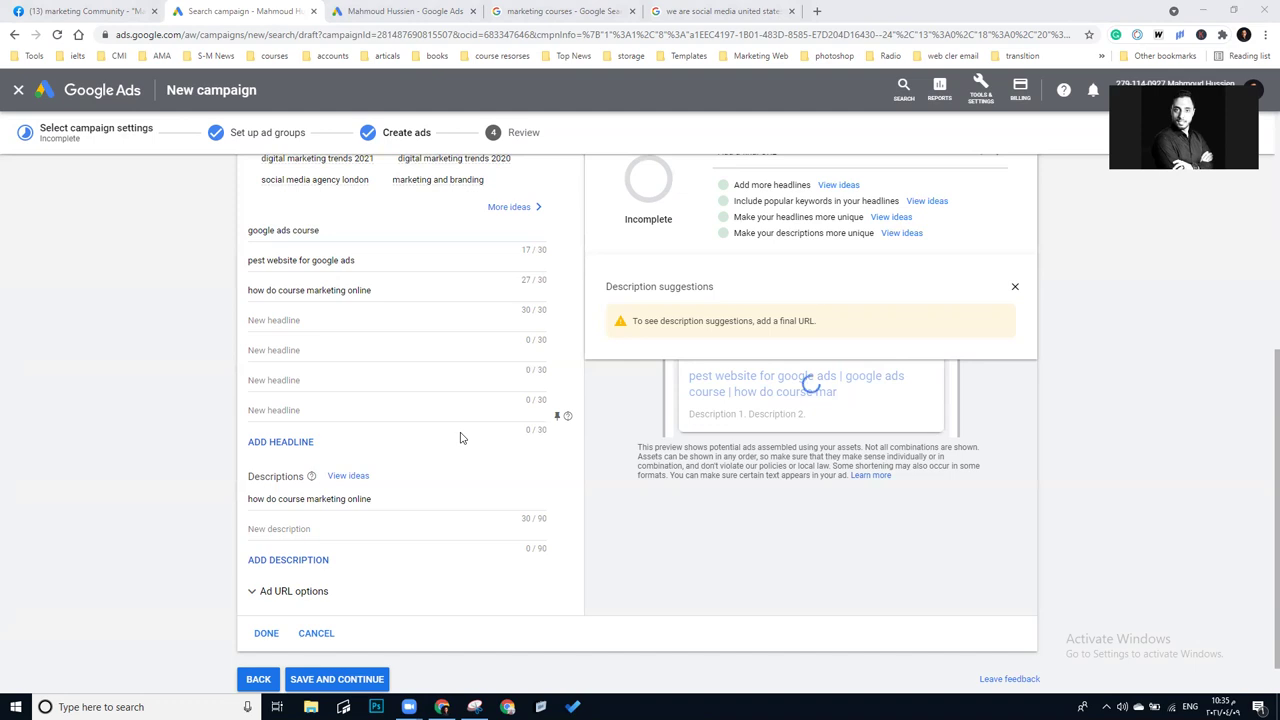
{"action": "scroll", "coordinate": [460, 437], "scroll_direction": "down", "scroll_amount": 1}
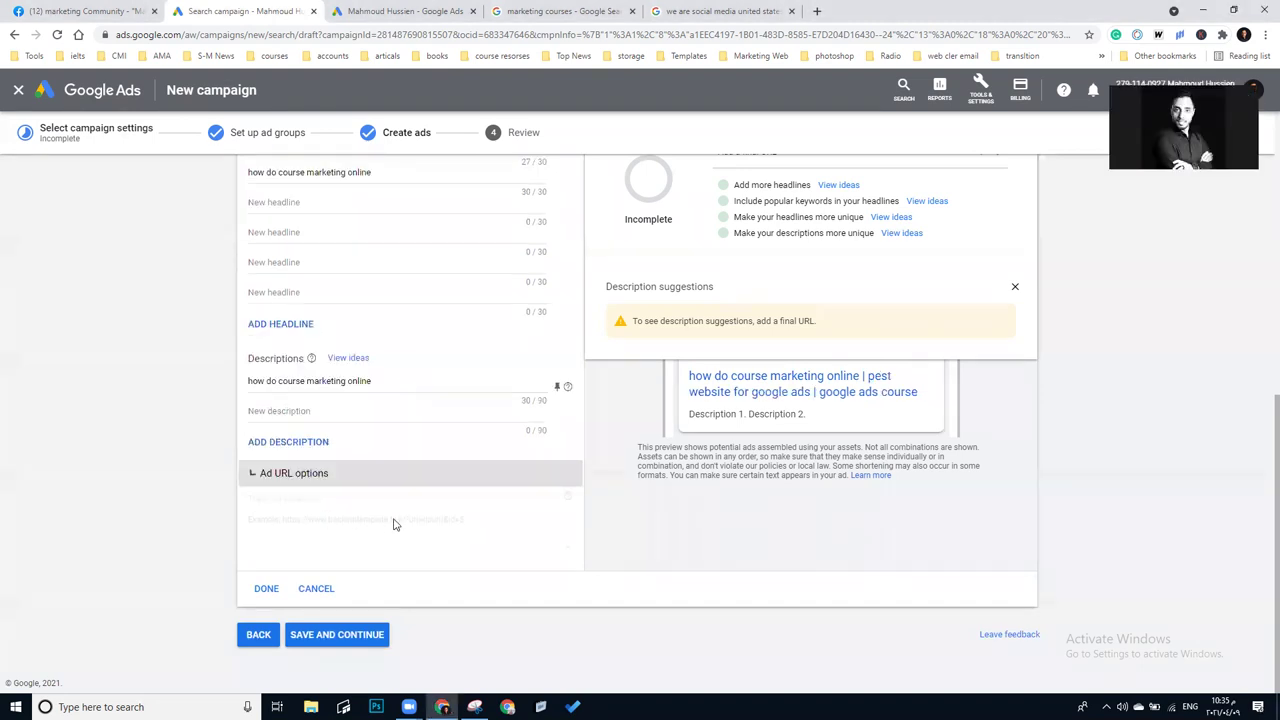
{"action": "left_click", "coordinate": [338, 486]}
{"action": "left_click", "coordinate": [340, 485]}
{"action": "type", "text": "how do course marketing online"}
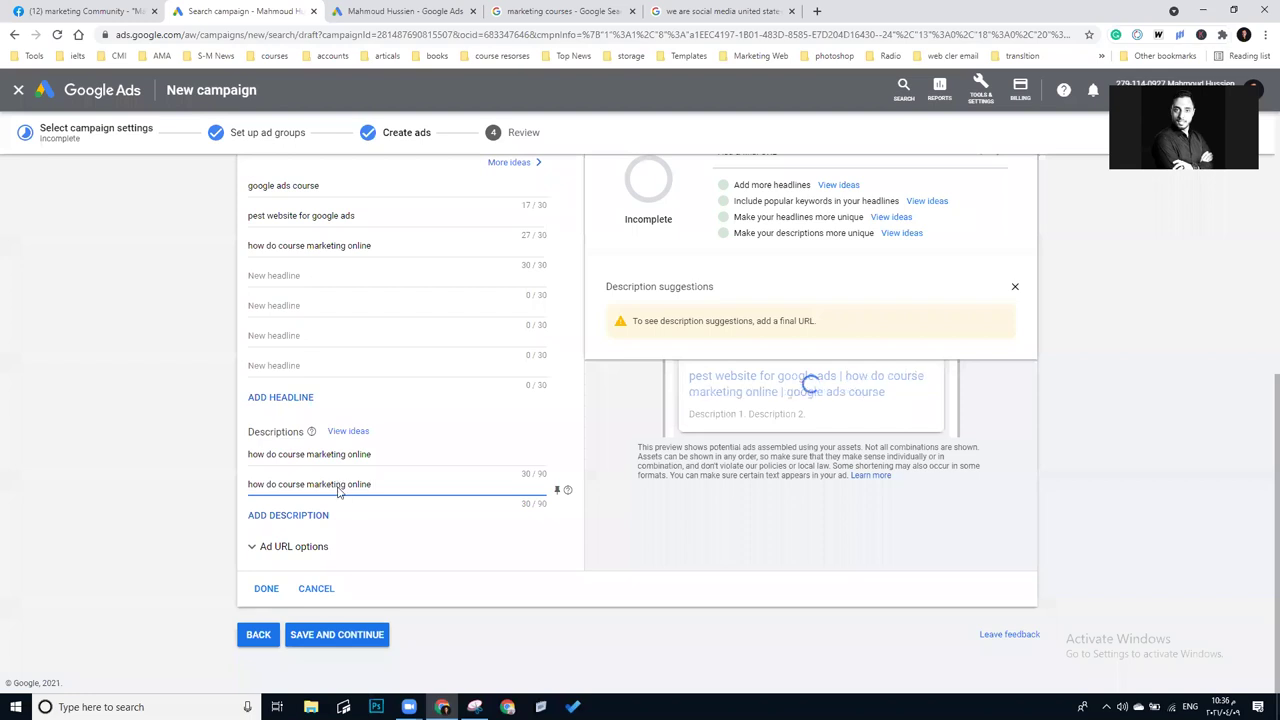
{"action": "scroll", "coordinate": [337, 480], "scroll_direction": "up", "scroll_amount": 1}
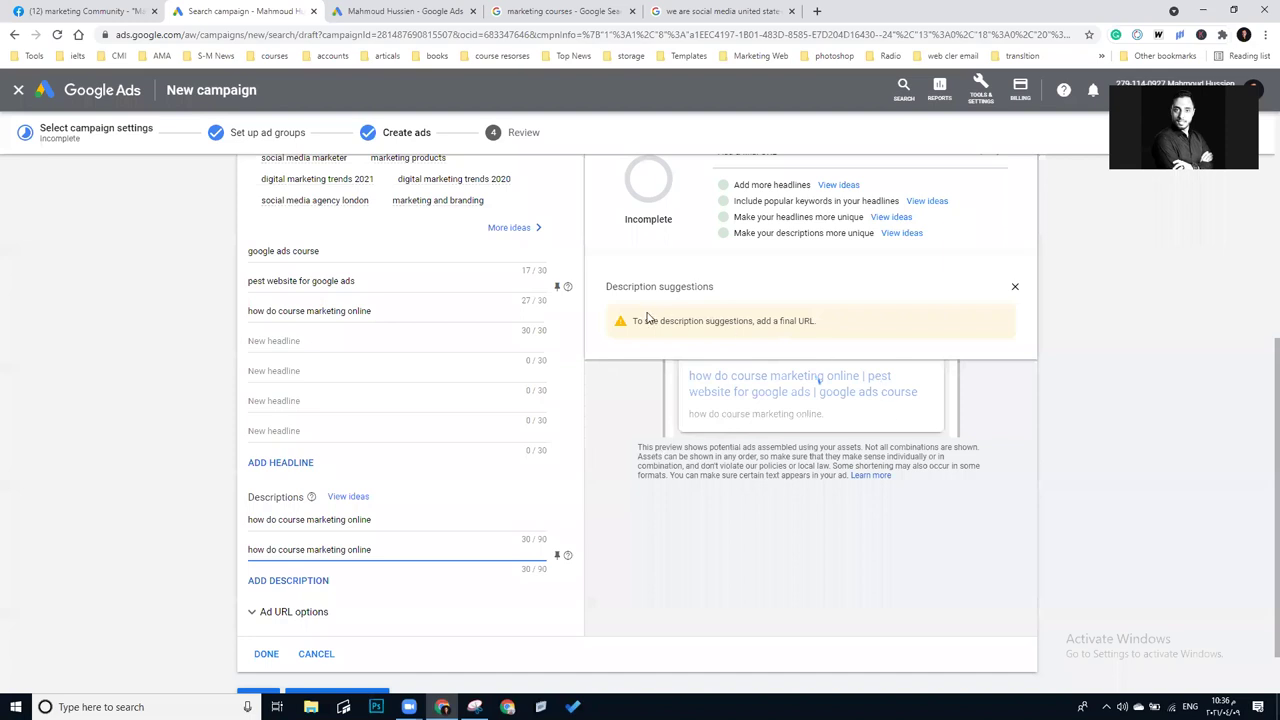
{"action": "scroll", "coordinate": [472, 320], "scroll_direction": "up", "scroll_amount": 1}
{"action": "scroll", "coordinate": [472, 324], "scroll_direction": "up", "scroll_amount": 2}
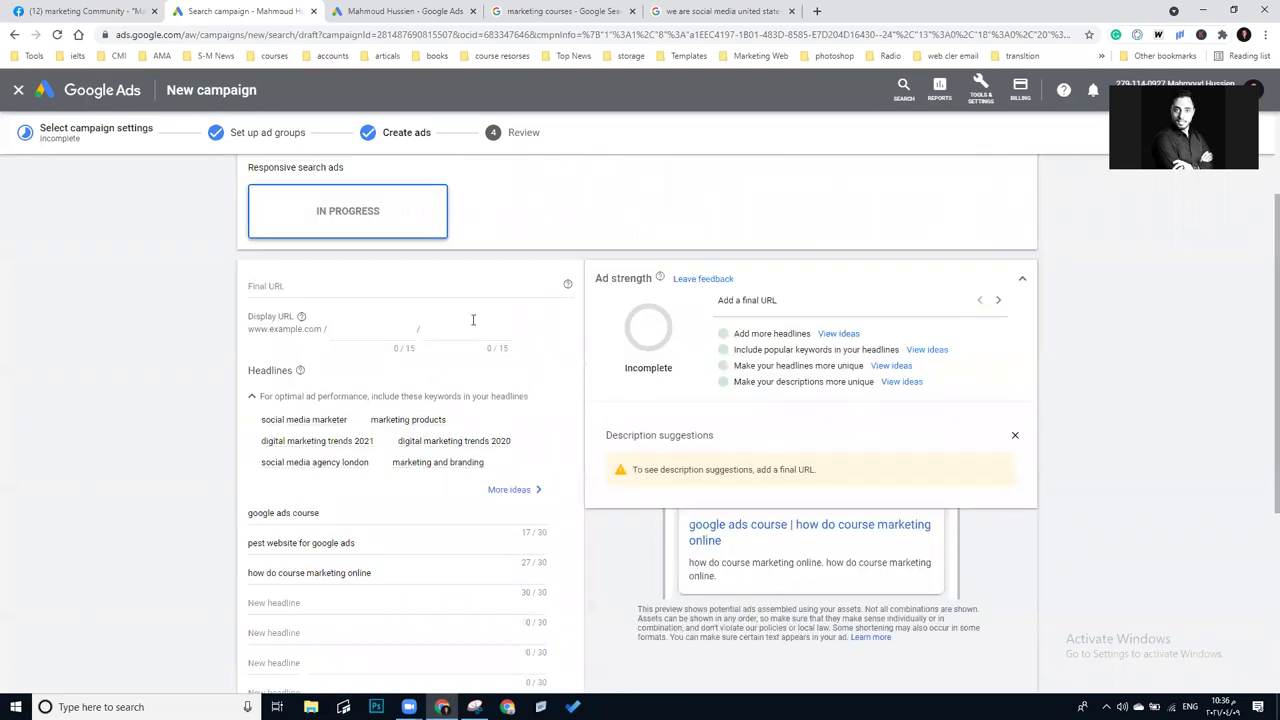
{"action": "scroll", "coordinate": [380, 315], "scroll_direction": "up", "scroll_amount": 1}
{"action": "left_click", "coordinate": [380, 315]}
{"action": "type", "text": "ww"}
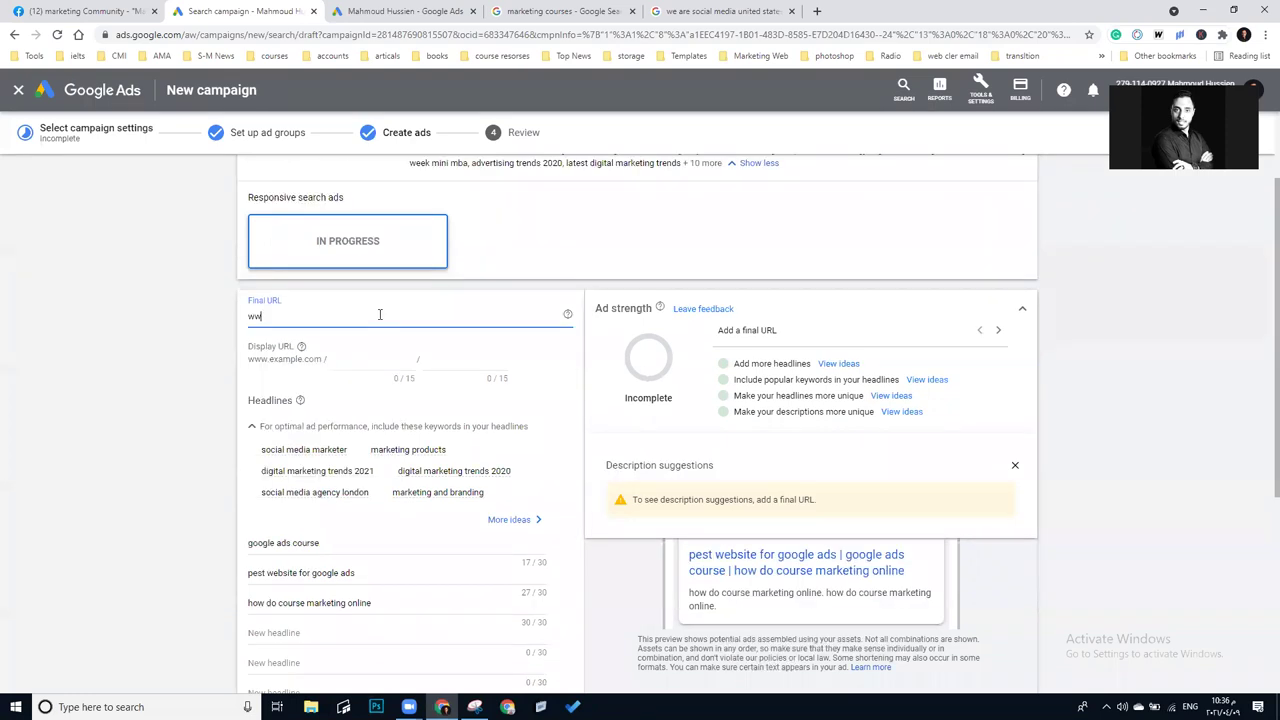
{"action": "type", "text": "w"}
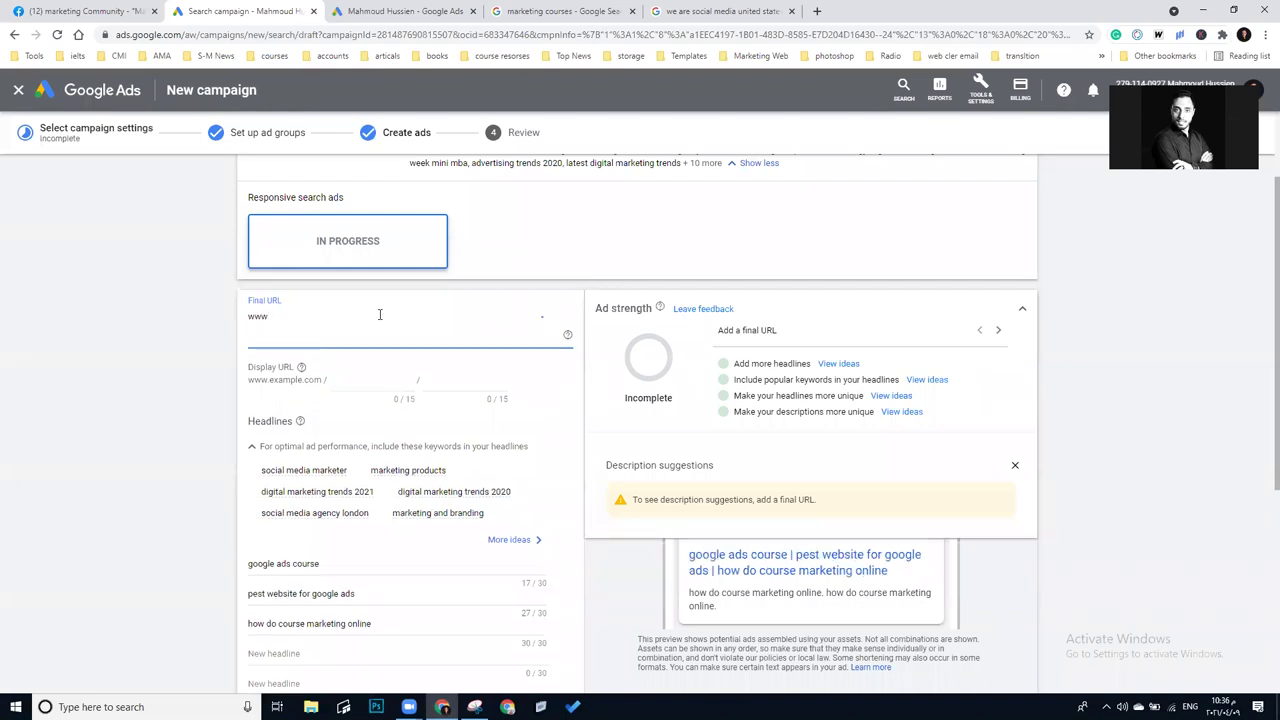
{"action": "type", "text": ".123"}
{"action": "type", "text": ".com"}
{"action": "scroll", "coordinate": [597, 540], "scroll_direction": "down", "scroll_amount": 1}
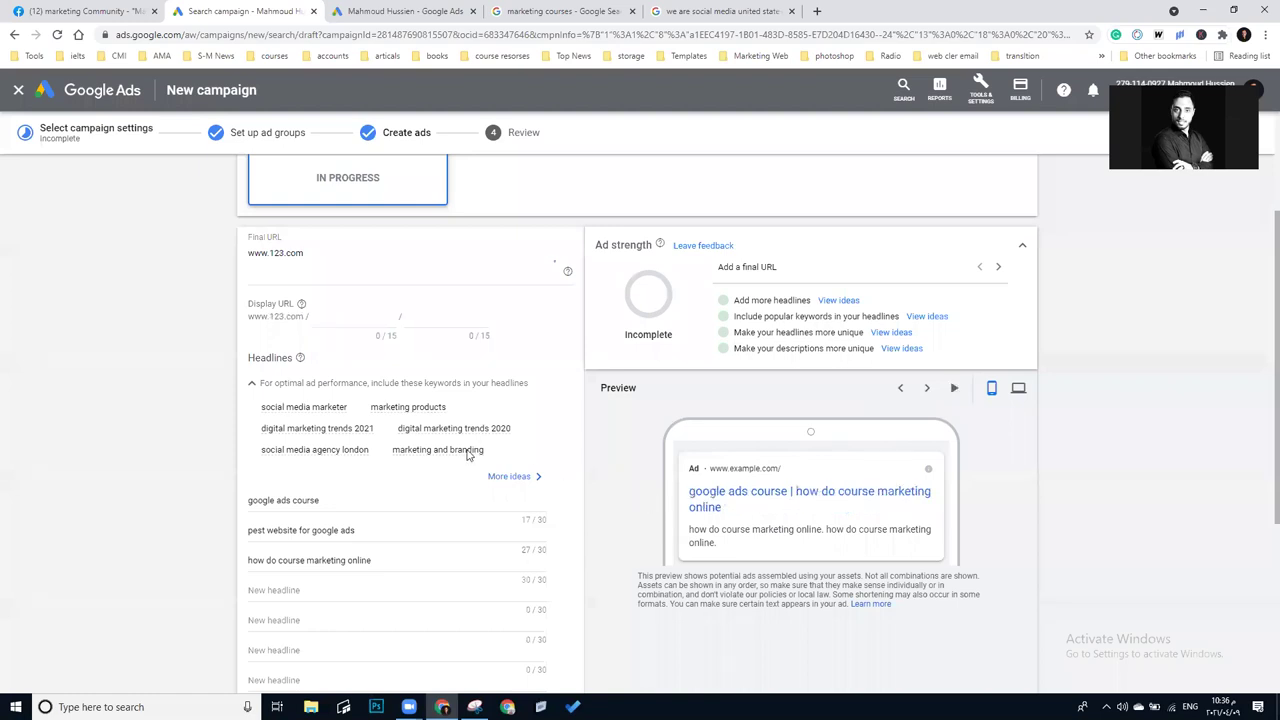
{"action": "scroll", "coordinate": [467, 449], "scroll_direction": "down", "scroll_amount": 3}
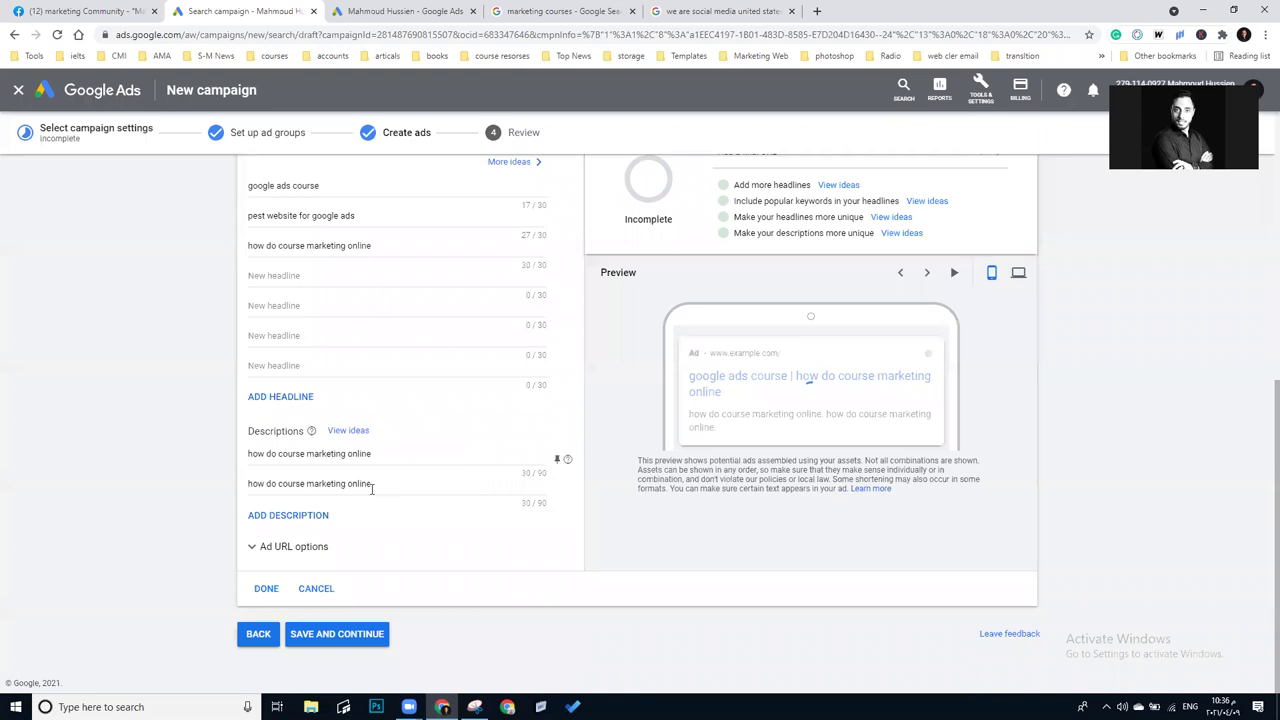
{"action": "left_click", "coordinate": [264, 590]}
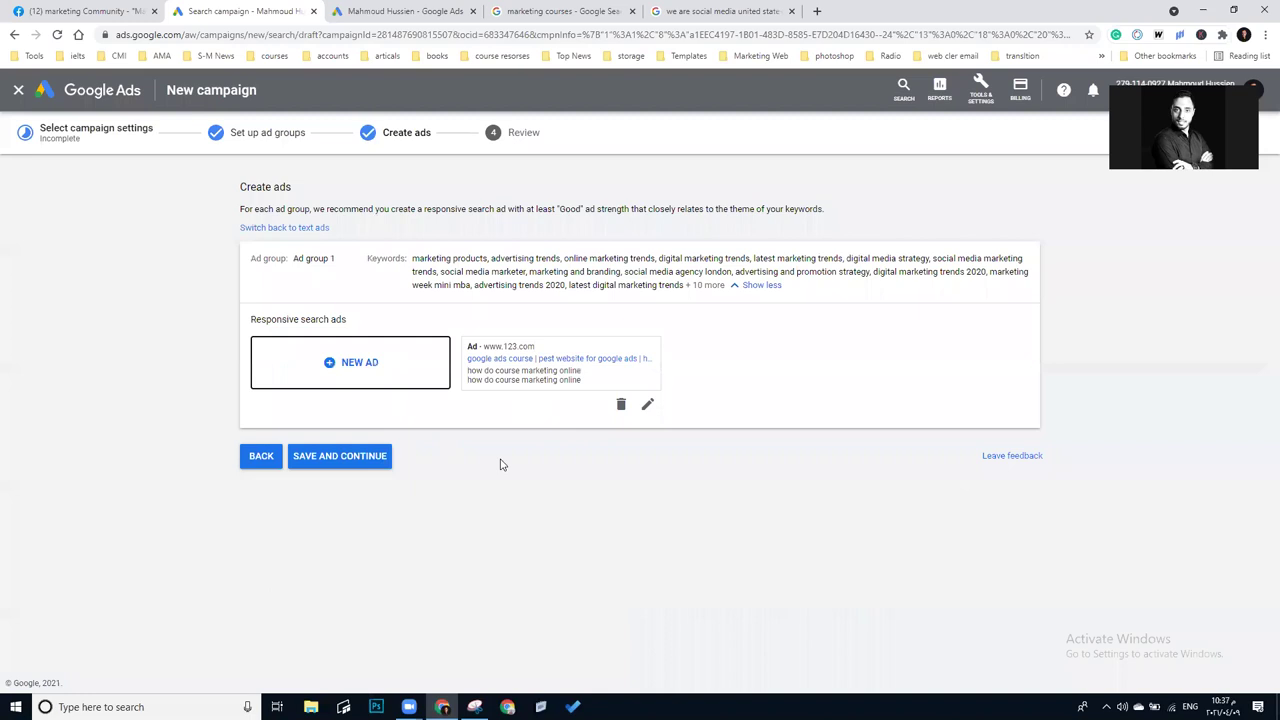
- Attempt SAVE AND CONTINUE on the ads step, triggering the Fix errors warning about one ad
{"action": "left_click", "coordinate": [366, 457]}
{"action": "left_click", "coordinate": [375, 456]}
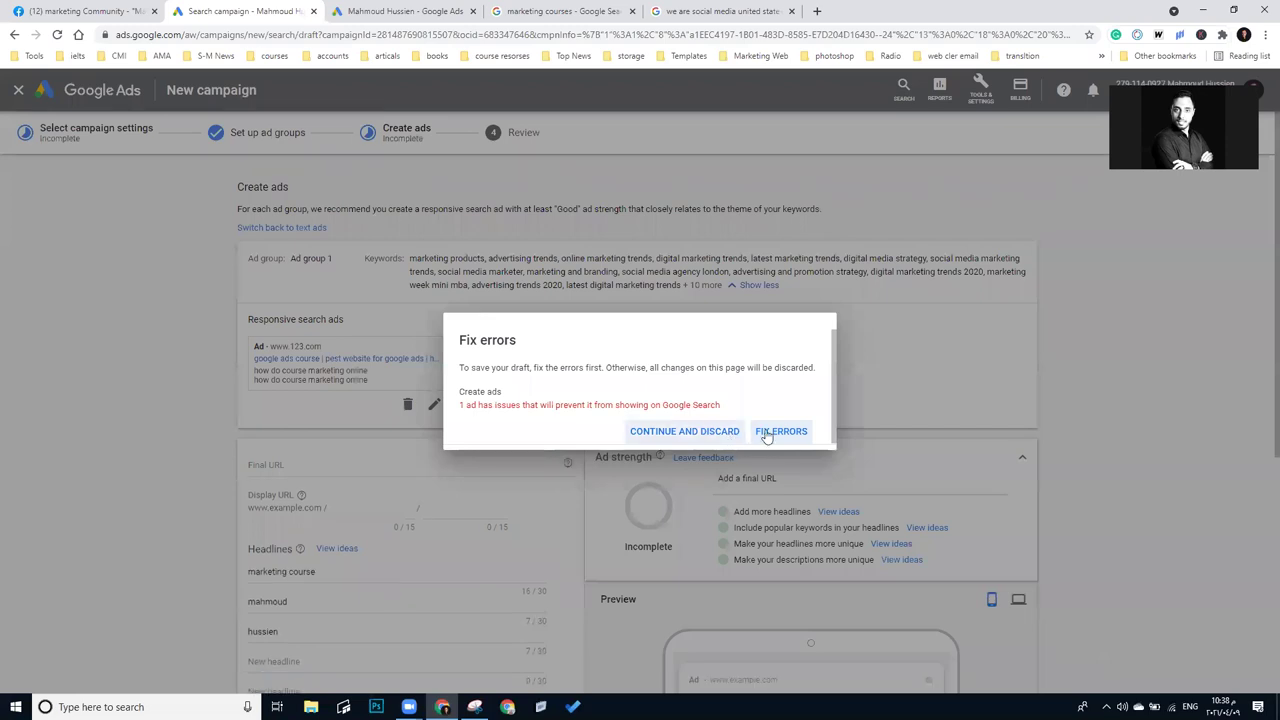
- Dismiss the warning via FIX ERRORS and switch to the We Are Social Digital 2020 US tab
{"action": "left_click", "coordinate": [315, 459]}
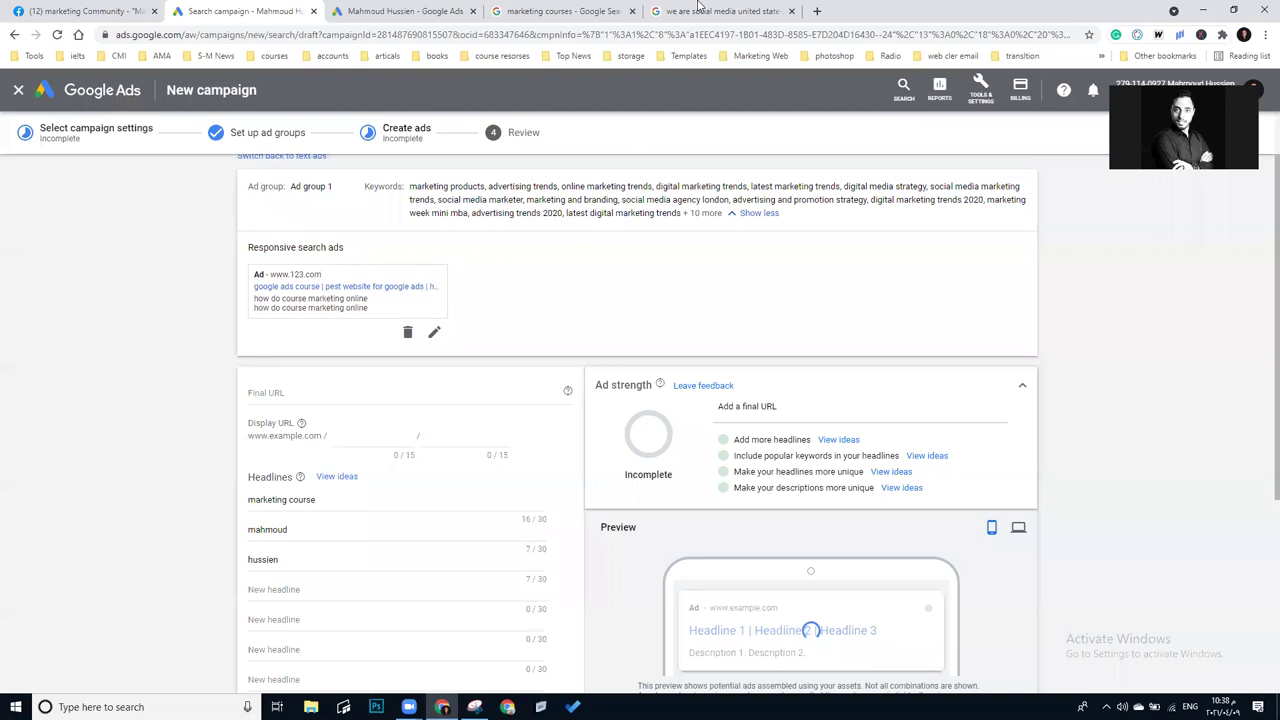
{"action": "scroll", "coordinate": [490, 257], "scroll_direction": "up", "scroll_amount": 1}
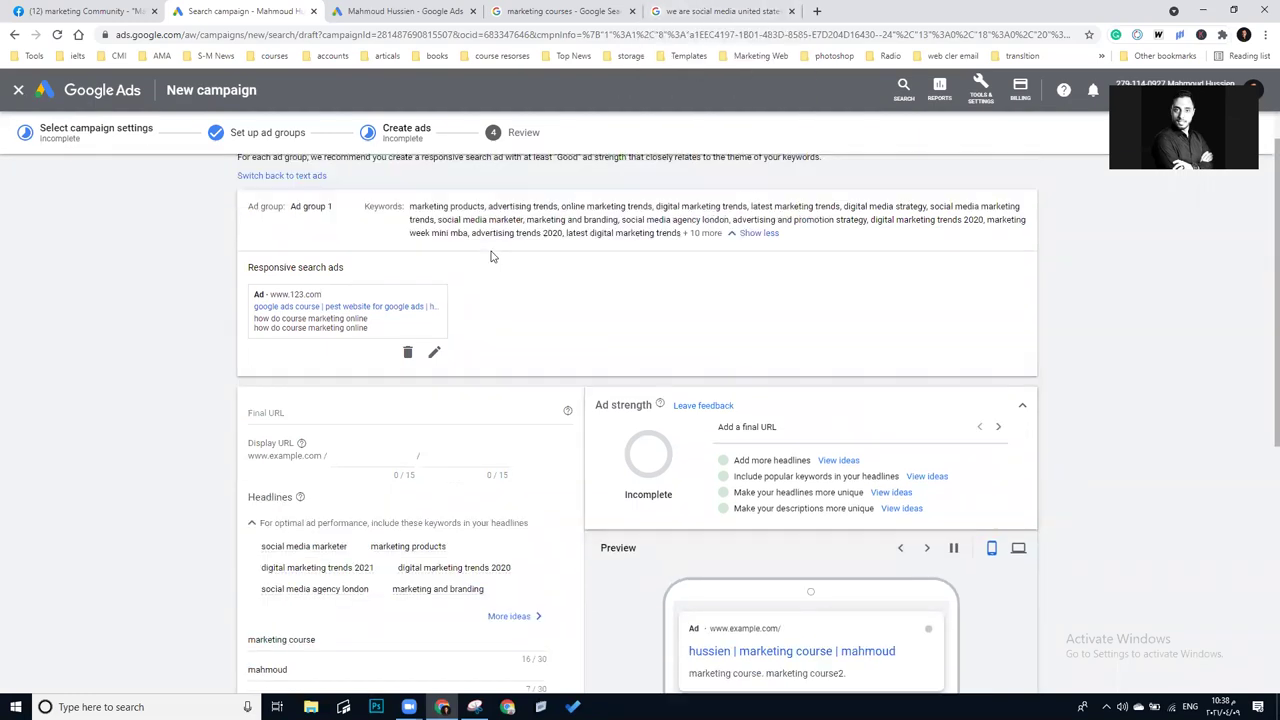
{"action": "scroll", "coordinate": [490, 257], "scroll_direction": "up", "scroll_amount": 1}
{"action": "left_click", "coordinate": [713, 11]}
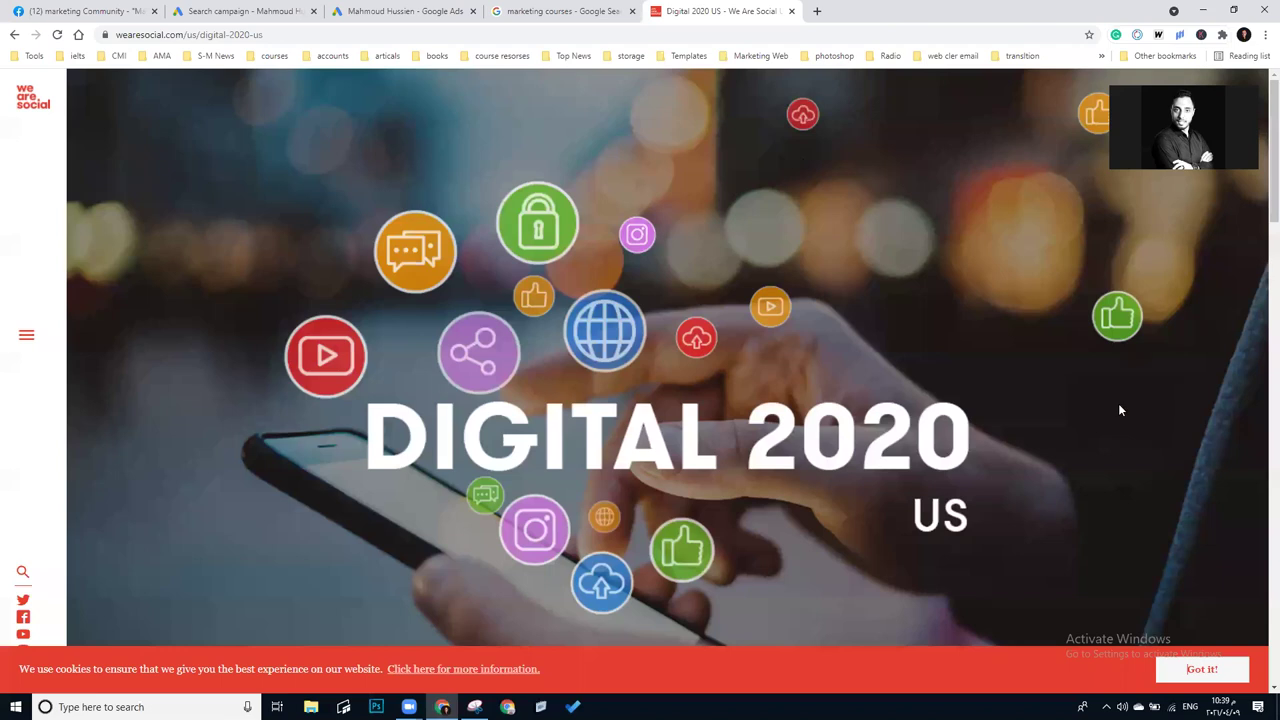
- Scroll to the Digital 2020 US slideshow, jump to slides 50, 27 and 22, then advance toward slide 35
{"action": "scroll", "coordinate": [1181, 432], "scroll_direction": "down", "scroll_amount": 3}
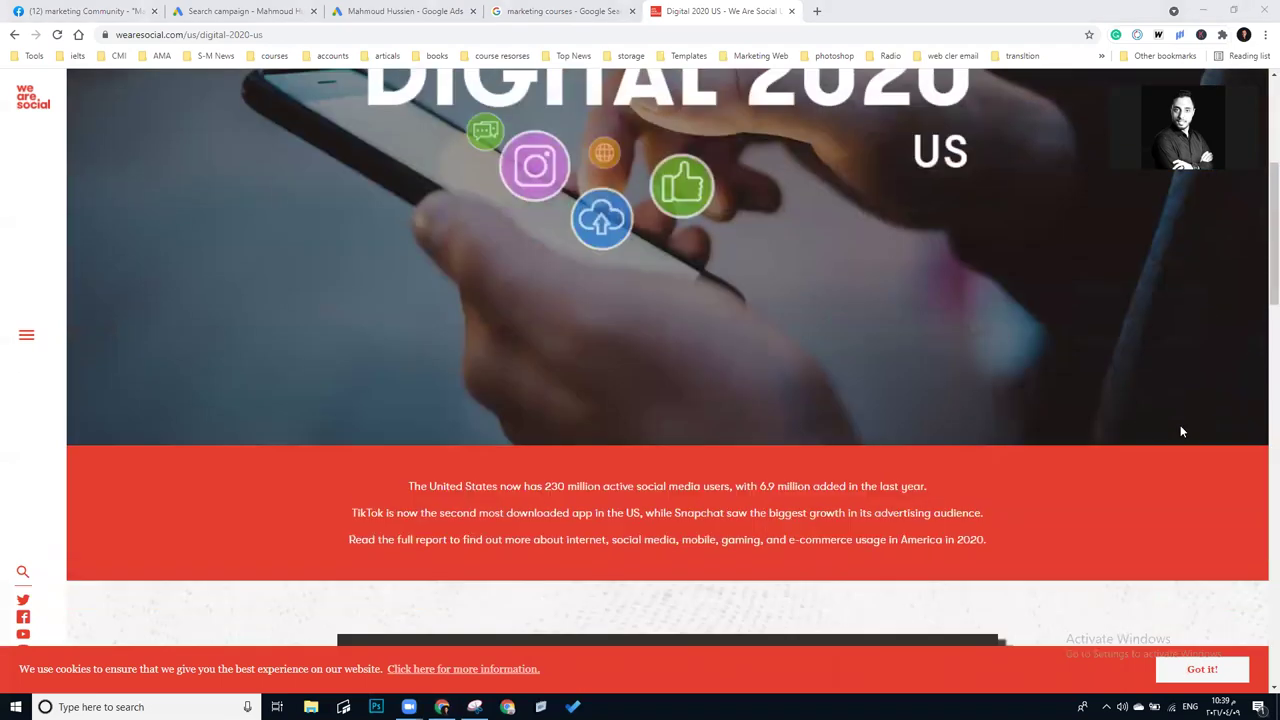
{"action": "scroll", "coordinate": [700, 550], "scroll_direction": "down", "scroll_amount": 4}
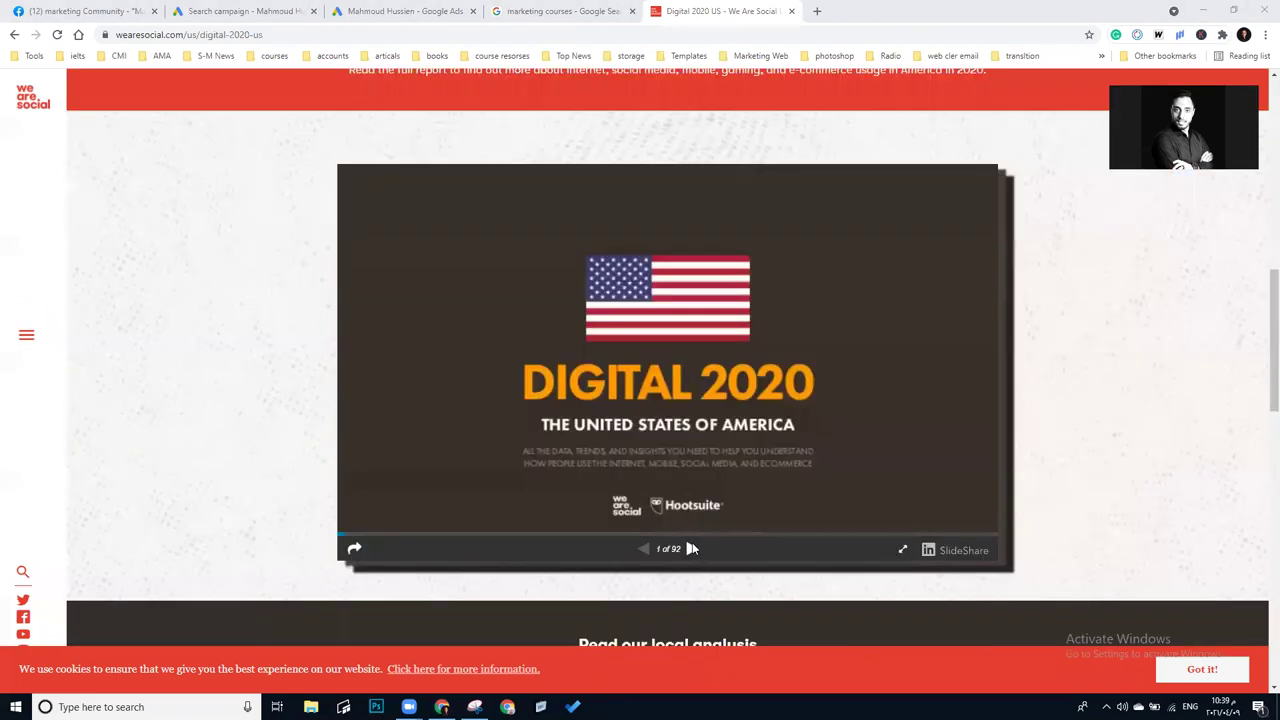
{"action": "left_click", "coordinate": [528, 536]}
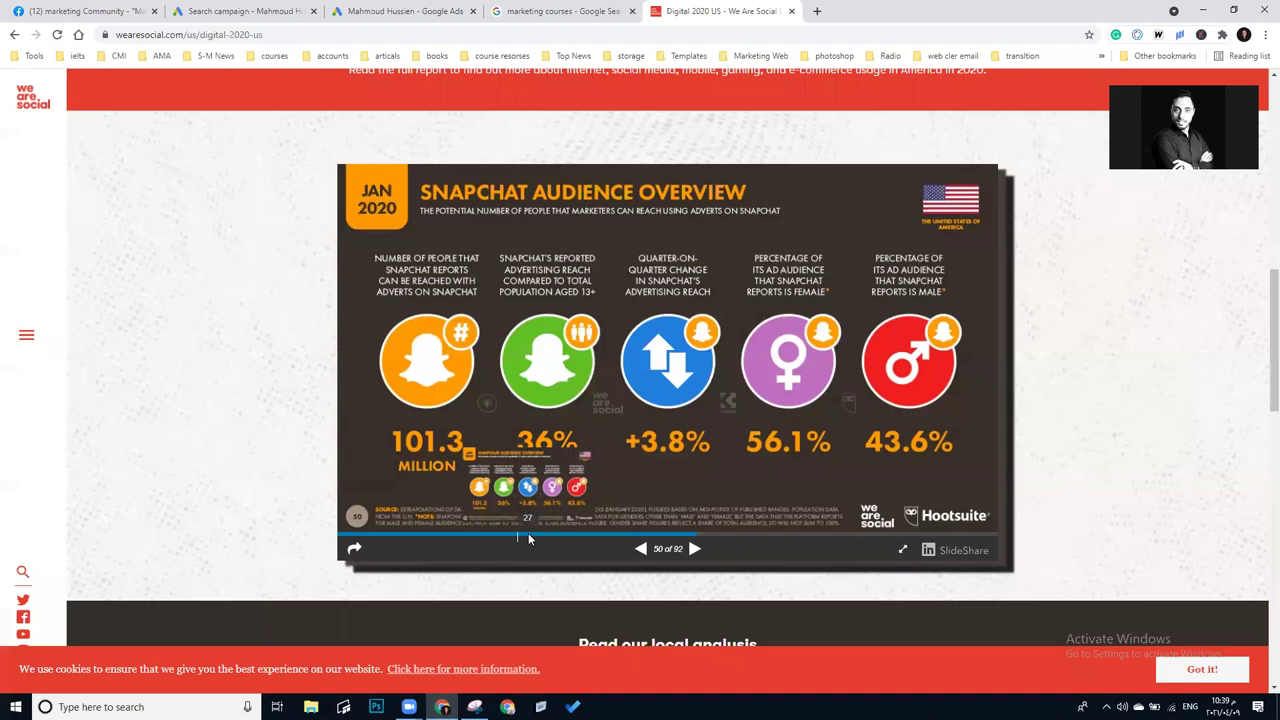
{"action": "left_click", "coordinate": [528, 538]}
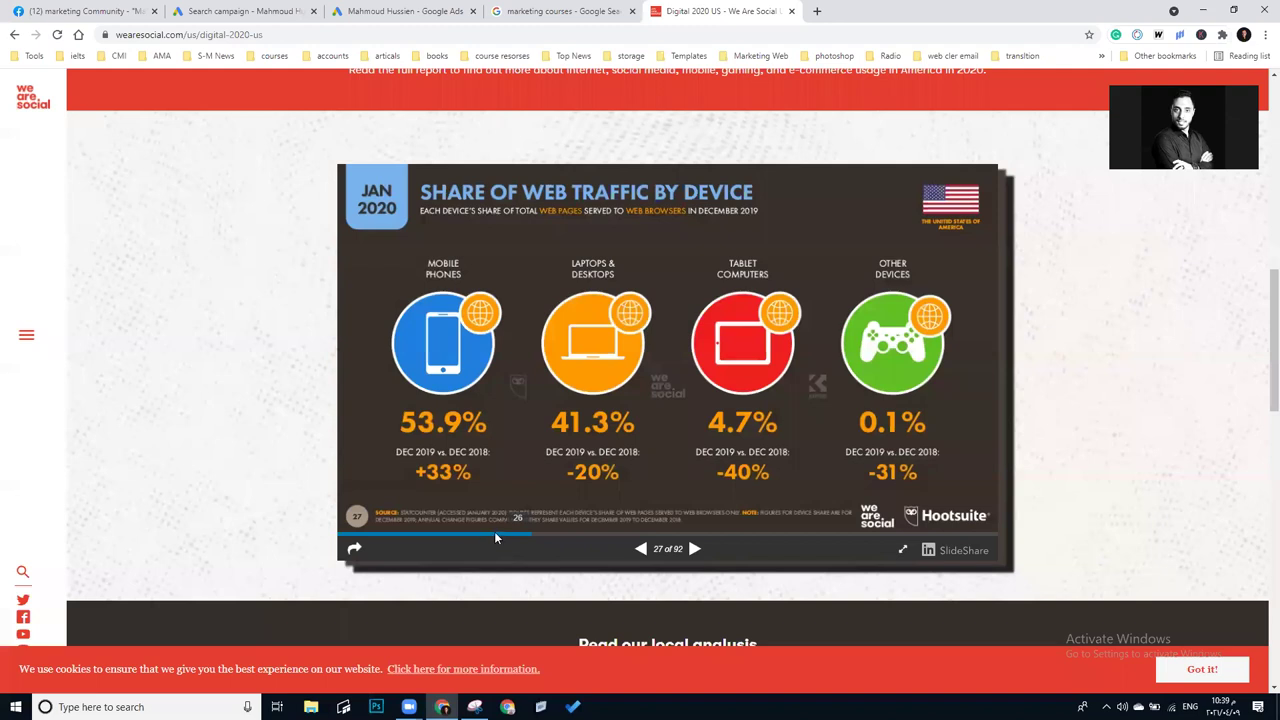
{"action": "left_click", "coordinate": [495, 538]}
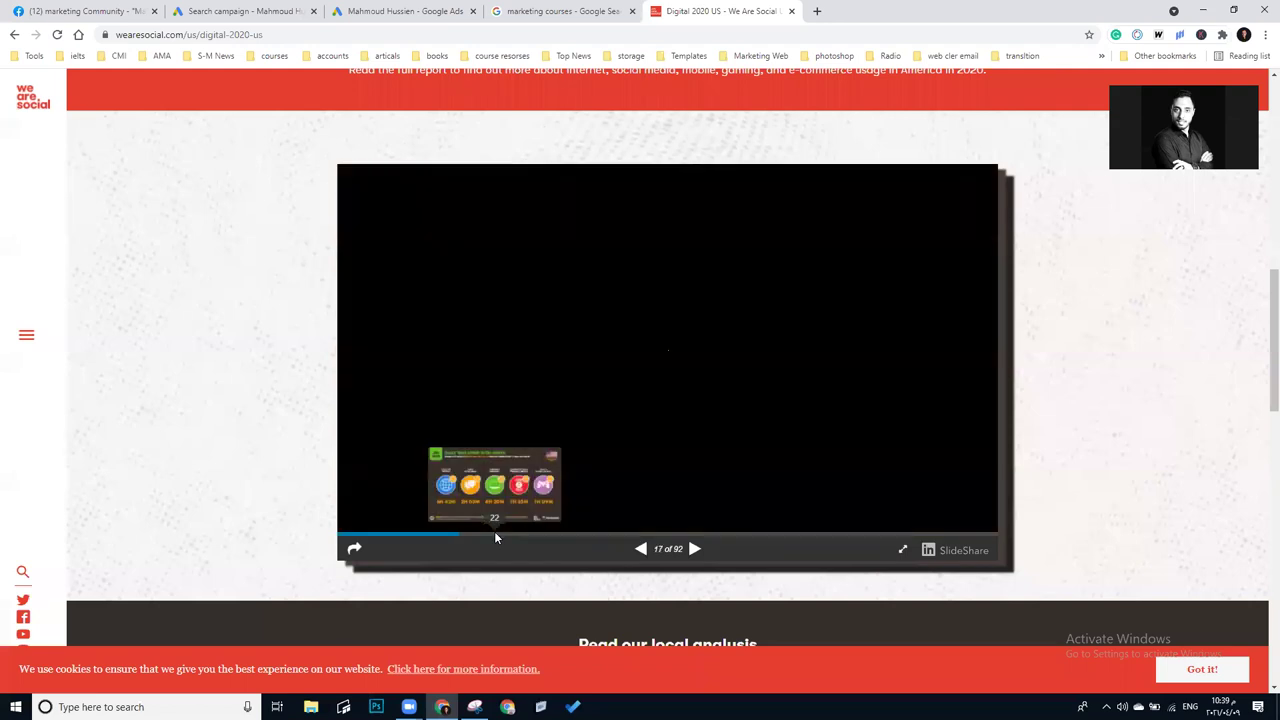
{"action": "left_click", "coordinate": [789, 334]}
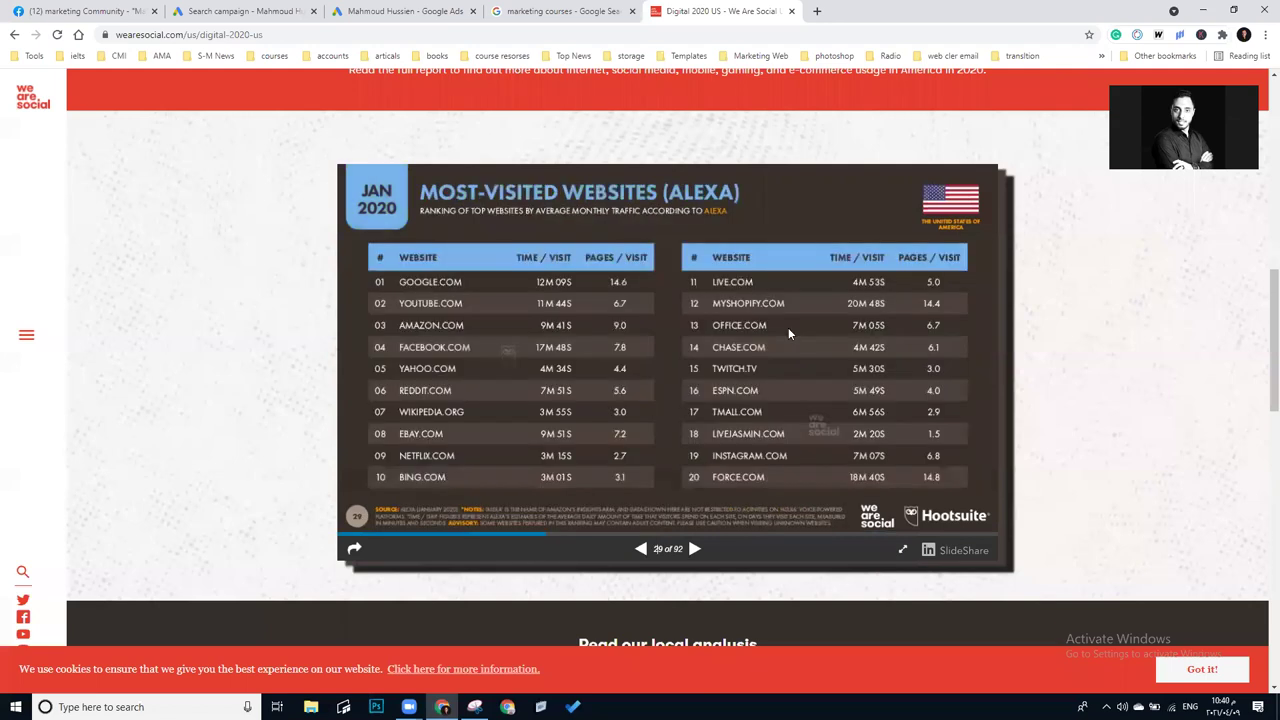
{"action": "key", "text": "Right"}
{"action": "key", "text": "Right"}
{"action": "key", "text": "Right"}
{"action": "key", "text": "Right"}
{"action": "key", "text": "Right"}
{"action": "key", "text": "Right"}
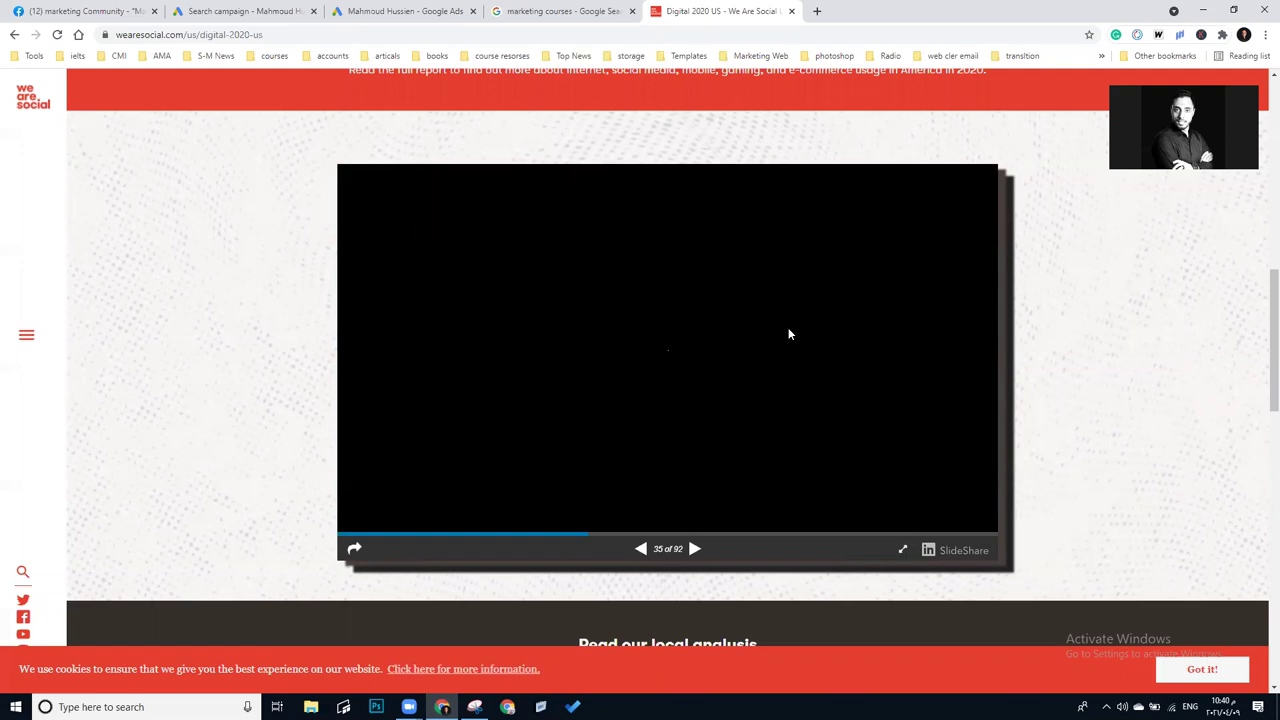
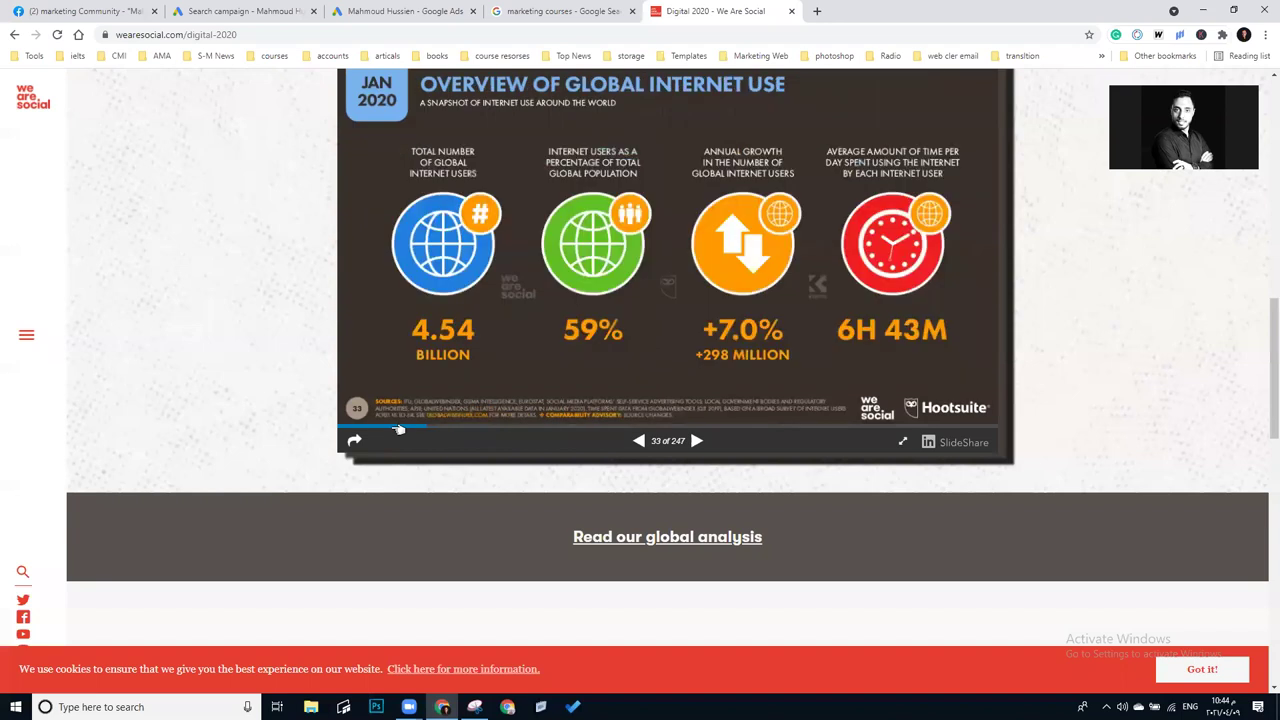
- Step the Digital 2020 deck back through the internet, media time and population slides
{"action": "left_click", "coordinate": [404, 428]}
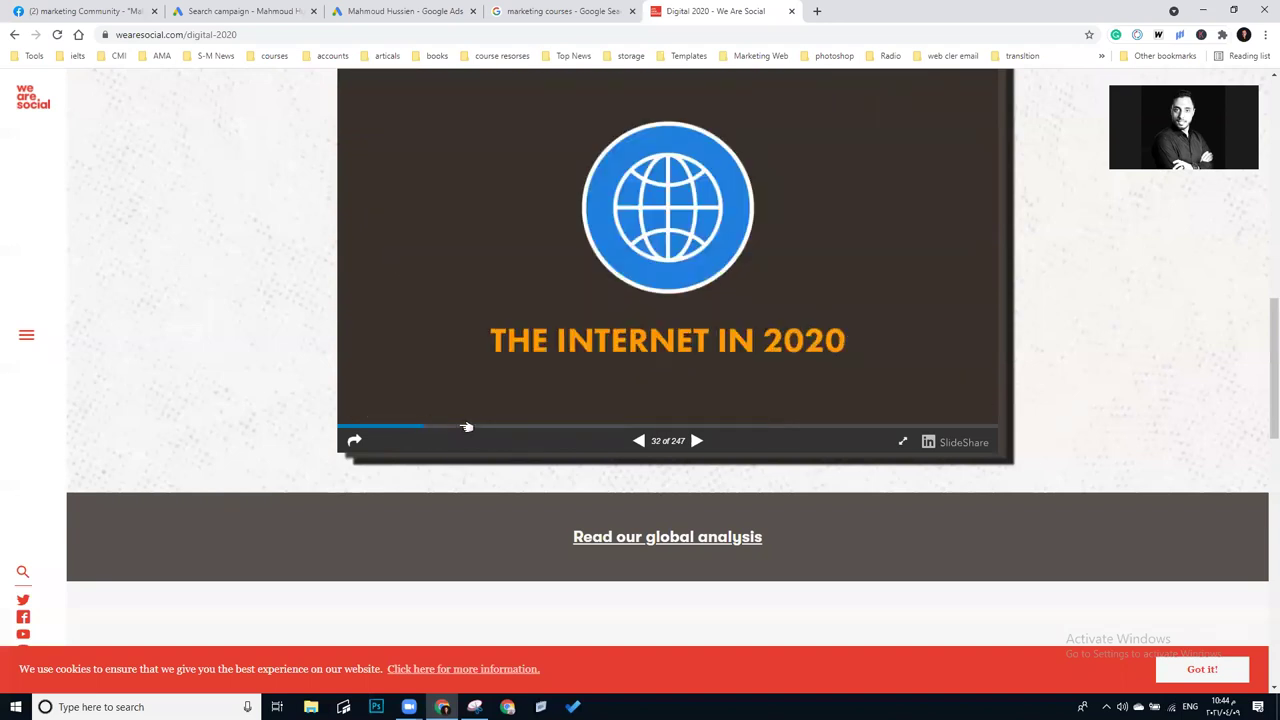
{"action": "key", "text": "Left"}
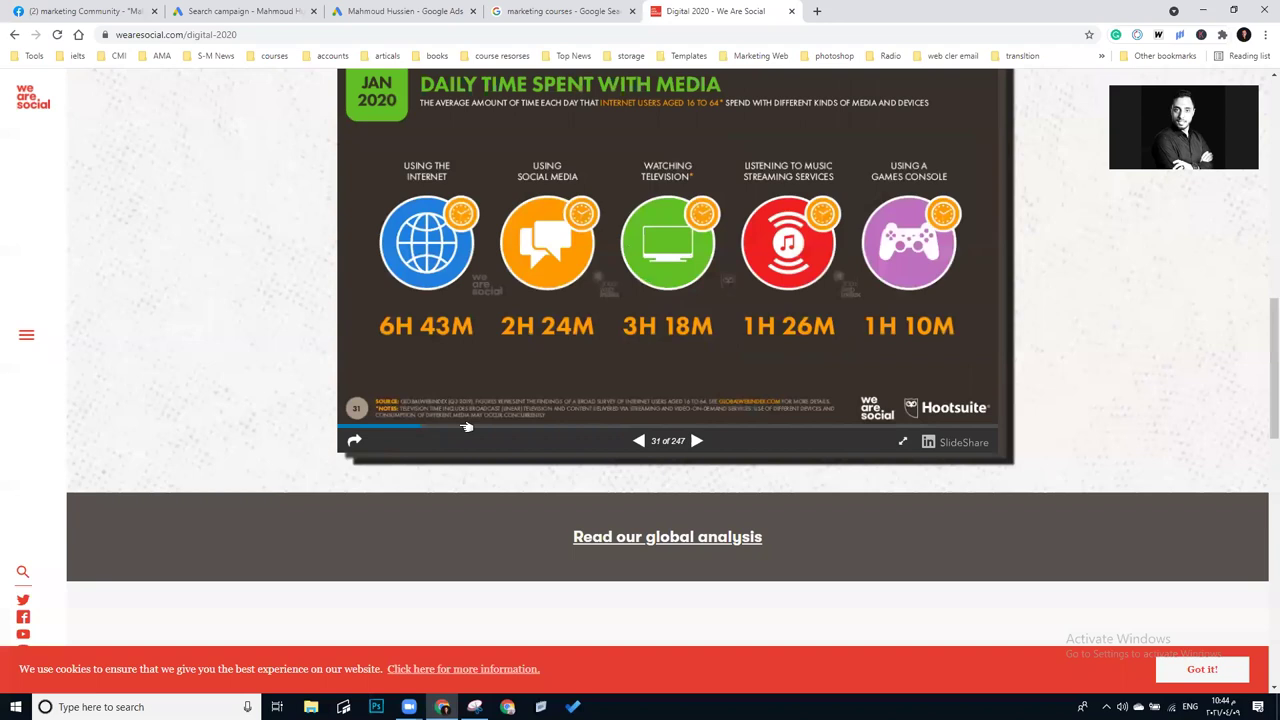
{"action": "key", "text": "Left"}
{"action": "key", "text": "Left"}
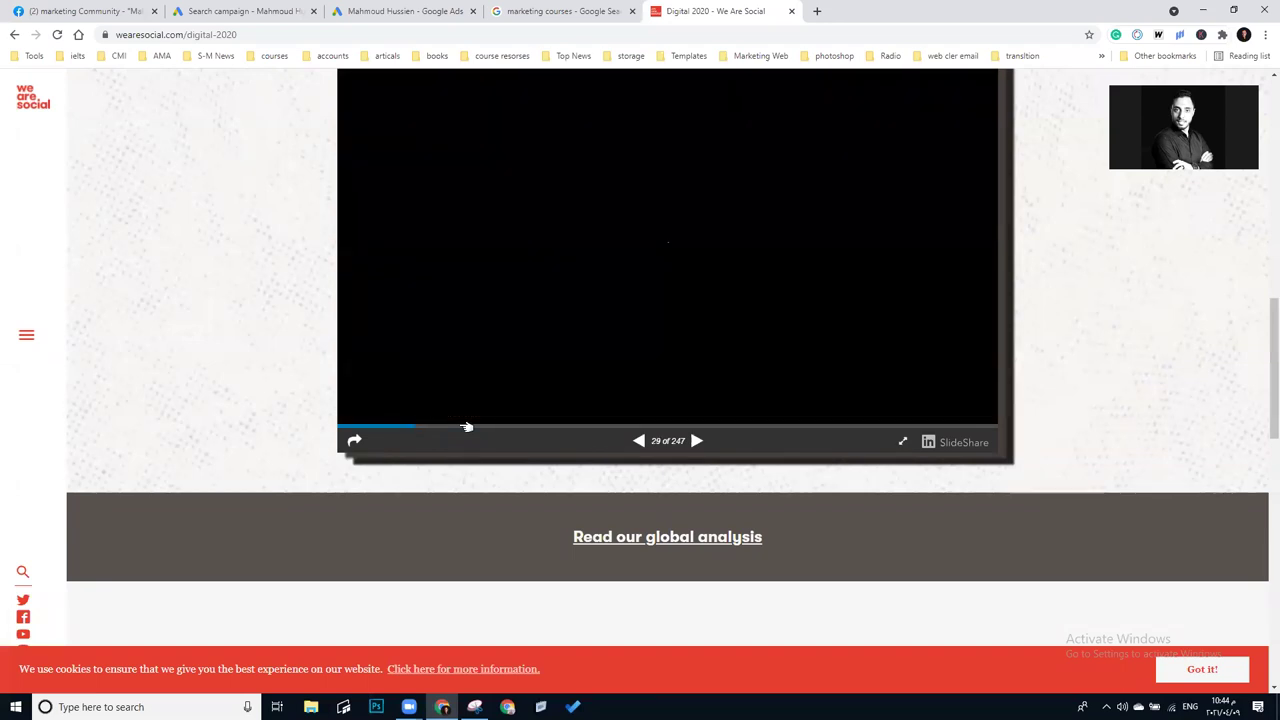
{"action": "scroll", "coordinate": [466, 427], "scroll_direction": "up", "scroll_amount": 1}
{"action": "scroll", "coordinate": [466, 427], "scroll_direction": "up", "scroll_amount": 1}
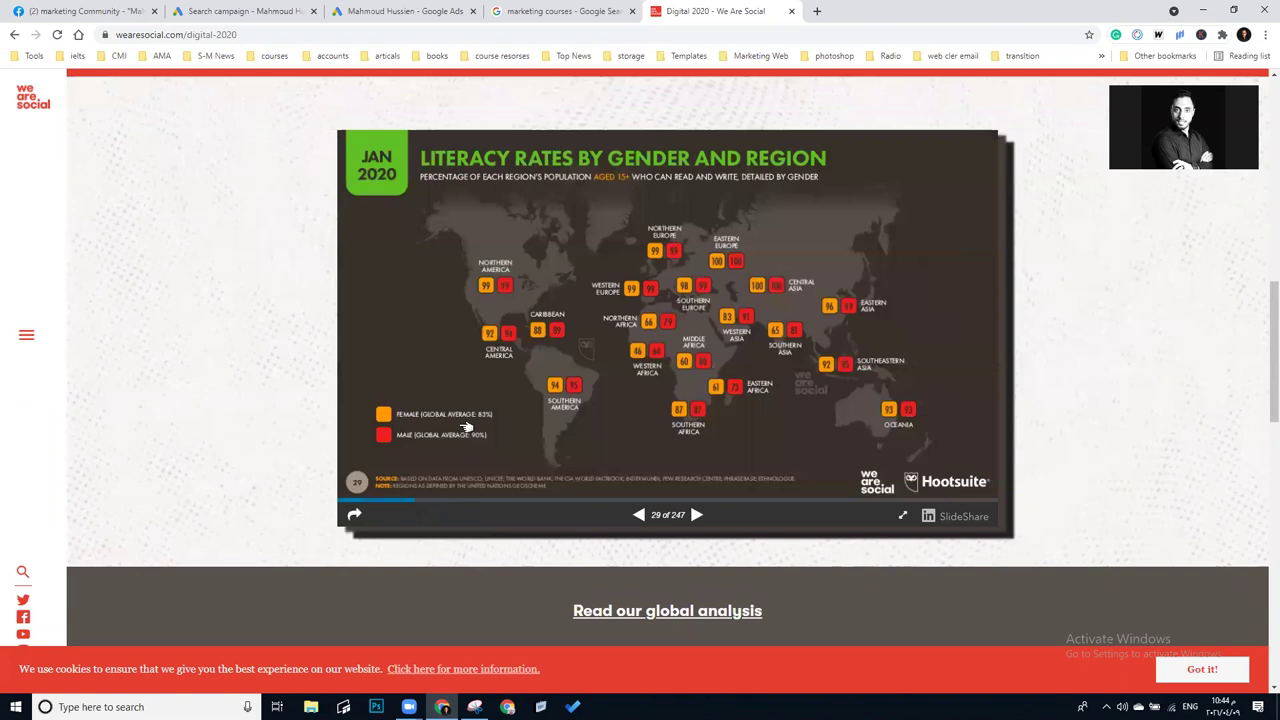
{"action": "key", "text": "Left"}
{"action": "key", "text": "Left"}
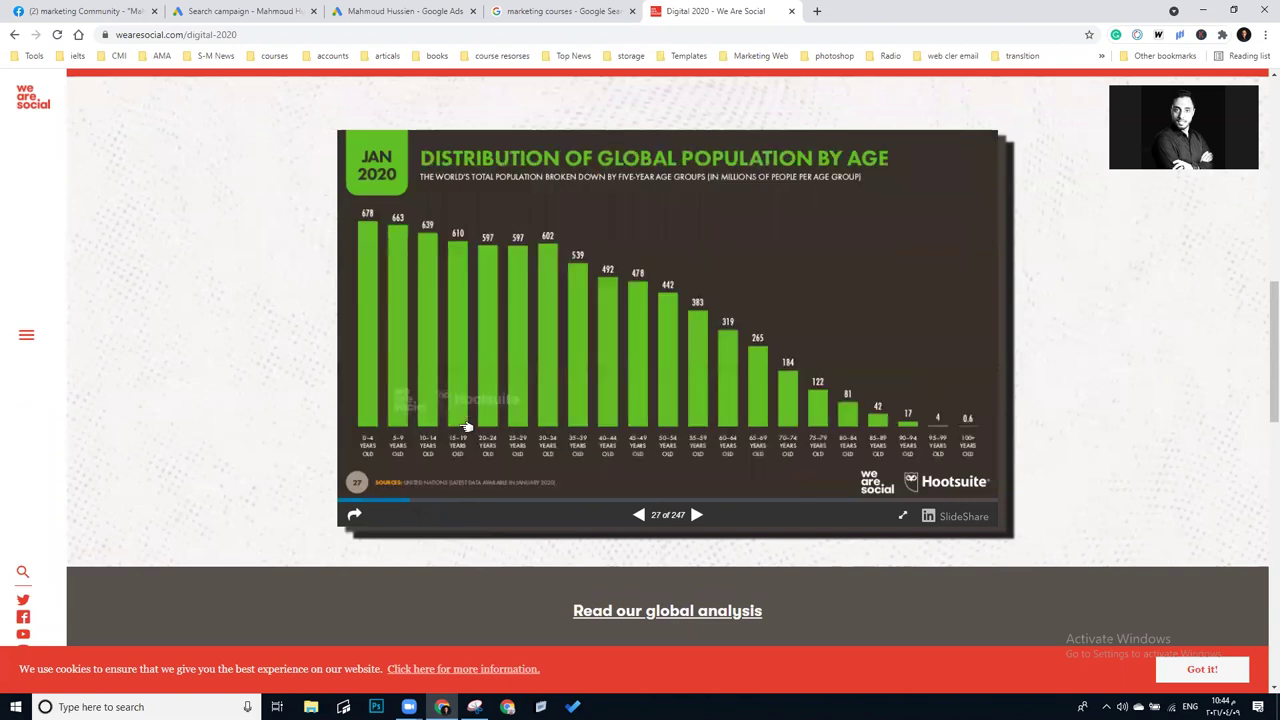
{"action": "key", "text": "Left"}
{"action": "key", "text": "Left"}
{"action": "key", "text": "Left"}
{"action": "key", "text": "Left"}
{"action": "key", "text": "Left"}
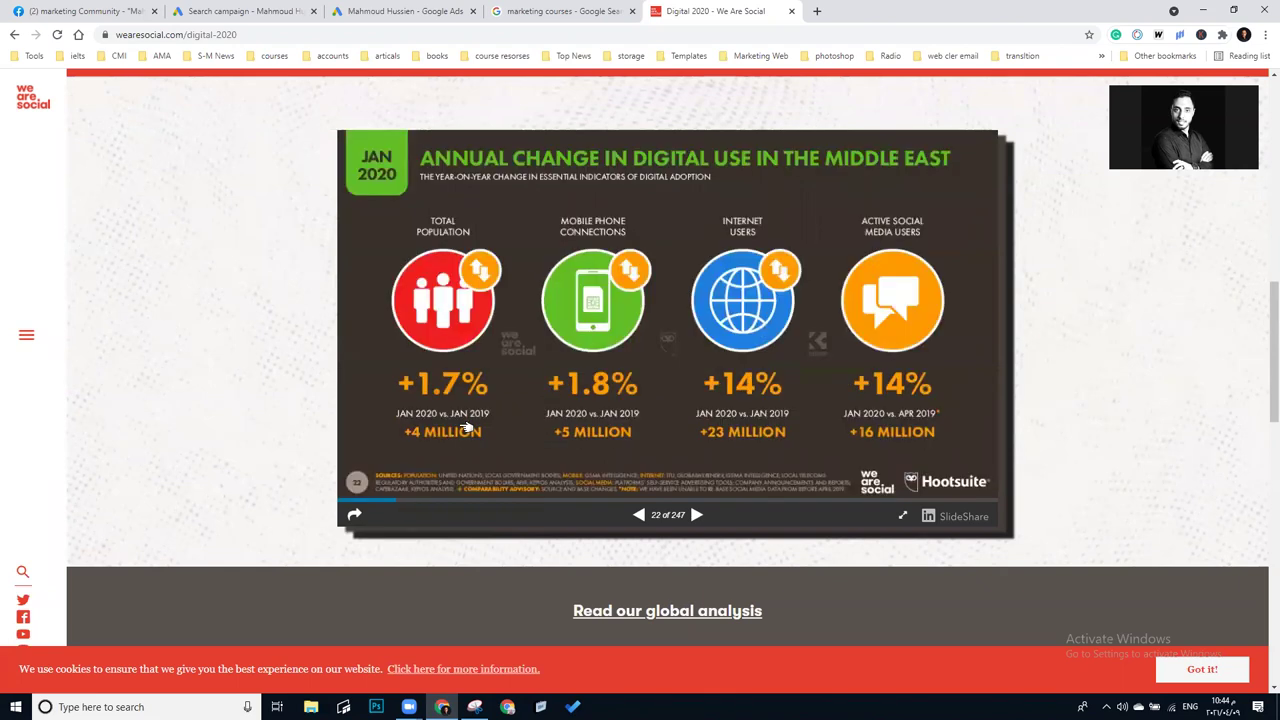
- Advance the deck forward to slide 68, the Use of Ad Blockers chart
{"action": "key", "text": "Right"}
{"action": "key", "text": "Right"}
{"action": "key", "text": "Right"}
{"action": "key", "text": "Right"}
{"action": "key", "text": "Right"}
{"action": "key", "text": "Right"}
{"action": "key", "text": "Right"}
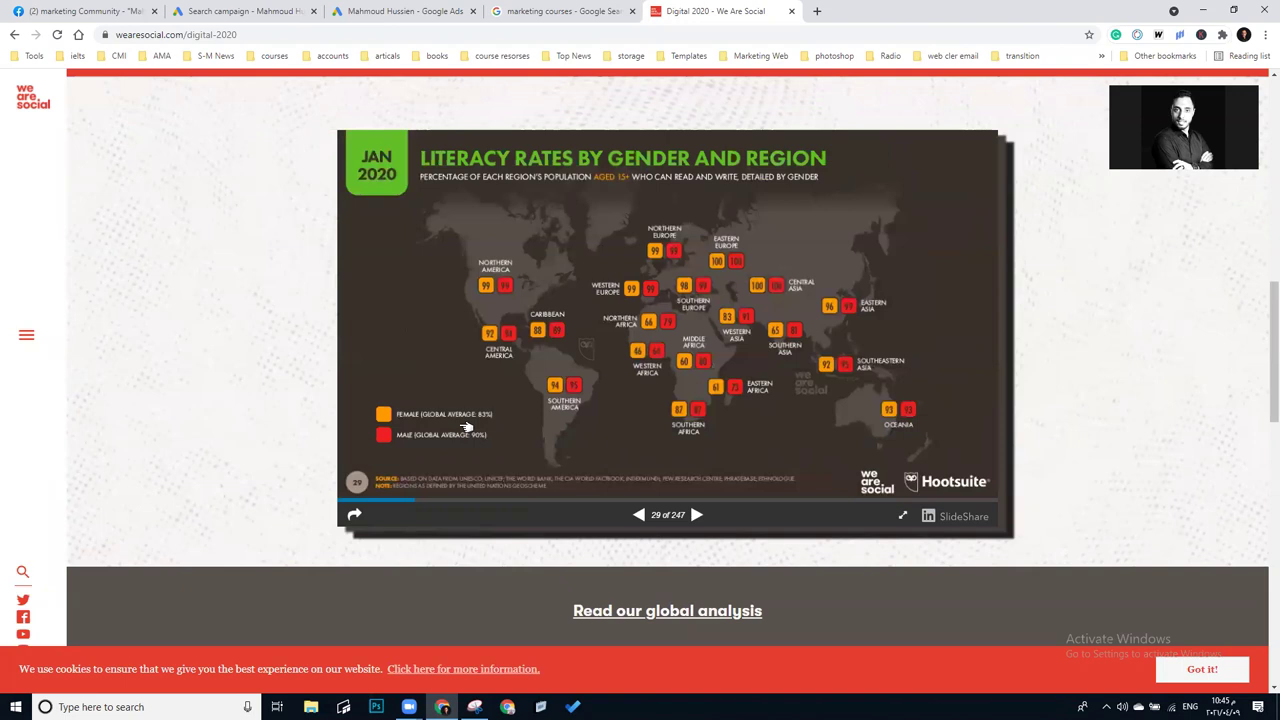
{"action": "key", "text": "Right"}
{"action": "key", "text": "Right"}
{"action": "key", "text": "Right"}
{"action": "key", "text": "Right"}
{"action": "key", "text": "Right"}
{"action": "key", "text": "Right"}
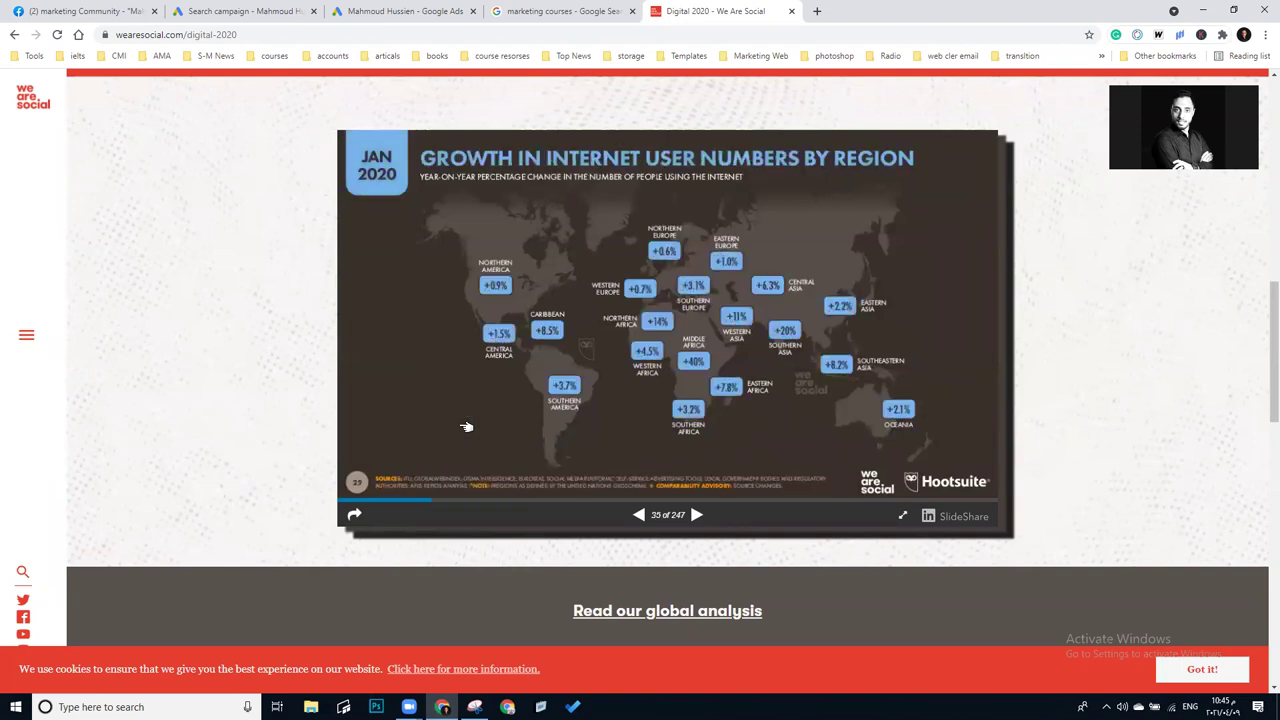
{"action": "key", "text": "Right"}
{"action": "key", "text": "Right"}
{"action": "key", "text": "Right"}
{"action": "key", "text": "Right"}
{"action": "key", "text": "Right"}
{"action": "key", "text": "Right"}
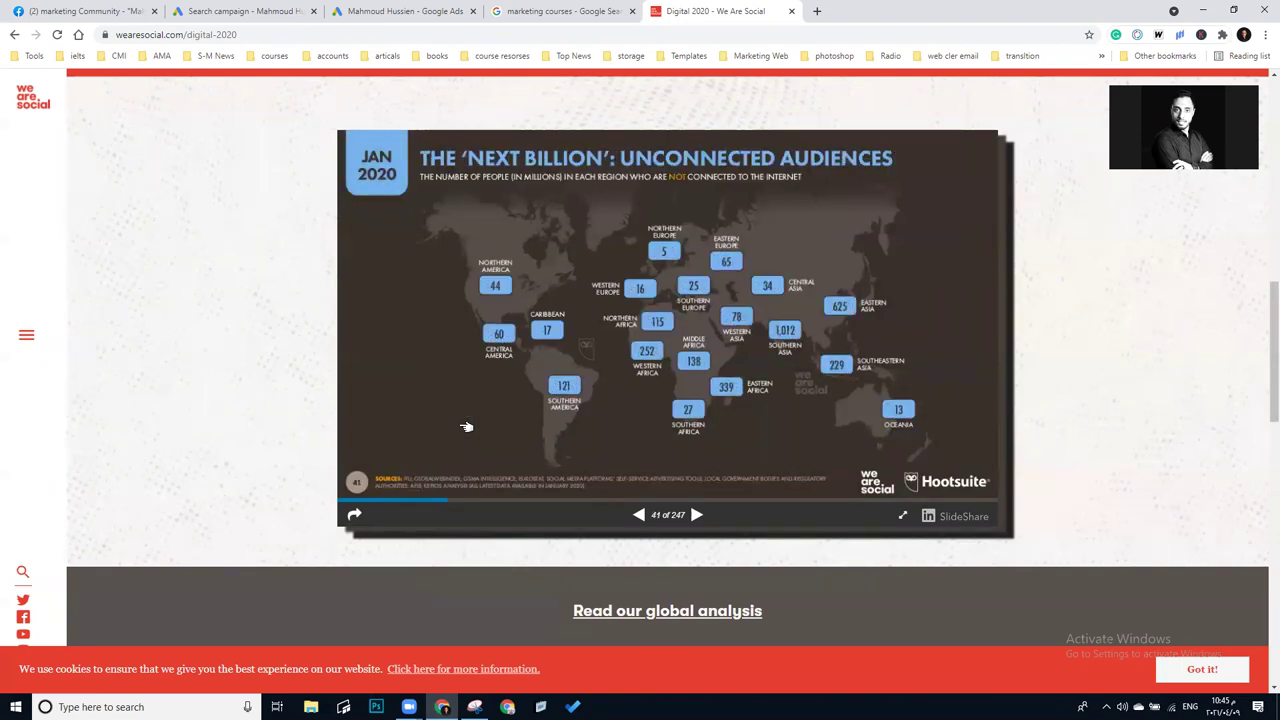
{"action": "key", "text": "Right"}
{"action": "key", "text": "Right"}
{"action": "key", "text": "Right"}
{"action": "key", "text": "Right"}
{"action": "key", "text": "Right"}
{"action": "key", "text": "Right"}
{"action": "key", "text": "Right"}
{"action": "key", "text": "Right"}
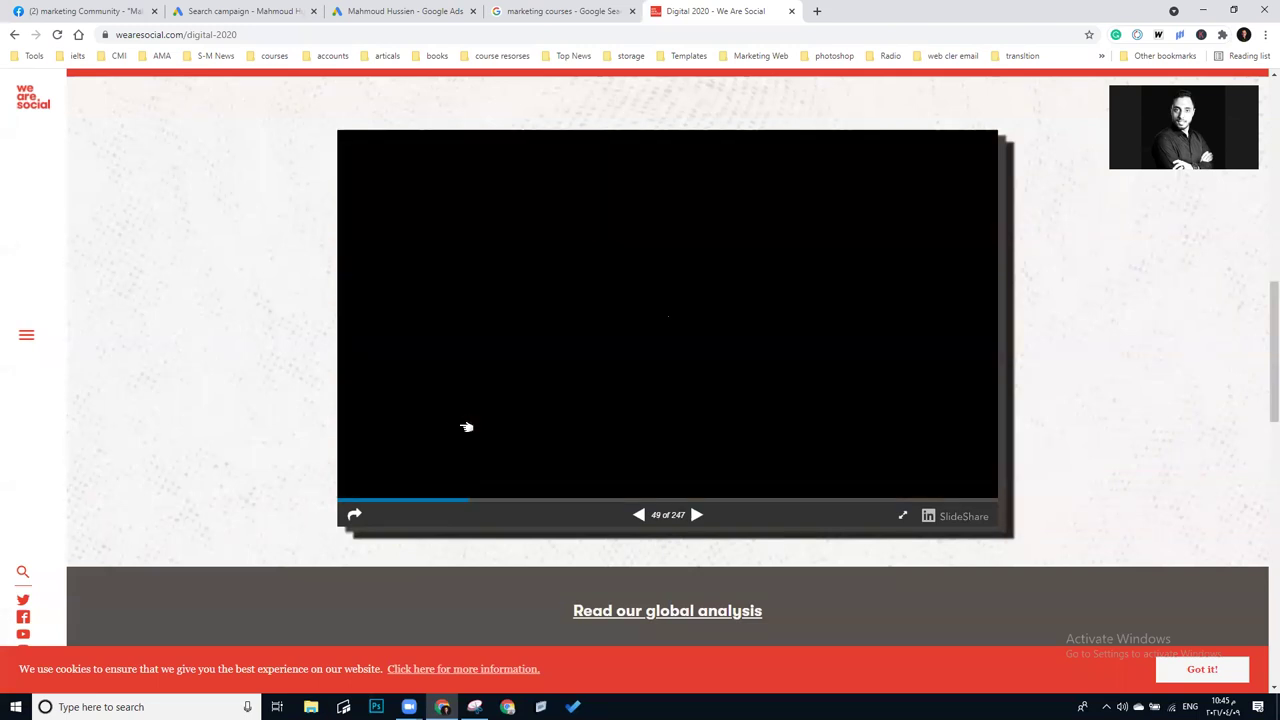
{"action": "key", "text": "Right"}
{"action": "key", "text": "Right"}
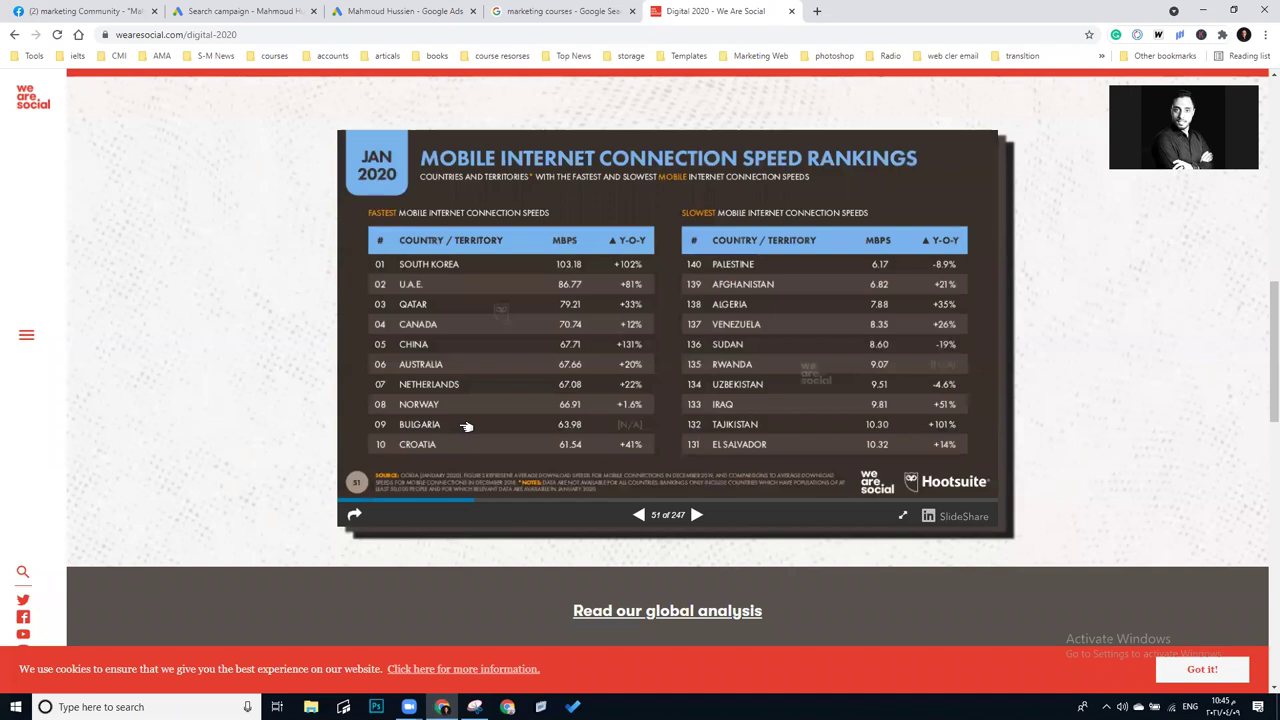
{"action": "key", "text": "Right"}
{"action": "key", "text": "Right"}
{"action": "key", "text": "Right"}
{"action": "key", "text": "Right"}
{"action": "key", "text": "Right"}
{"action": "key", "text": "Right"}
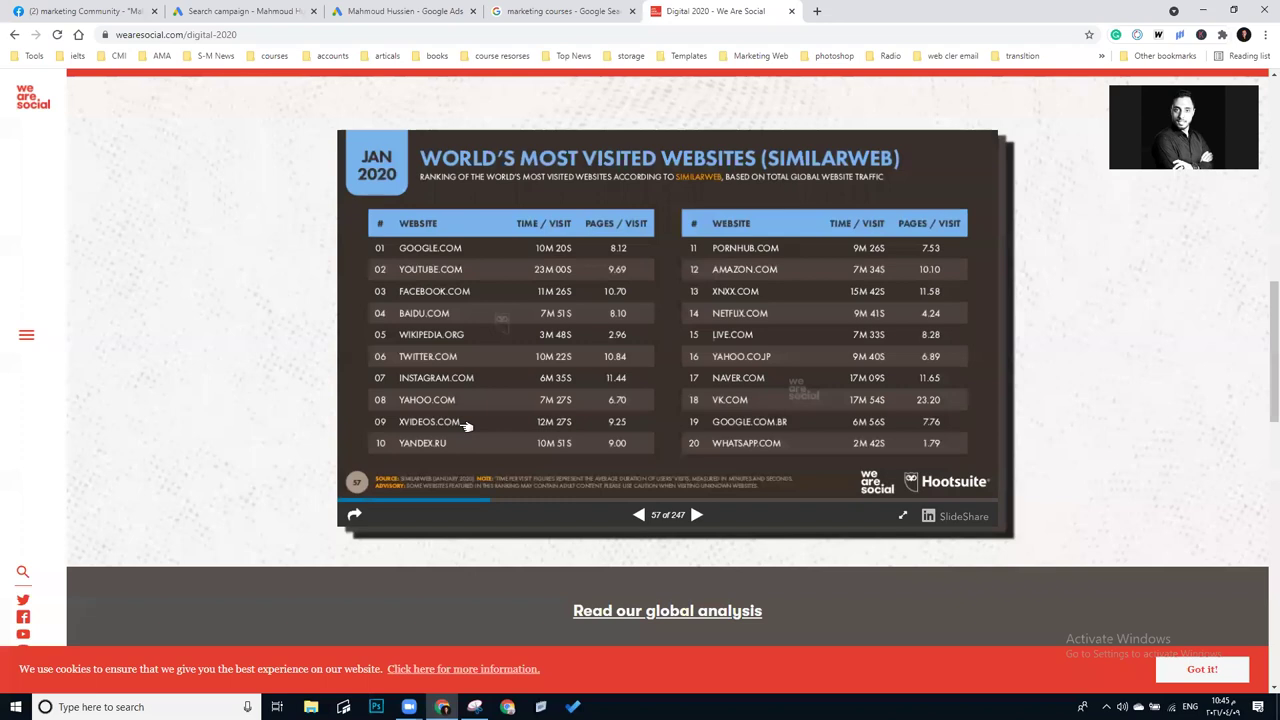
{"action": "key", "text": "Right"}
{"action": "key", "text": "Right"}
{"action": "key", "text": "Right"}
{"action": "key", "text": "Right"}
{"action": "key", "text": "Right"}
{"action": "key", "text": "Right"}
{"action": "key", "text": "Right"}
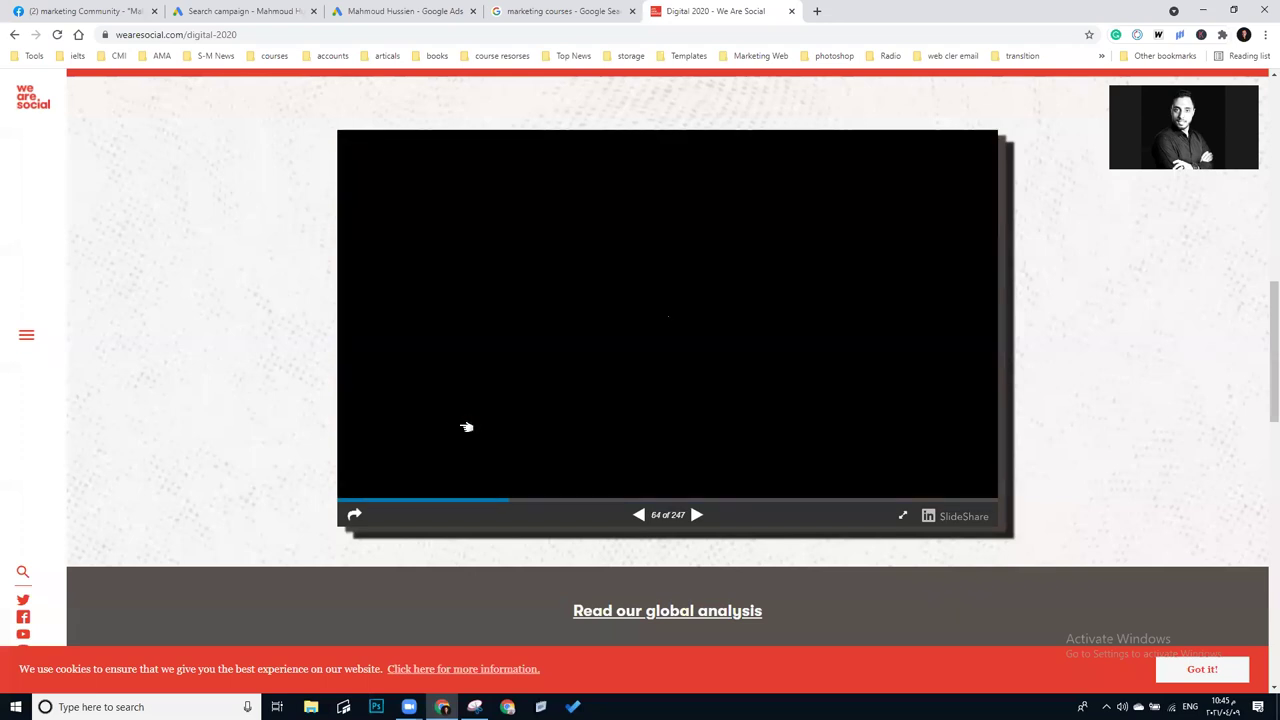
{"action": "key", "text": "Right"}
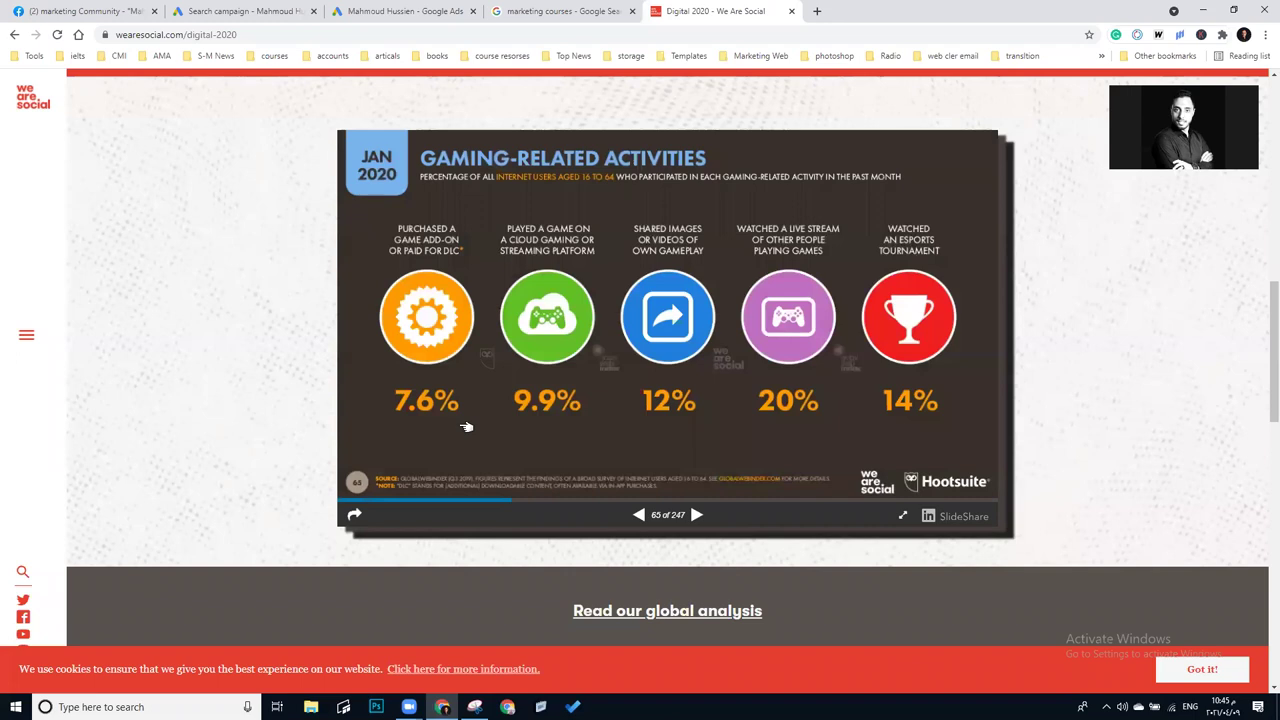
{"action": "key", "text": "Right"}
{"action": "key", "text": "Right"}
{"action": "key", "text": "Right"}
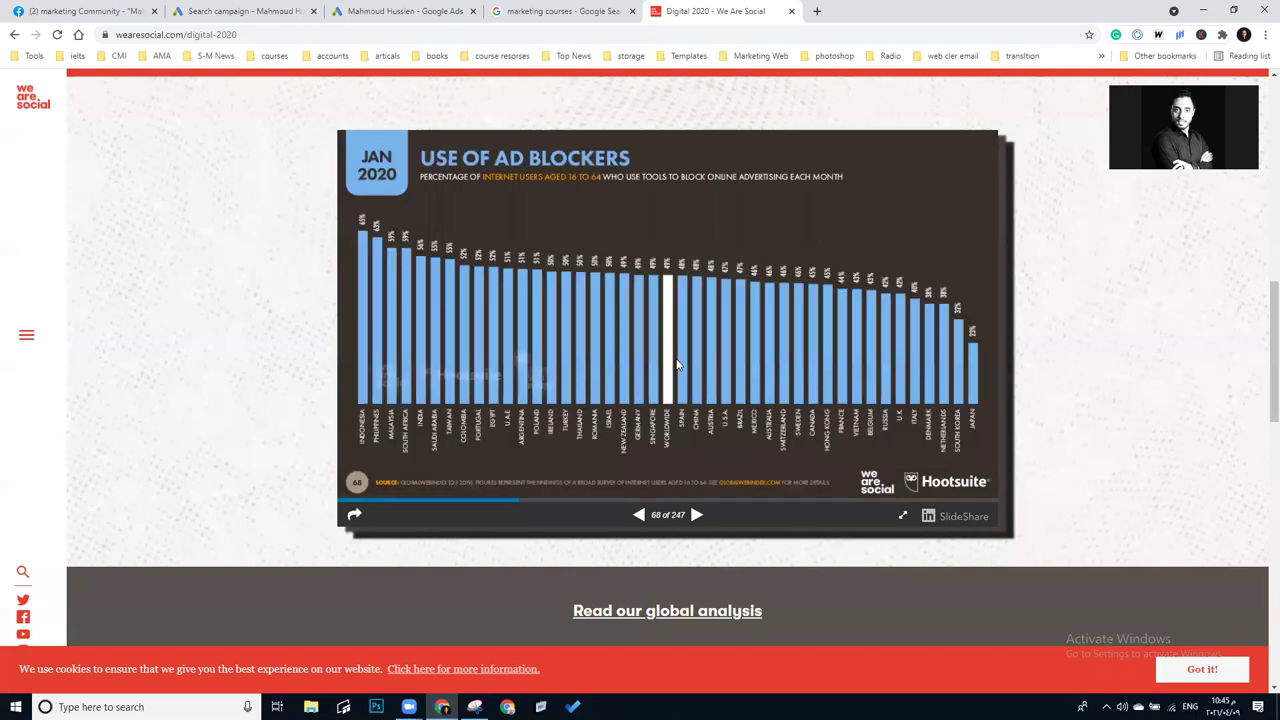
- Return to the search results and open DataReportal's Digital 2021: Germany report
{"action": "left_click", "coordinate": [16, 35]}
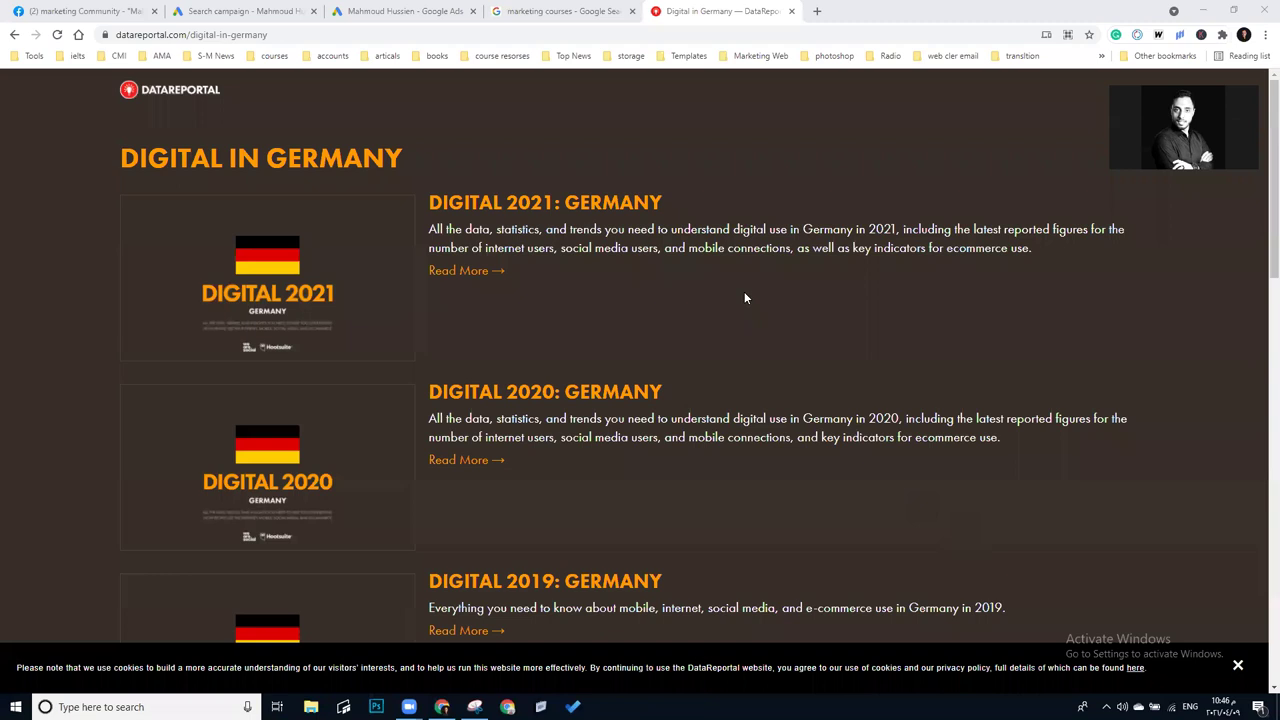
{"action": "left_click", "coordinate": [585, 203]}
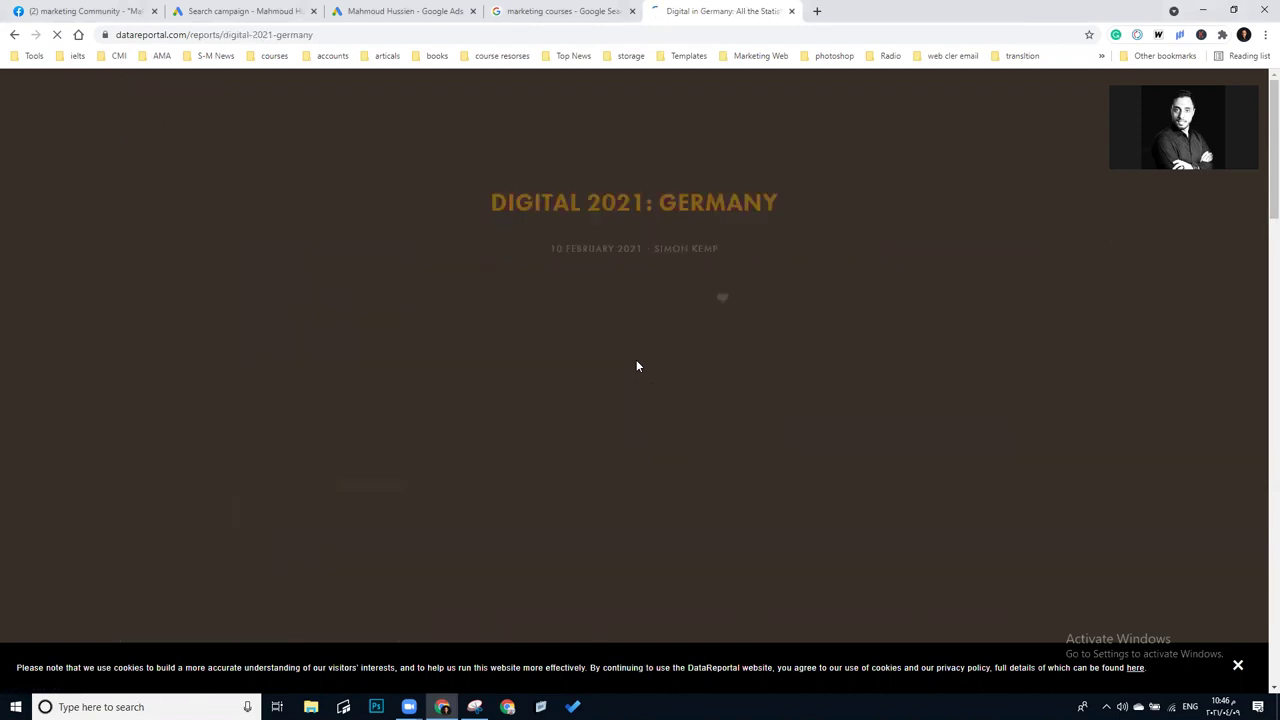
- Advance the Germany report deck to slide 7, Global Digital Headlines, then switch to Google Ads
{"action": "scroll", "coordinate": [636, 366], "scroll_direction": "down", "scroll_amount": 2}
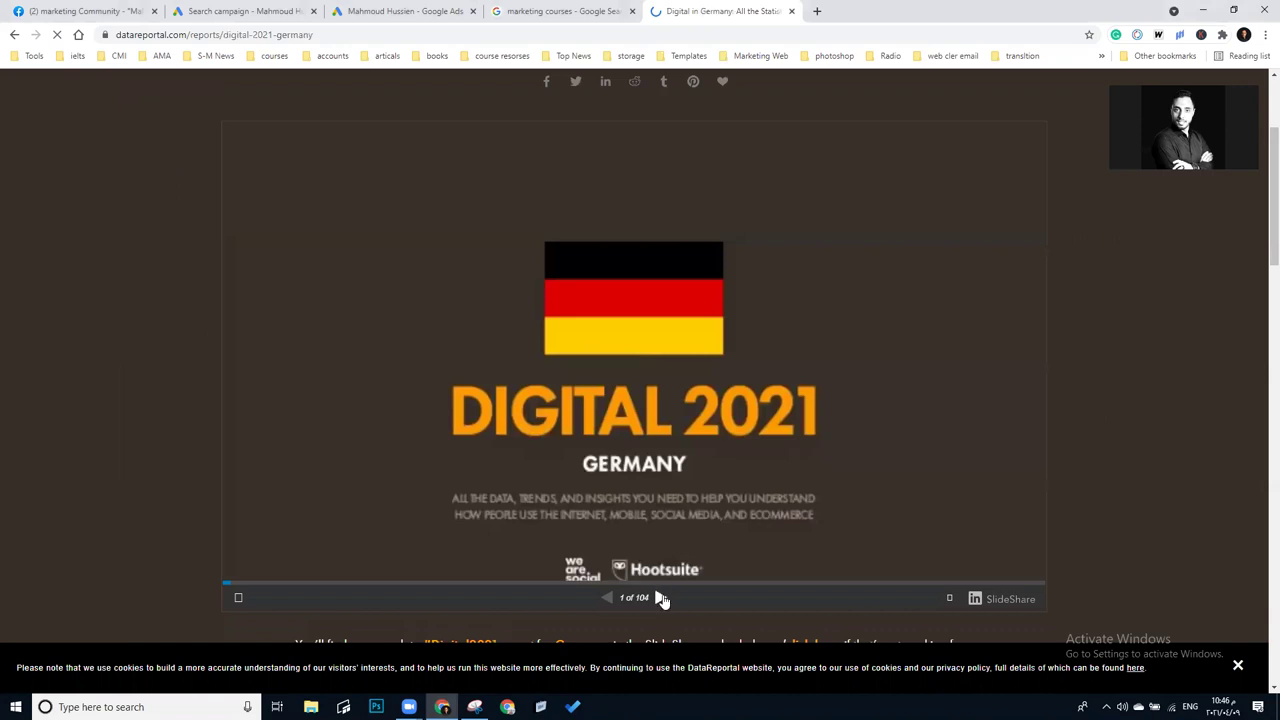
{"action": "left_click", "coordinate": [660, 597]}
{"action": "left_click", "coordinate": [660, 597]}
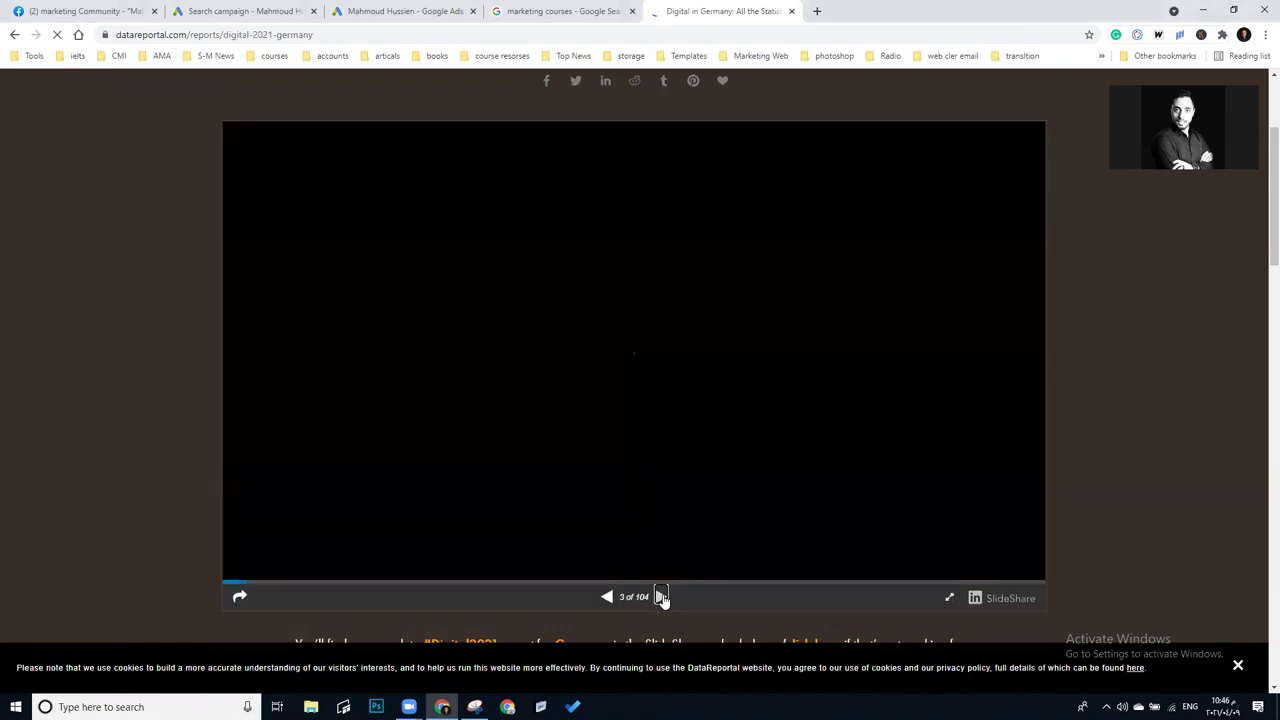
{"action": "left_click", "coordinate": [660, 597]}
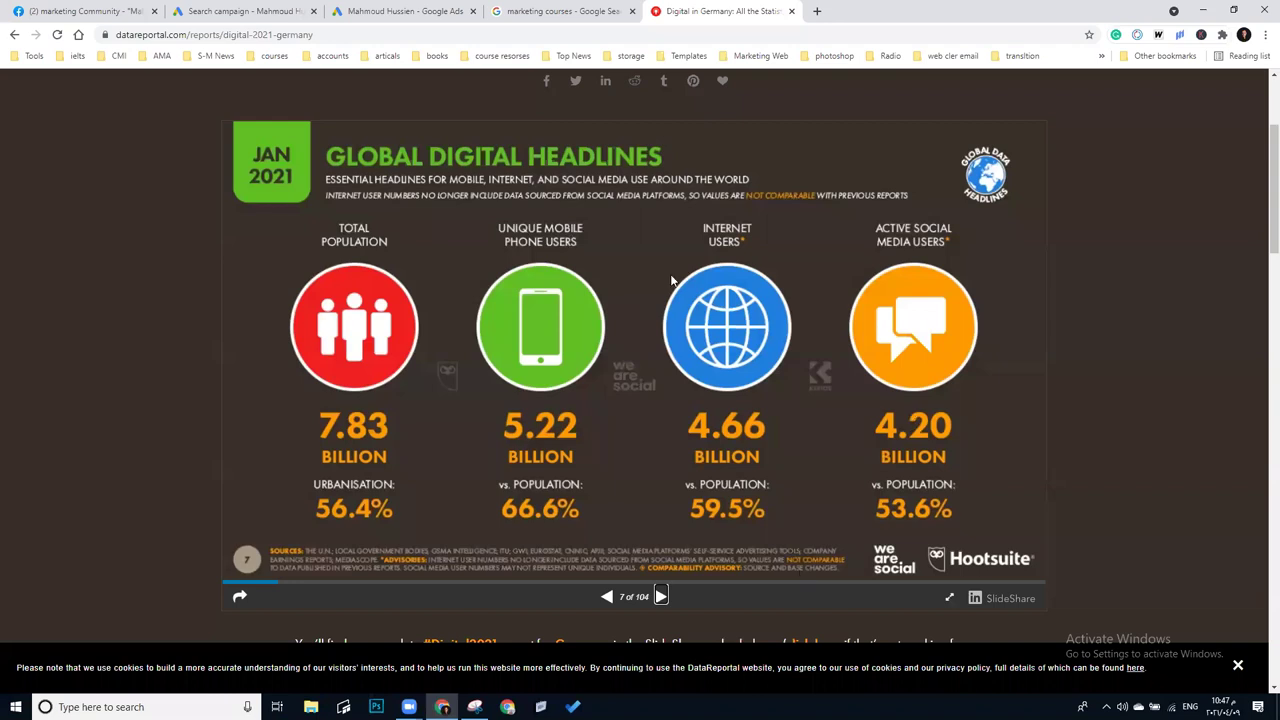
{"action": "left_click", "coordinate": [410, 11]}
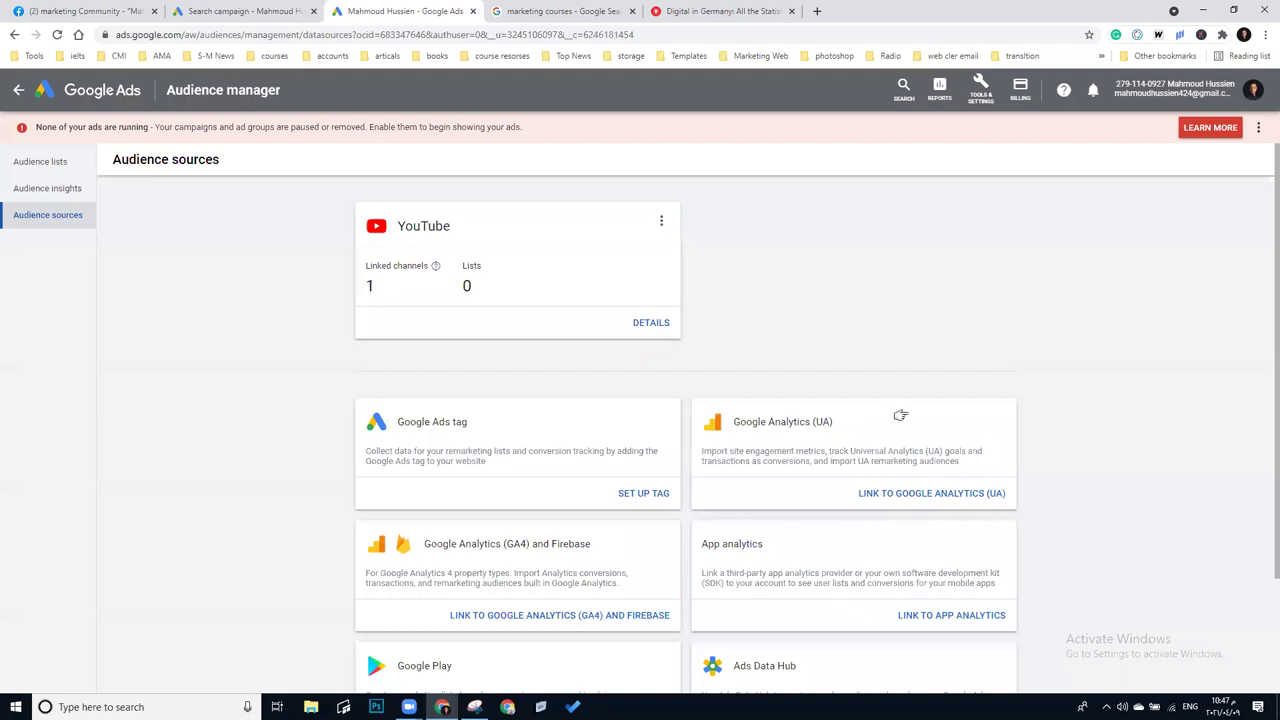
- Leave Google Ads' Audience sources page for the DataReportal Germany report tab
{"action": "key", "text": "ctrl+5"}
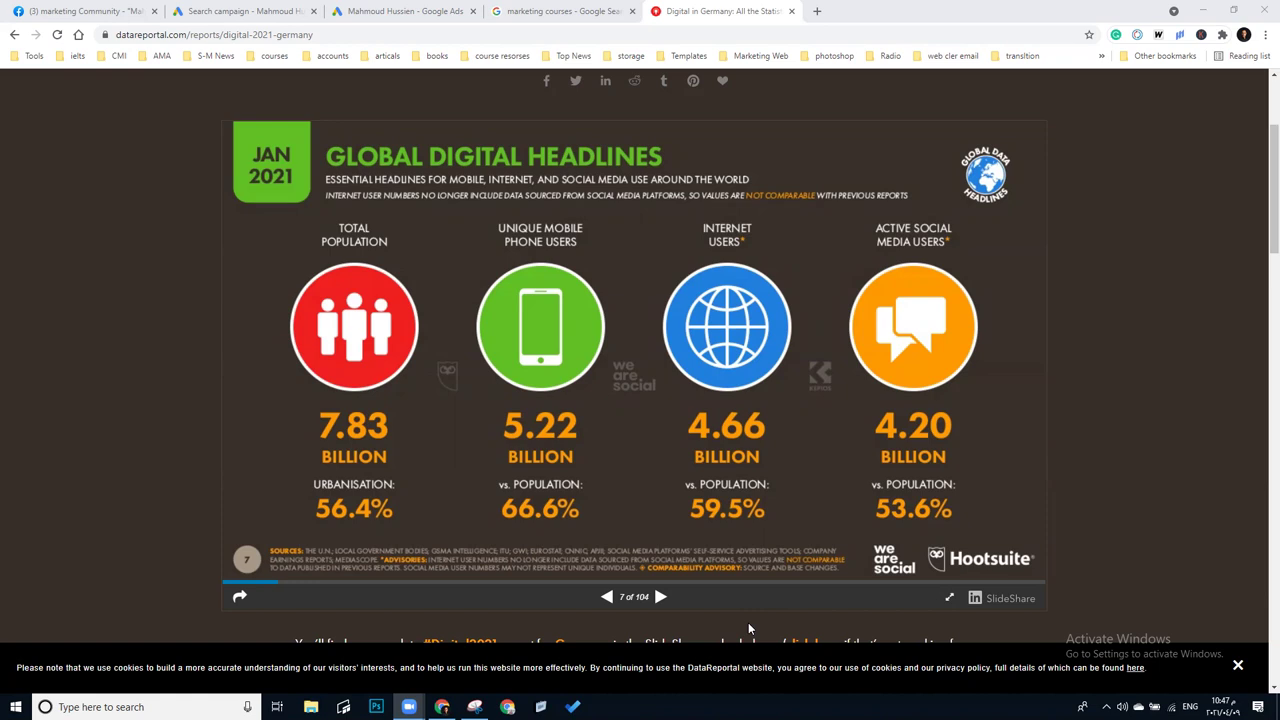
- Search 'google business' in a new tab, then select the query in the search box
{"action": "left_click", "coordinate": [818, 10]}
{"action": "type", "text": "goo"}
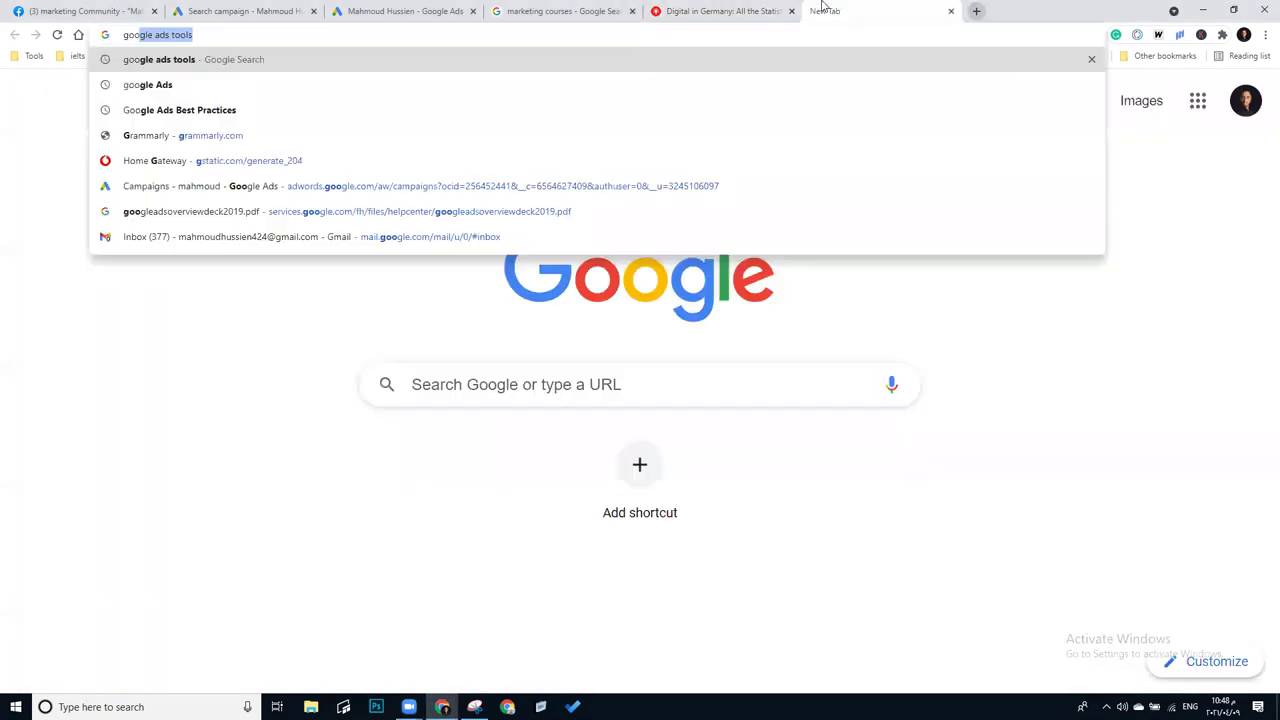
{"action": "type", "text": "gle ads to"}
{"action": "key", "text": "BackSpace"}
{"action": "key", "text": "BackSpace"}
{"action": "key", "text": "BackSpace"}
{"action": "key", "text": "BackSpace"}
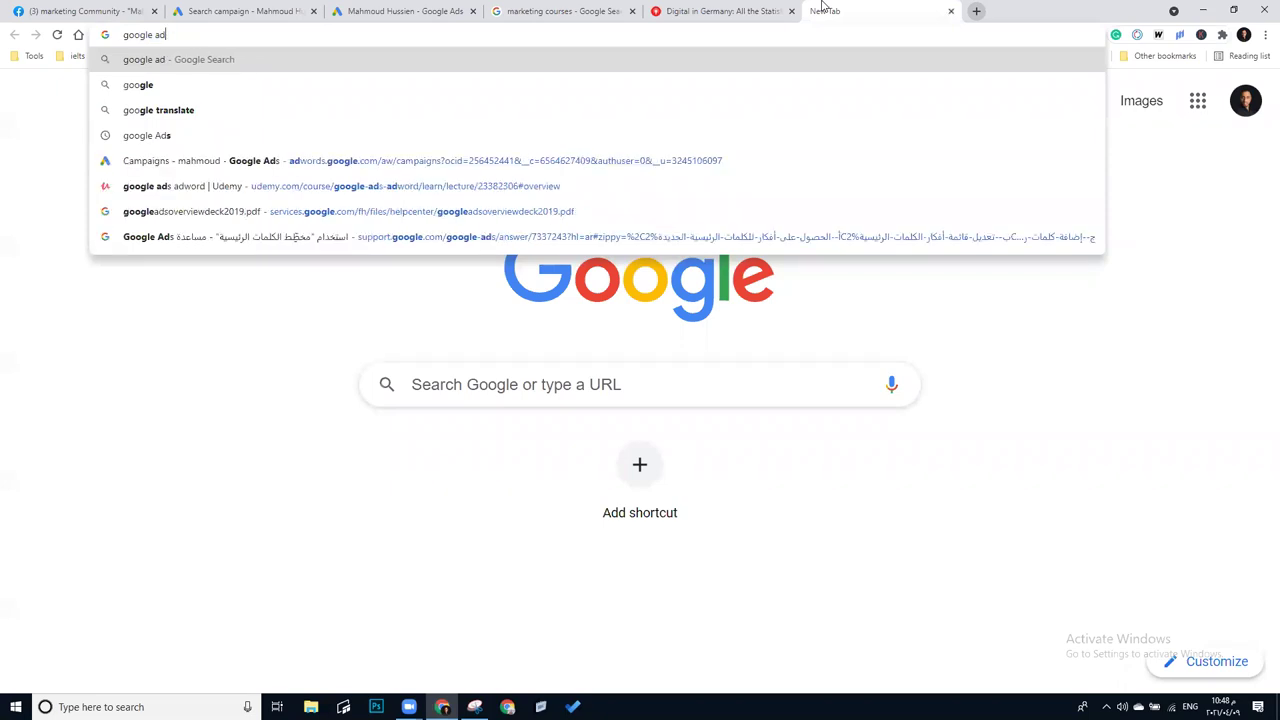
{"action": "key", "text": "BackSpace"}
{"action": "key", "text": "BackSpace"}
{"action": "type", "text": "bu"}
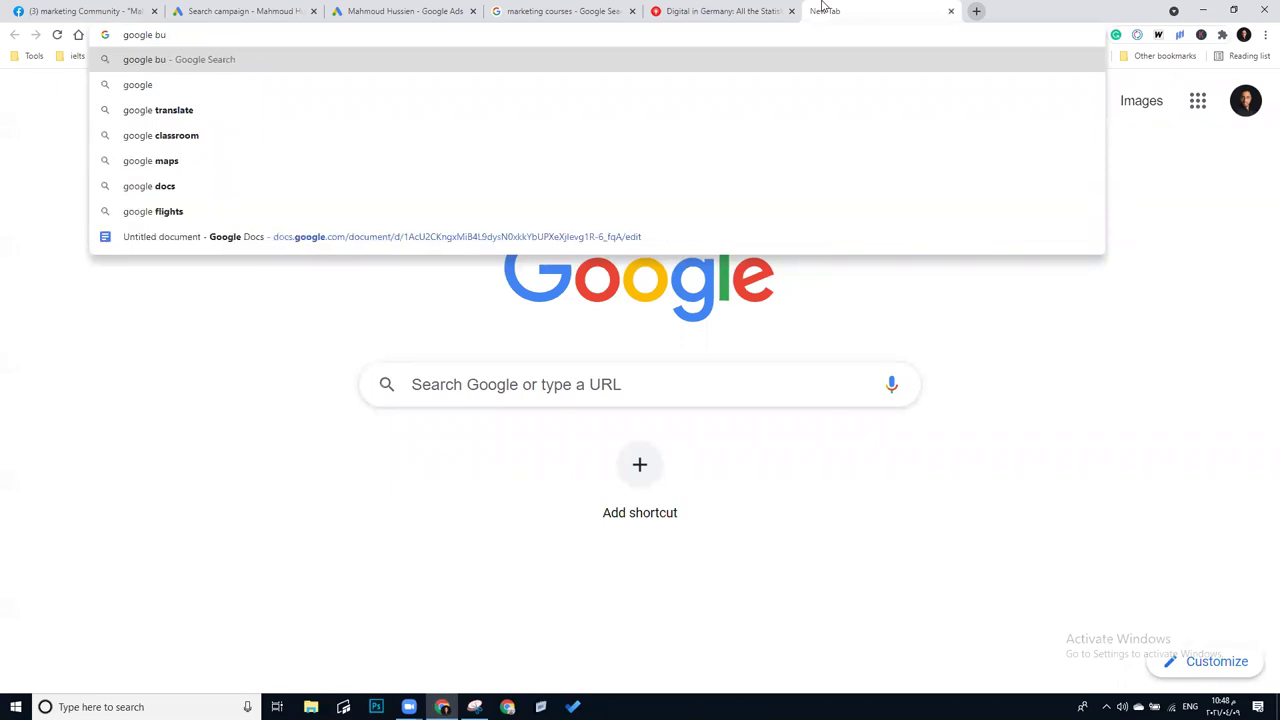
{"action": "type", "text": "s"}
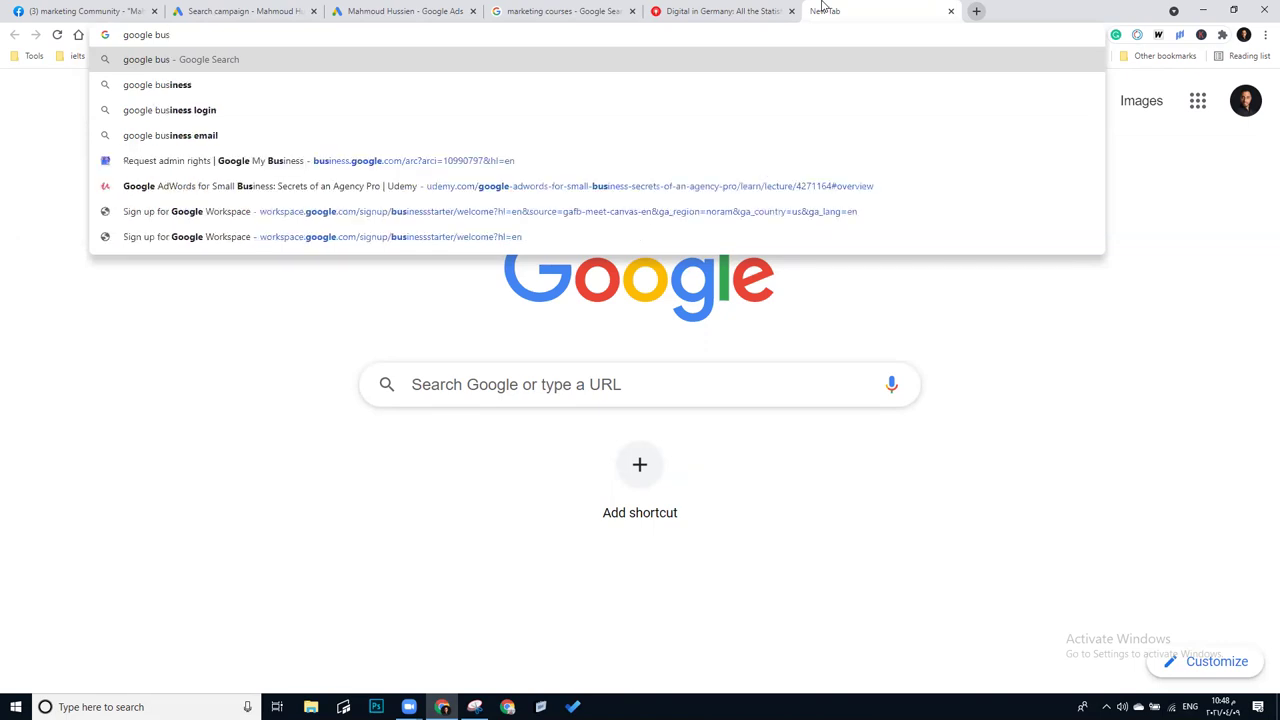
{"action": "key", "text": "Down"}
{"action": "key", "text": "Return"}
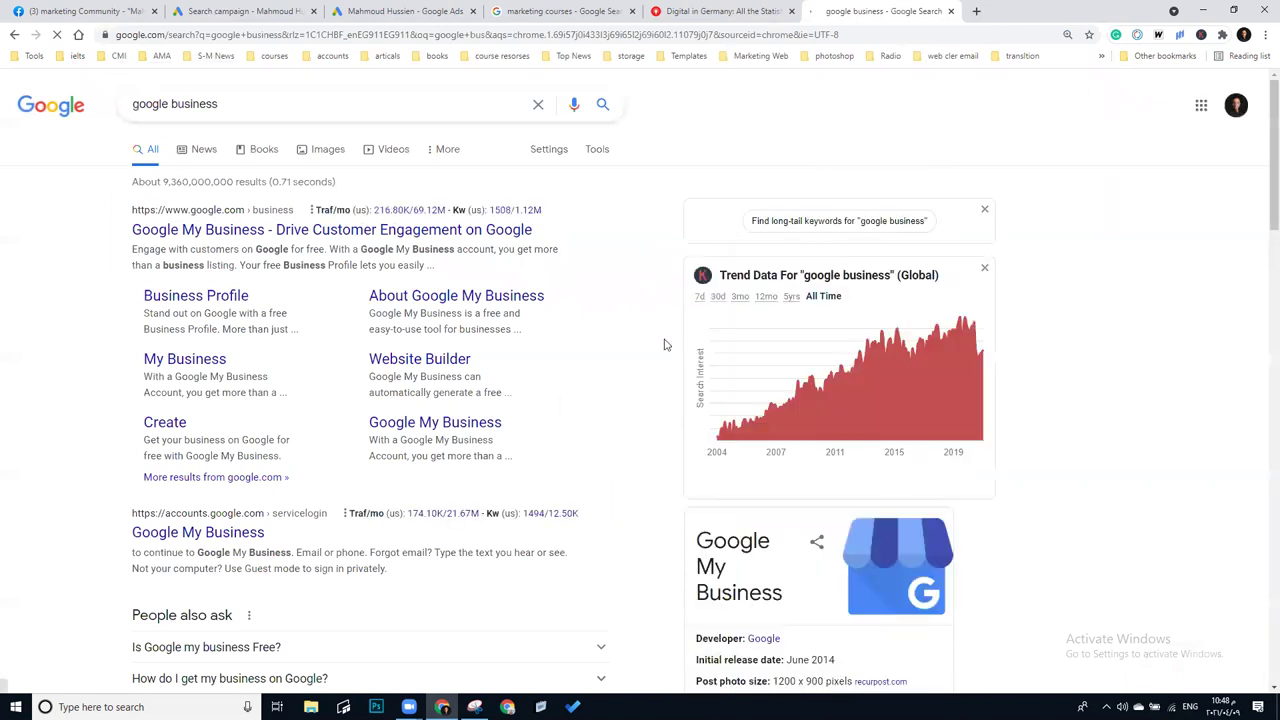
{"action": "left_click", "coordinate": [438, 101]}
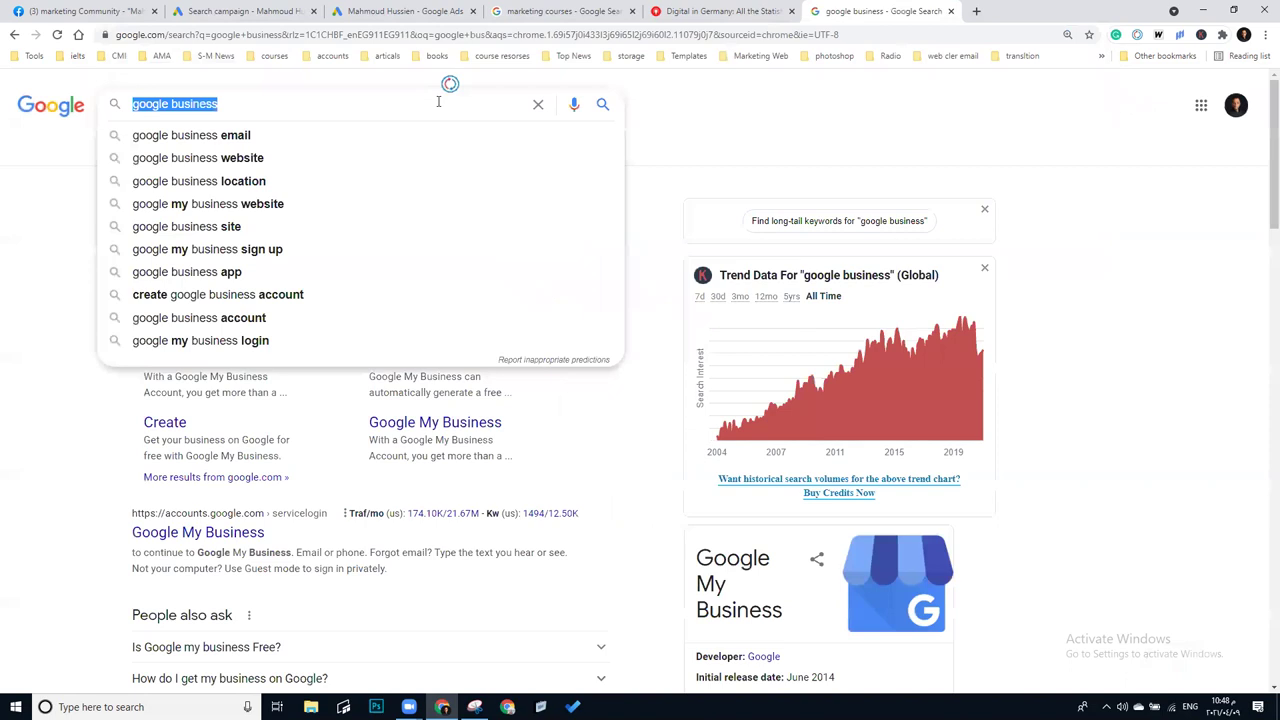
{"action": "type", "text": "facebook"}
{"action": "key", "text": "Return"}
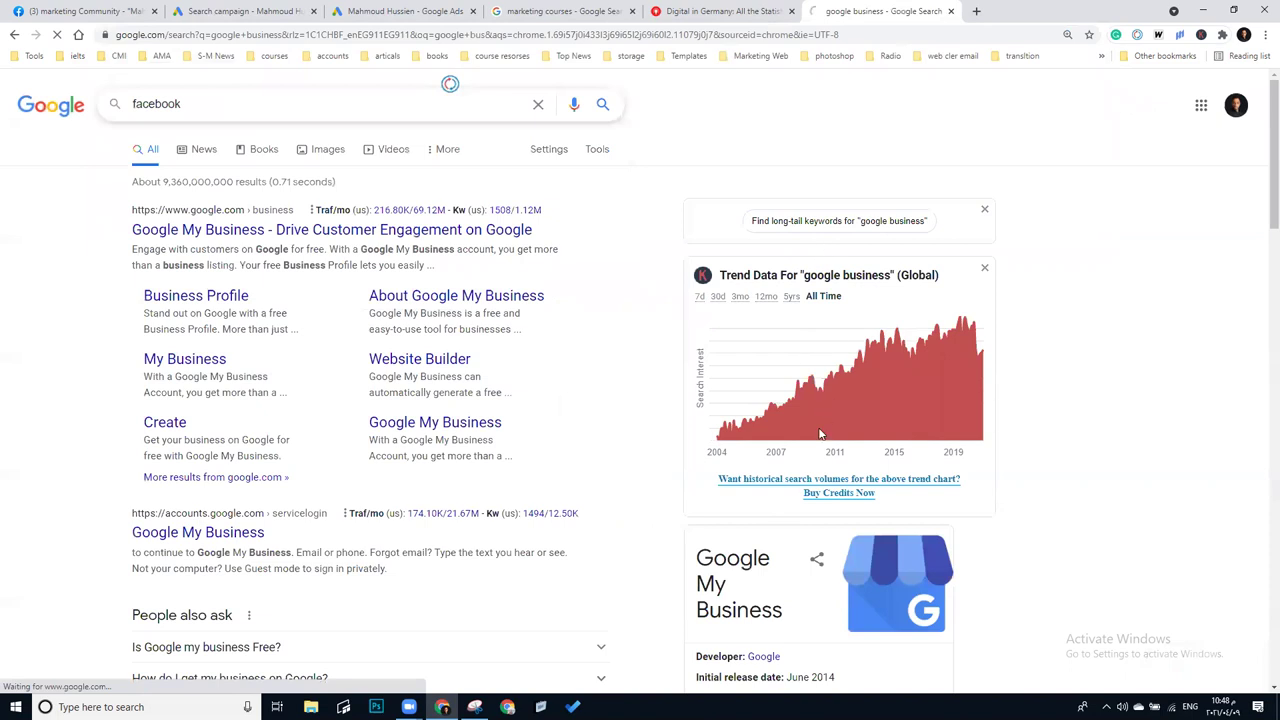
{"action": "scroll", "coordinate": [820, 433], "scroll_direction": "down", "scroll_amount": 5}
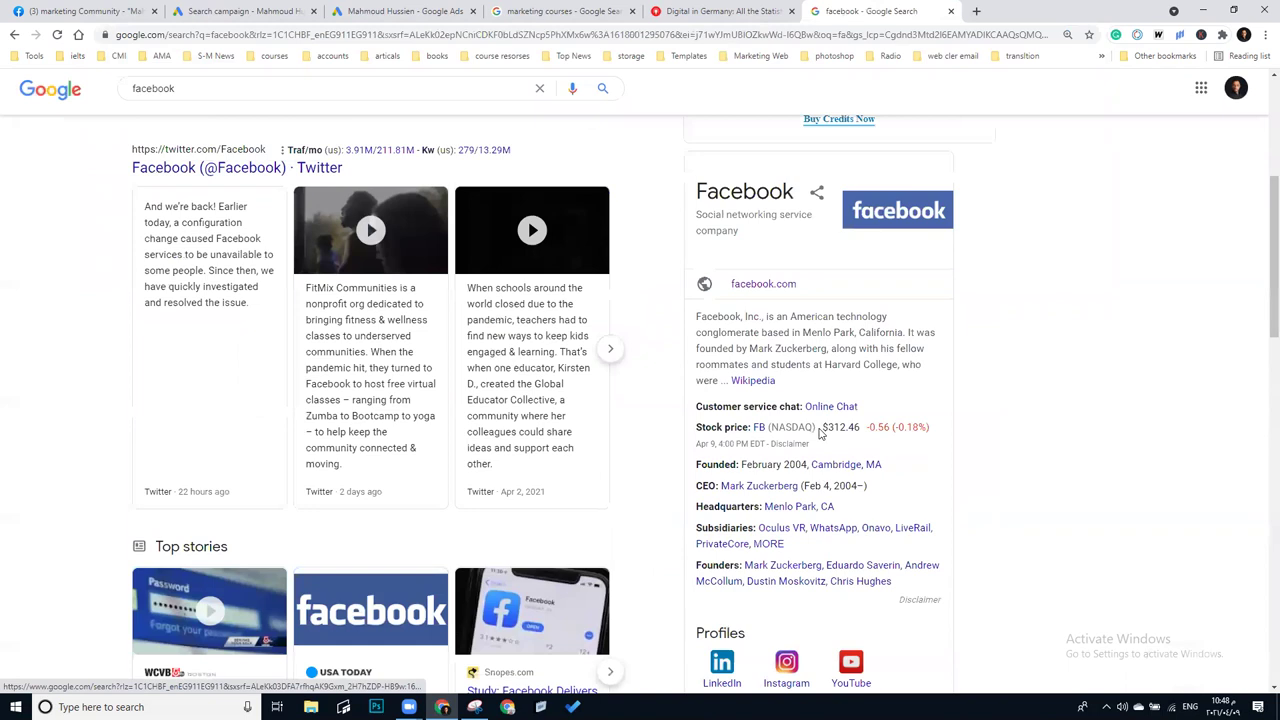
{"action": "scroll", "coordinate": [820, 433], "scroll_direction": "down", "scroll_amount": 1}
{"action": "scroll", "coordinate": [820, 433], "scroll_direction": "down", "scroll_amount": 1}
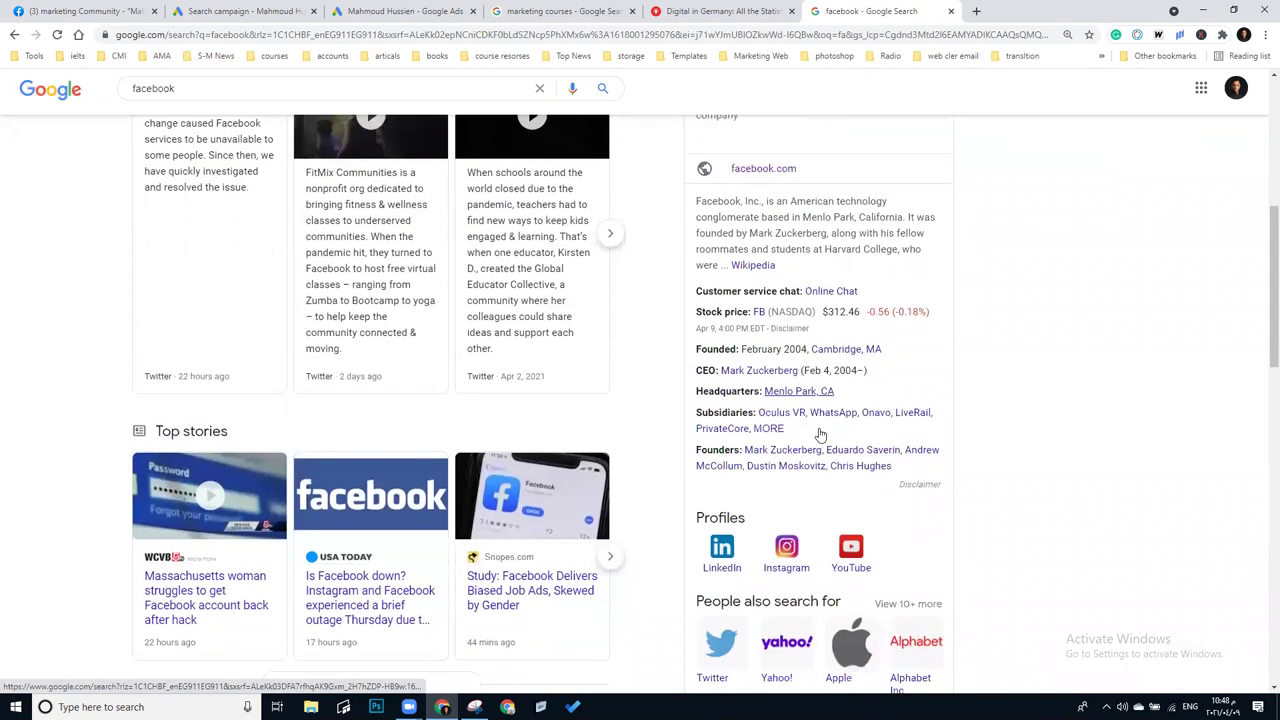
{"action": "scroll", "coordinate": [820, 430], "scroll_direction": "up", "scroll_amount": 1}
{"action": "scroll", "coordinate": [820, 430], "scroll_direction": "up", "scroll_amount": 1}
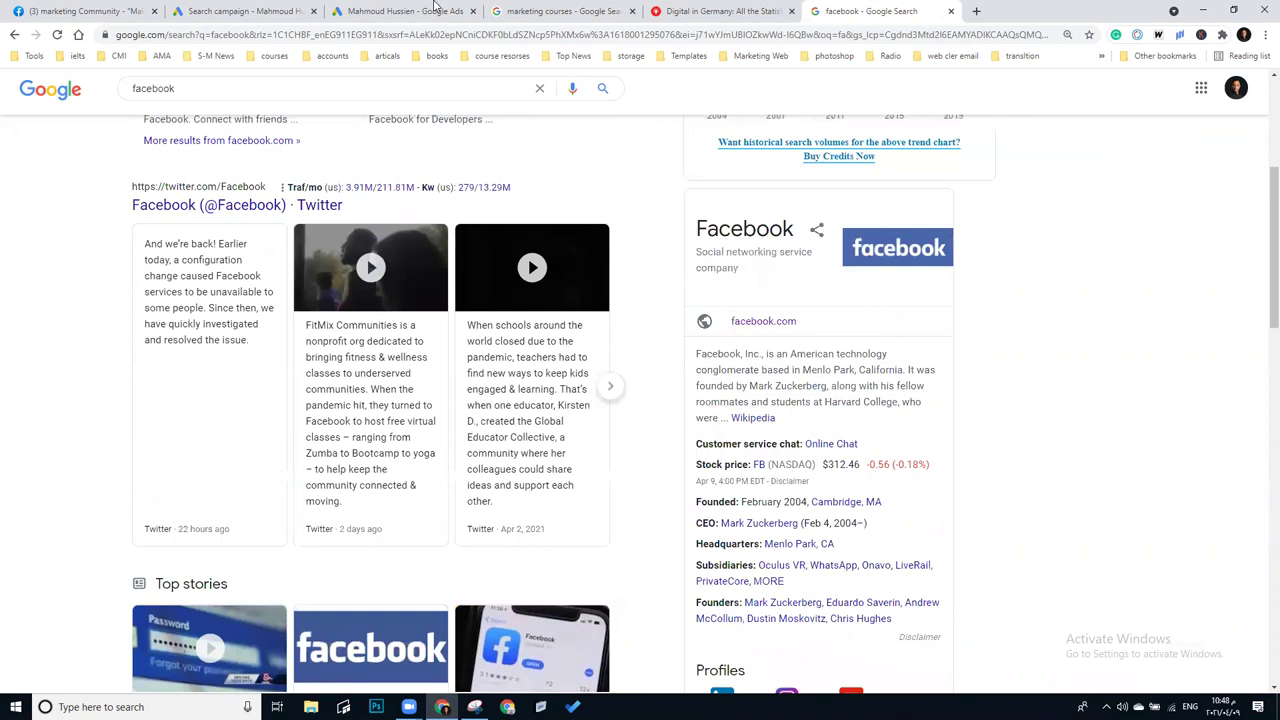
{"action": "left_click", "coordinate": [12, 36]}
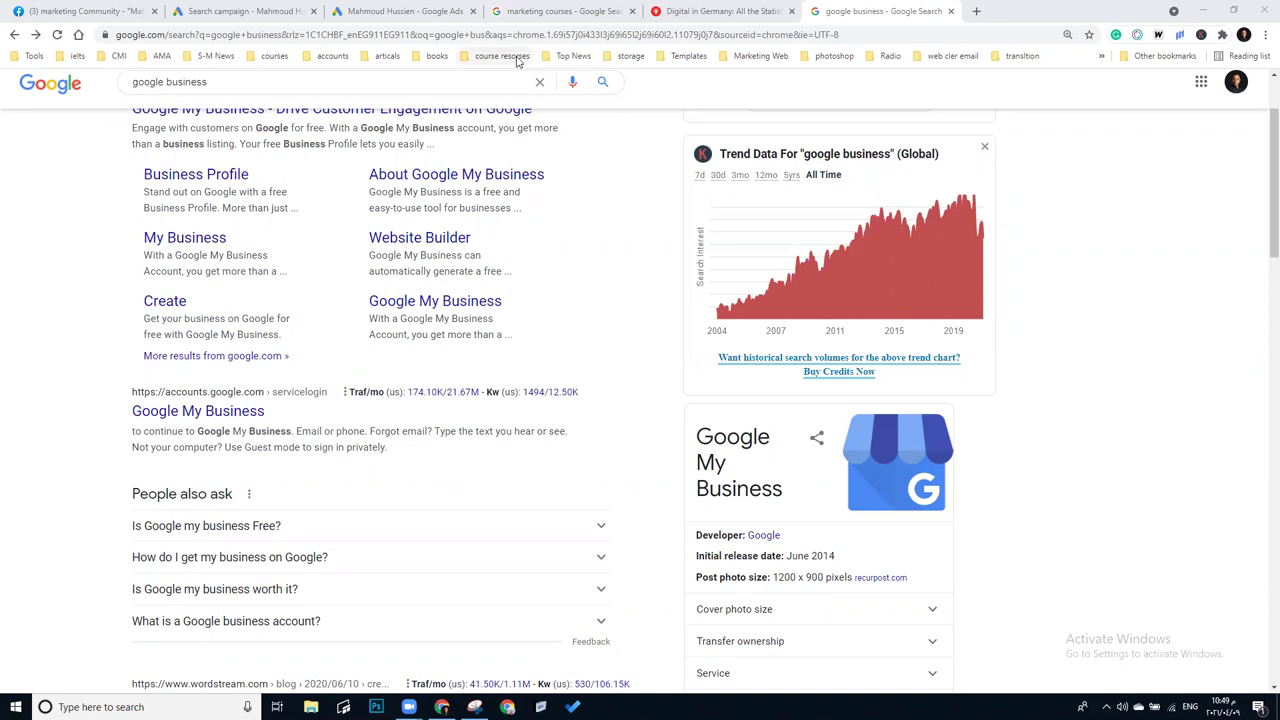
- Switch to the Google Ads tab showing the All campaigns overview
{"action": "left_click", "coordinate": [400, 8]}
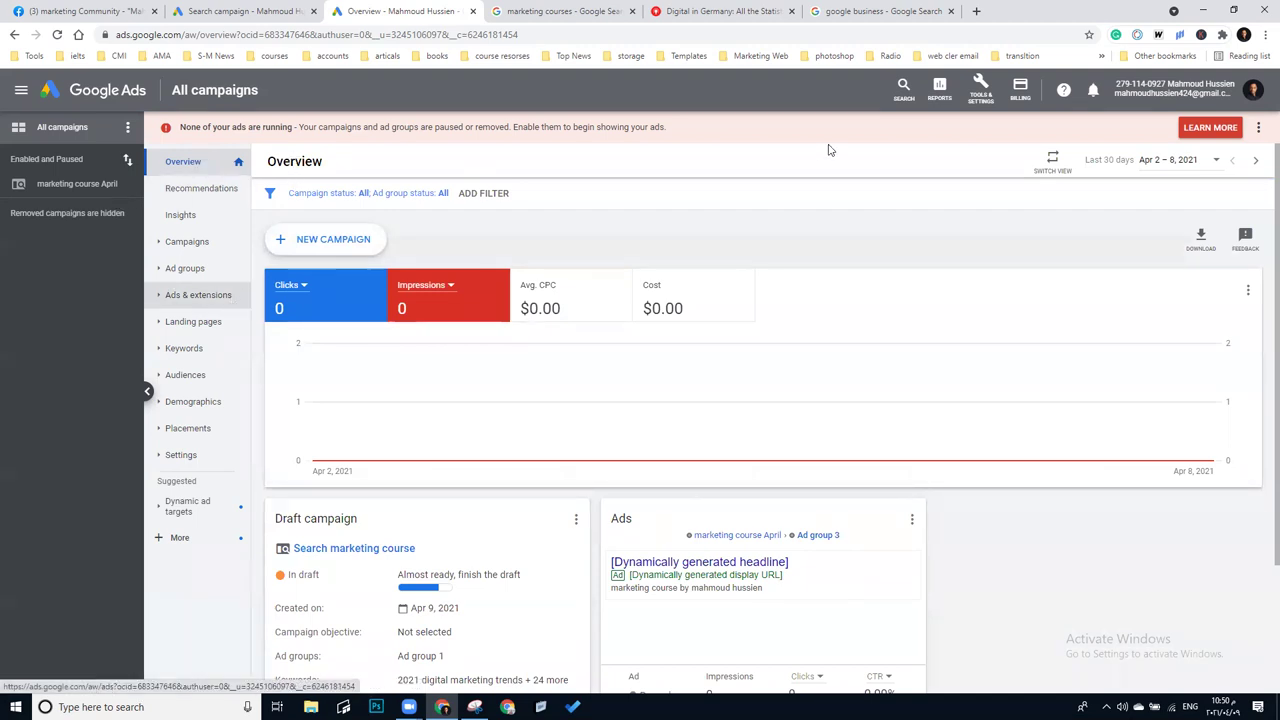
- Go to Tools & Settings, Setup > Preferences to view the account's language, time zone and status
{"action": "left_click", "coordinate": [983, 98]}
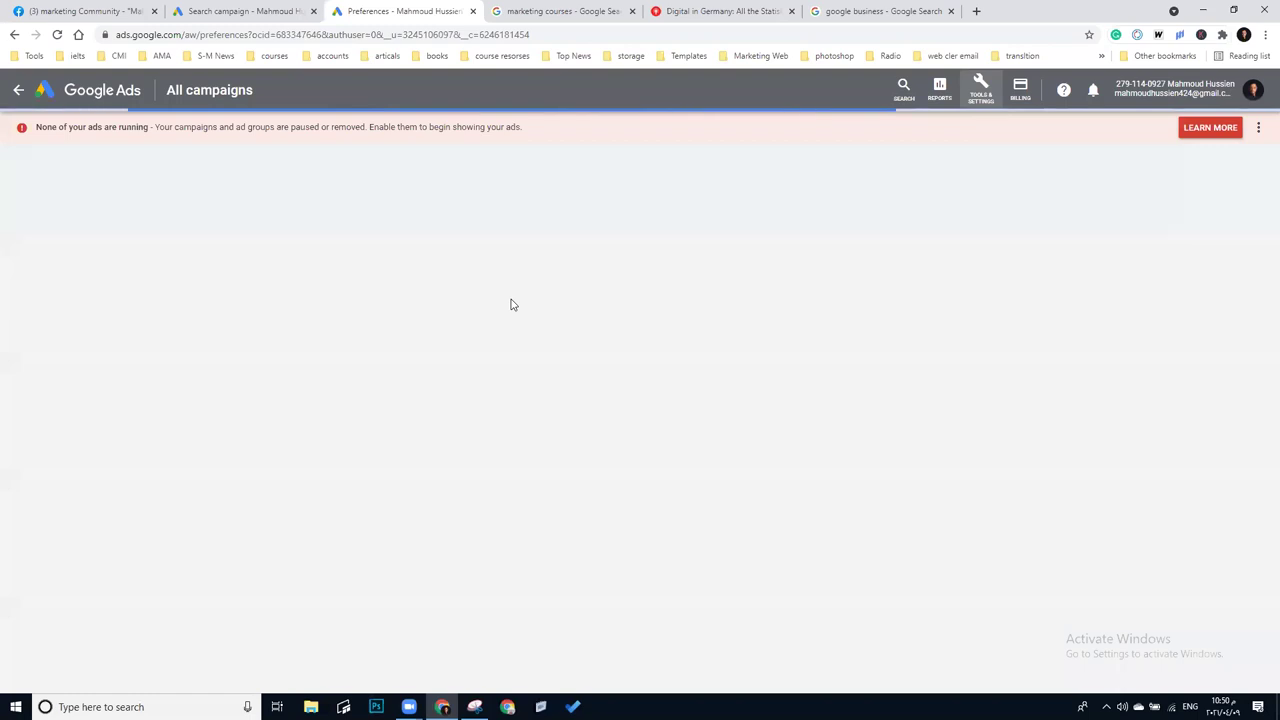
{"action": "left_click", "coordinate": [981, 92]}
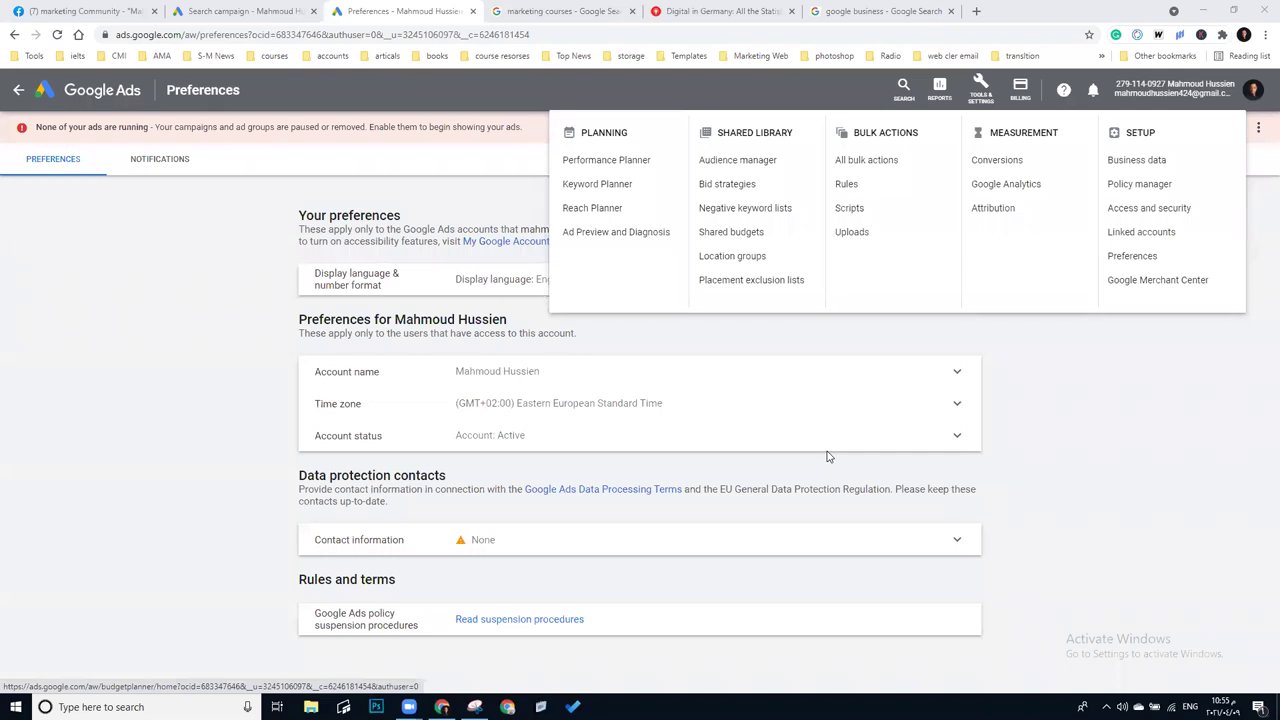
{"action": "left_click", "coordinate": [17, 91]}
- Return to All campaigns and show the Campaign settings table with the April campaign's $30.00/day budget
{"action": "left_click", "coordinate": [17, 91]}
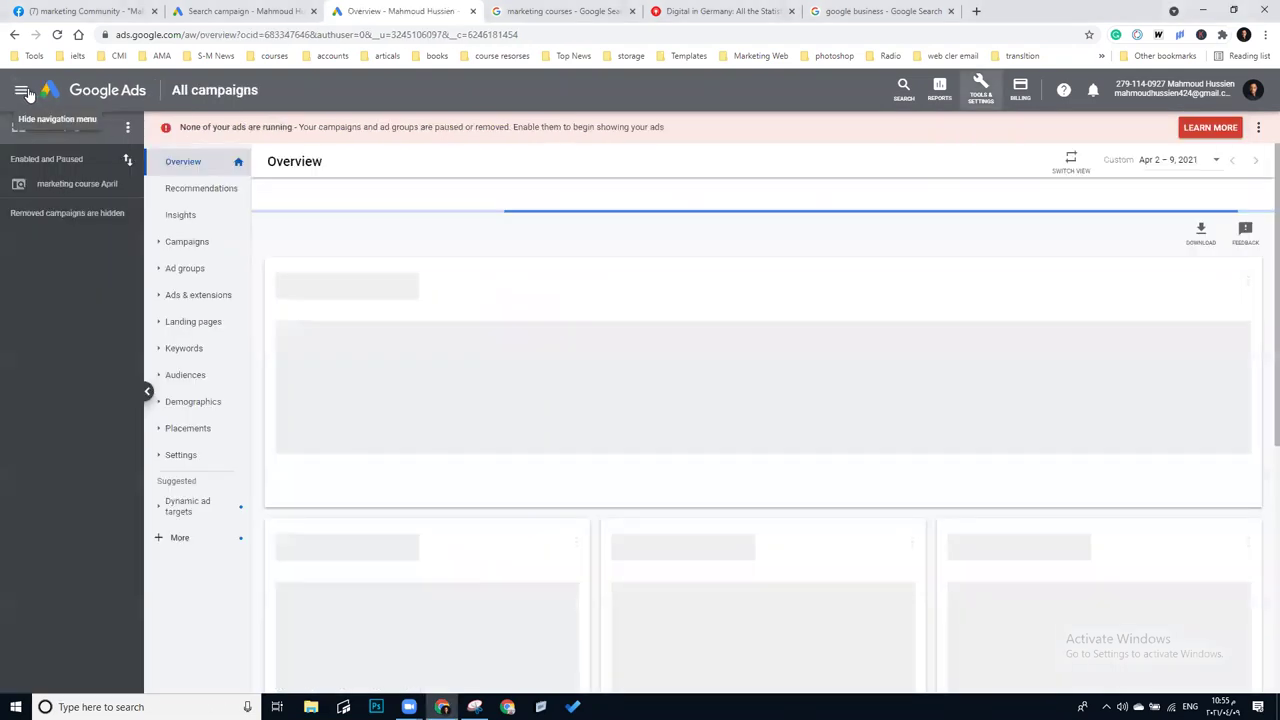
{"action": "left_click", "coordinate": [185, 458]}
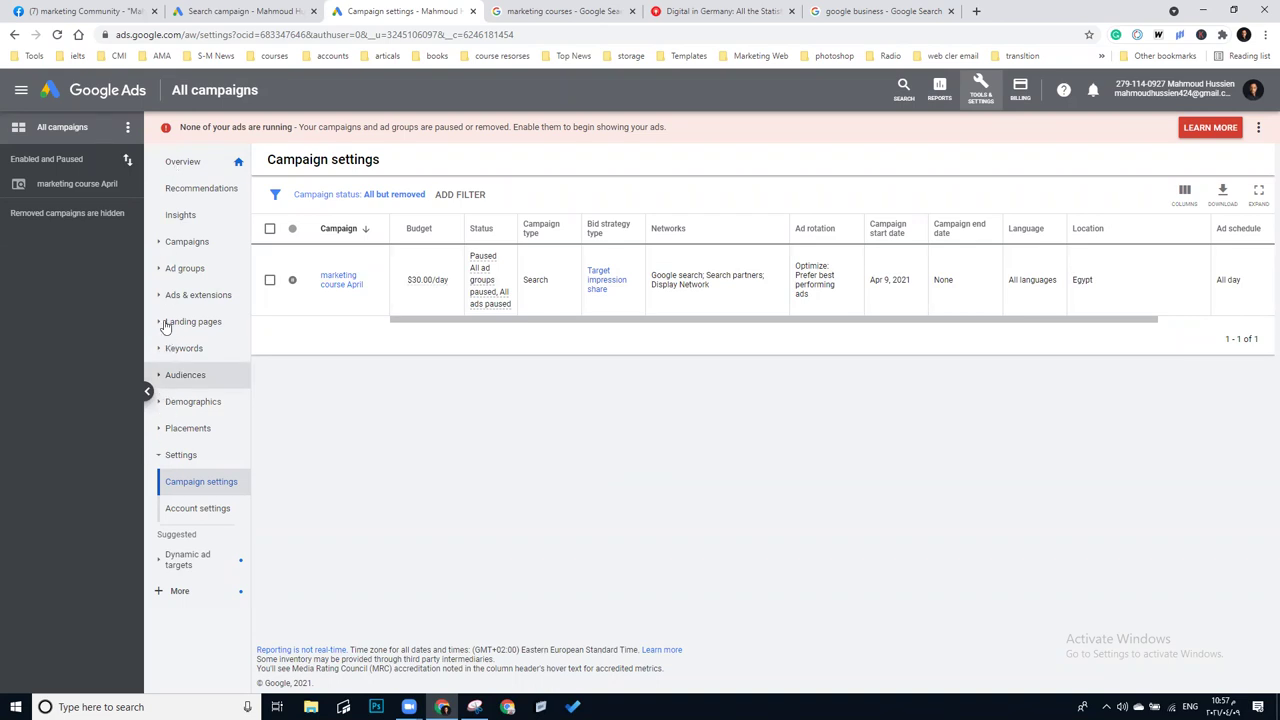
- Move via Landing pages to the empty Audiences page and hide the ads-not-running warning
{"action": "left_click", "coordinate": [166, 327]}
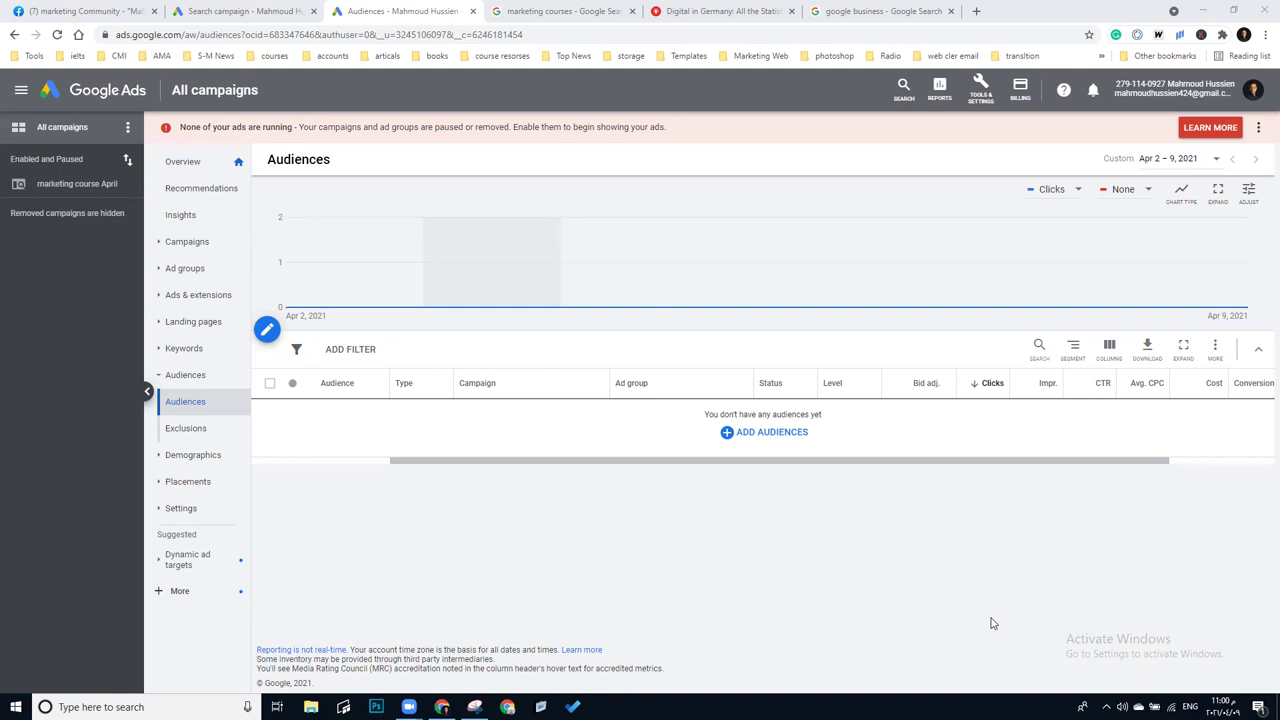
{"action": "left_click", "coordinate": [1262, 133]}
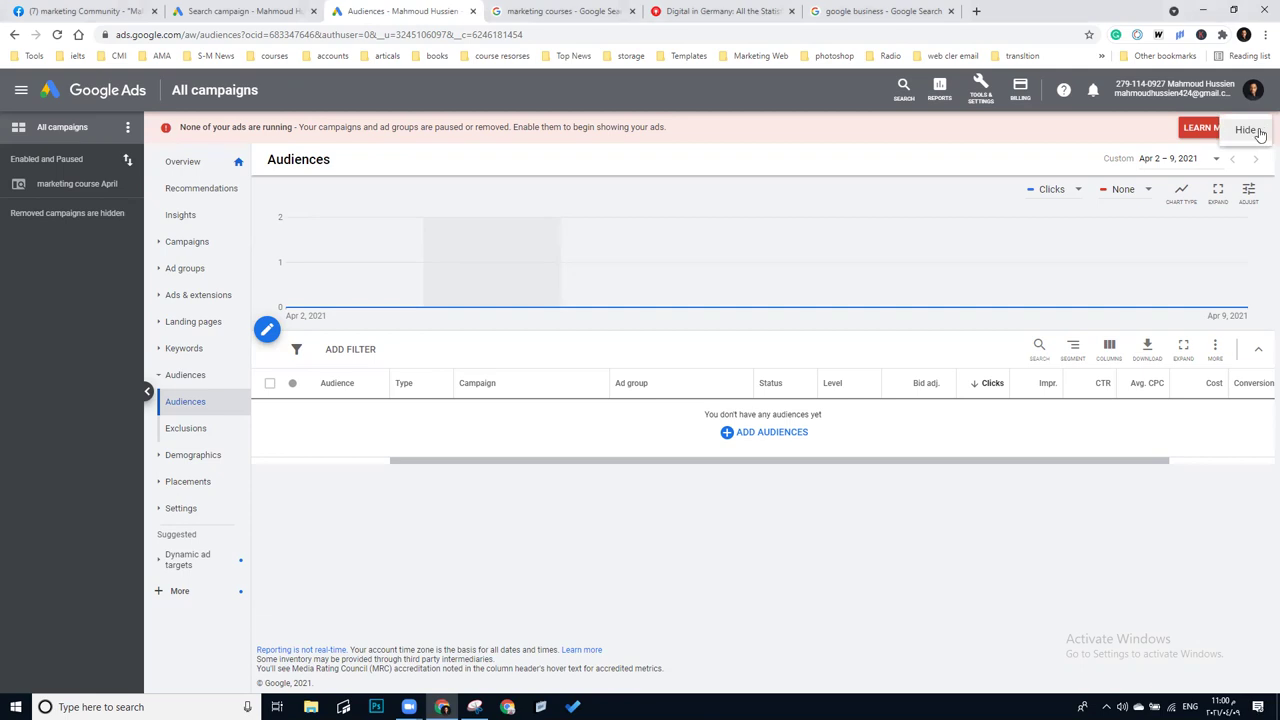
{"action": "left_click", "coordinate": [1258, 137]}
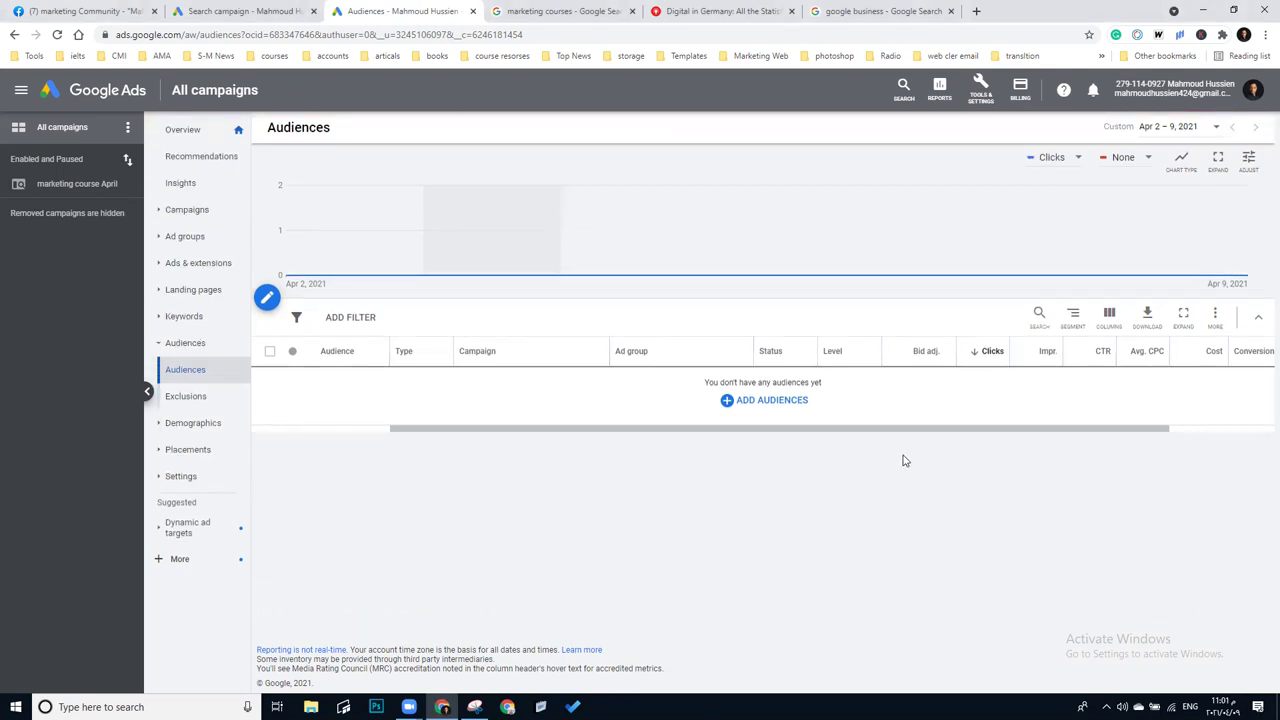